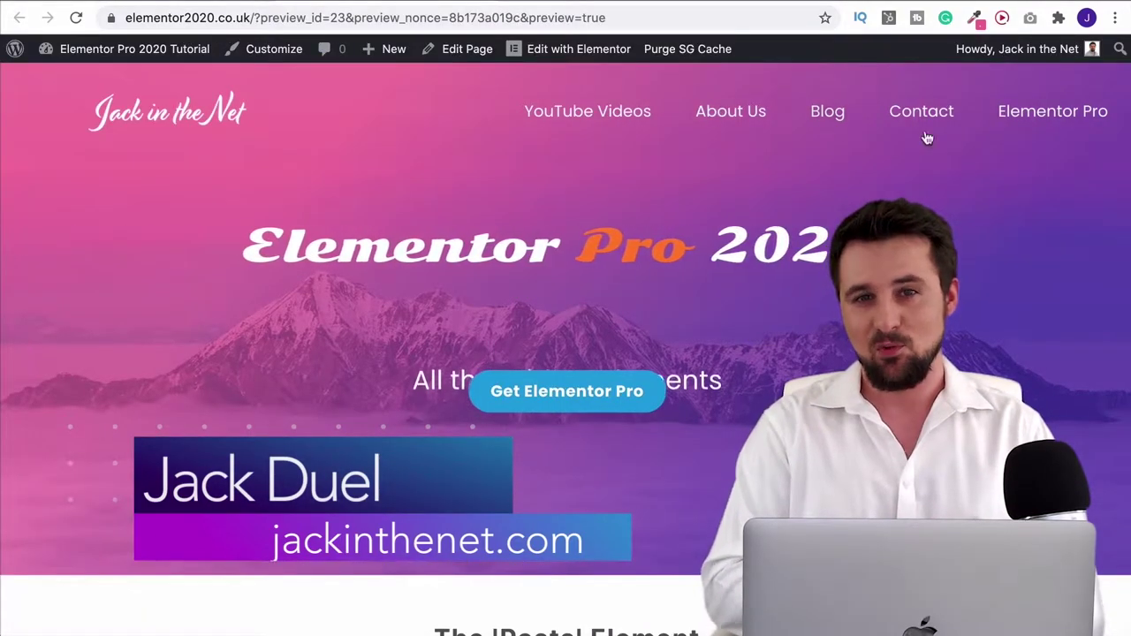
Scroll through the Elementor Pro 2020 demo page, then open a new browser tab
{"action": "scroll", "coordinate": [1123, 150], "scroll_direction": "down", "scroll_amount": 5}
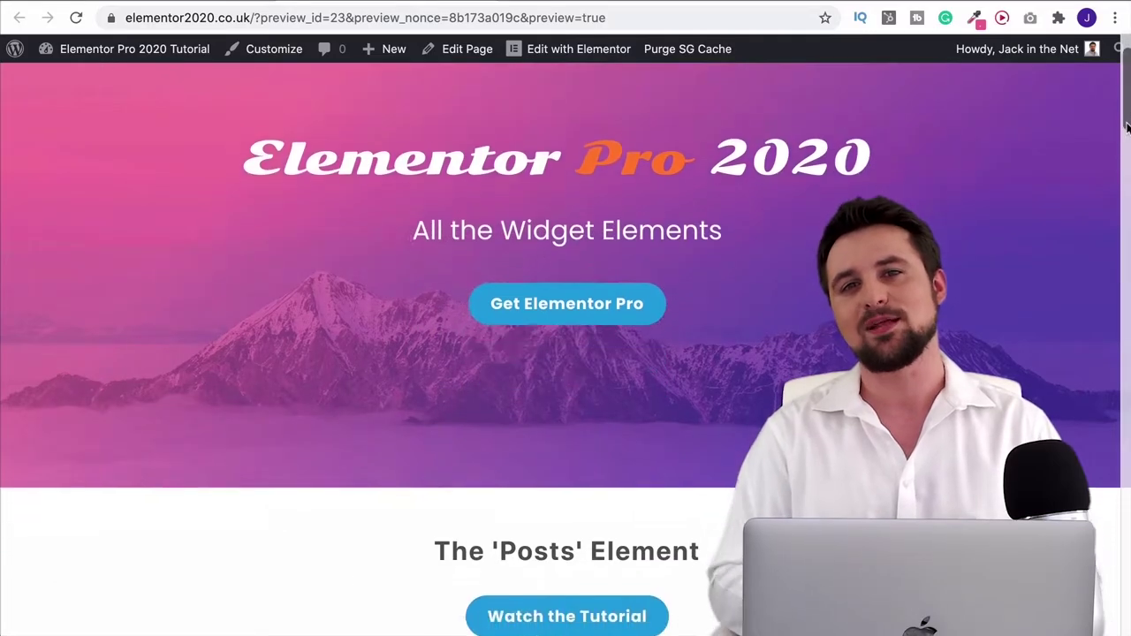
{"action": "left_click_drag", "start_coordinate": [1126, 142], "coordinate": [1121, 425]}
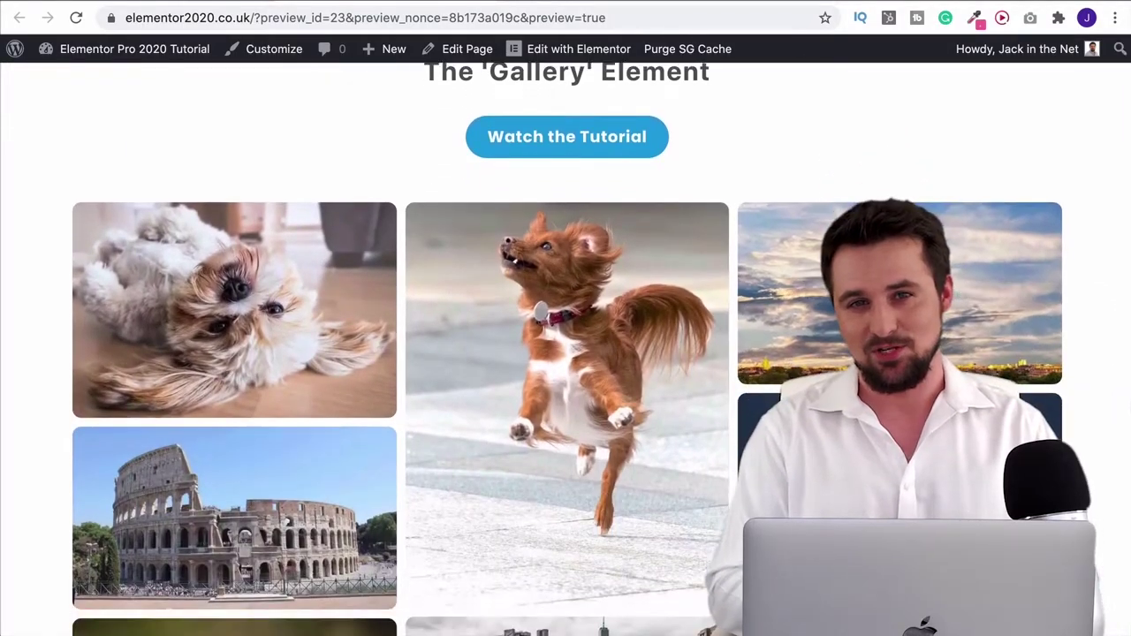
{"action": "key", "text": "ctrl+t"}
Load elementor.com/pricing through the jackinthenet.com/ep short link and scroll down the pricing page
{"action": "type", "text": "jackinthenet.com"}
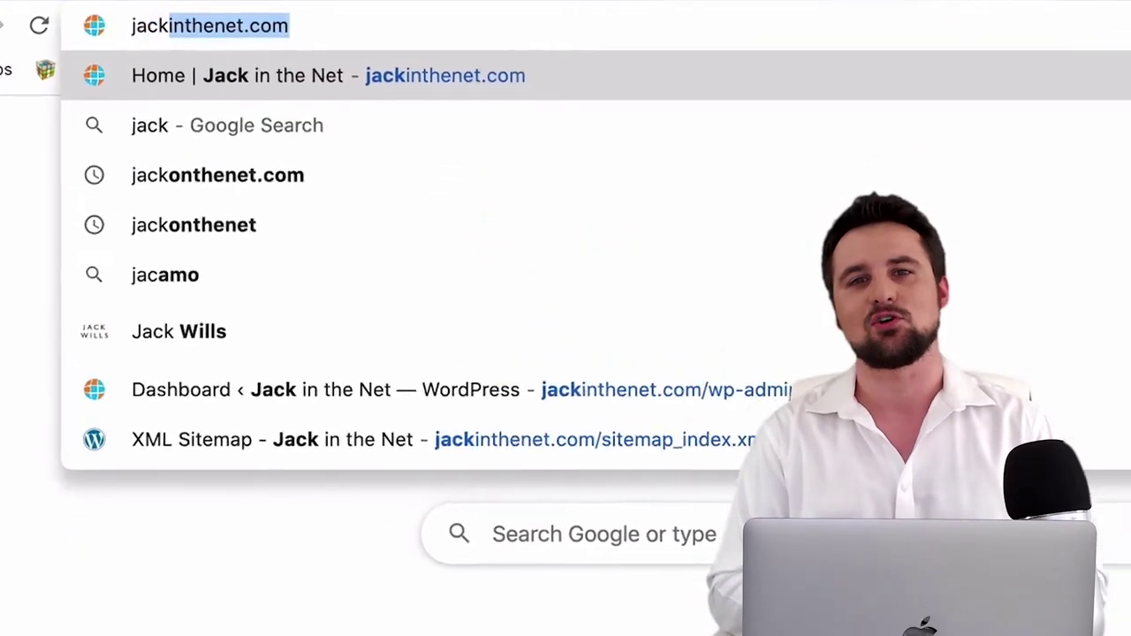
{"action": "type", "text": "/ep"}
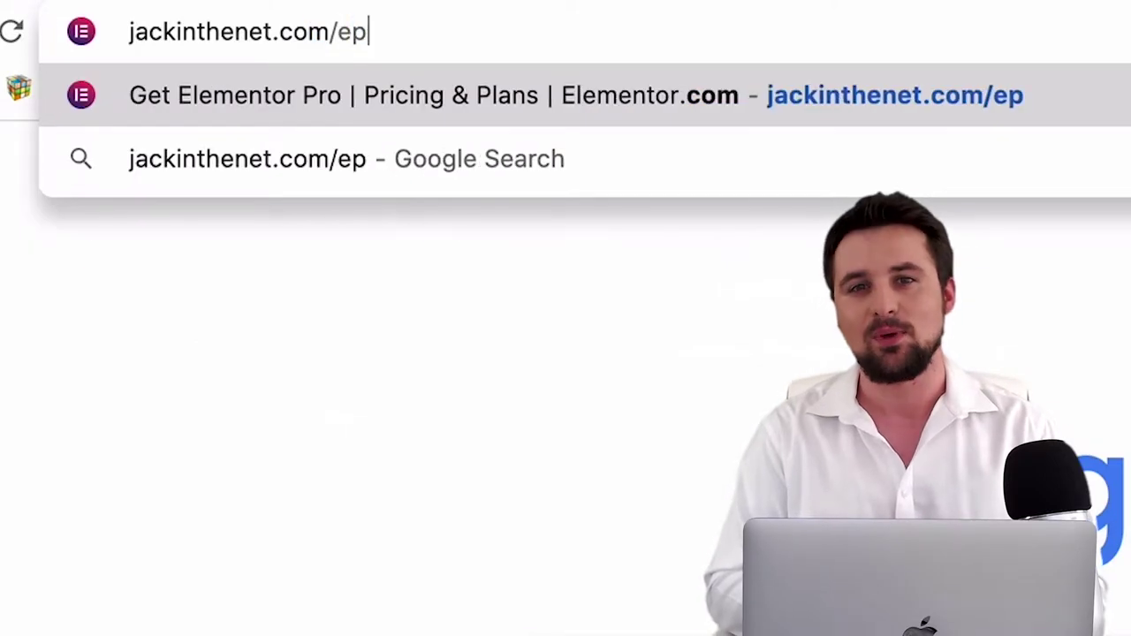
{"action": "key", "text": "Return"}
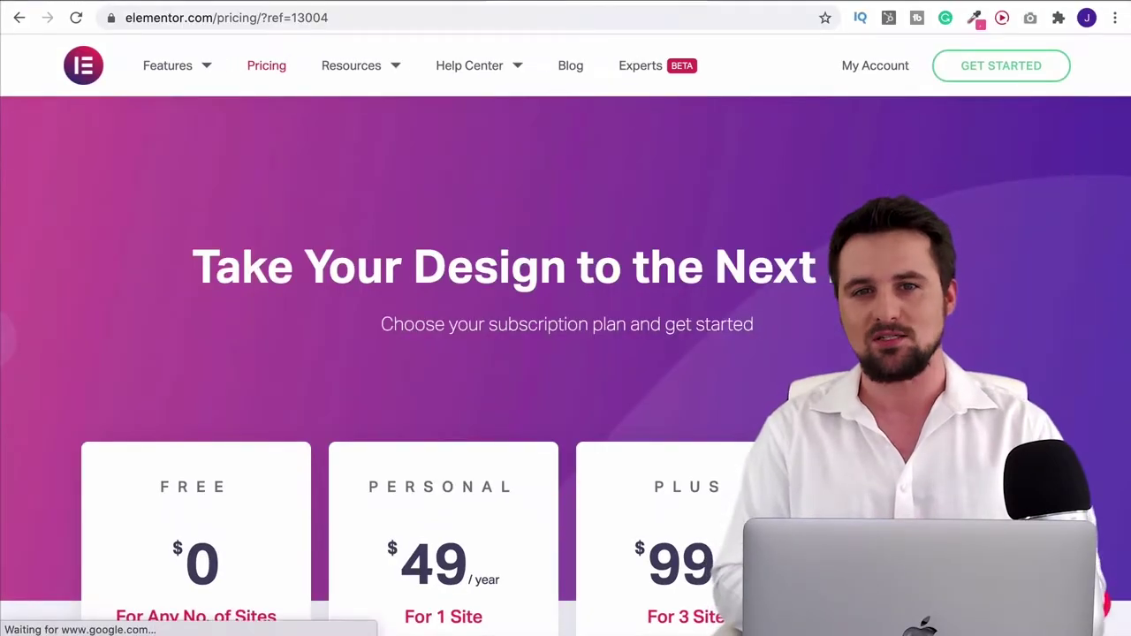
{"action": "left_click_drag", "start_coordinate": [1128, 119], "coordinate": [1127, 132]}
{"action": "scroll", "coordinate": [1127, 132], "scroll_direction": "down", "scroll_amount": 5}
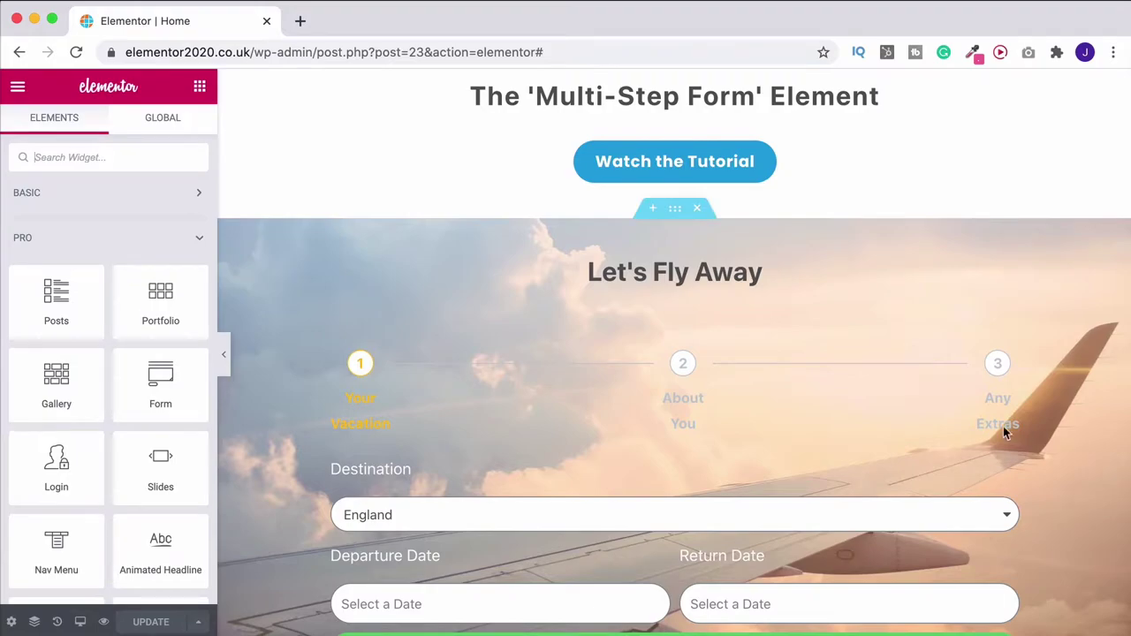
{"action": "scroll", "coordinate": [1008, 424], "scroll_direction": "down", "scroll_amount": 2}
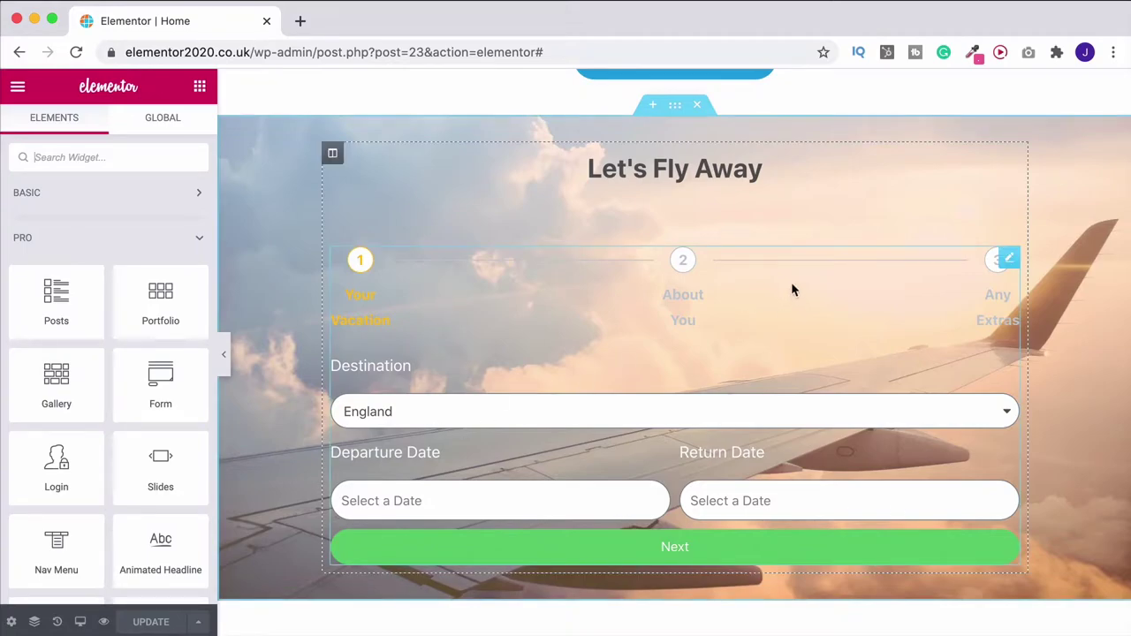
Check the Destination dropdown, keeping England, and advance the Let's Fly Away preview to step 2
{"action": "left_click", "coordinate": [538, 422]}
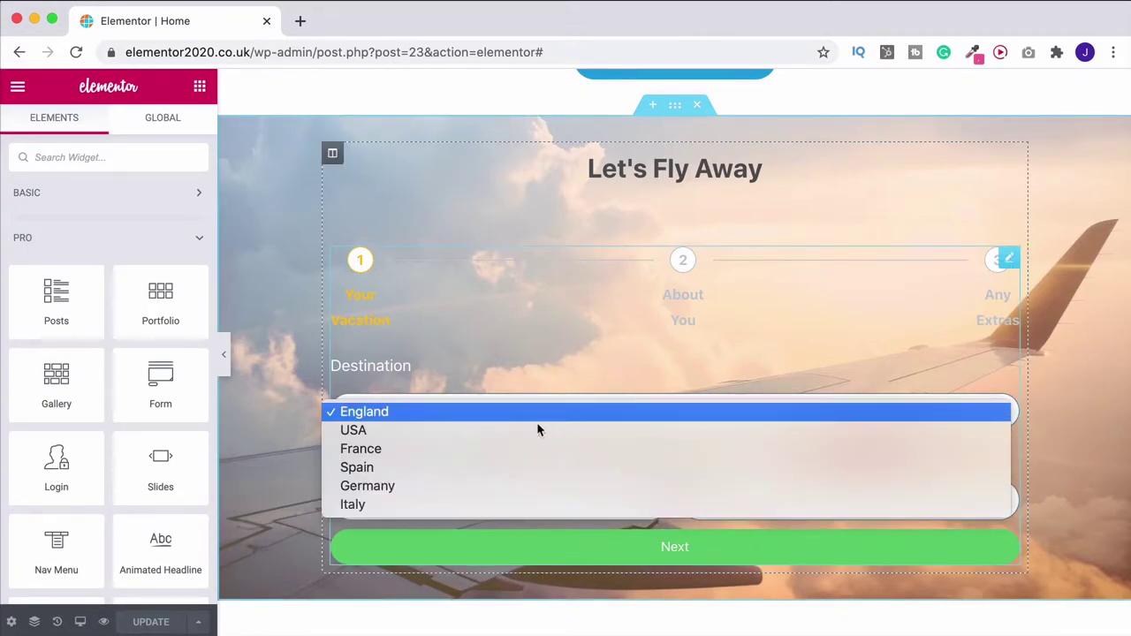
{"action": "left_click", "coordinate": [298, 389]}
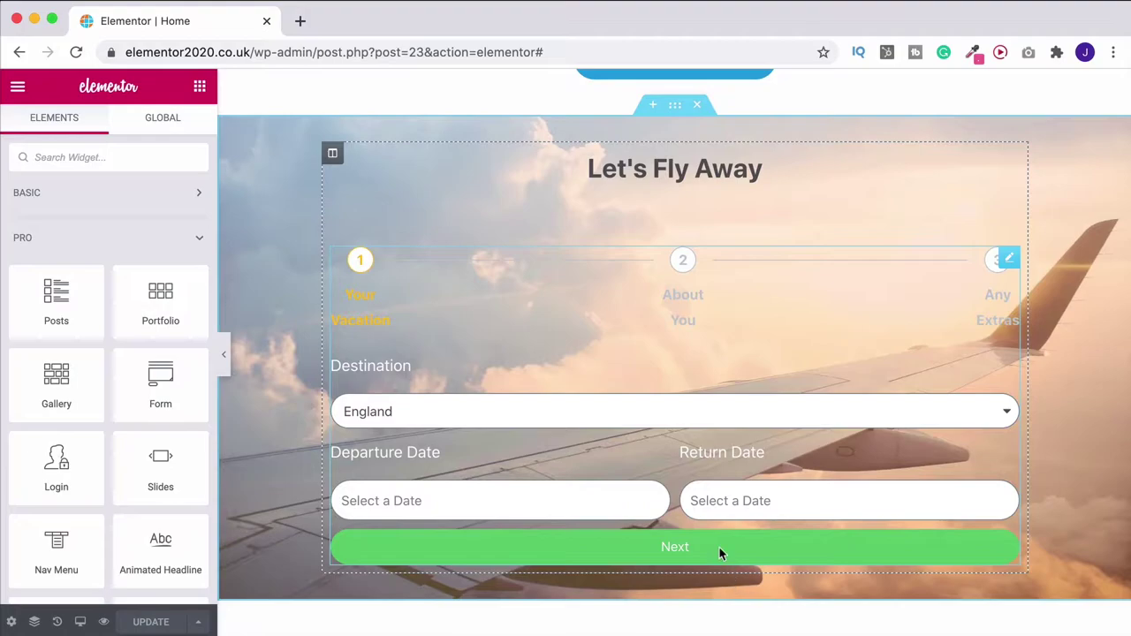
{"action": "left_click", "coordinate": [718, 546]}
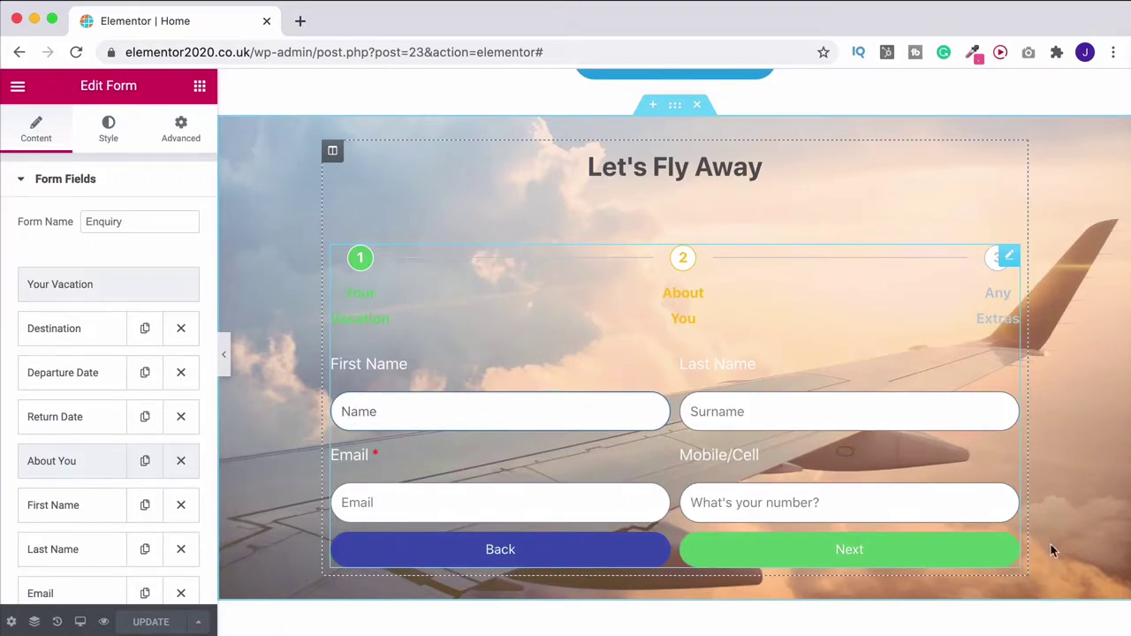
Open the form's settings from the Name field and scroll through its steps and fields
{"action": "left_click", "coordinate": [342, 411]}
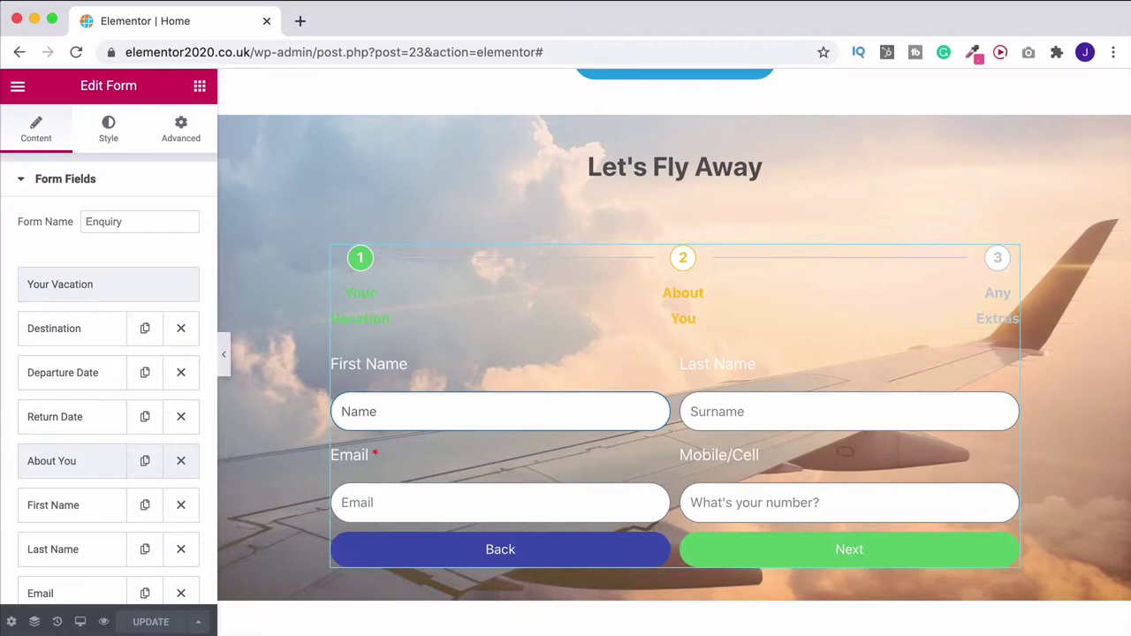
{"action": "scroll", "coordinate": [98, 394], "scroll_direction": "down", "scroll_amount": 5}
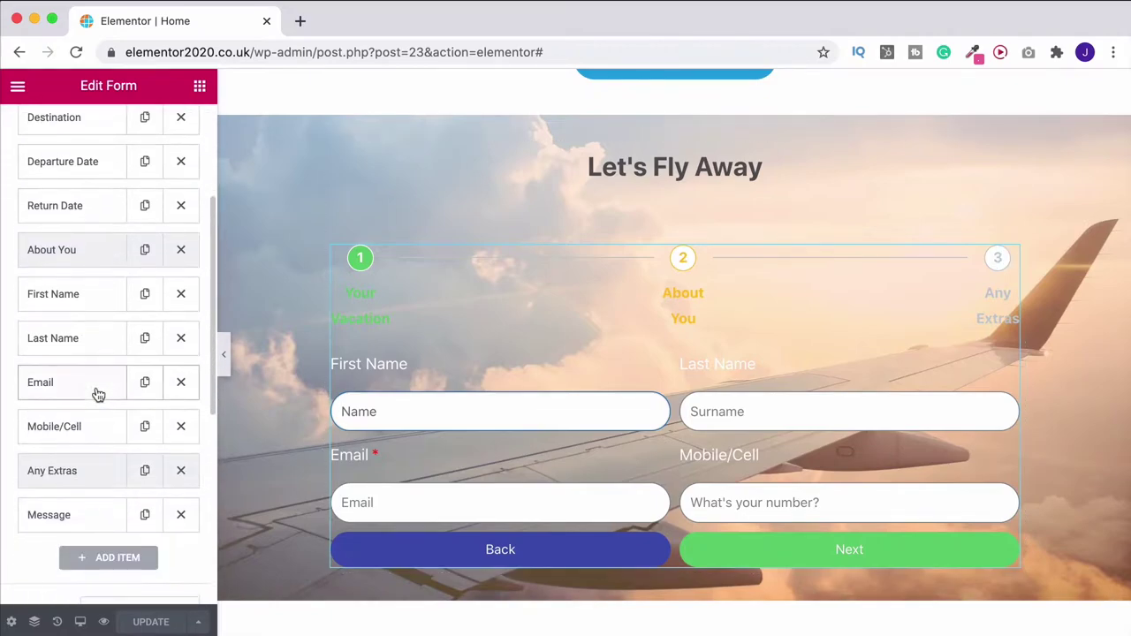
{"action": "scroll", "coordinate": [98, 394], "scroll_direction": "down", "scroll_amount": 8}
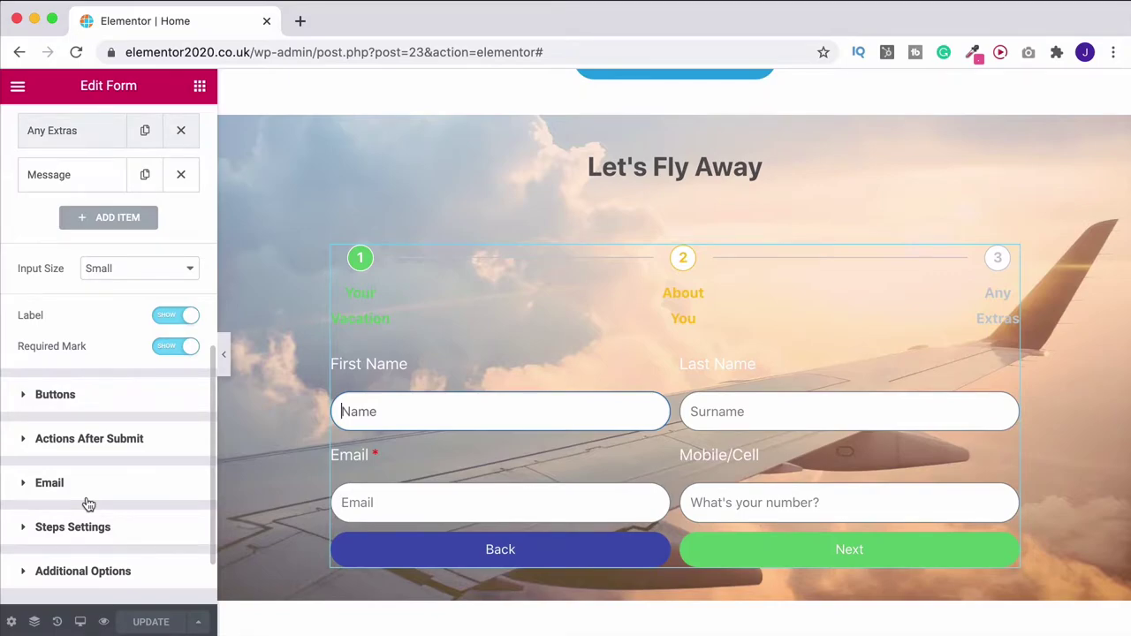
{"action": "scroll", "coordinate": [89, 504], "scroll_direction": "up", "scroll_amount": 13}
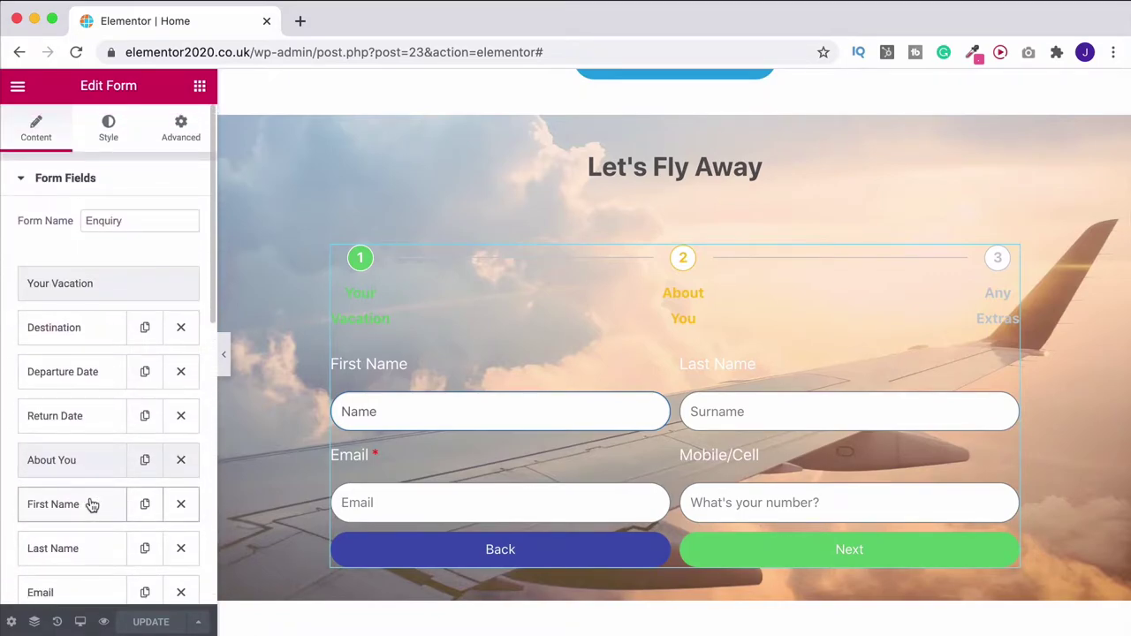
{"action": "scroll", "coordinate": [504, 449], "scroll_direction": "up", "scroll_amount": 2}
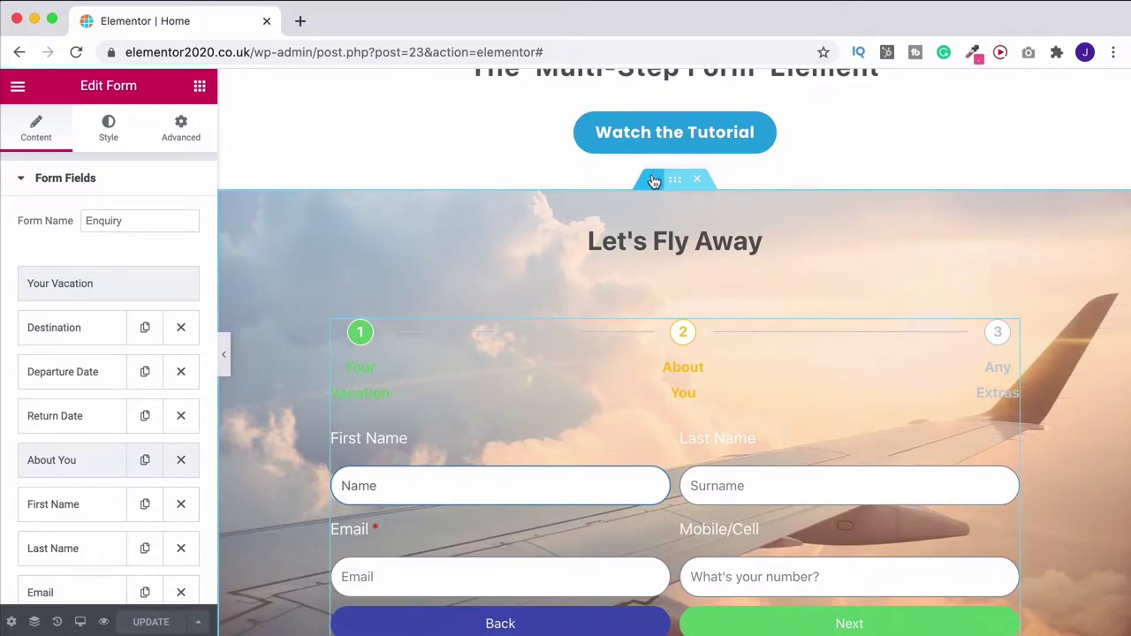
{"action": "left_click", "coordinate": [654, 180]}
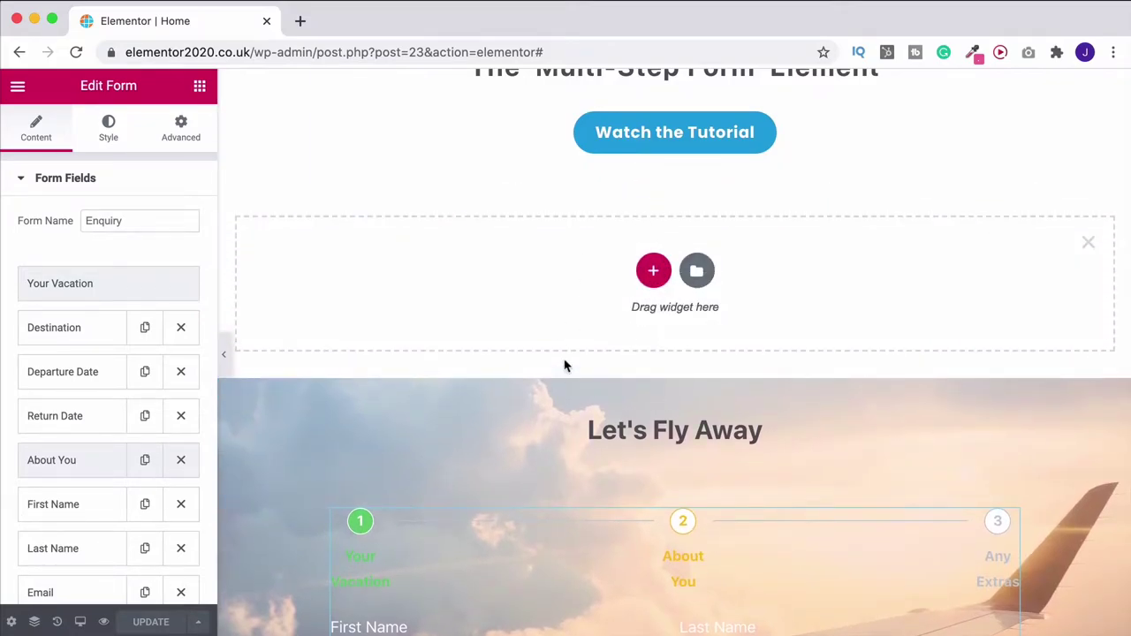
Drag a Form widget from the widgets panel into the new empty section
{"action": "left_click", "coordinate": [200, 88]}
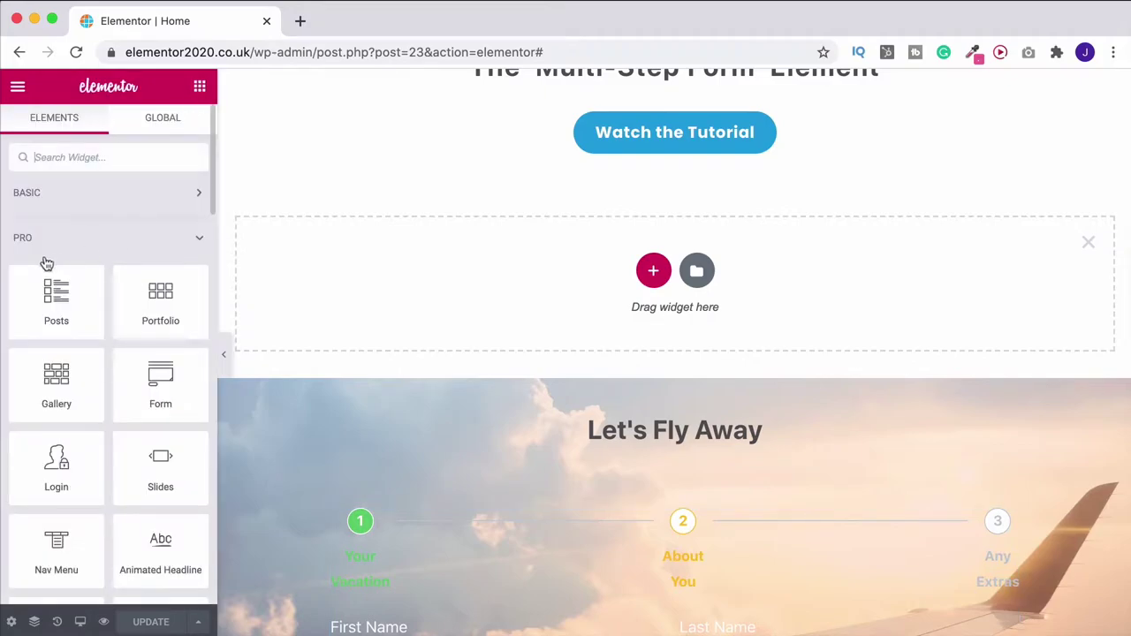
{"action": "left_click_drag", "start_coordinate": [167, 374], "coordinate": [472, 303]}
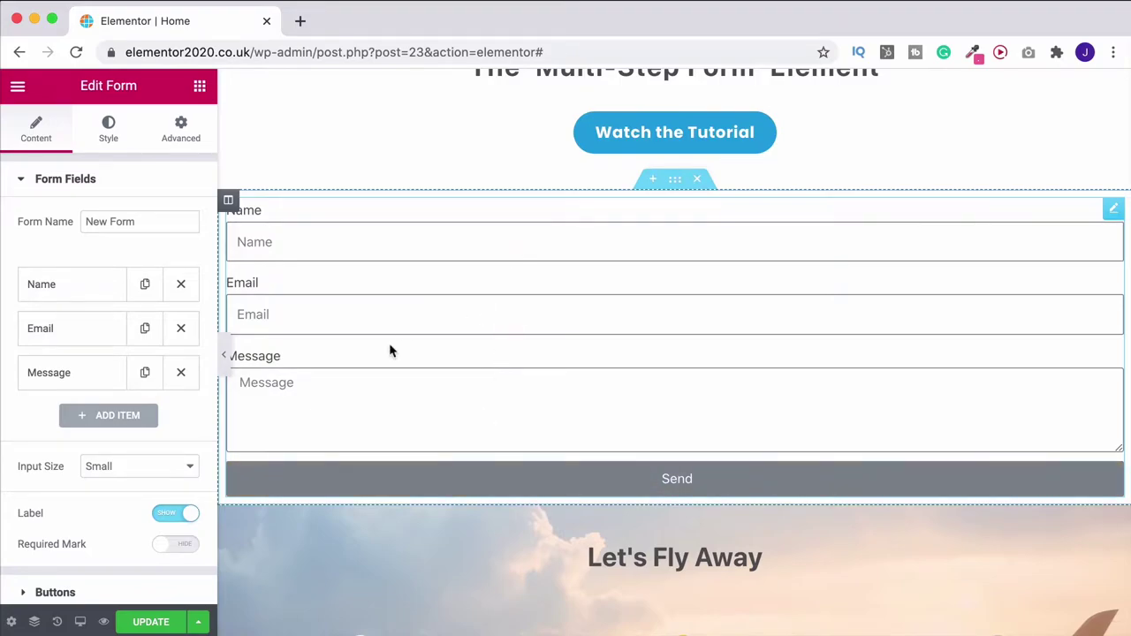
Add an empty Item #4 field below Message, duplicating and then deleting a Message copy
{"action": "scroll", "coordinate": [59, 331], "scroll_direction": "down", "scroll_amount": 2}
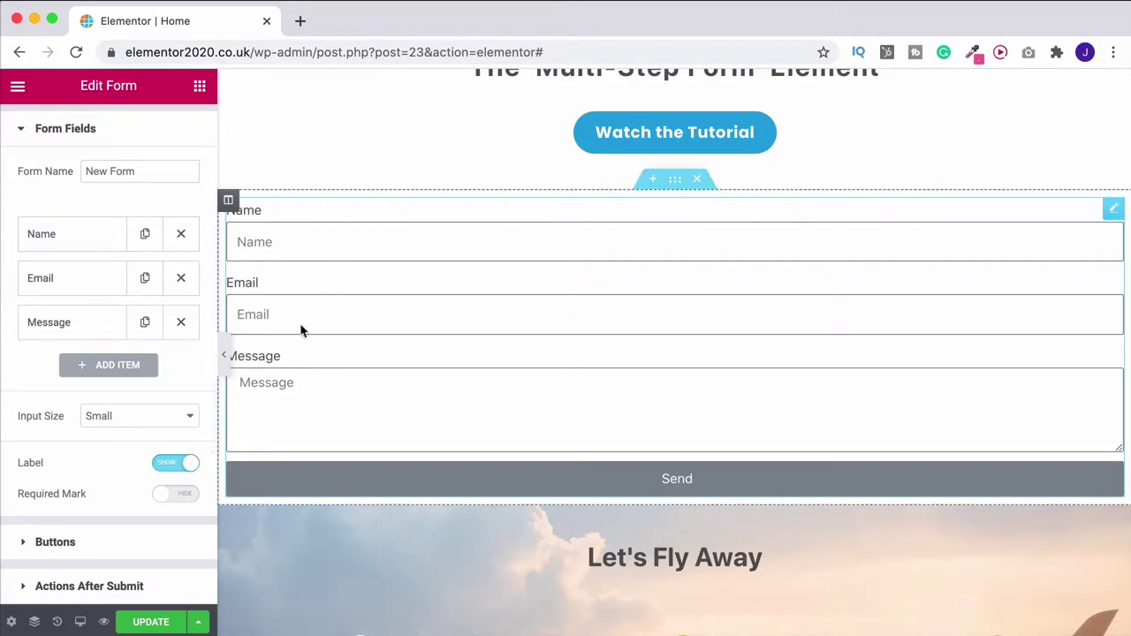
{"action": "scroll", "coordinate": [77, 367], "scroll_direction": "down", "scroll_amount": 1}
{"action": "left_click", "coordinate": [113, 360]}
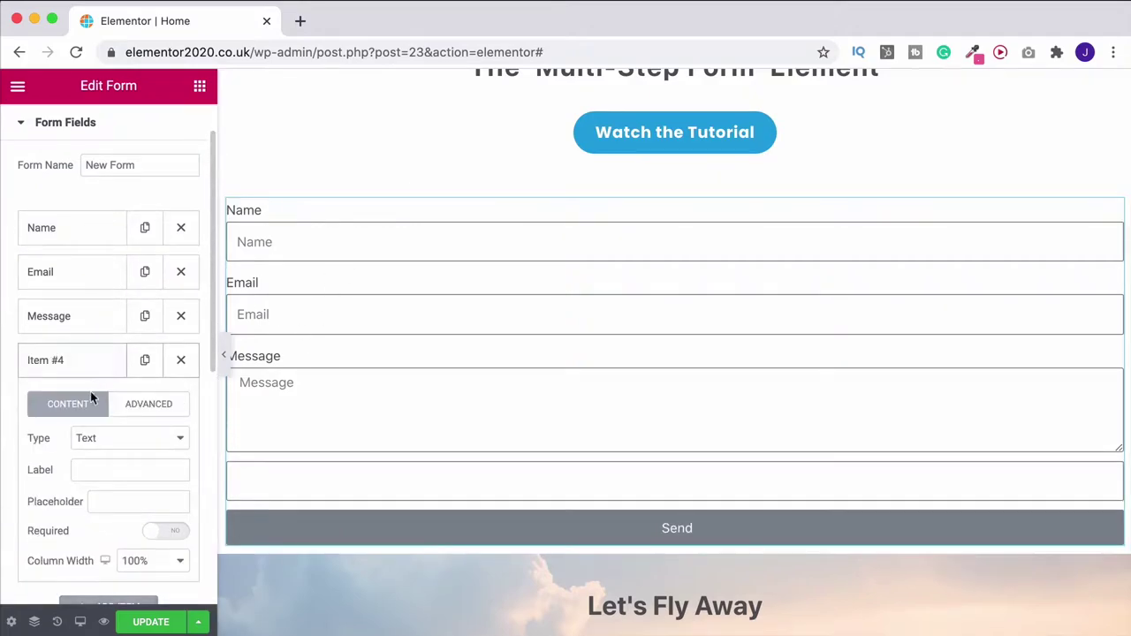
{"action": "scroll", "coordinate": [90, 428], "scroll_direction": "down", "scroll_amount": 1}
{"action": "scroll", "coordinate": [93, 427], "scroll_direction": "down", "scroll_amount": 1}
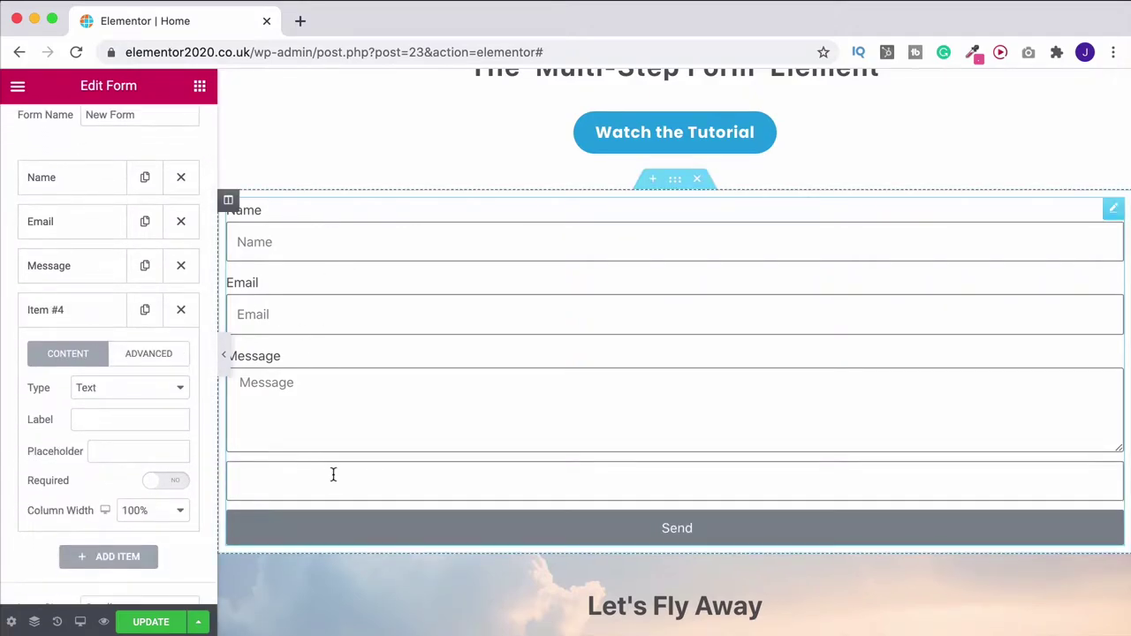
{"action": "left_click", "coordinate": [145, 267]}
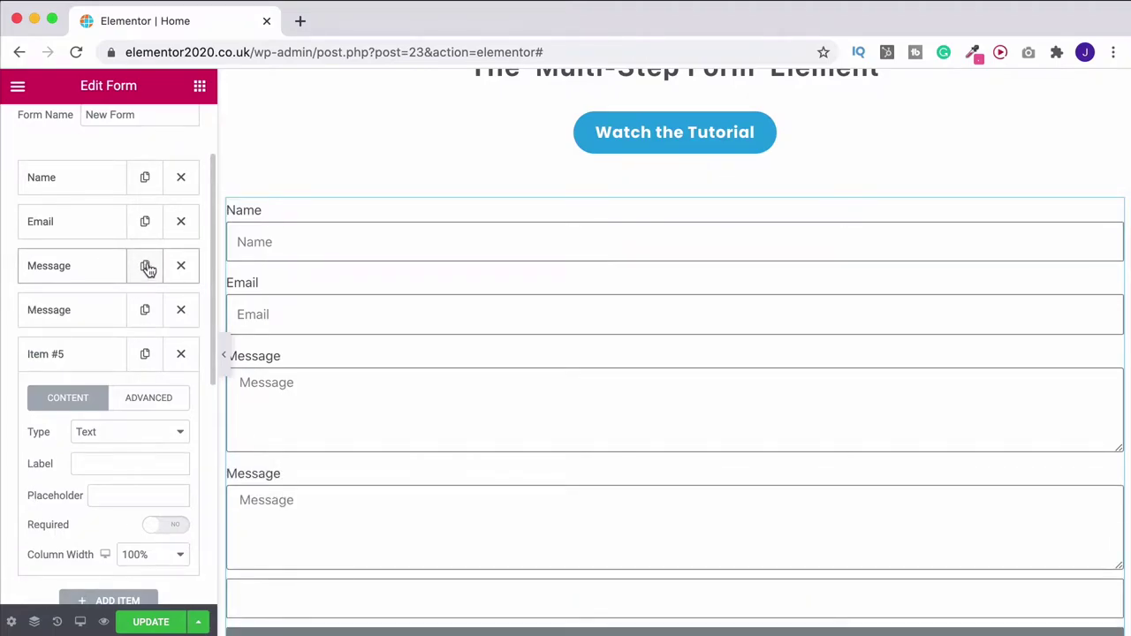
{"action": "left_click", "coordinate": [181, 311]}
{"action": "scroll", "coordinate": [187, 315], "scroll_direction": "up", "scroll_amount": 2}
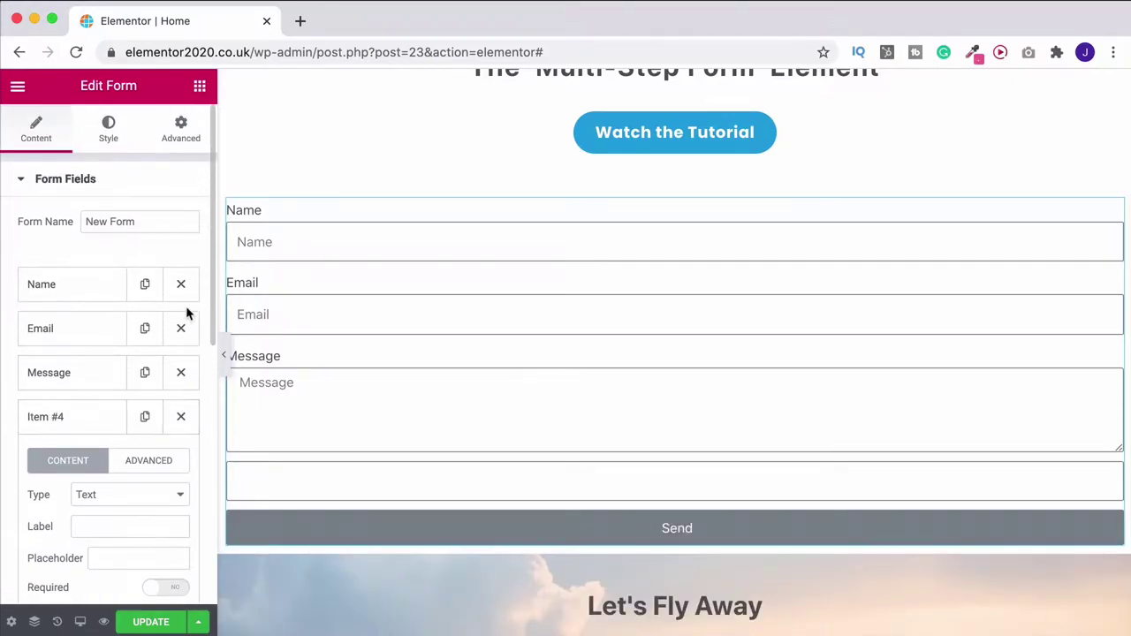
{"action": "scroll", "coordinate": [186, 314], "scroll_direction": "down", "scroll_amount": 2}
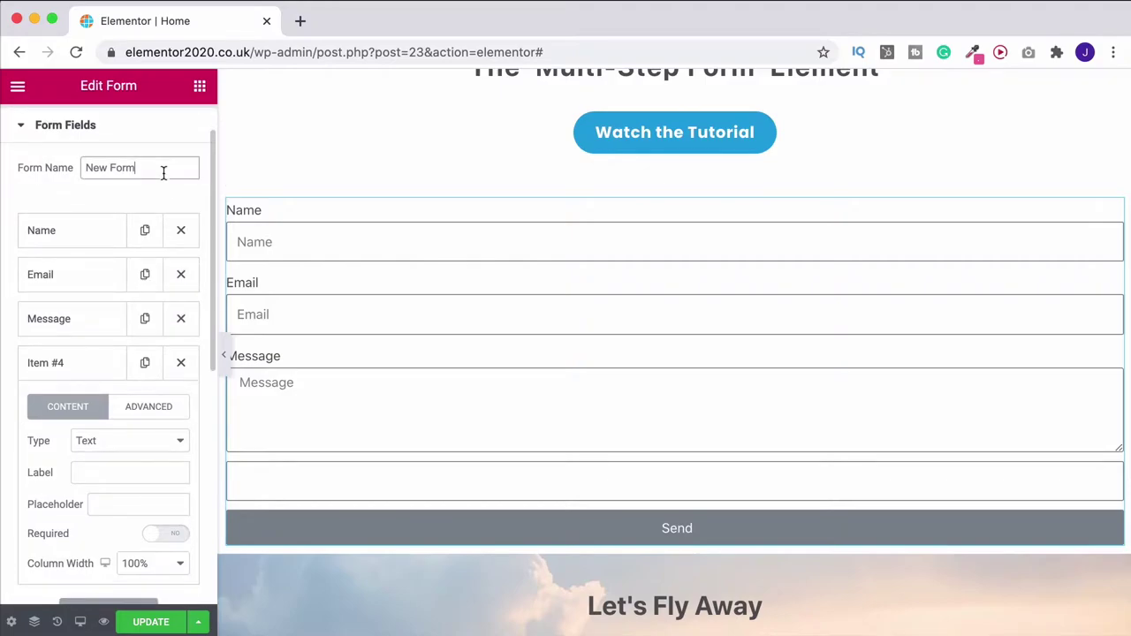
{"action": "left_click_drag", "start_coordinate": [164, 174], "coordinate": [54, 171]}
Rename the form to 'Enquiry' and leave Item #4's field type as Text
{"action": "type", "text": "E"}
{"action": "scroll", "coordinate": [63, 225], "scroll_direction": "down", "scroll_amount": 3}
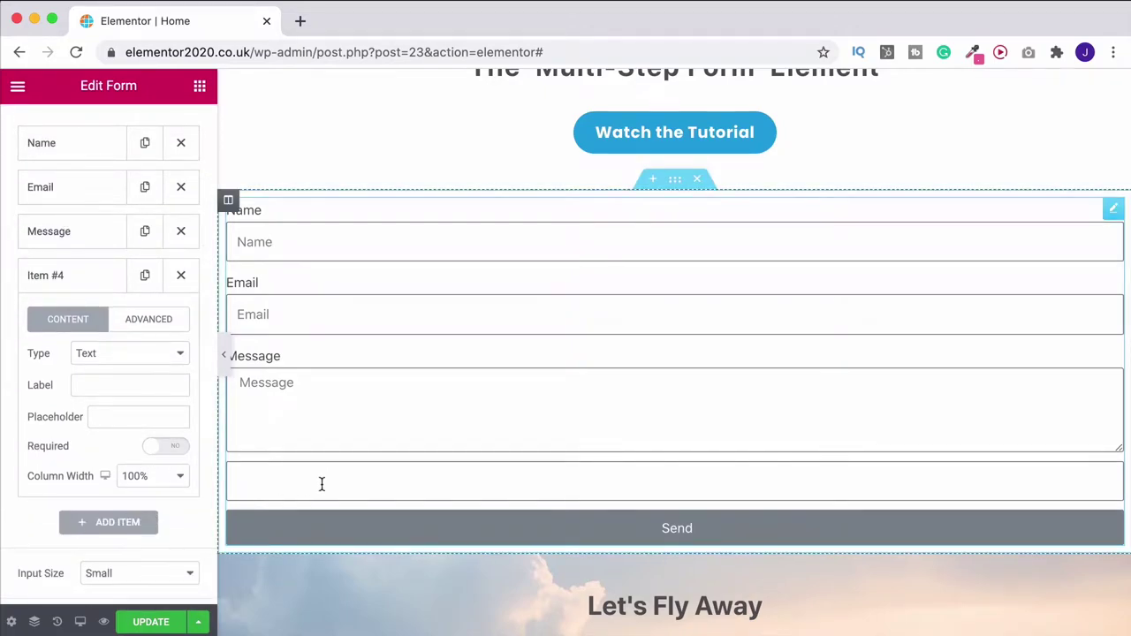
{"action": "left_click", "coordinate": [125, 358]}
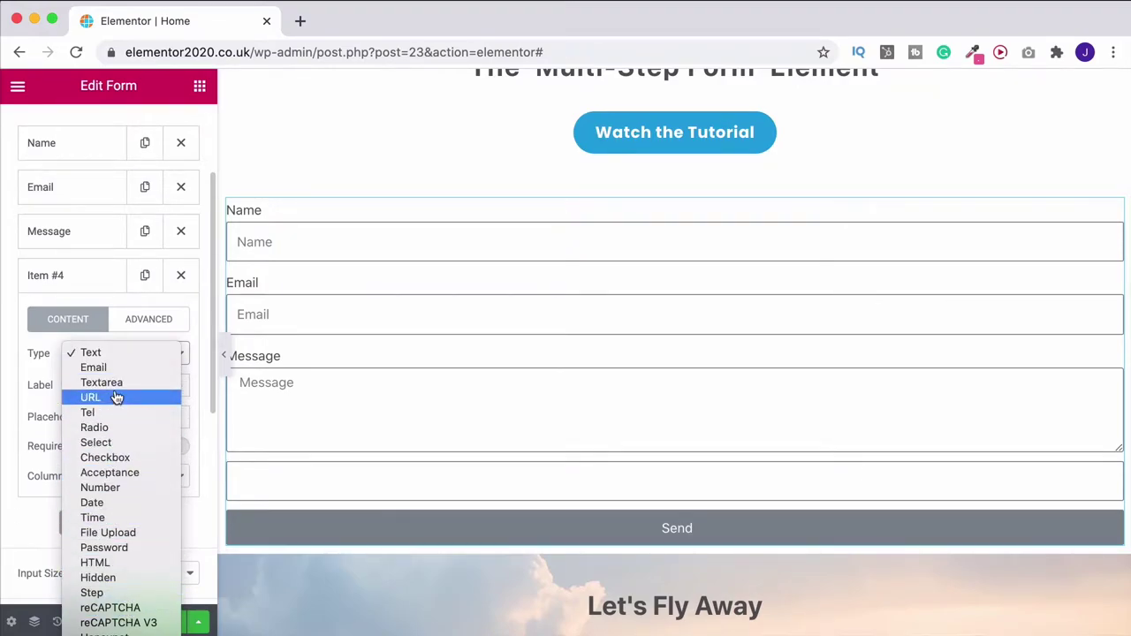
{"action": "left_click", "coordinate": [9, 499]}
{"action": "scroll", "coordinate": [659, 463], "scroll_direction": "down", "scroll_amount": 5}
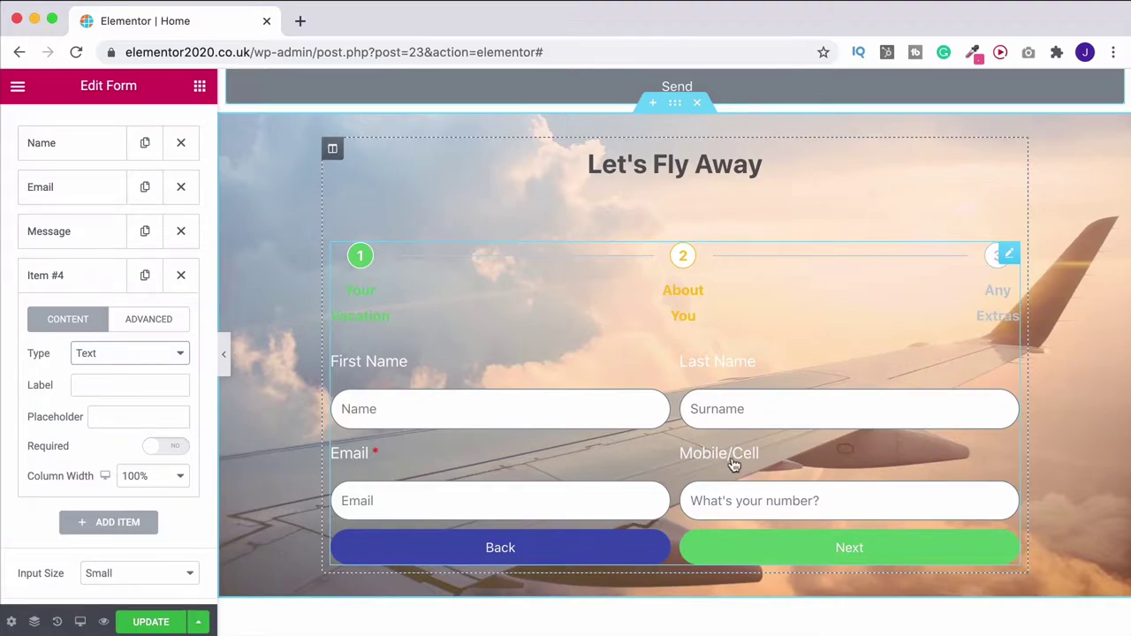
Return the travel form to step 1, keep England, and pick 6 August 2020 as Departure Date
{"action": "scroll", "coordinate": [748, 473], "scroll_direction": "down", "scroll_amount": 1}
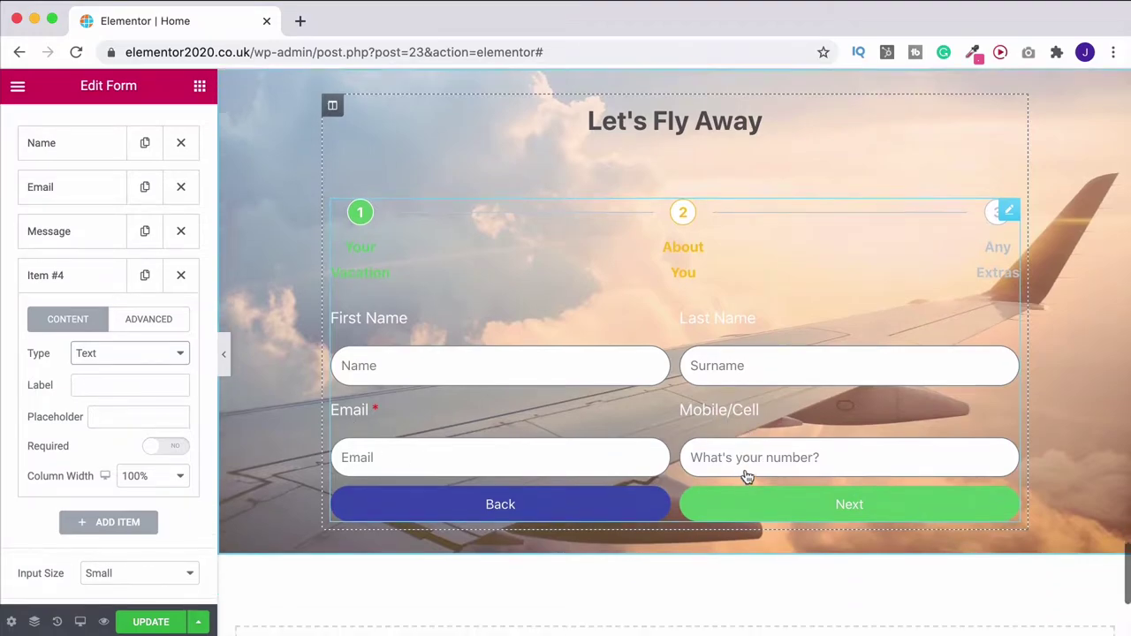
{"action": "left_click", "coordinate": [516, 503]}
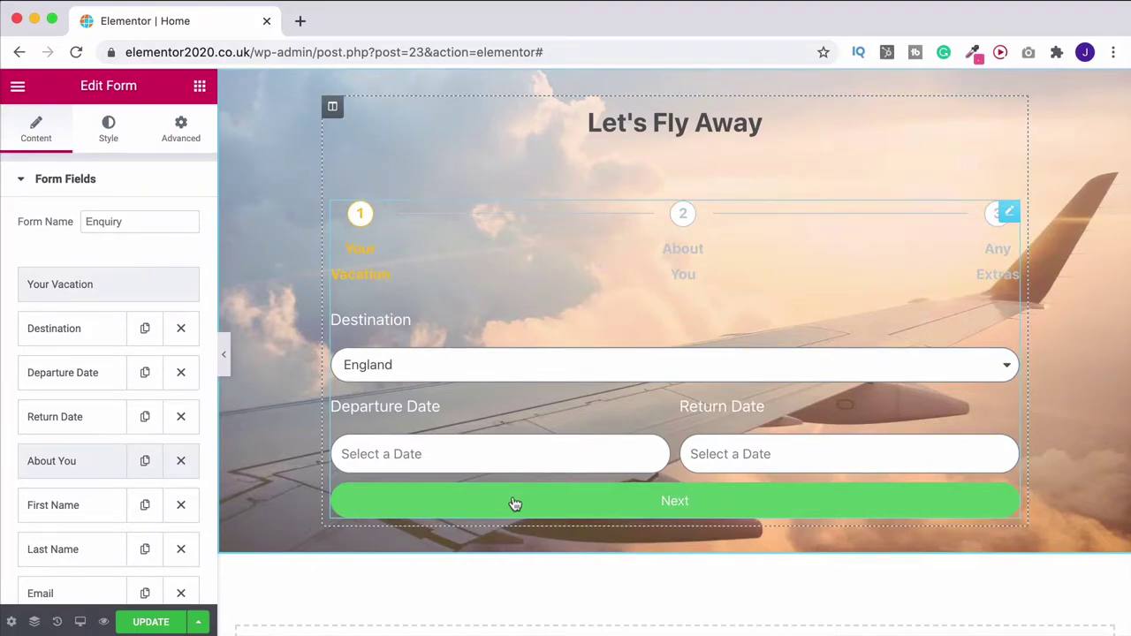
{"action": "left_click", "coordinate": [432, 378]}
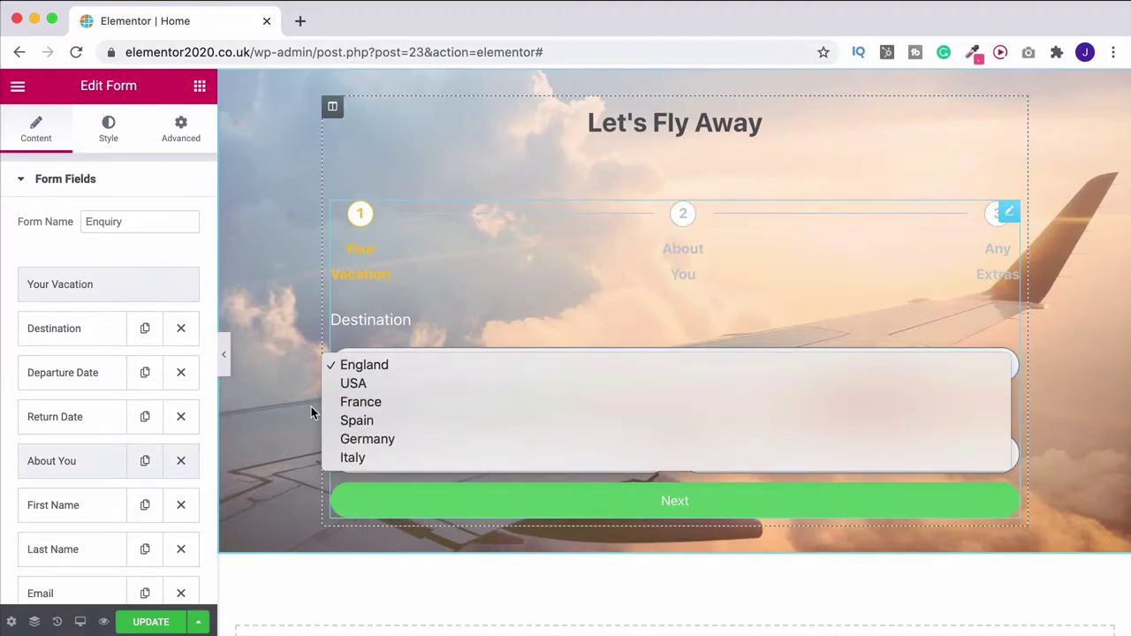
{"action": "left_click", "coordinate": [452, 505]}
{"action": "left_click", "coordinate": [465, 459]}
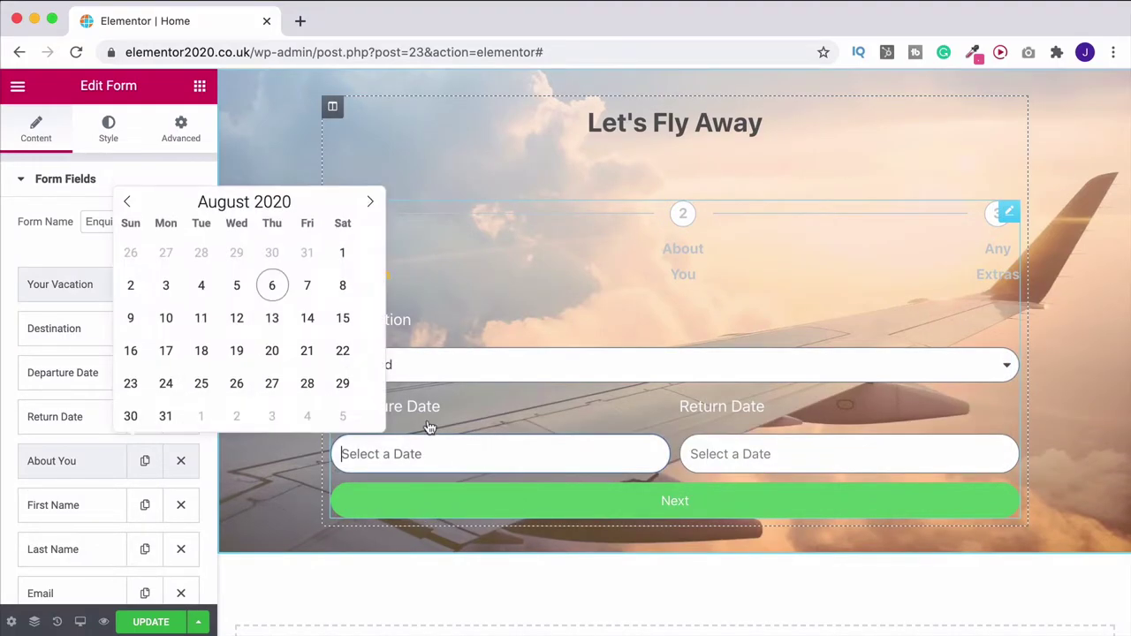
{"action": "left_click", "coordinate": [271, 285]}
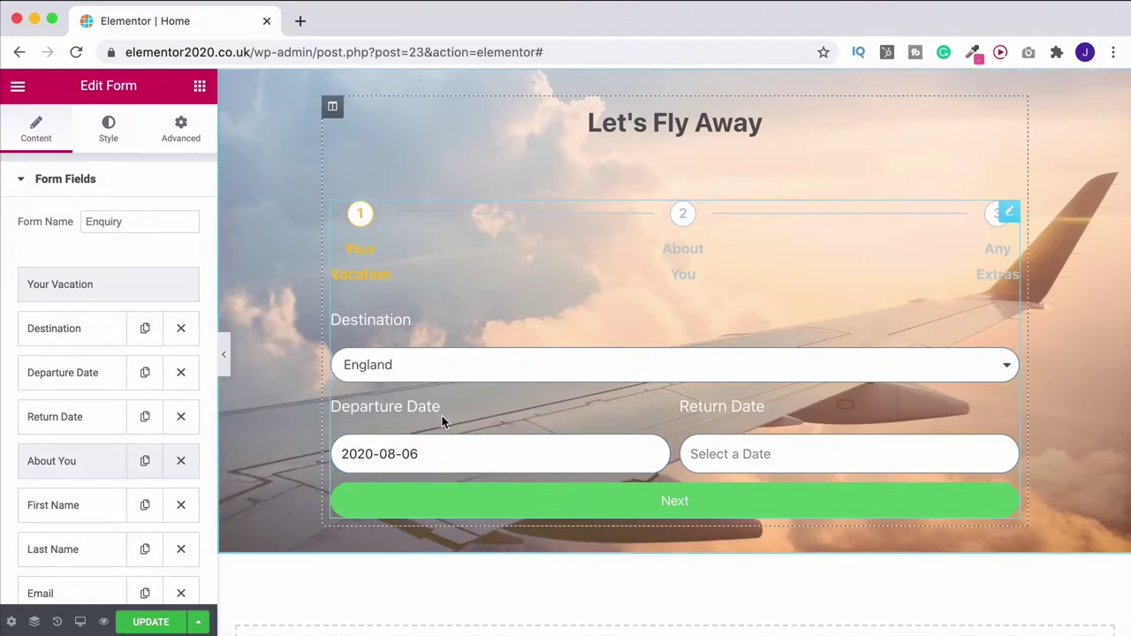
{"action": "scroll", "coordinate": [492, 348], "scroll_direction": "up", "scroll_amount": 5}
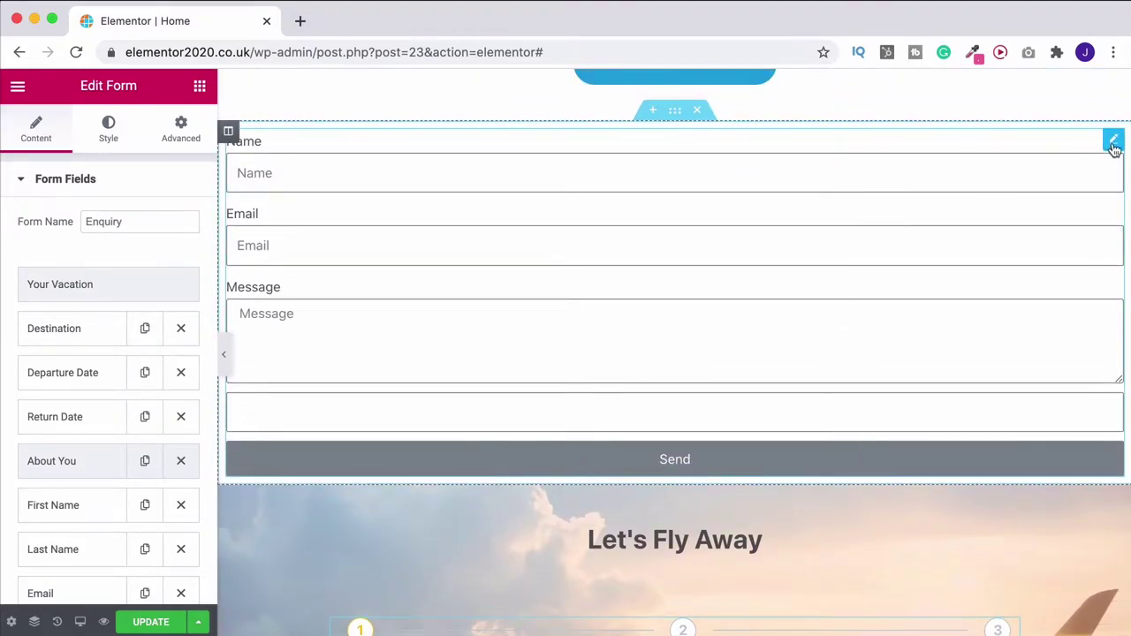
Make Item #4 a required Tel field labelled Mobile/Cell with placeholder 'What's your number?'
{"action": "left_click", "coordinate": [1114, 138]}
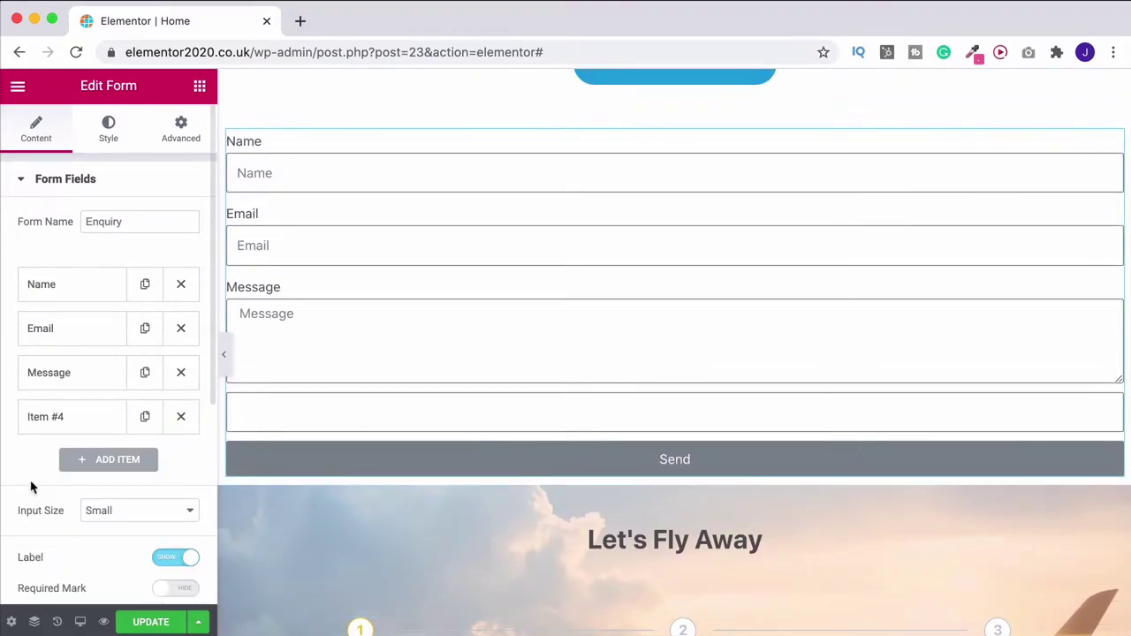
{"action": "left_click", "coordinate": [84, 428]}
{"action": "left_click", "coordinate": [133, 353]}
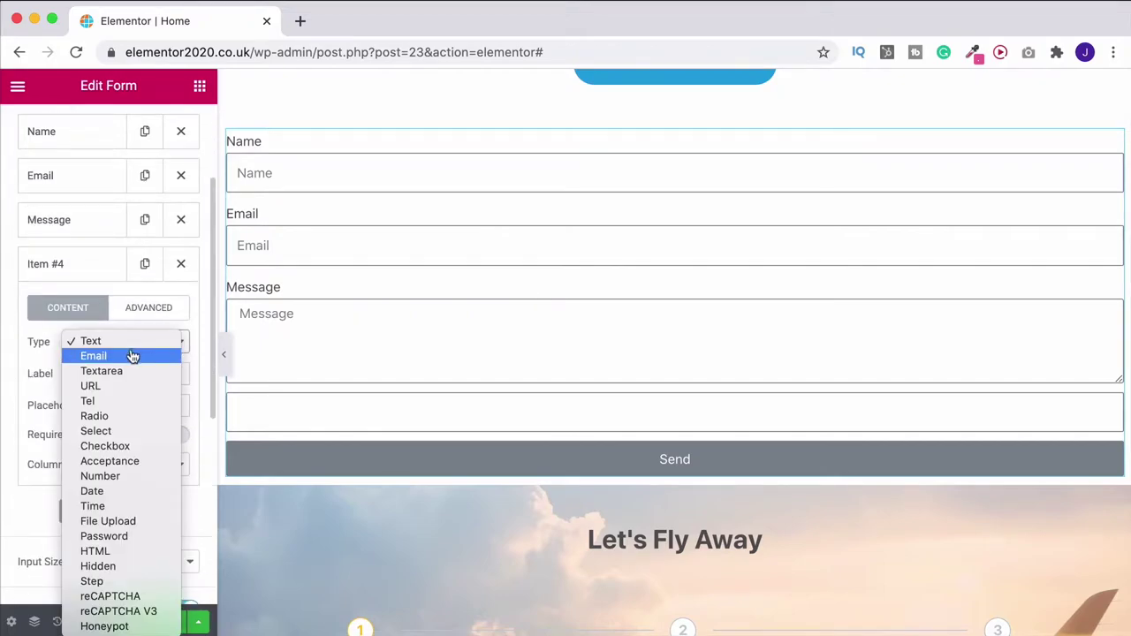
{"action": "left_click", "coordinate": [99, 399]}
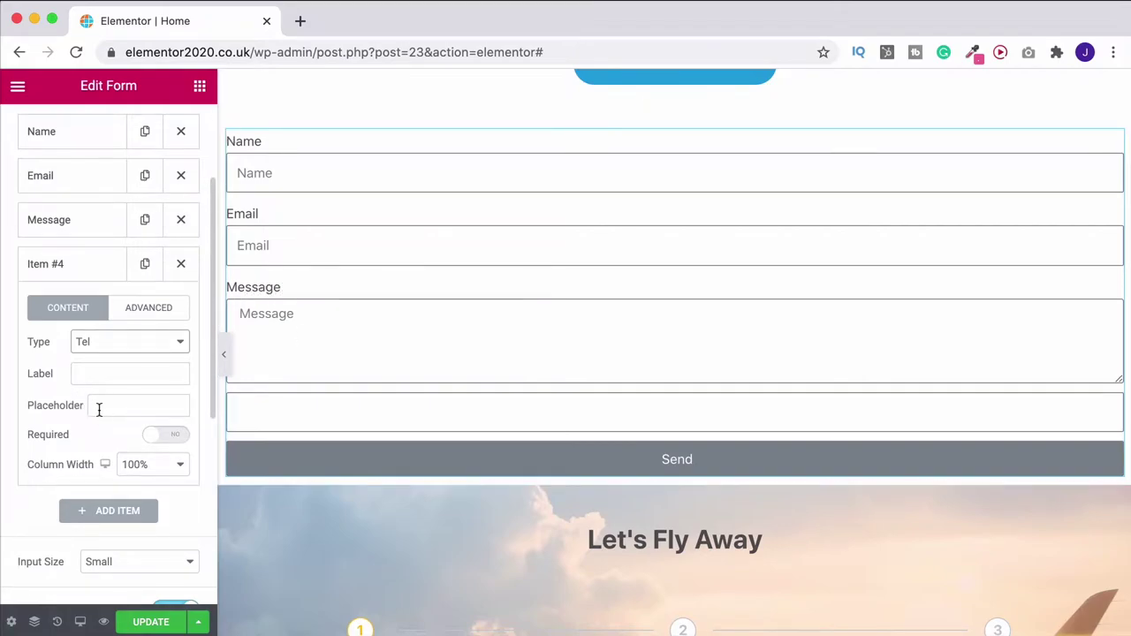
{"action": "left_click", "coordinate": [86, 370]}
{"action": "type", "text": "Mobile/Cell"}
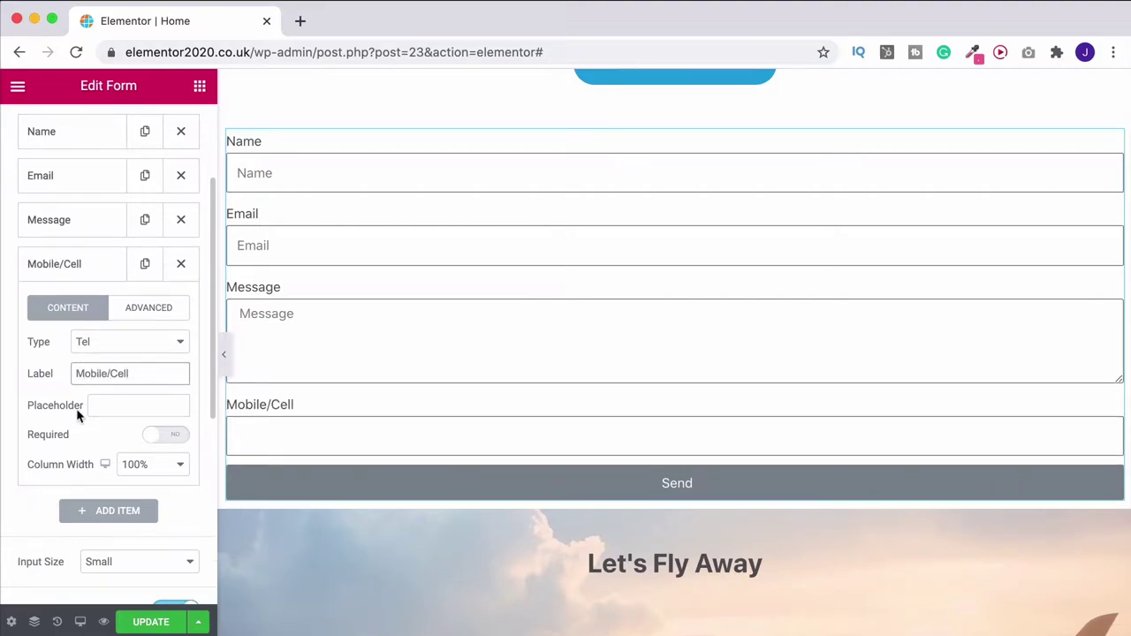
{"action": "left_click", "coordinate": [95, 404]}
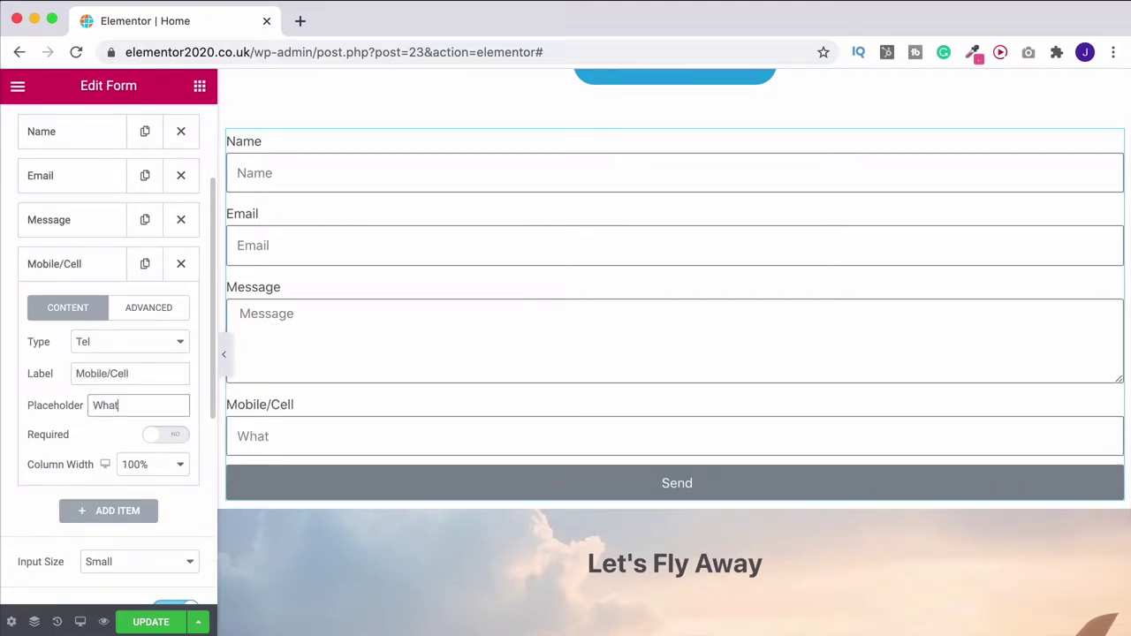
{"action": "type", "text": "What's your number?"}
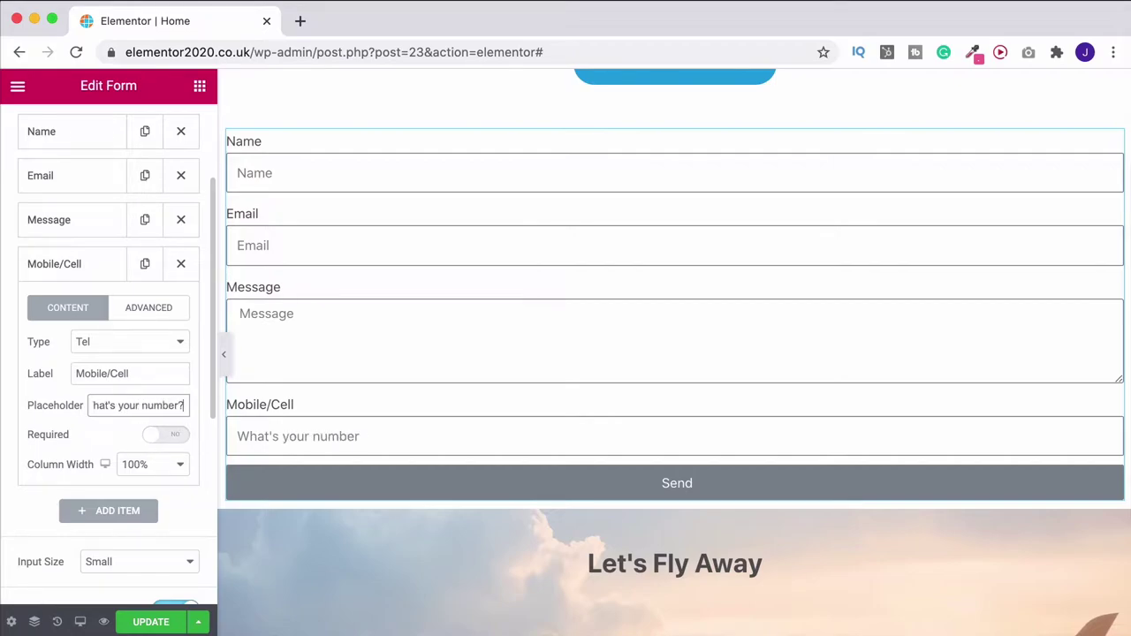
{"action": "left_click", "coordinate": [169, 439]}
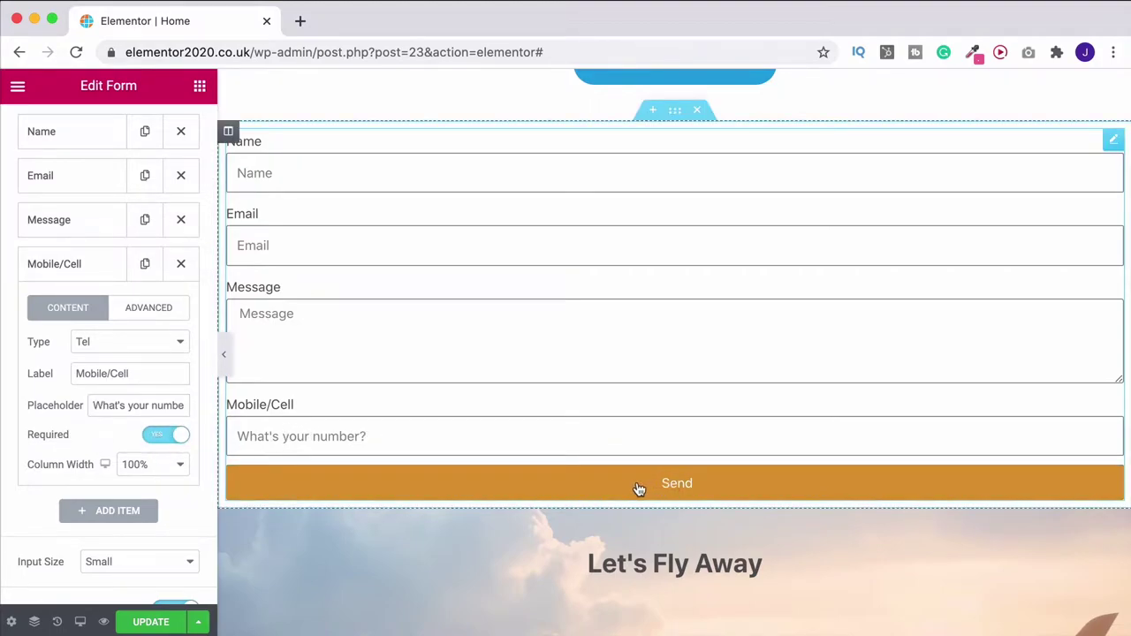
{"action": "scroll", "coordinate": [138, 426], "scroll_direction": "down", "scroll_amount": 3}
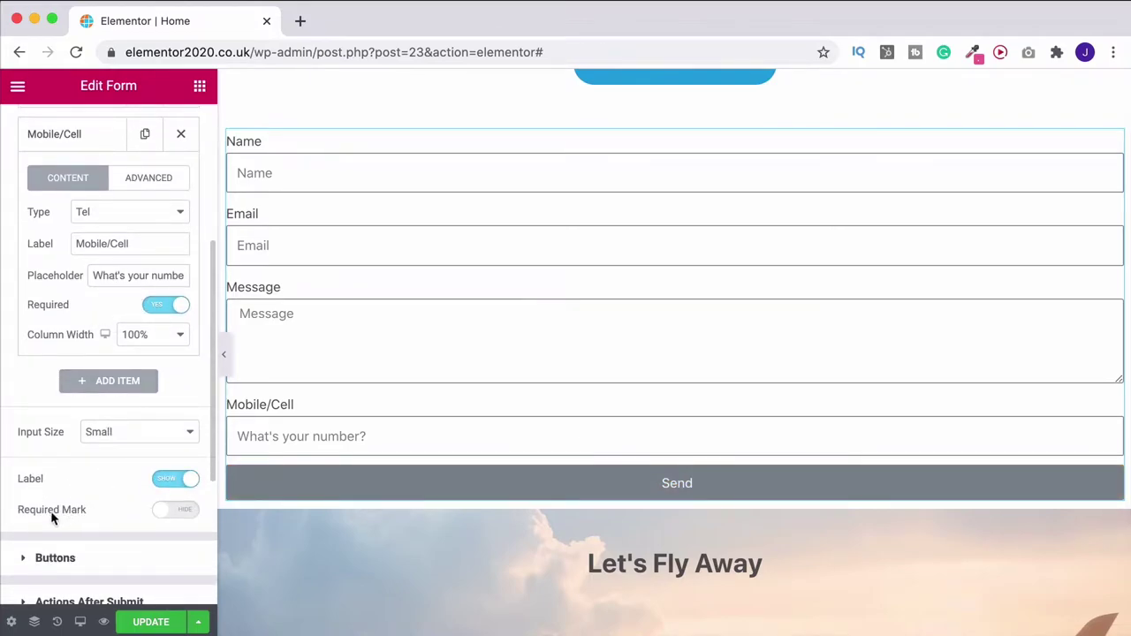
Set Required Mark to Show, and toggle field labels off and back on
{"action": "left_click", "coordinate": [175, 510]}
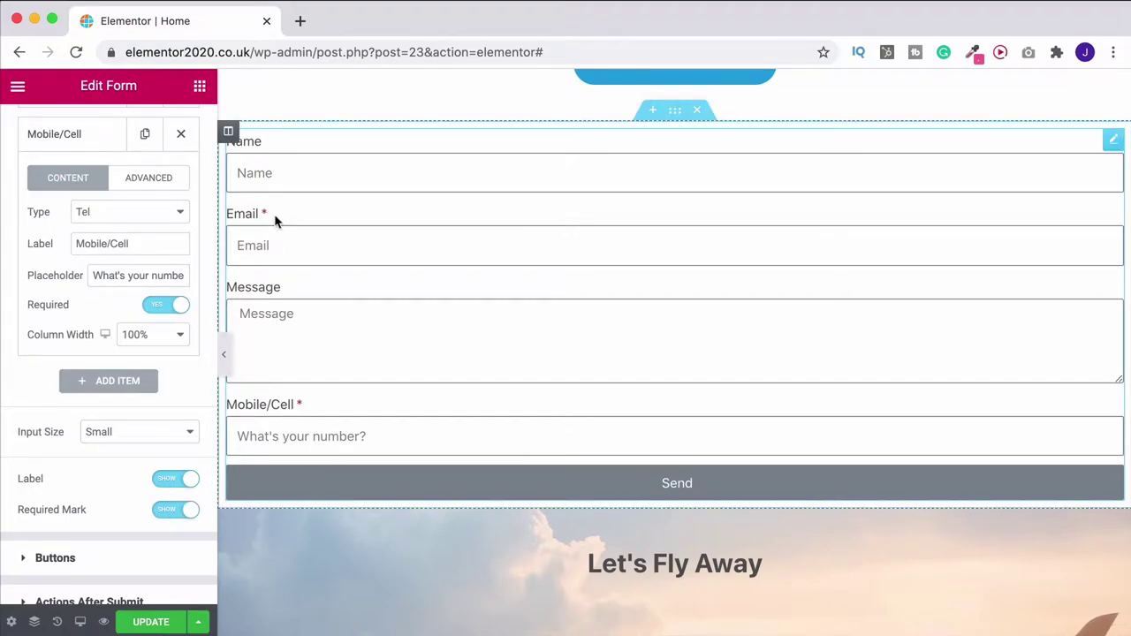
{"action": "left_click", "coordinate": [166, 478]}
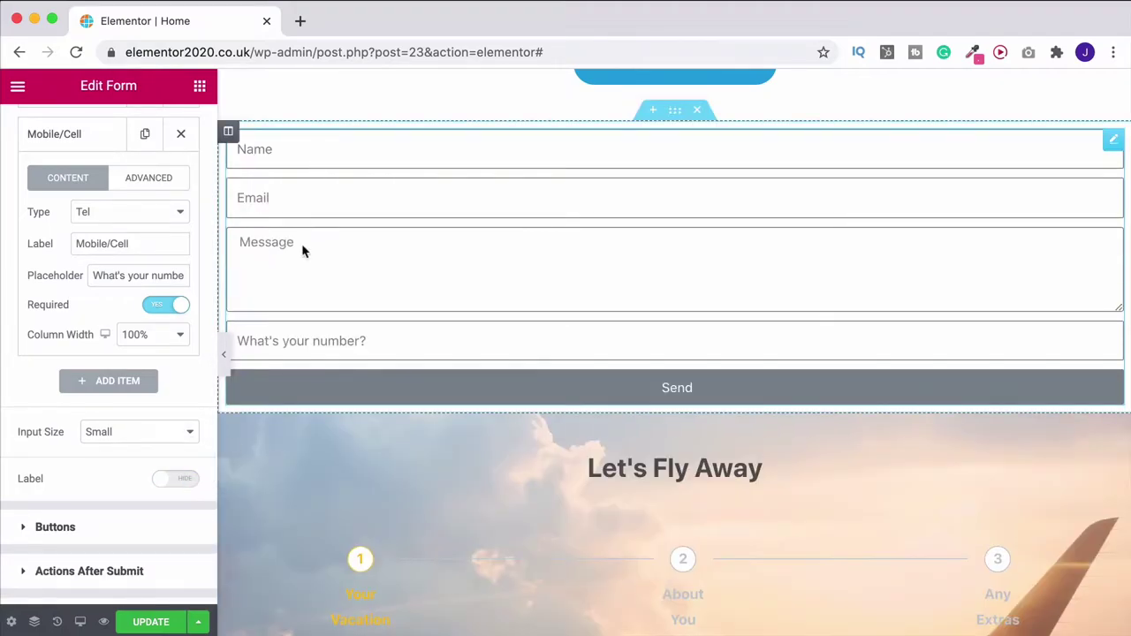
{"action": "left_click", "coordinate": [185, 478]}
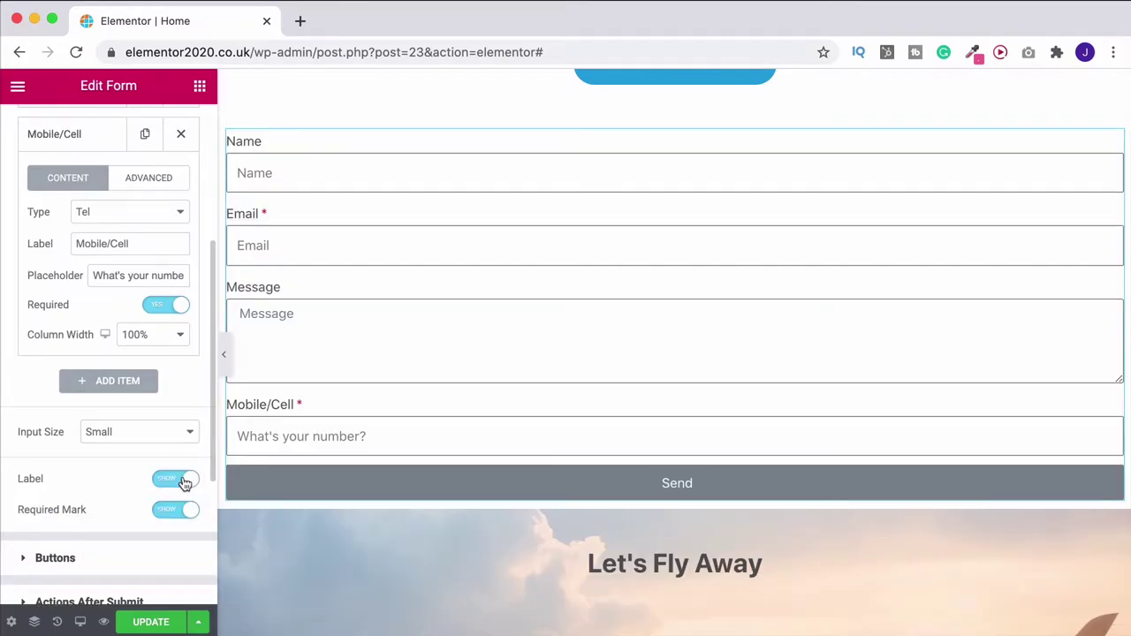
Clear the phone field's label and retype it as 'Mobile/Cell'
{"action": "scroll", "coordinate": [168, 432], "scroll_direction": "up", "scroll_amount": 3}
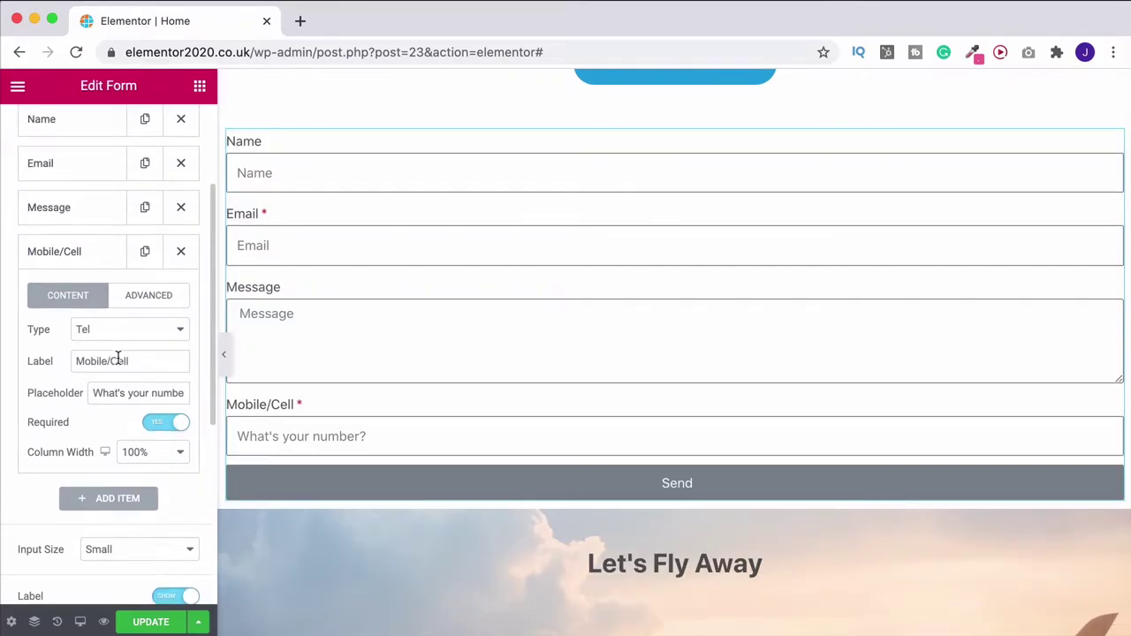
{"action": "left_click_drag", "start_coordinate": [138, 363], "coordinate": [56, 361]}
{"action": "key", "text": "BackSpace"}
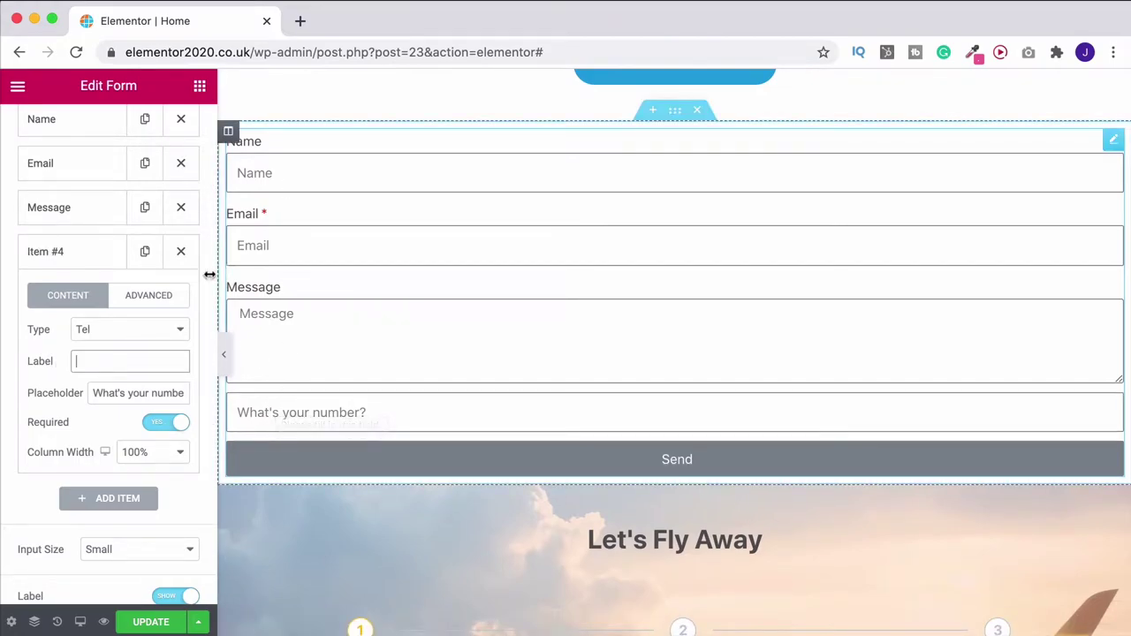
{"action": "left_click", "coordinate": [159, 360]}
{"action": "type", "text": "Mobile/C"}
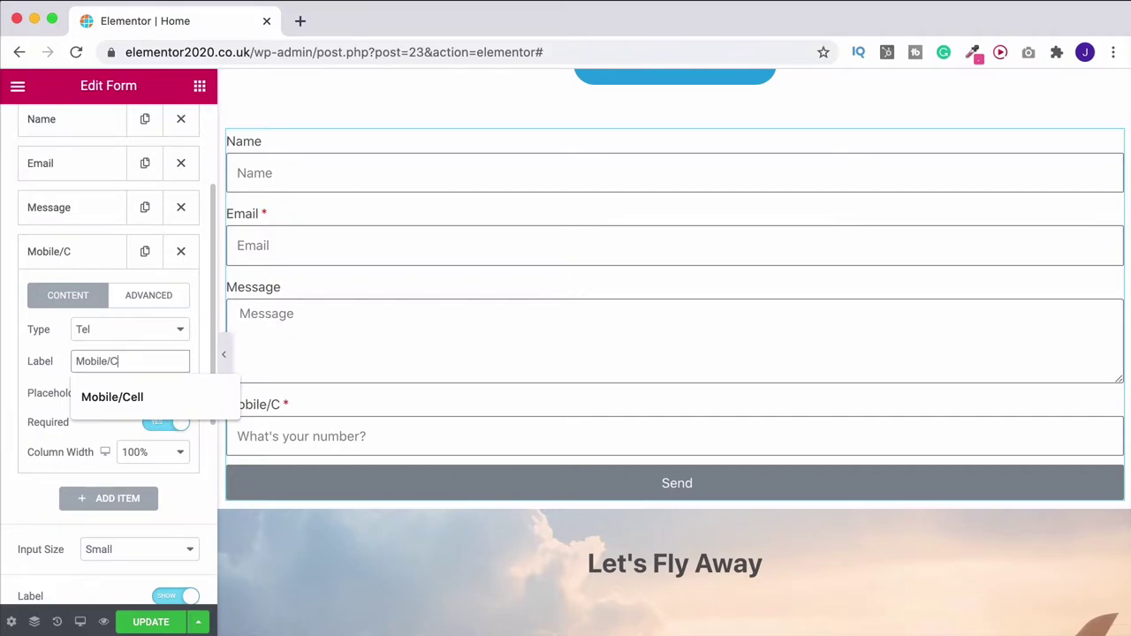
{"action": "type", "text": "ell"}
Accept the Mobile/Cell label and move that field above Message
{"action": "left_click", "coordinate": [95, 254]}
{"action": "scroll", "coordinate": [84, 279], "scroll_direction": "up", "scroll_amount": 1}
{"action": "left_click_drag", "start_coordinate": [72, 389], "coordinate": [70, 336]}
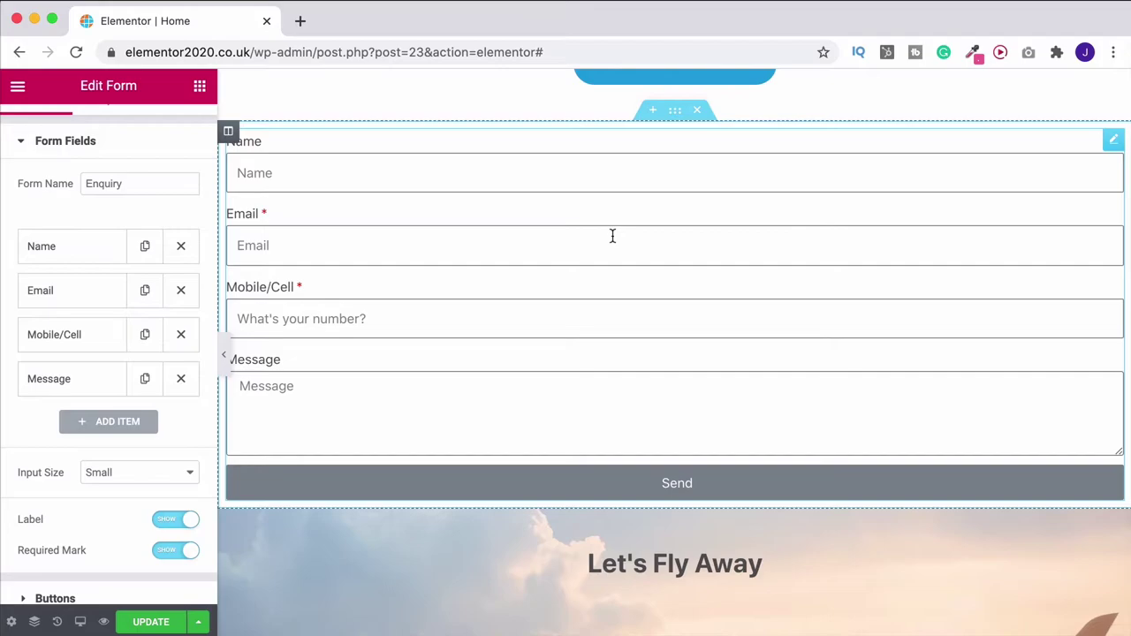
Set Email and Mobile/Cell column widths to 50%, then duplicate the Name field
{"action": "left_click", "coordinate": [55, 299]}
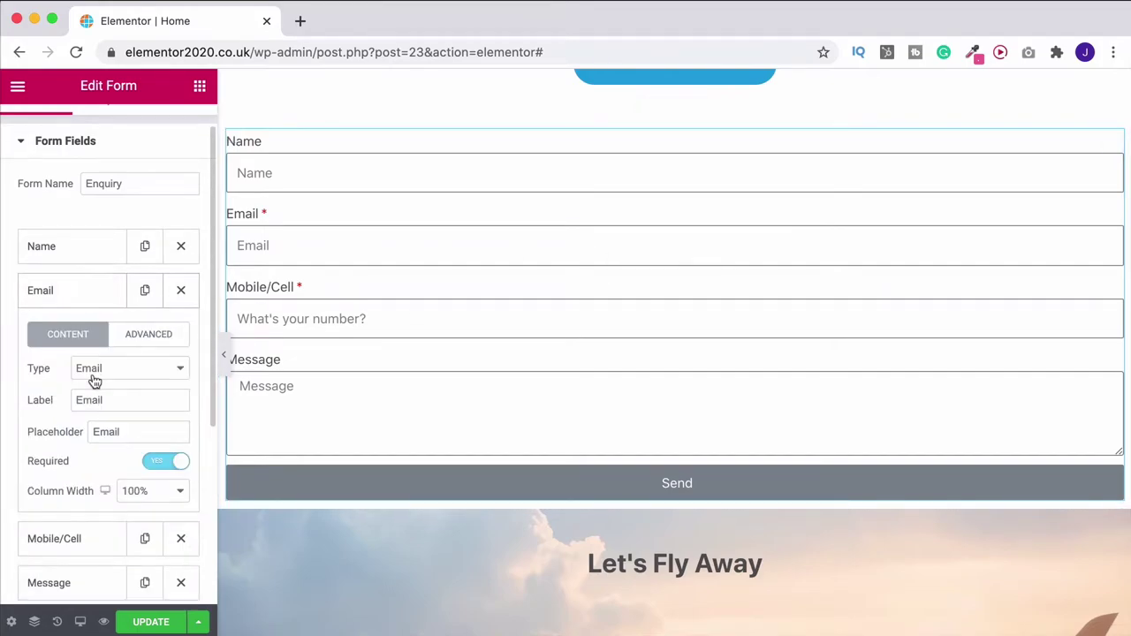
{"action": "scroll", "coordinate": [94, 380], "scroll_direction": "down", "scroll_amount": 3}
{"action": "left_click", "coordinate": [174, 405]}
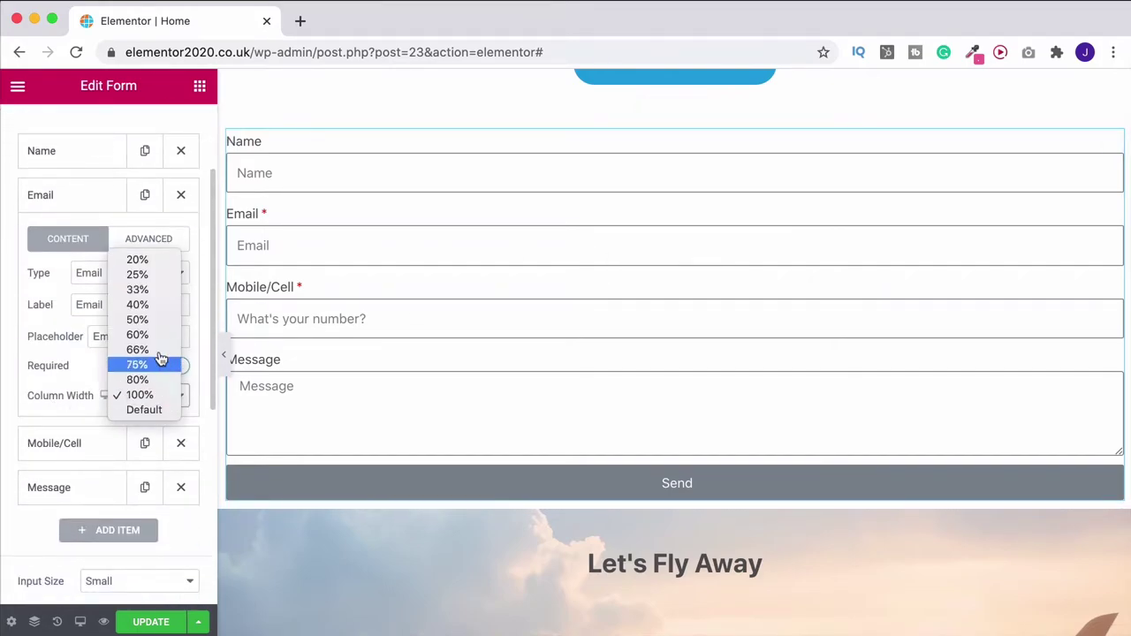
{"action": "left_click", "coordinate": [152, 323]}
{"action": "left_click", "coordinate": [89, 202]}
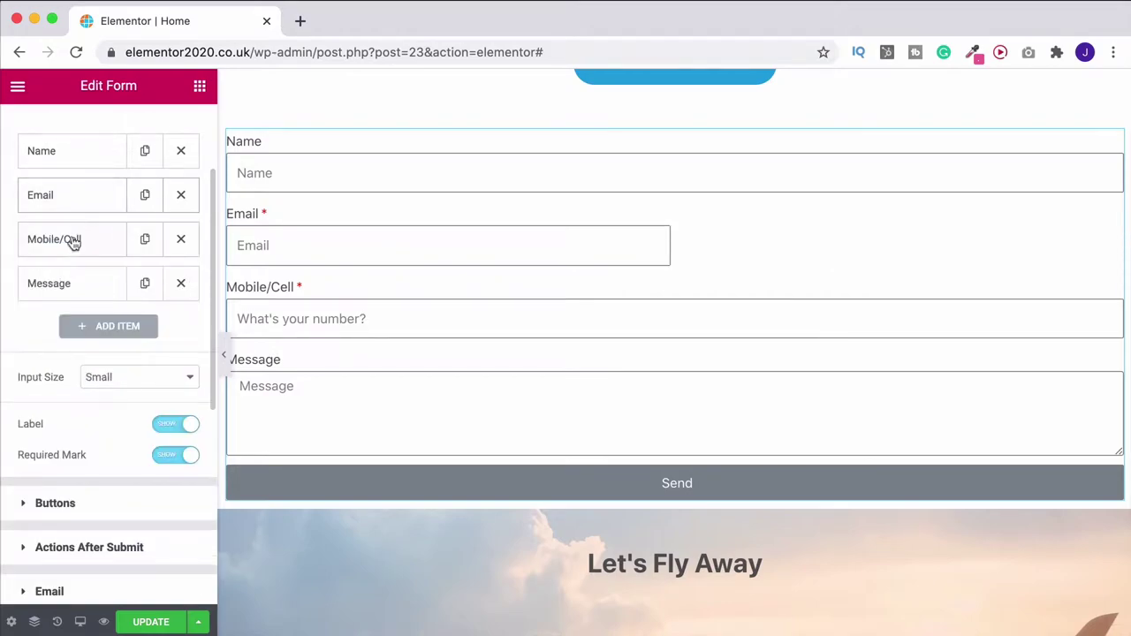
{"action": "left_click", "coordinate": [71, 241]}
{"action": "left_click", "coordinate": [155, 447]}
{"action": "left_click", "coordinate": [147, 366]}
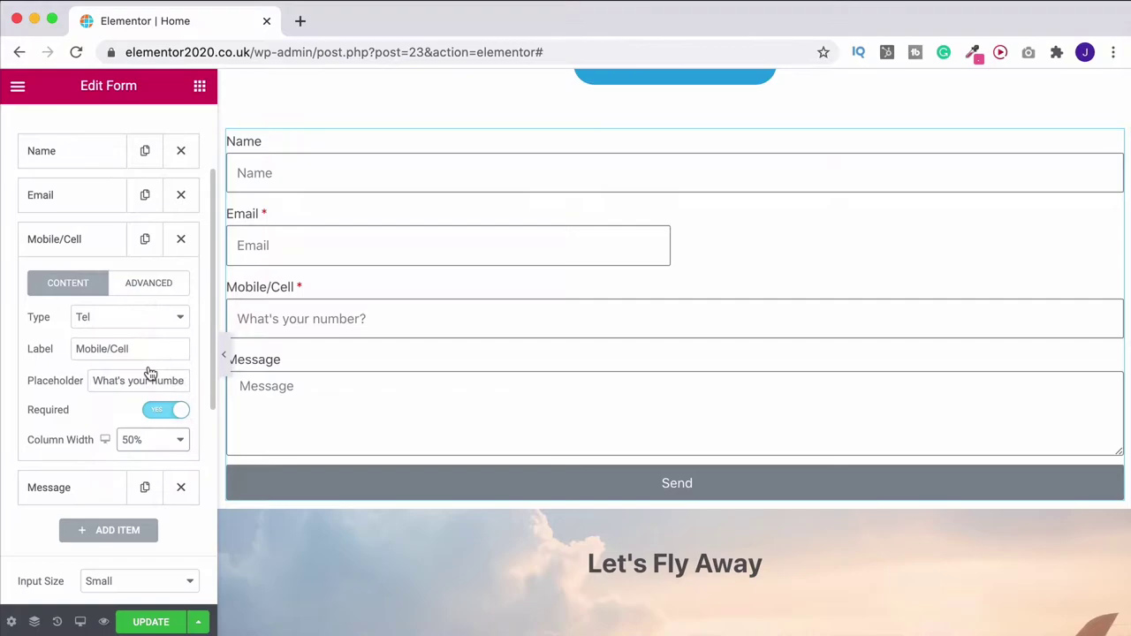
{"action": "left_click", "coordinate": [94, 246]}
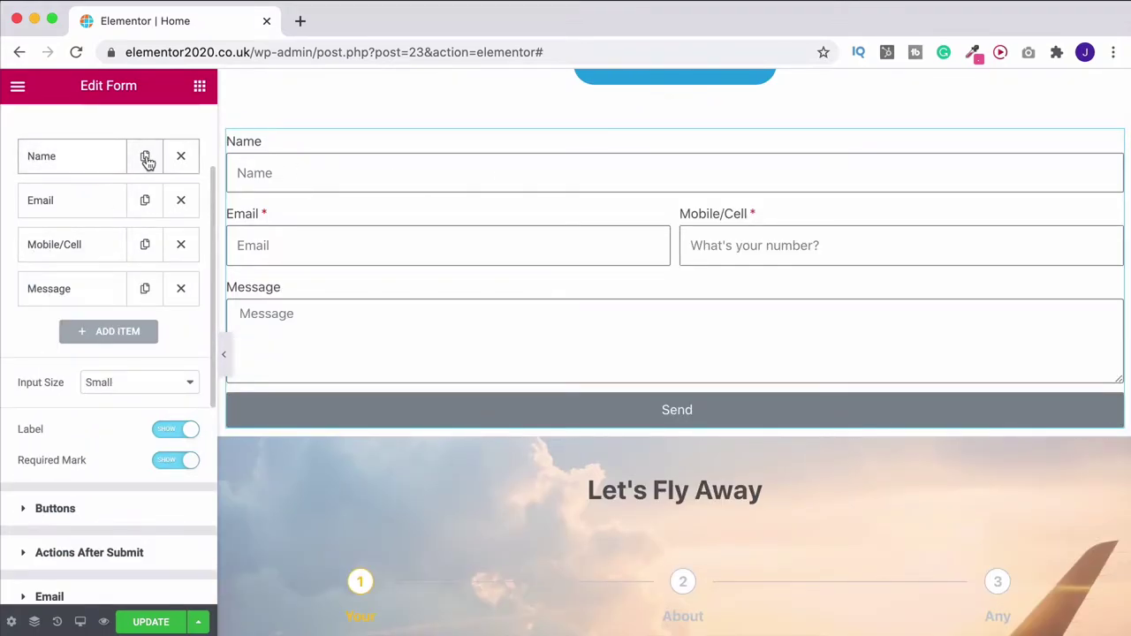
{"action": "left_click", "coordinate": [146, 157]}
{"action": "left_click", "coordinate": [77, 214]}
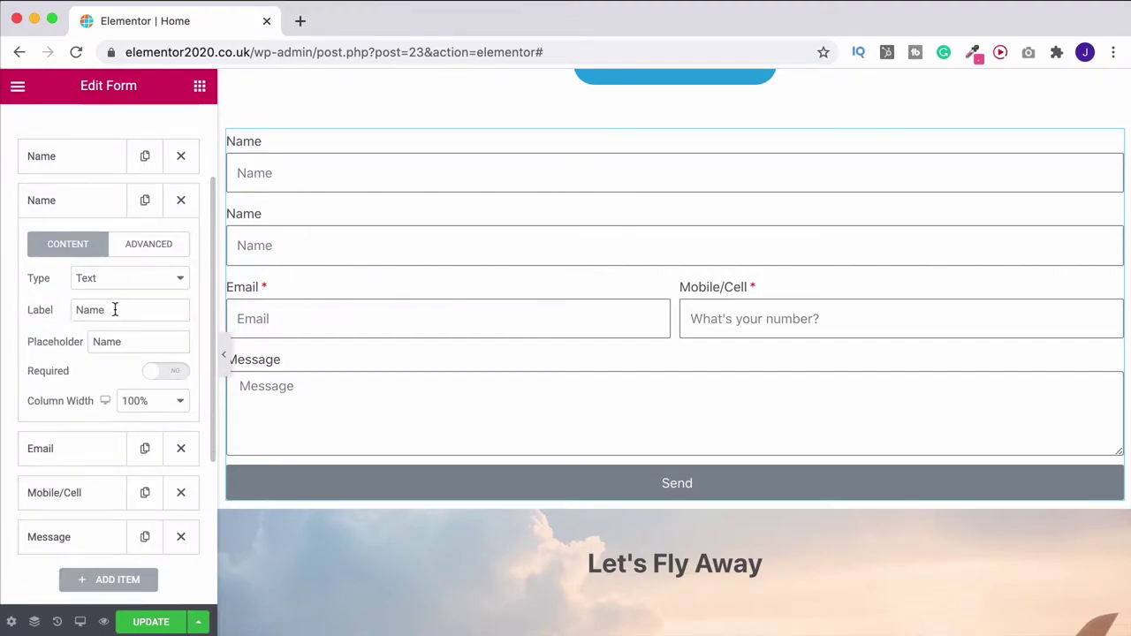
Relabel the duplicated field Last Name with placeholder Surname and 50% column width
{"action": "left_click", "coordinate": [77, 310]}
{"action": "type", "text": "Last"}
{"action": "double_click", "coordinate": [125, 342]}
{"action": "type", "text": "Surn"}
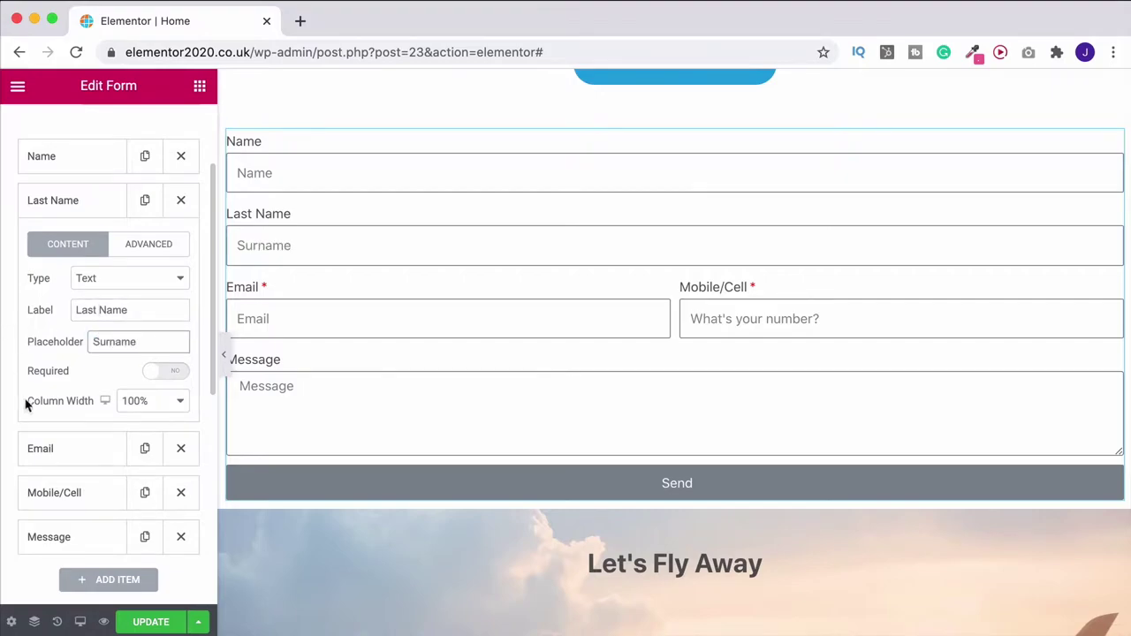
{"action": "left_click", "coordinate": [148, 401]}
{"action": "left_click", "coordinate": [133, 323]}
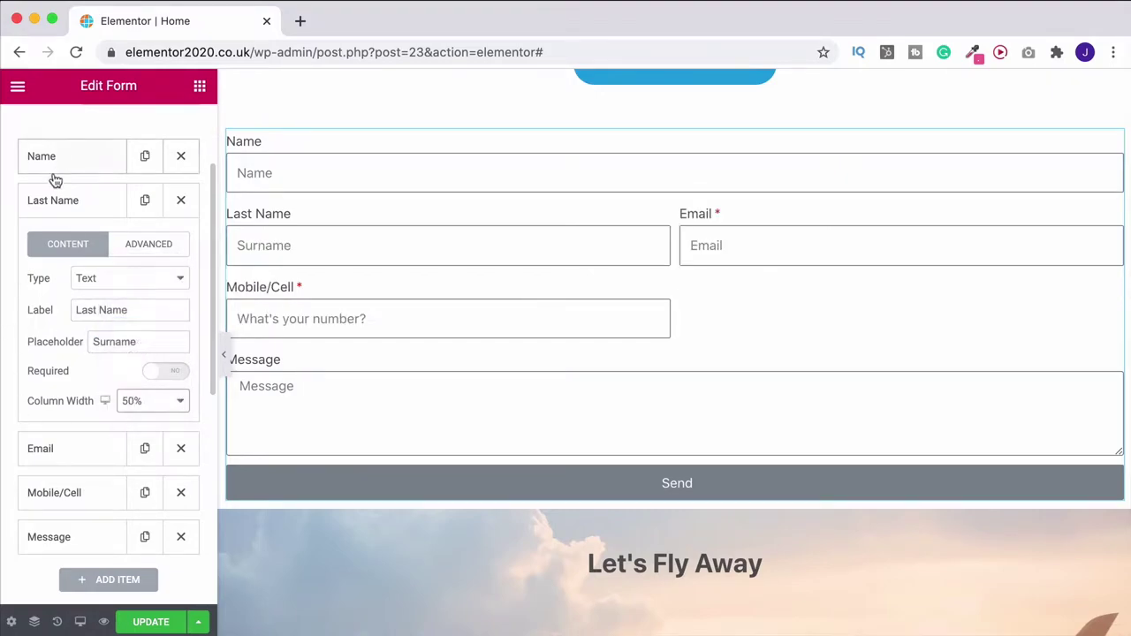
Rename the original Name field to First Name and set it to 50% width
{"action": "left_click", "coordinate": [55, 172]}
{"action": "left_click", "coordinate": [76, 266]}
{"action": "type", "text": "First"}
{"action": "left_click", "coordinate": [152, 356]}
{"action": "left_click", "coordinate": [141, 281]}
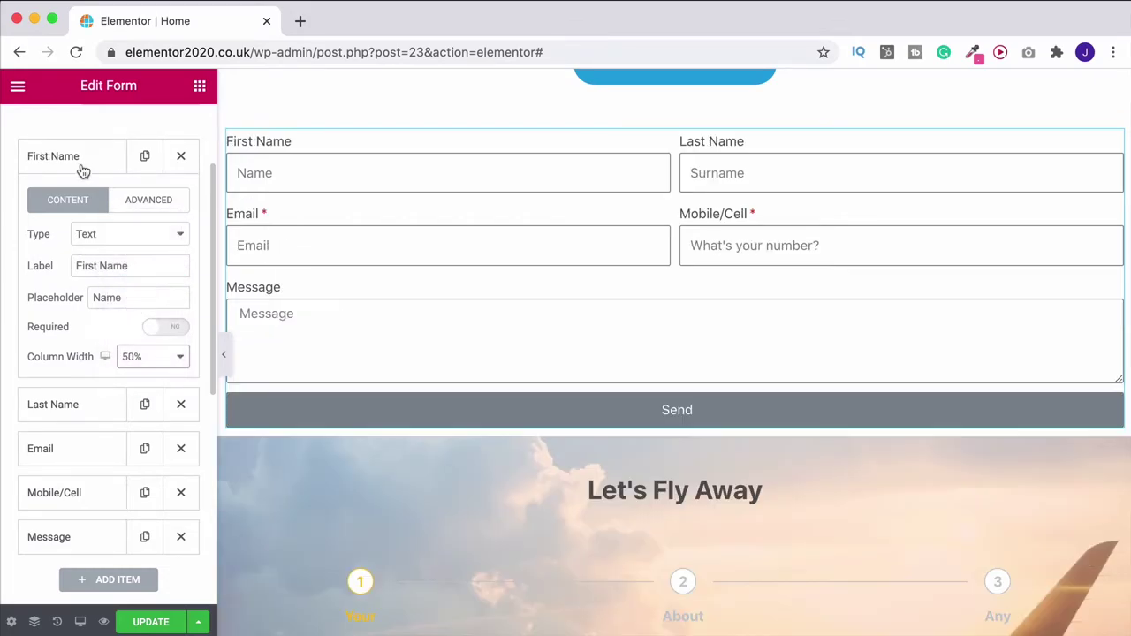
{"action": "left_click", "coordinate": [85, 173]}
{"action": "scroll", "coordinate": [199, 254], "scroll_direction": "up", "scroll_amount": 2}
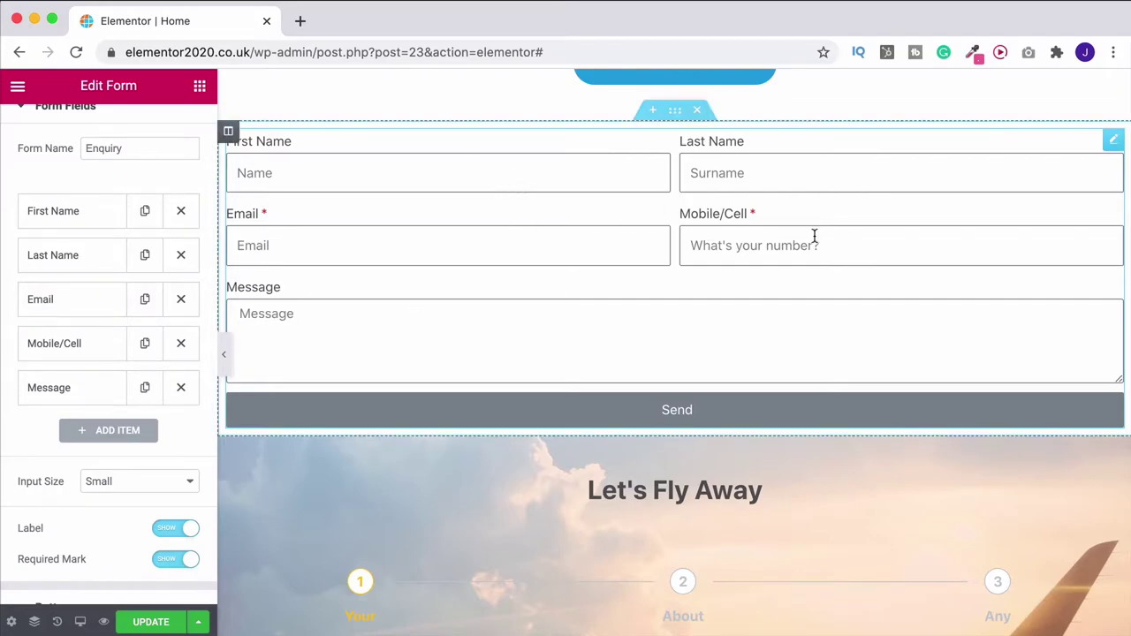
Add a new field after Message and set its type to Step
{"action": "scroll", "coordinate": [560, 276], "scroll_direction": "up", "scroll_amount": 1}
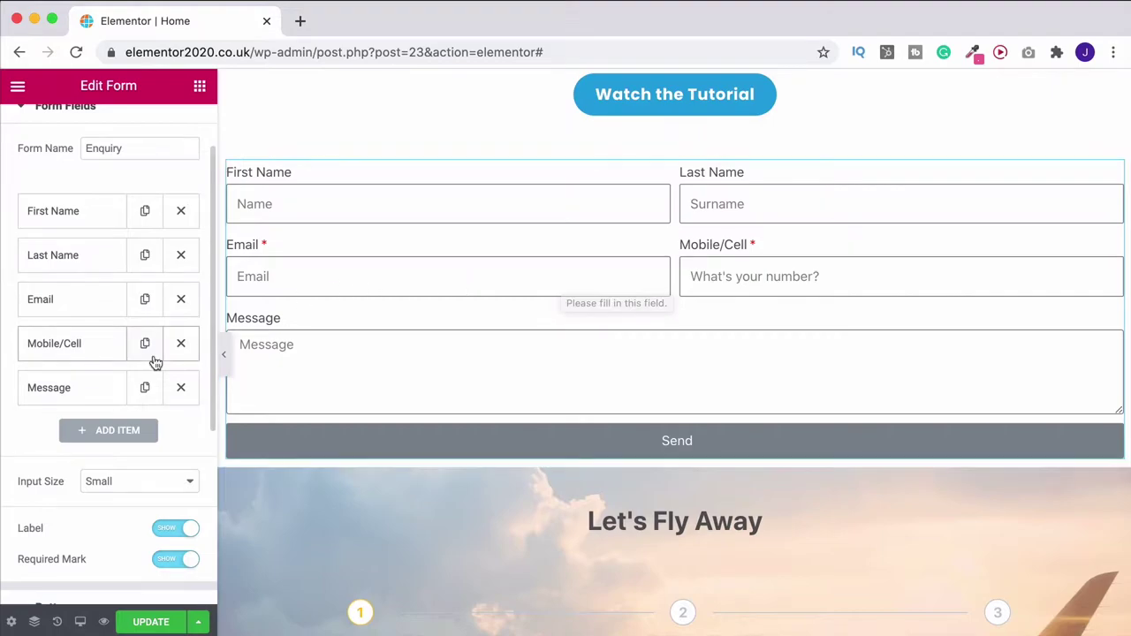
{"action": "left_click", "coordinate": [113, 433]}
{"action": "scroll", "coordinate": [116, 429], "scroll_direction": "down", "scroll_amount": 3}
{"action": "left_click", "coordinate": [106, 361]}
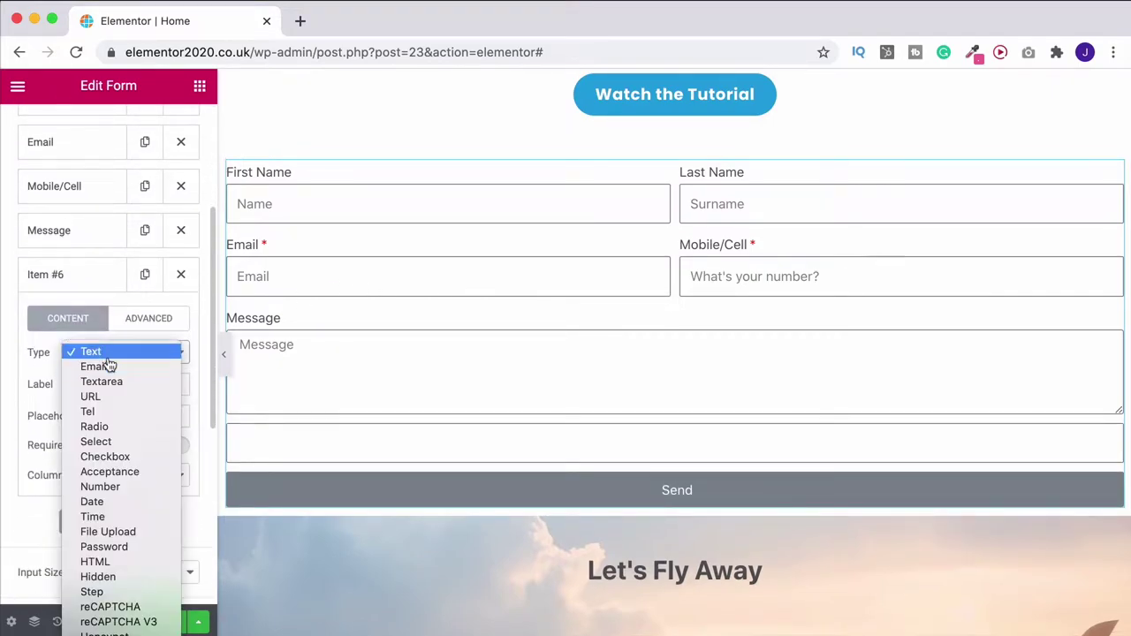
{"action": "left_click", "coordinate": [110, 597]}
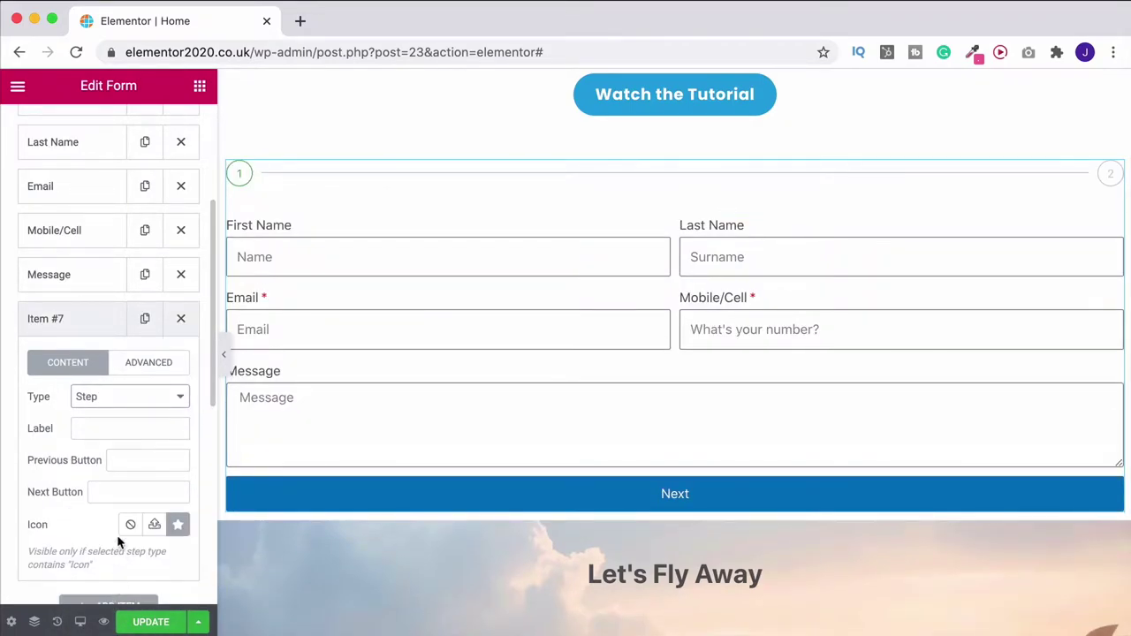
{"action": "scroll", "coordinate": [117, 535], "scroll_direction": "up", "scroll_amount": 3}
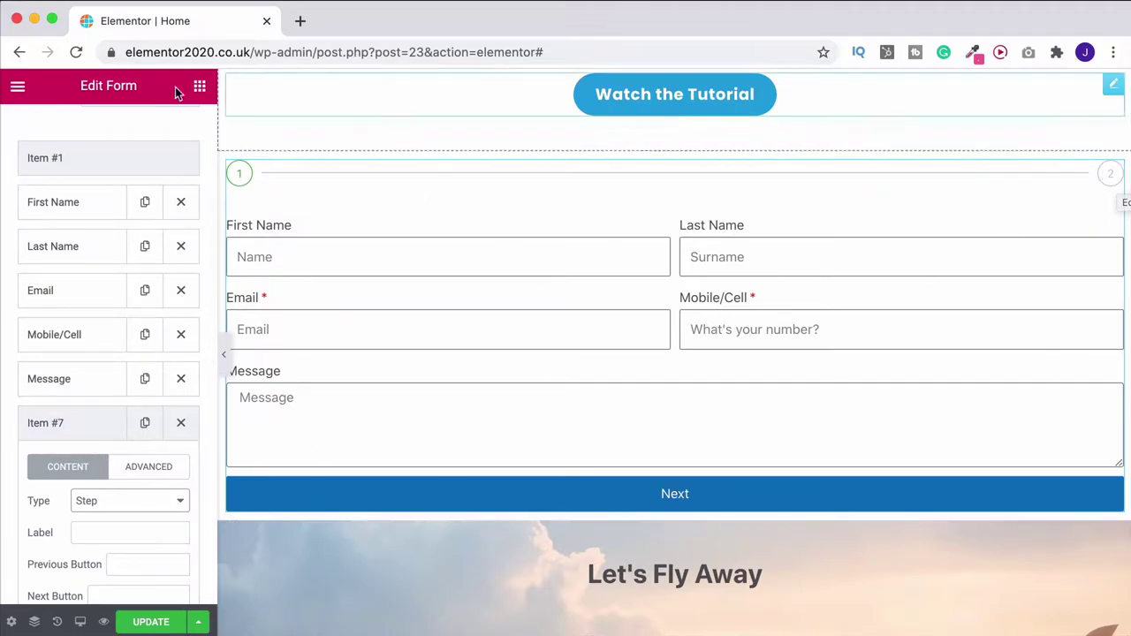
Label the first step 'Your Vacation'
{"action": "left_click", "coordinate": [80, 162]}
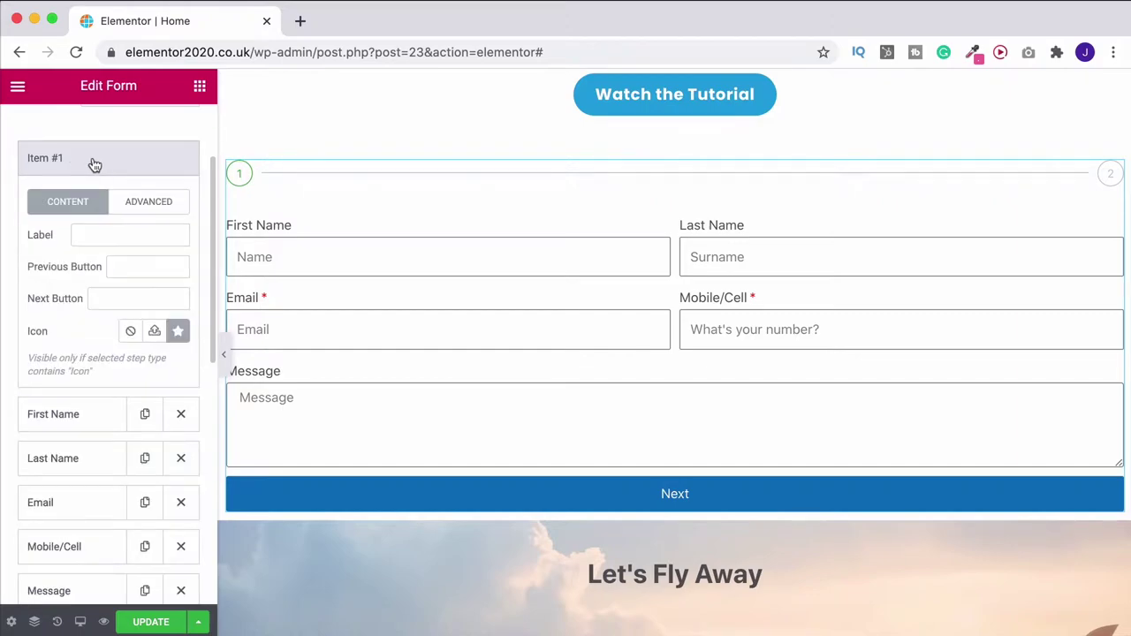
{"action": "scroll", "coordinate": [405, 294], "scroll_direction": "down", "scroll_amount": 3}
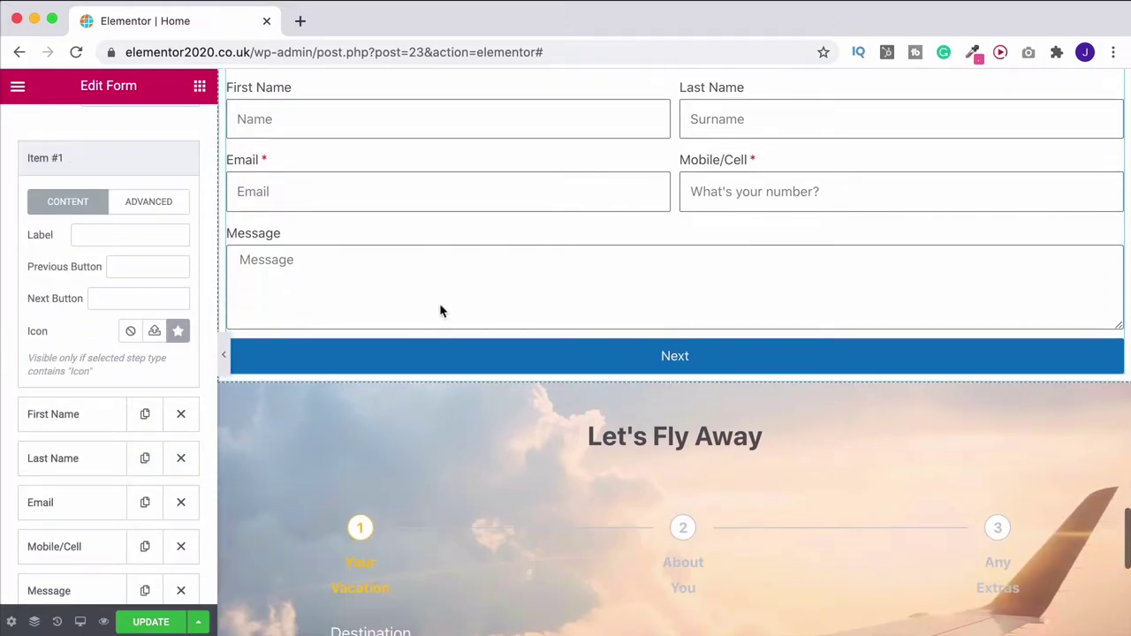
{"action": "scroll", "coordinate": [287, 386], "scroll_direction": "up", "scroll_amount": 1}
{"action": "left_click", "coordinate": [109, 236]}
{"action": "type", "text": "Your V"}
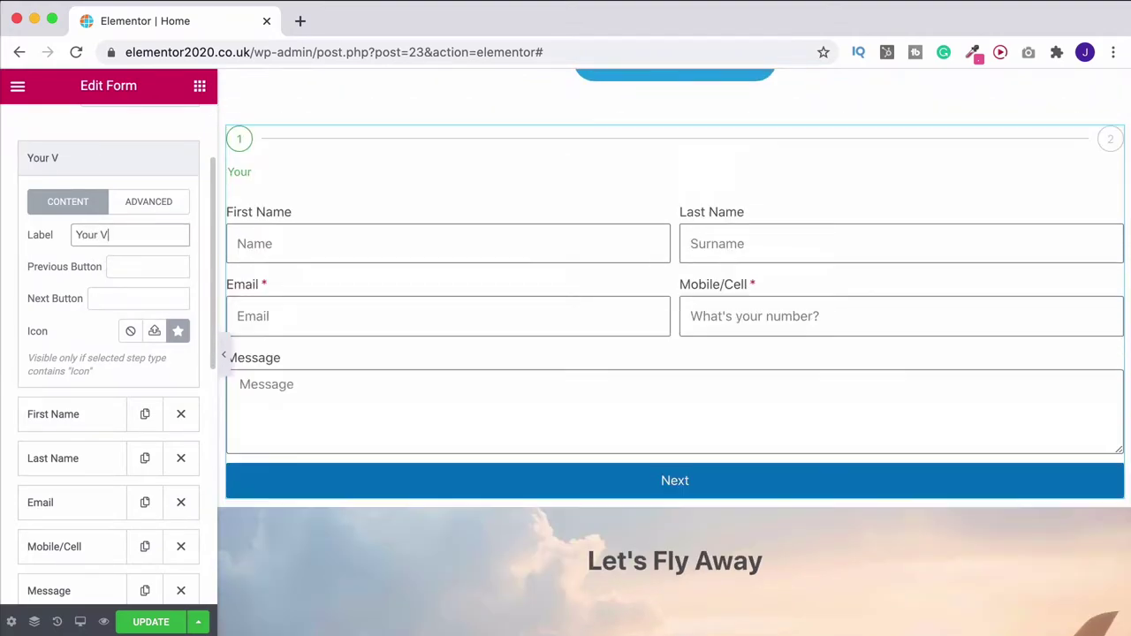
{"action": "type", "text": "acation"}
{"action": "left_click", "coordinate": [38, 164]}
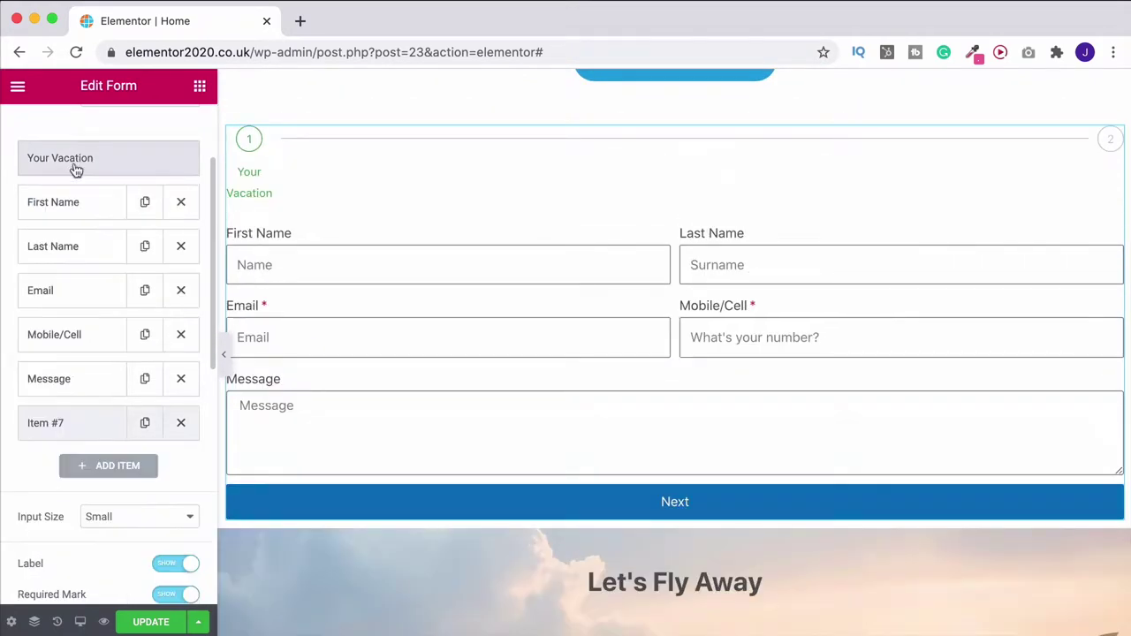
Label the second step 'About You'
{"action": "left_click", "coordinate": [64, 427]}
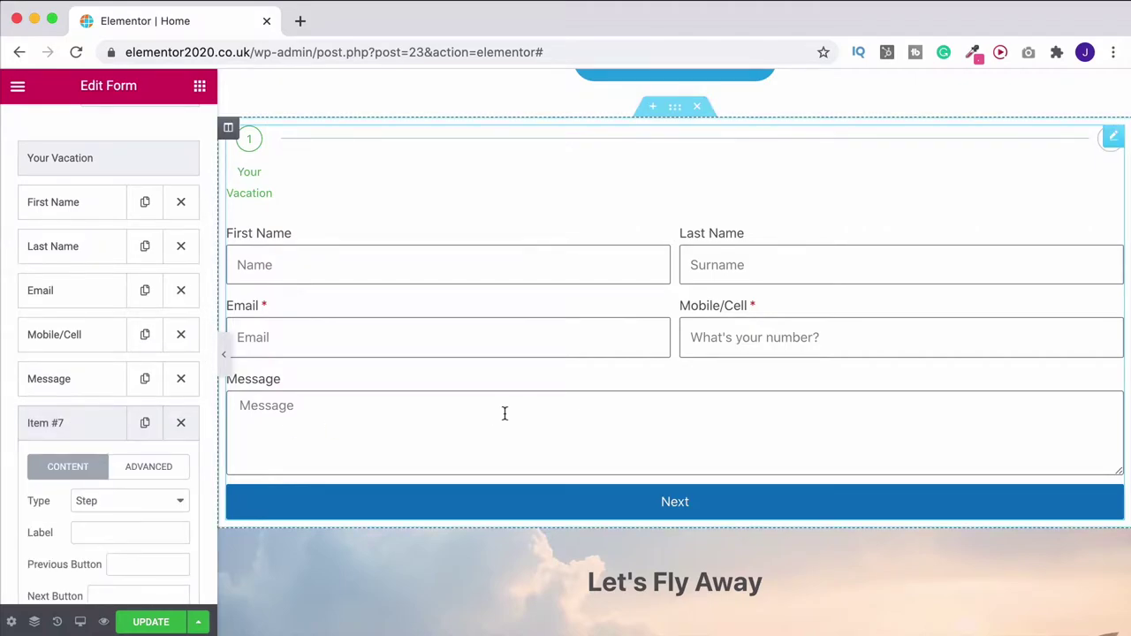
{"action": "left_click", "coordinate": [95, 533]}
{"action": "type", "text": "About You"}
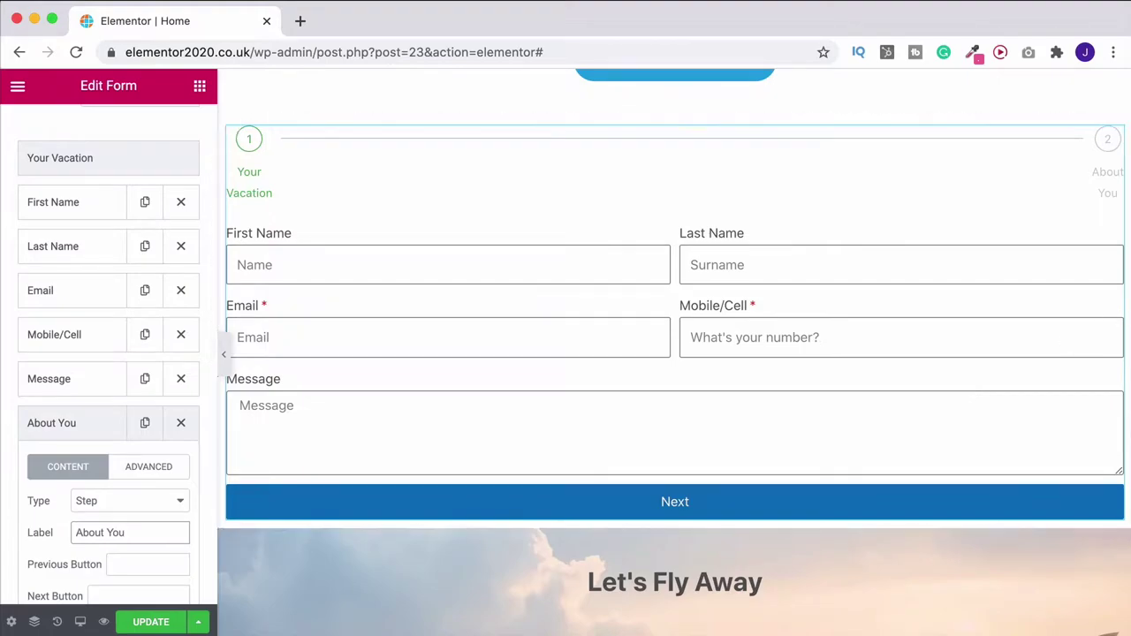
{"action": "left_click", "coordinate": [55, 425]}
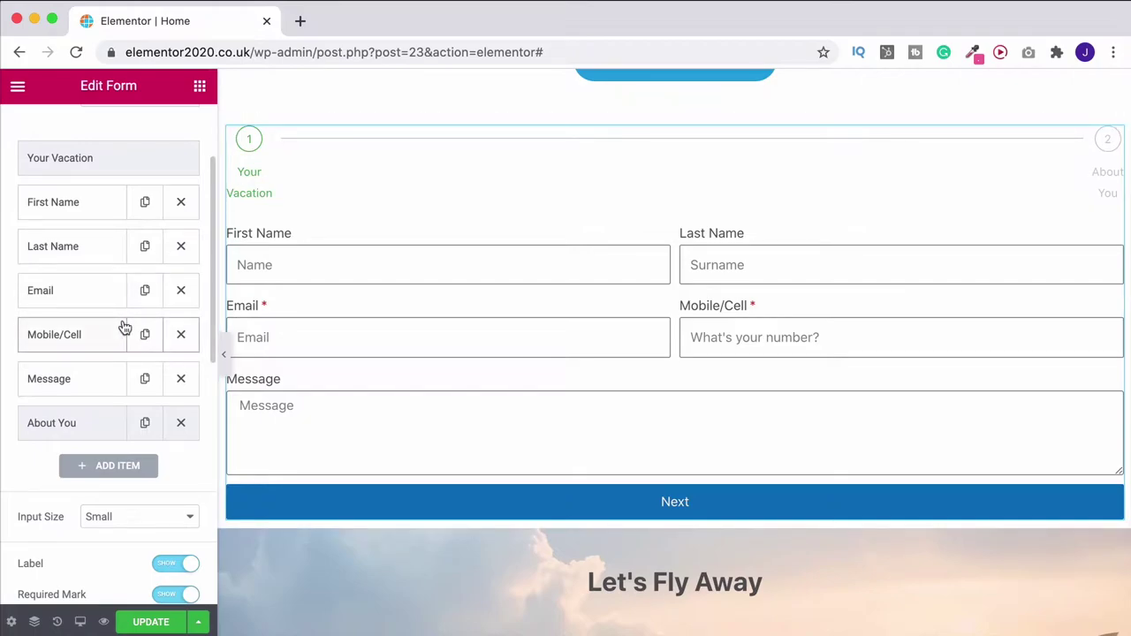
{"action": "scroll", "coordinate": [113, 357], "scroll_direction": "down", "scroll_amount": 5}
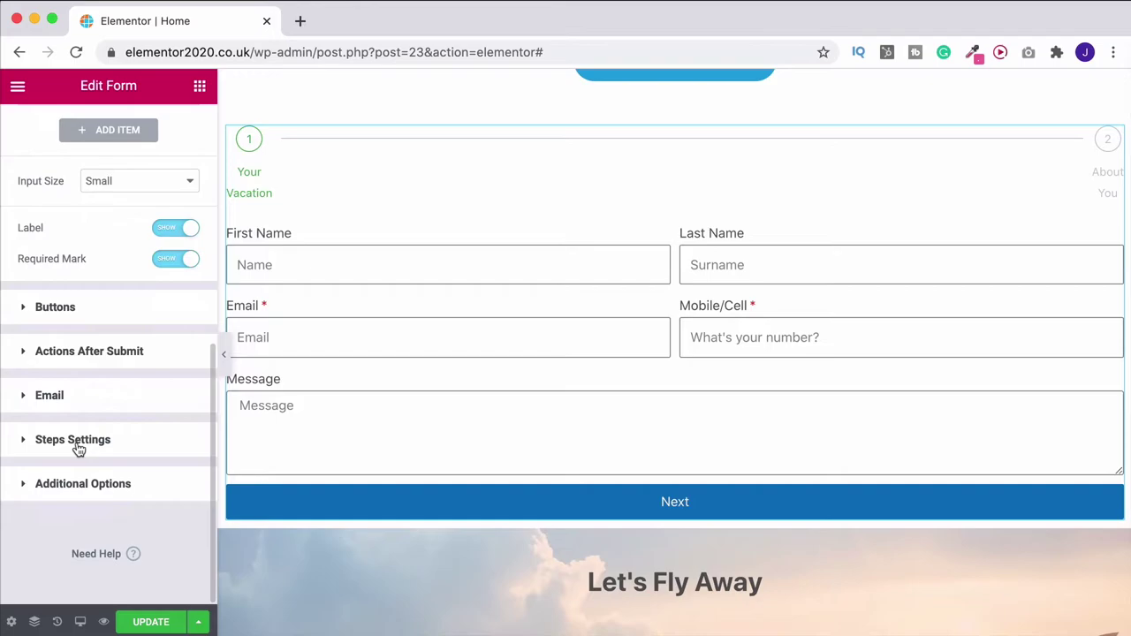
Try the Number and then Icon step indicator types in Steps Settings
{"action": "left_click", "coordinate": [80, 442]}
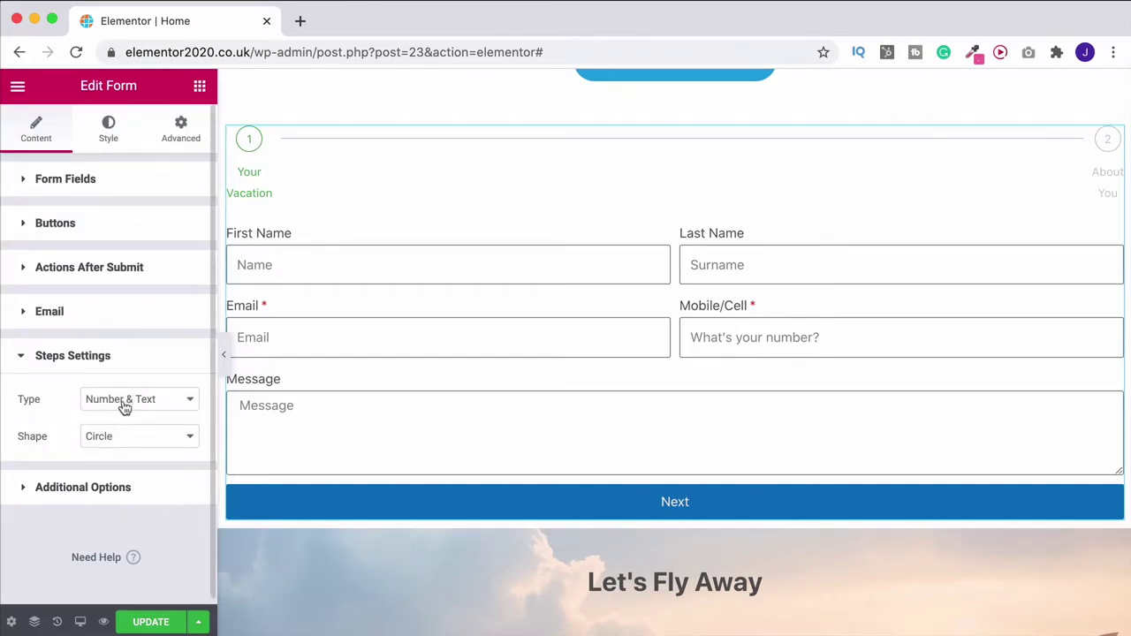
{"action": "left_click", "coordinate": [124, 402]}
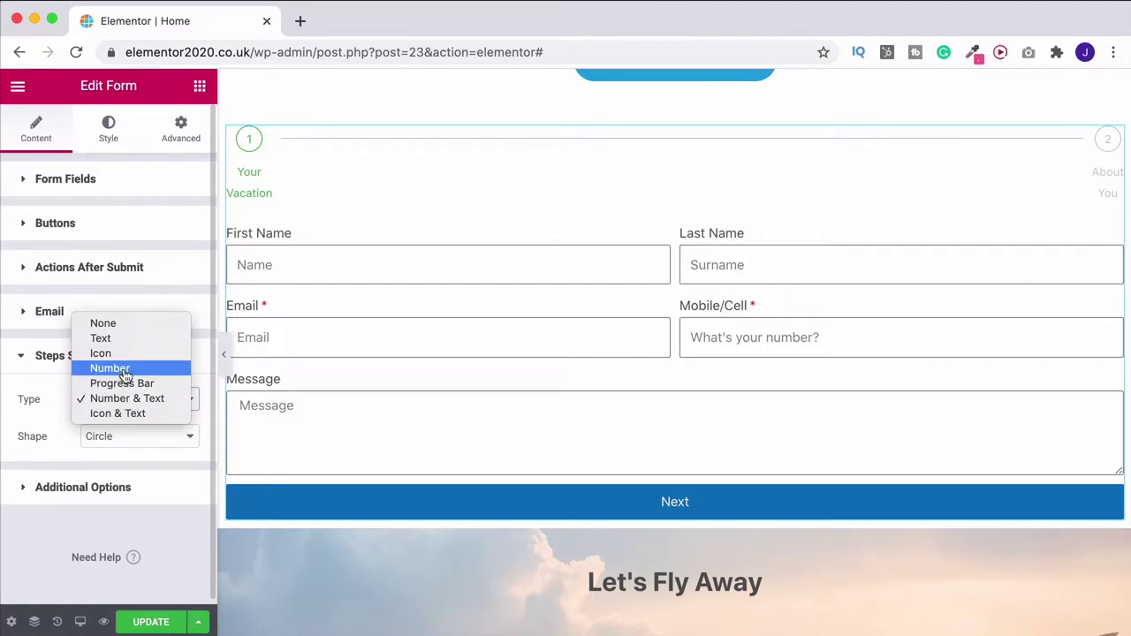
{"action": "left_click", "coordinate": [124, 367]}
{"action": "left_click", "coordinate": [128, 398]}
{"action": "left_click", "coordinate": [126, 384]}
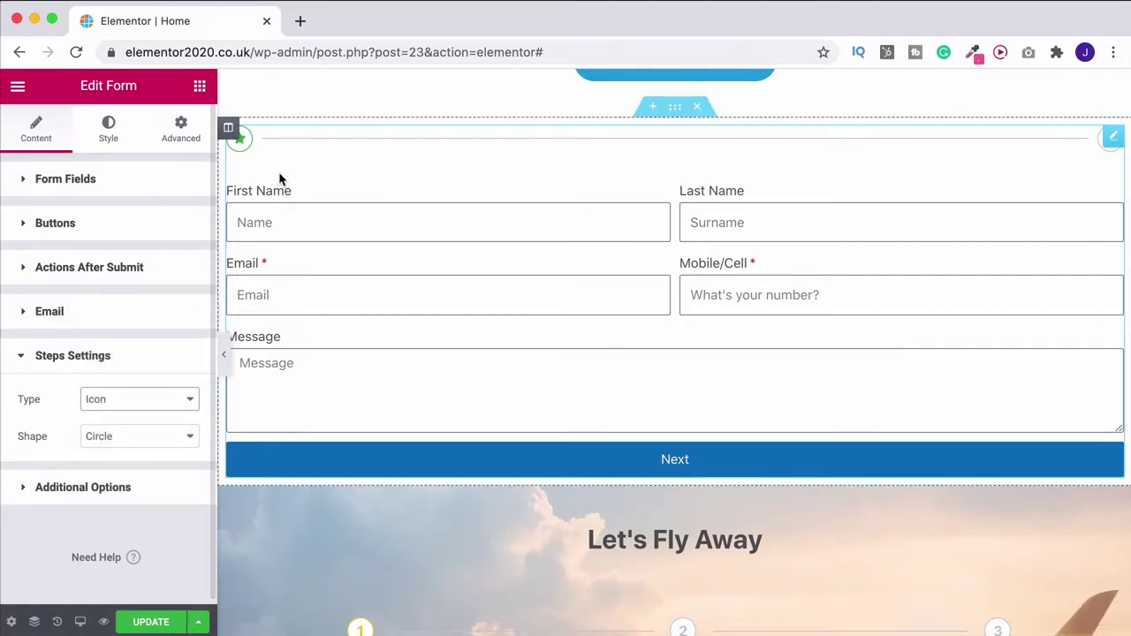
Browse the icon library for the Your Vacation step, closing it without choosing
{"action": "left_click", "coordinate": [80, 182]}
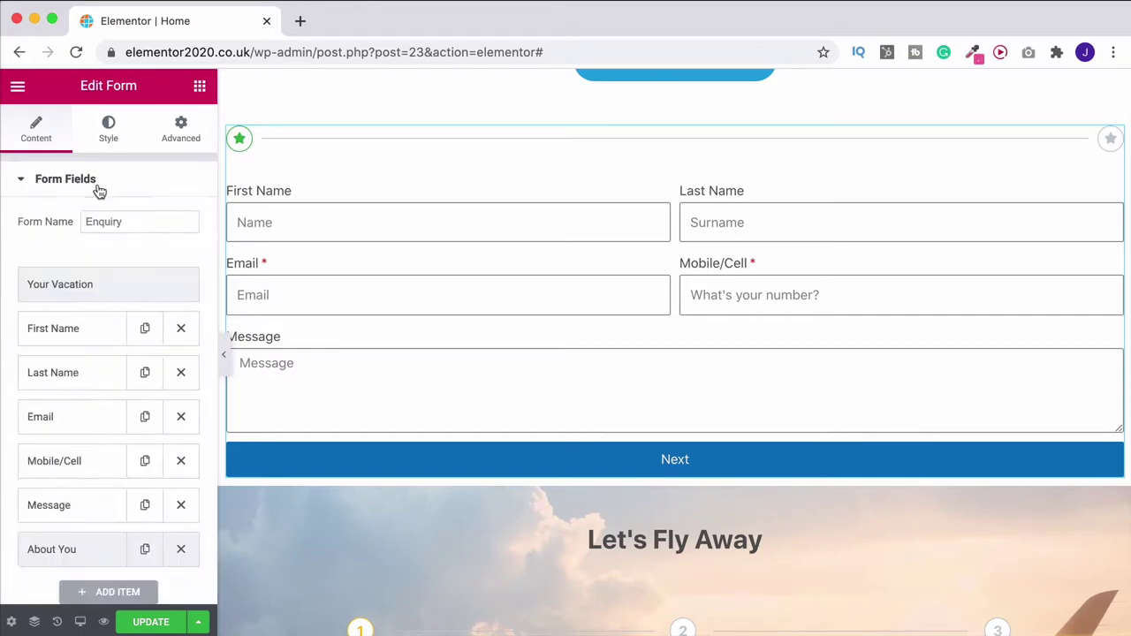
{"action": "left_click", "coordinate": [87, 286]}
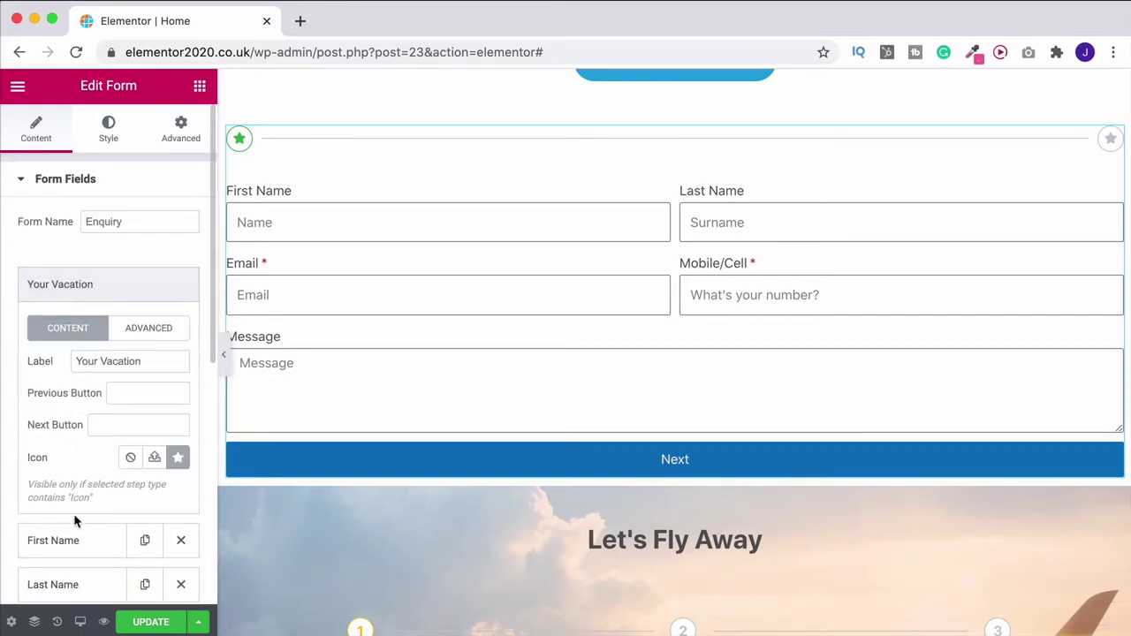
{"action": "left_click", "coordinate": [180, 458]}
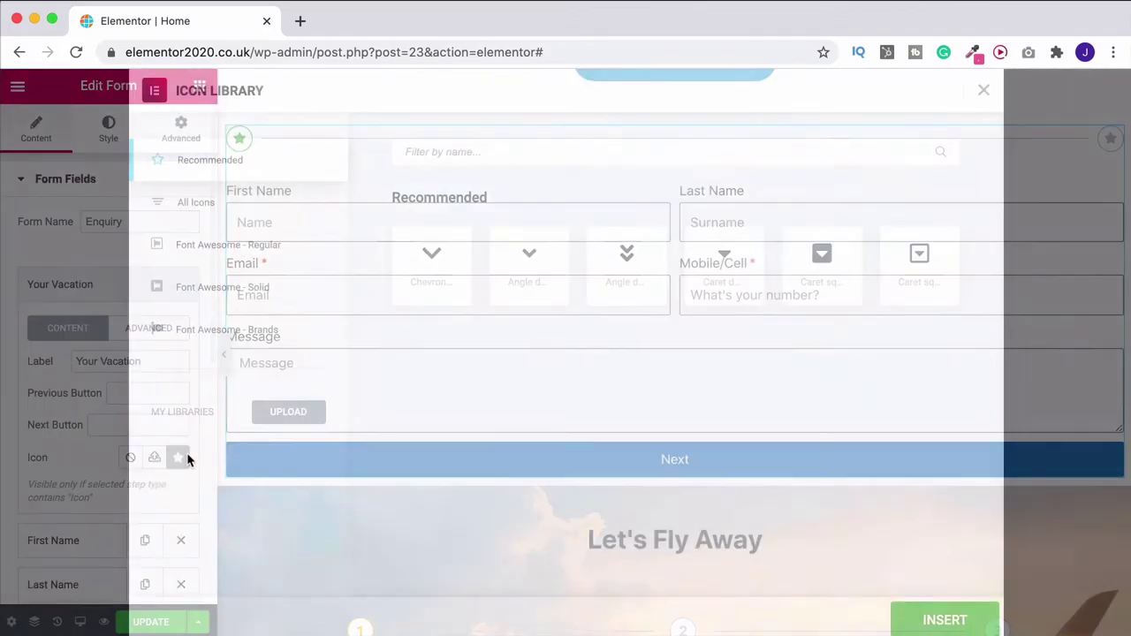
{"action": "left_click", "coordinate": [198, 202]}
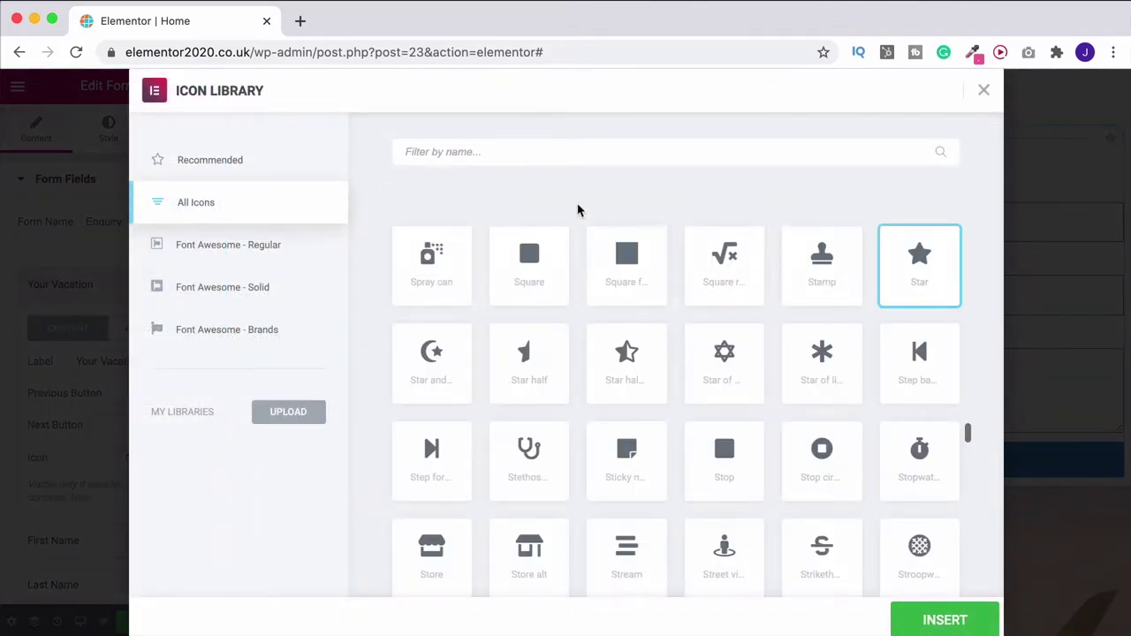
{"action": "scroll", "coordinate": [707, 375], "scroll_direction": "down", "scroll_amount": 4}
{"action": "scroll", "coordinate": [790, 419], "scroll_direction": "up", "scroll_amount": 10}
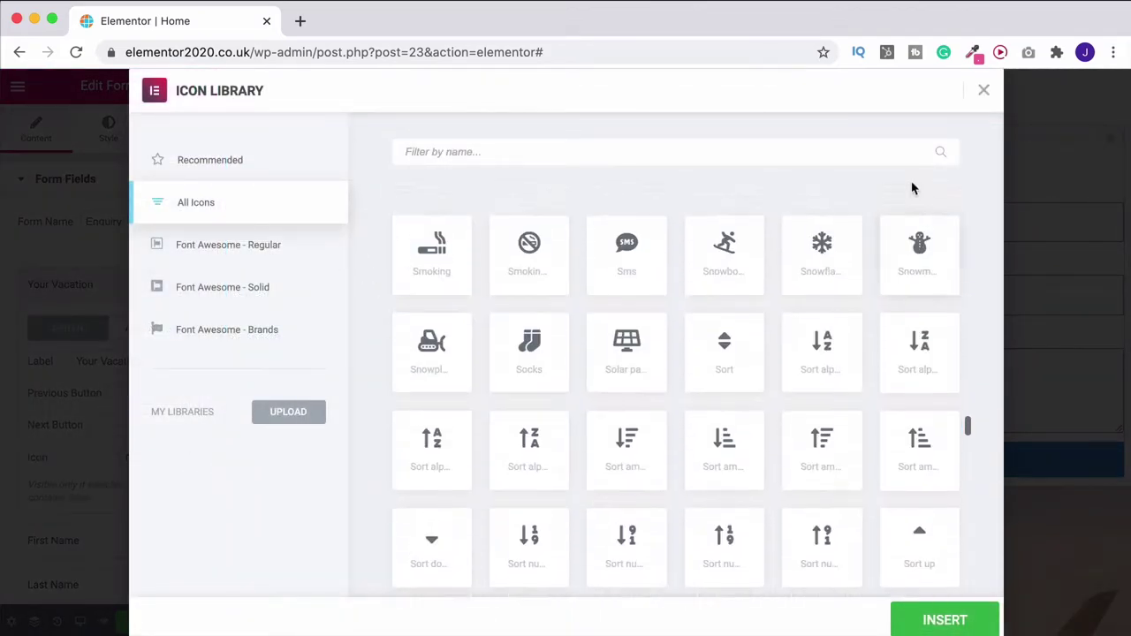
{"action": "left_click", "coordinate": [984, 90]}
{"action": "scroll", "coordinate": [71, 470], "scroll_direction": "down", "scroll_amount": 10}
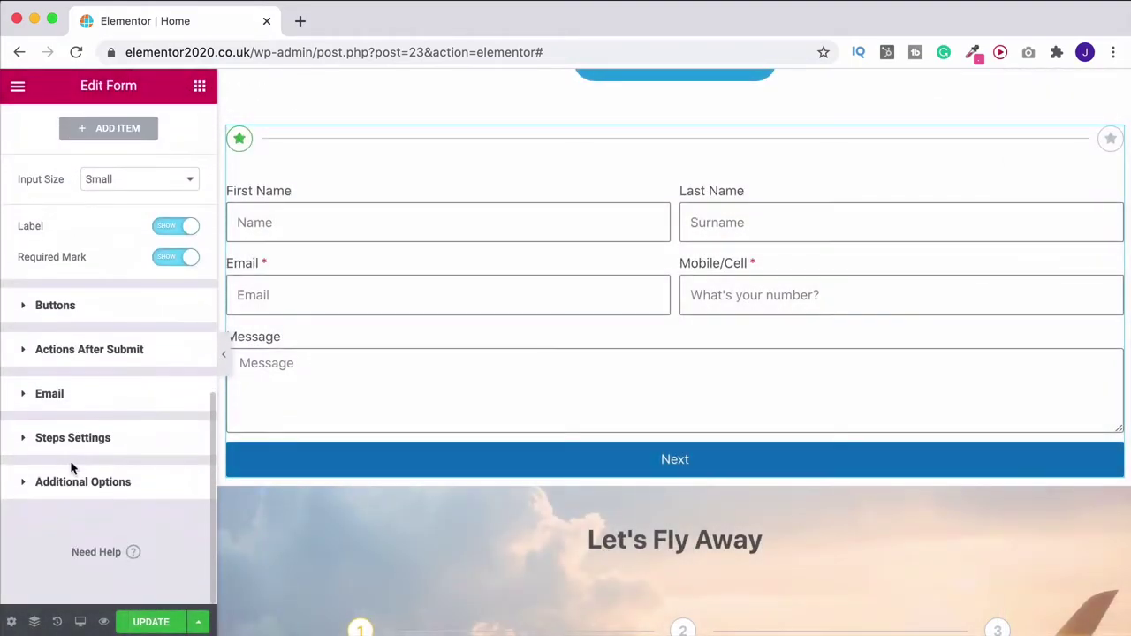
Restore Number & Text step indicators with Circle shape and show the Buttons section
{"action": "left_click", "coordinate": [84, 453]}
{"action": "left_click", "coordinate": [139, 399]}
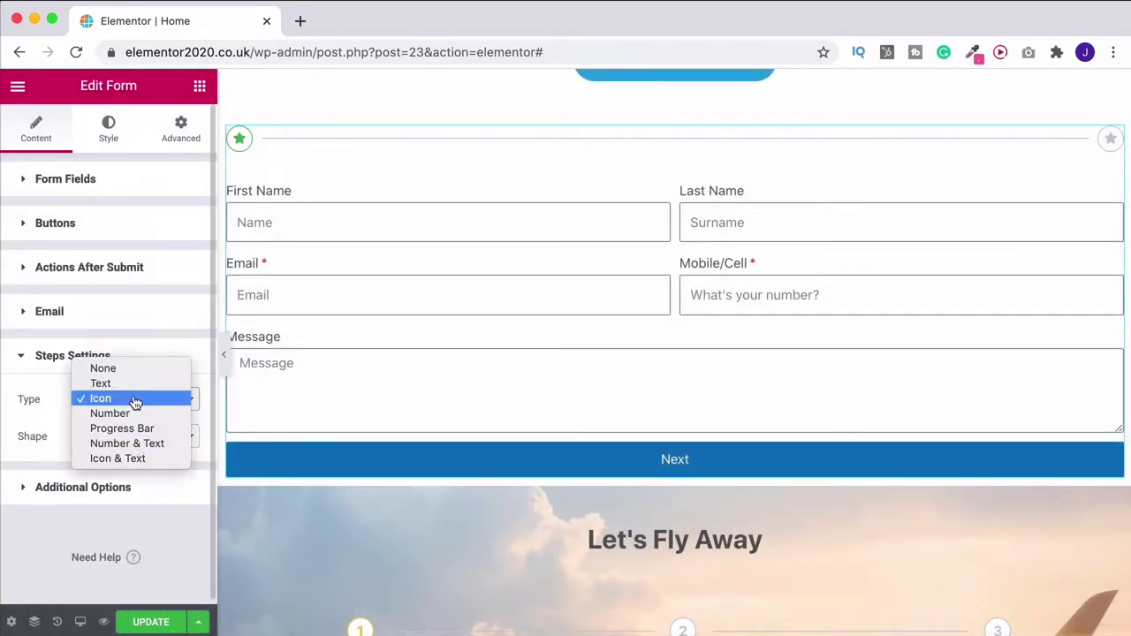
{"action": "left_click", "coordinate": [138, 443]}
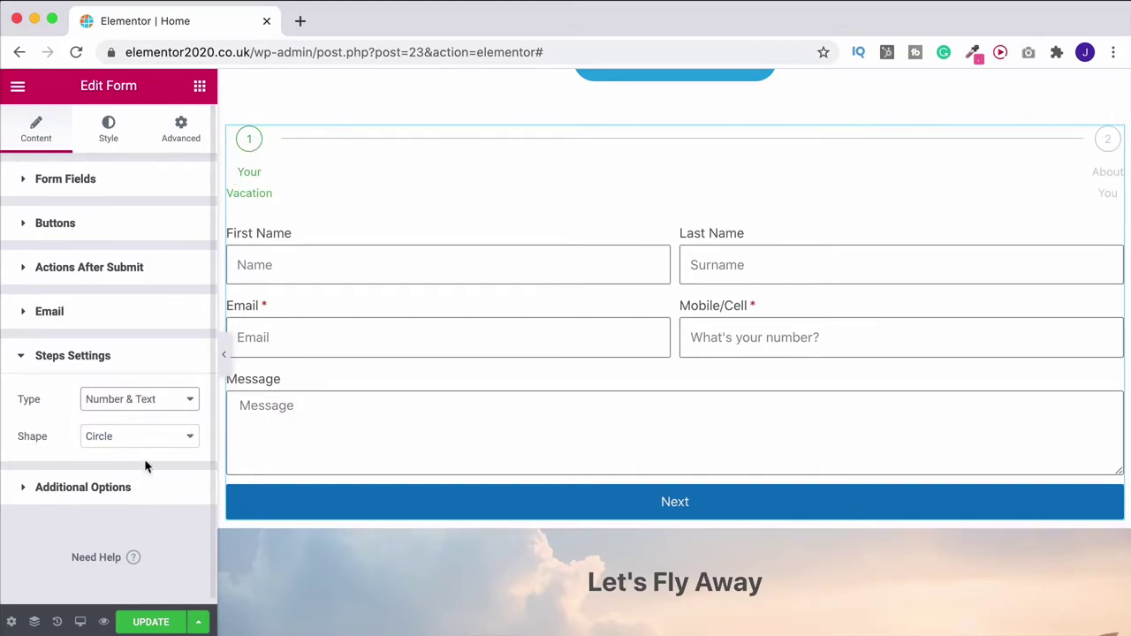
{"action": "left_click", "coordinate": [149, 442]}
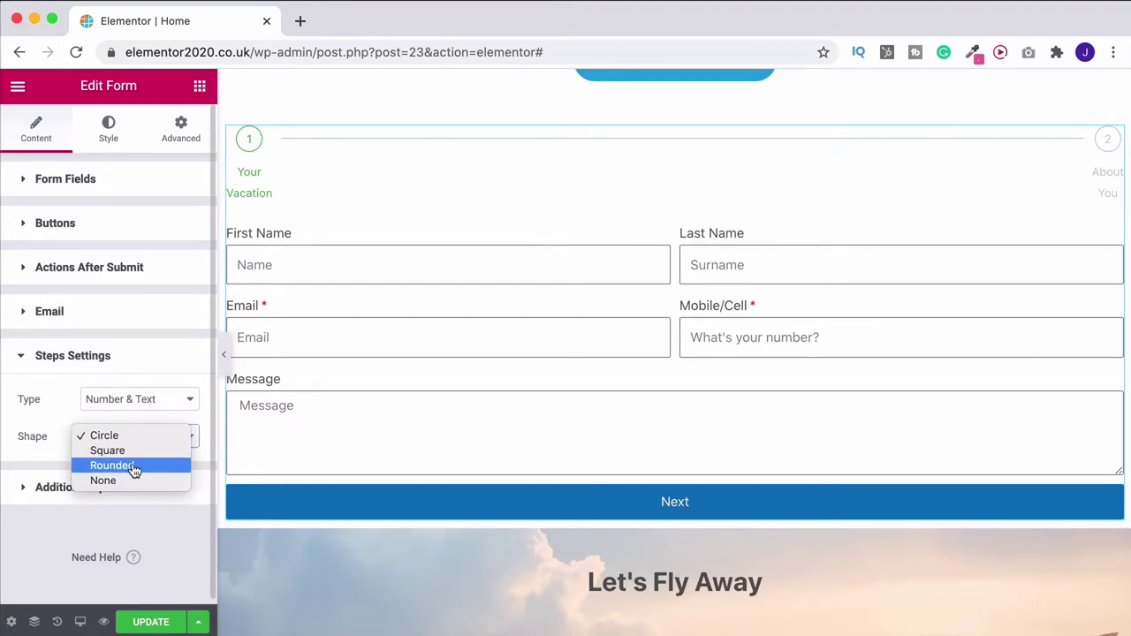
{"action": "left_click", "coordinate": [59, 430]}
{"action": "left_click", "coordinate": [76, 359]}
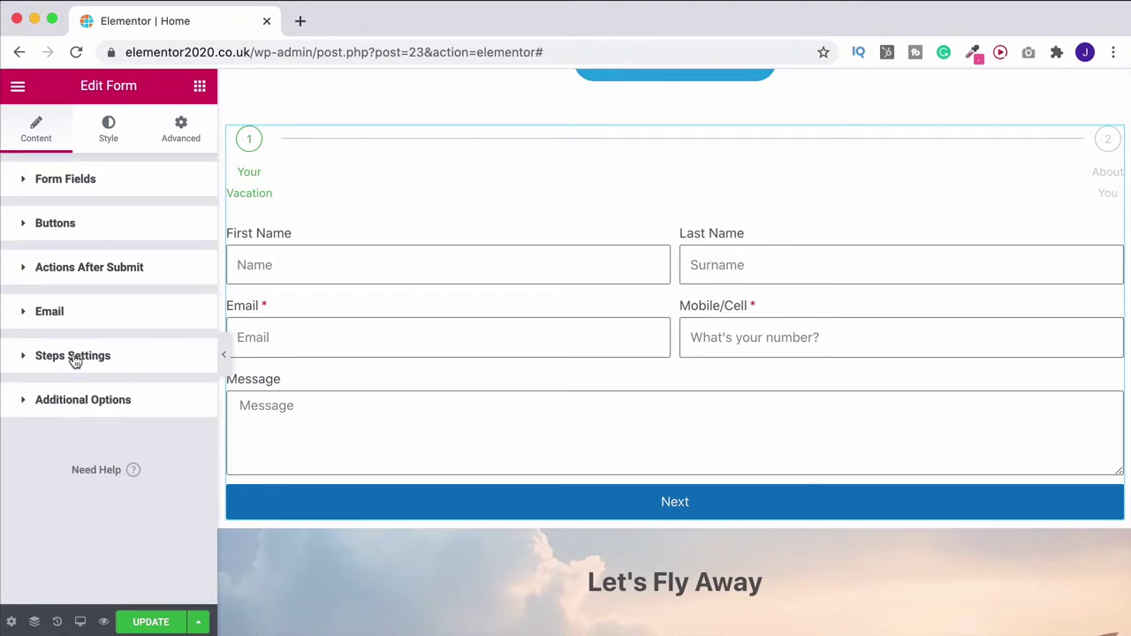
{"action": "left_click", "coordinate": [61, 231]}
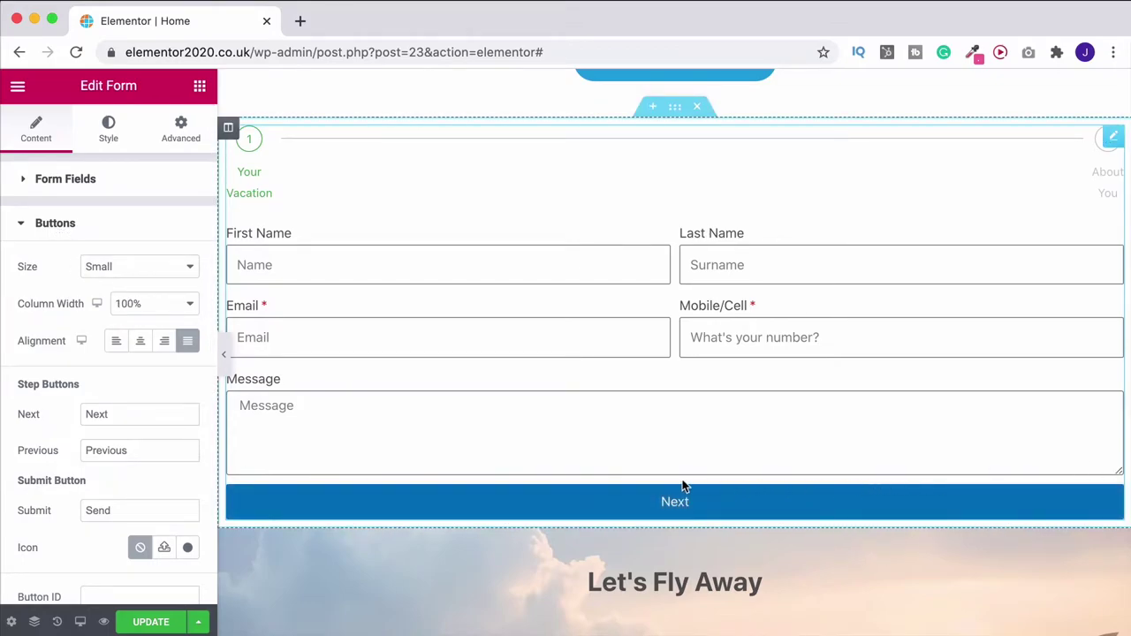
Try centering the Next button at 50% column width, then restore 100%
{"action": "left_click", "coordinate": [142, 342]}
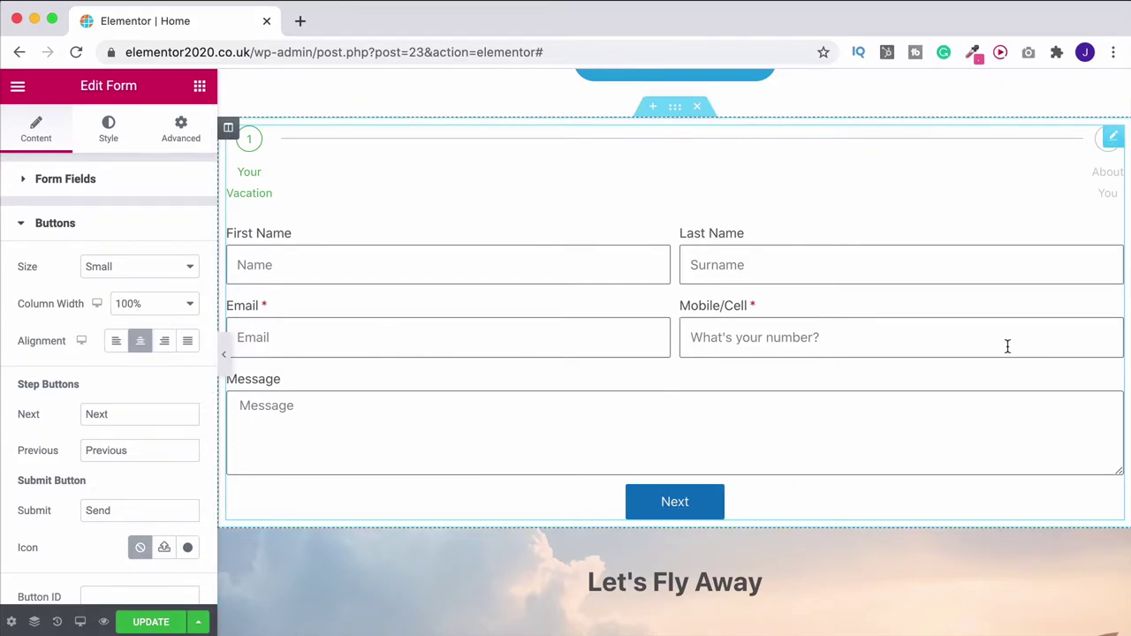
{"action": "left_click", "coordinate": [163, 306]}
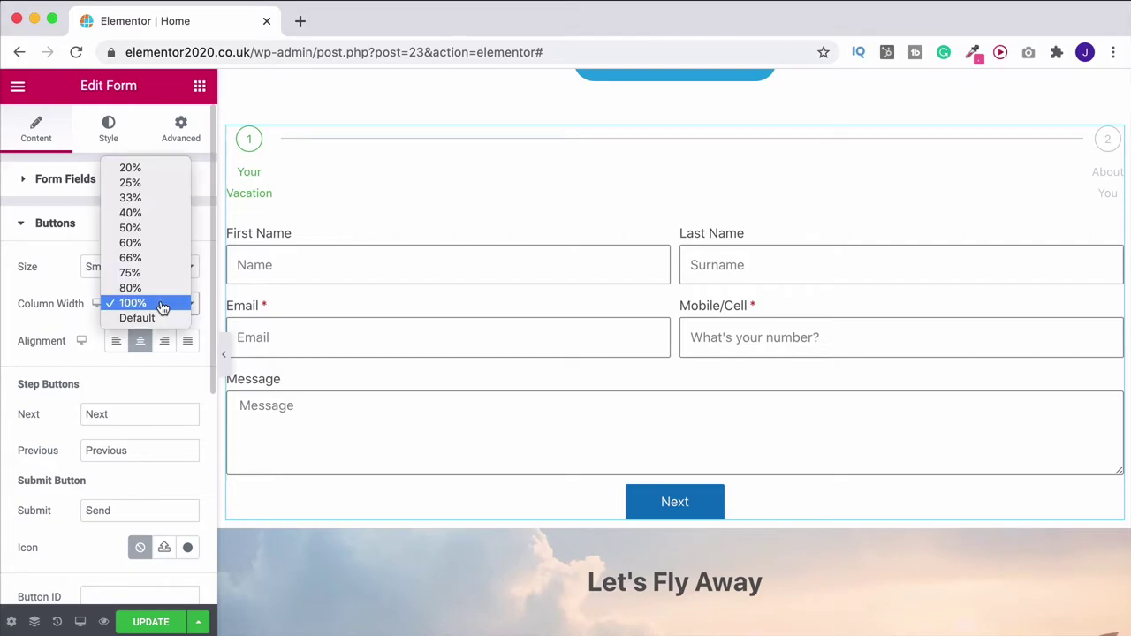
{"action": "left_click", "coordinate": [158, 228]}
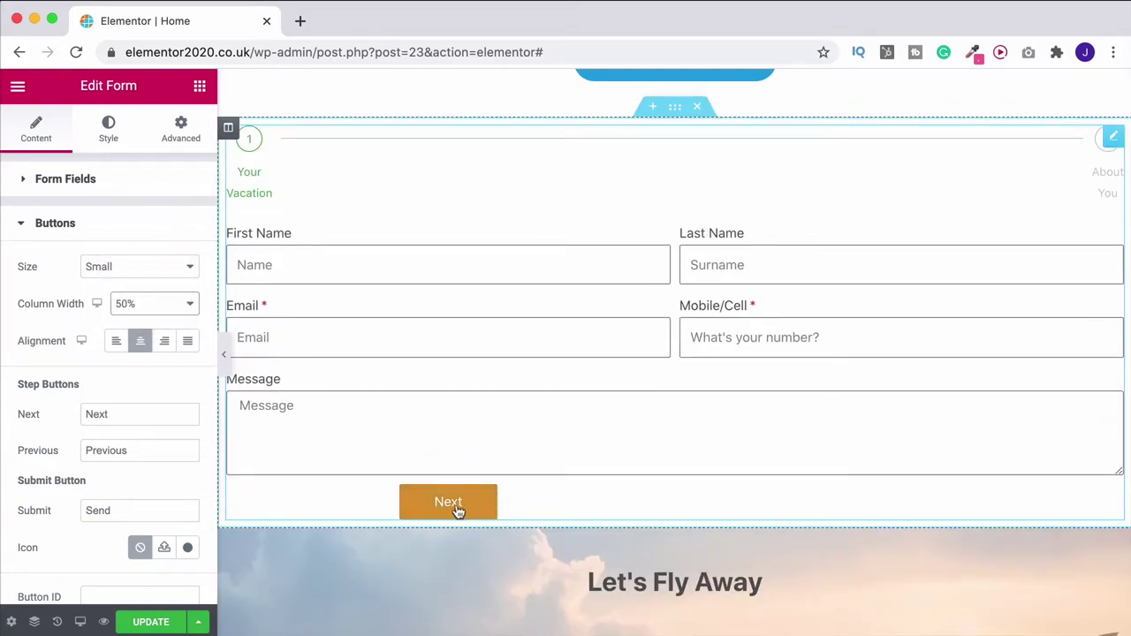
{"action": "left_click", "coordinate": [157, 309]}
{"action": "left_click", "coordinate": [138, 374]}
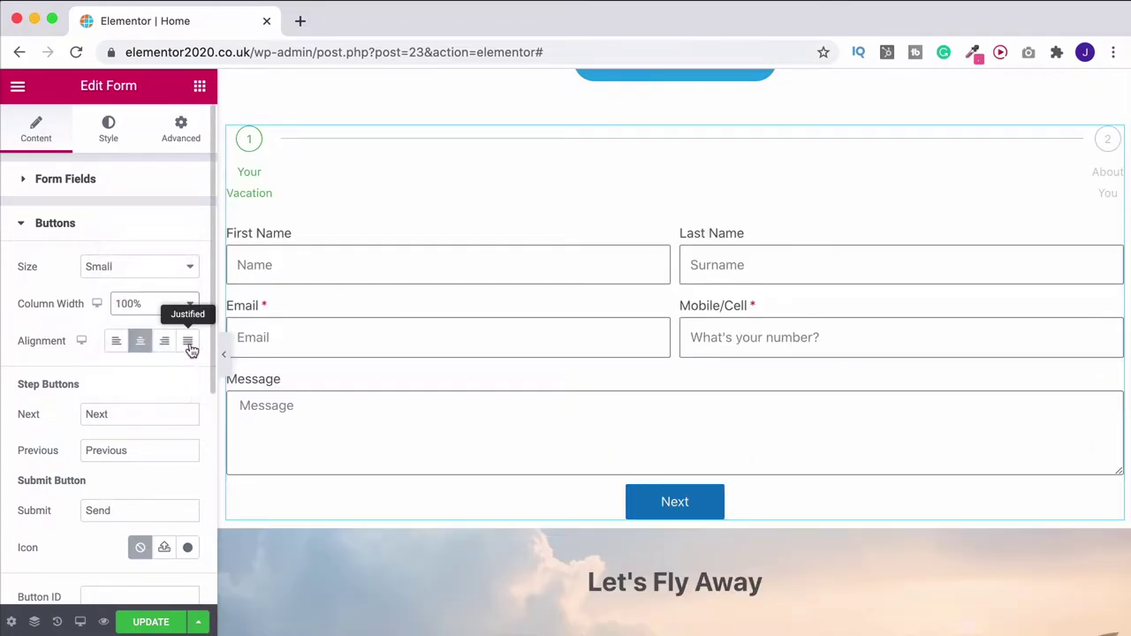
Justify the Next button to full width and keep button size Small
{"action": "left_click", "coordinate": [188, 343]}
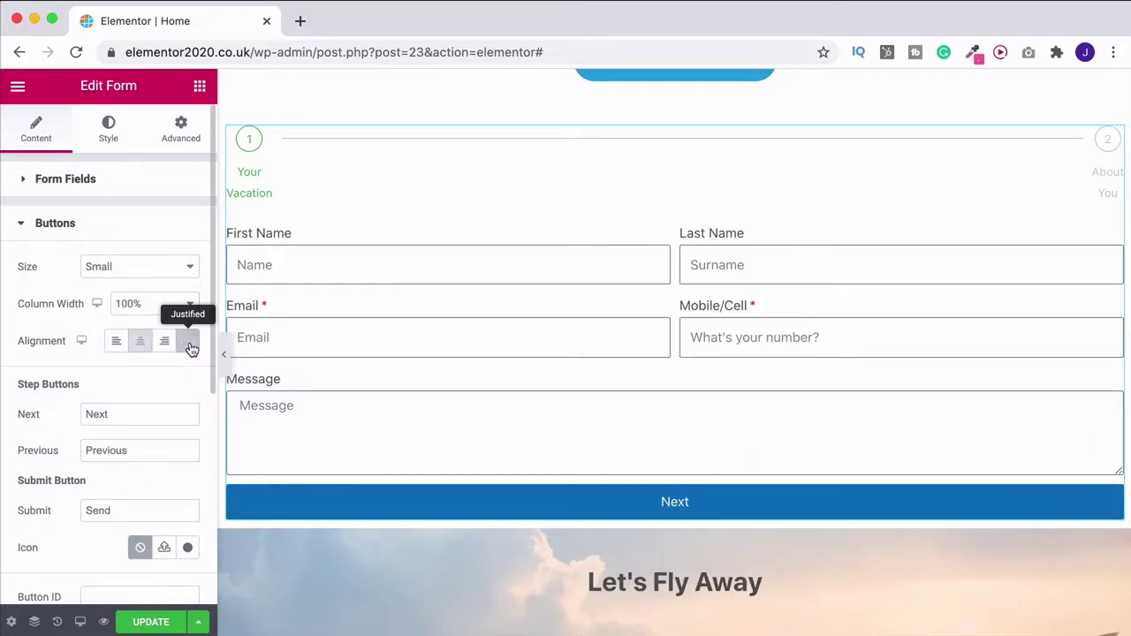
{"action": "left_click", "coordinate": [152, 274]}
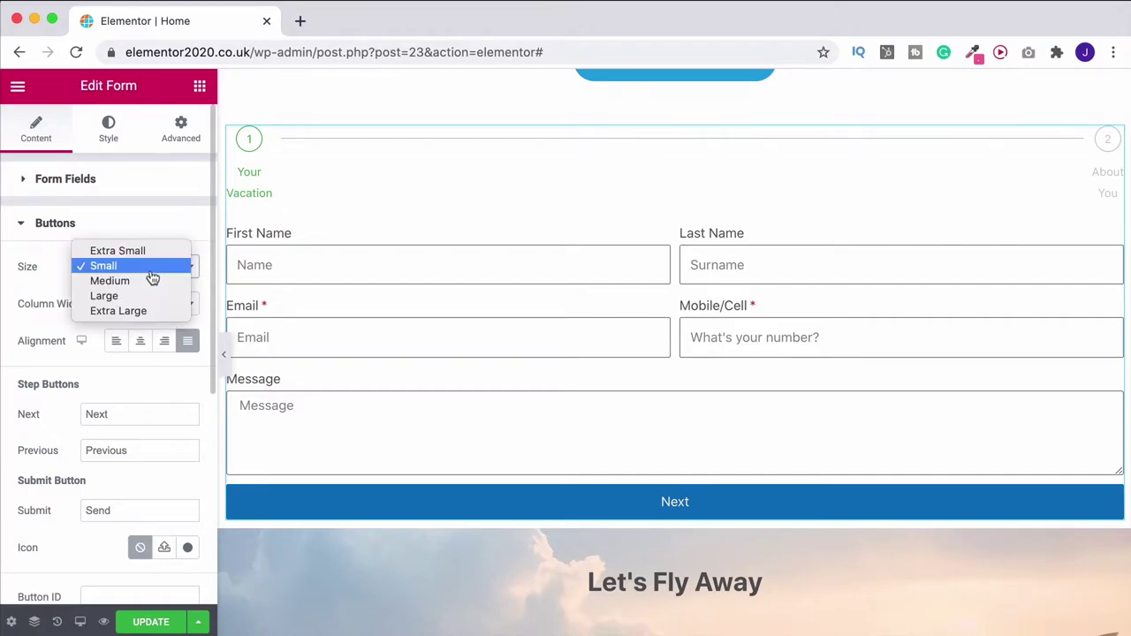
{"action": "left_click", "coordinate": [47, 255]}
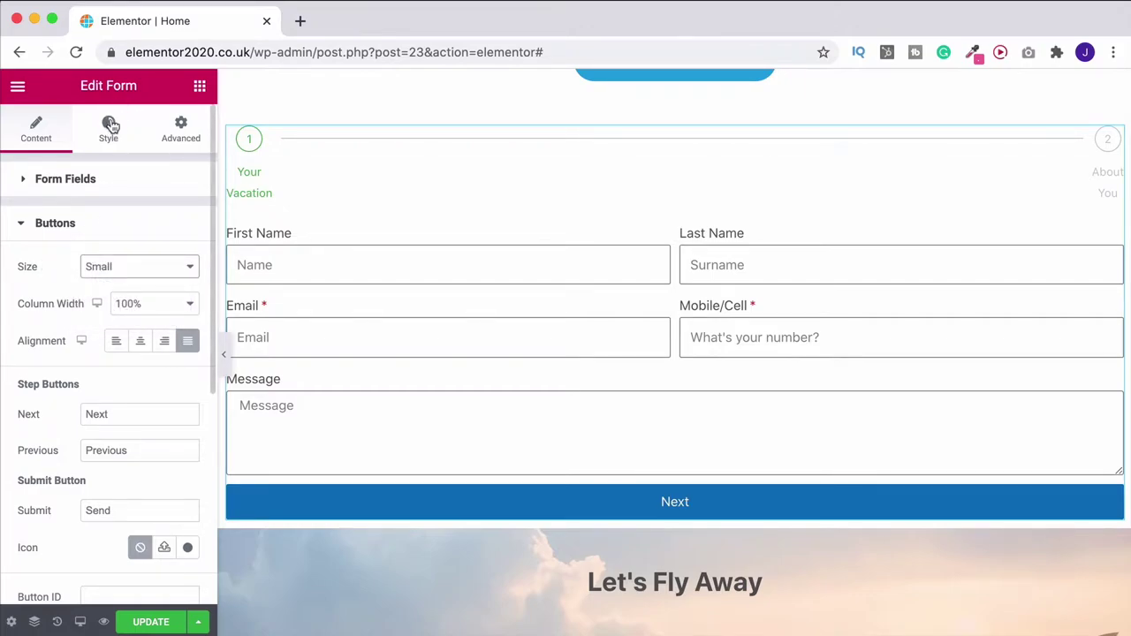
{"action": "left_click", "coordinate": [81, 224]}
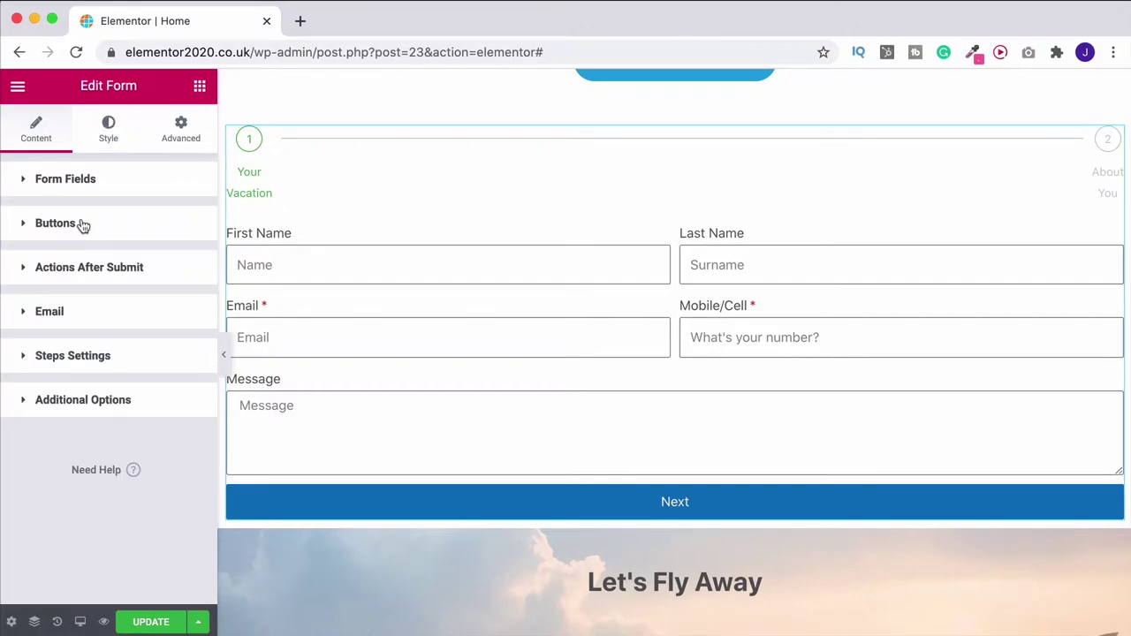
{"action": "left_click", "coordinate": [132, 190]}
{"action": "scroll", "coordinate": [78, 306], "scroll_direction": "down", "scroll_amount": 2}
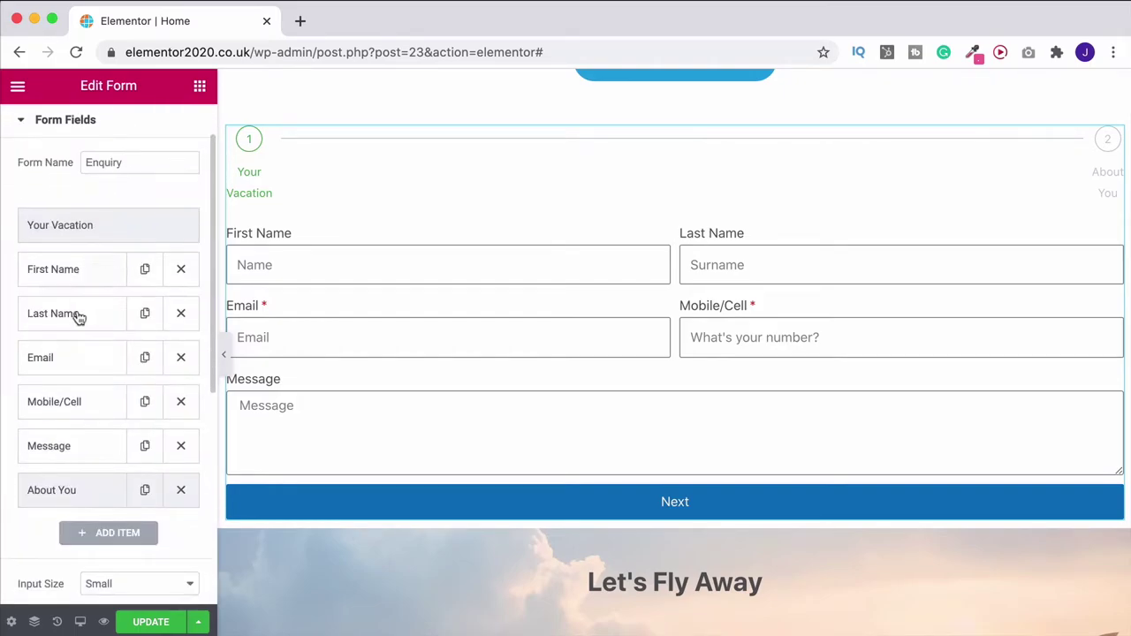
{"action": "scroll", "coordinate": [1040, 230], "scroll_direction": "up", "scroll_amount": 1}
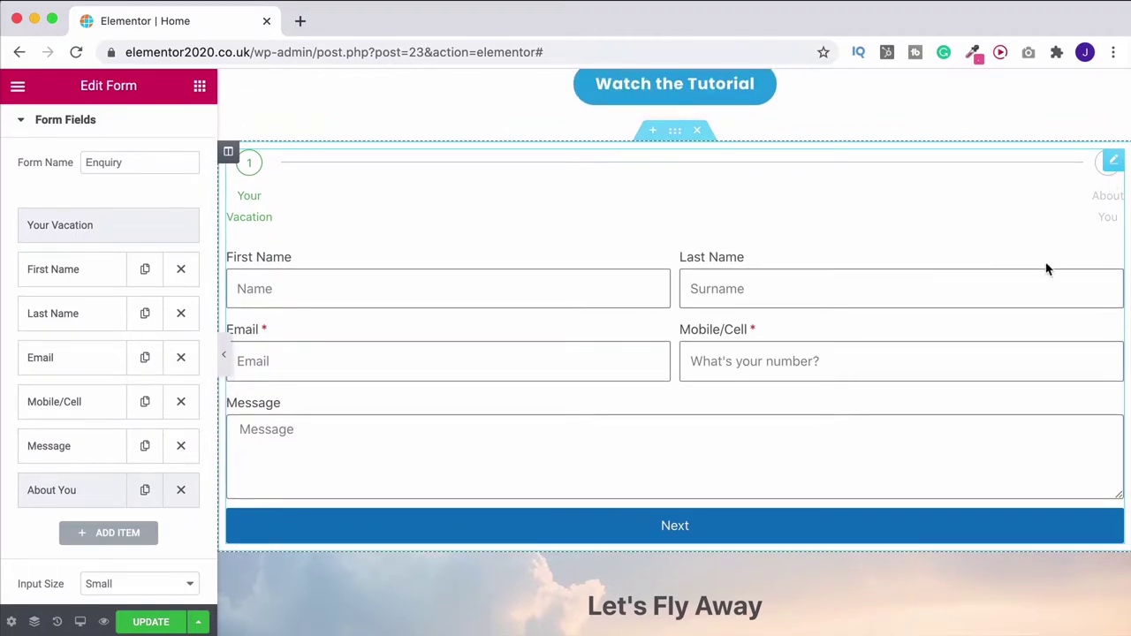
Move the Email and Mobile/Cell fields below the About You step
{"action": "scroll", "coordinate": [83, 387], "scroll_direction": "down", "scroll_amount": 1}
{"action": "left_click_drag", "start_coordinate": [75, 345], "coordinate": [72, 490]}
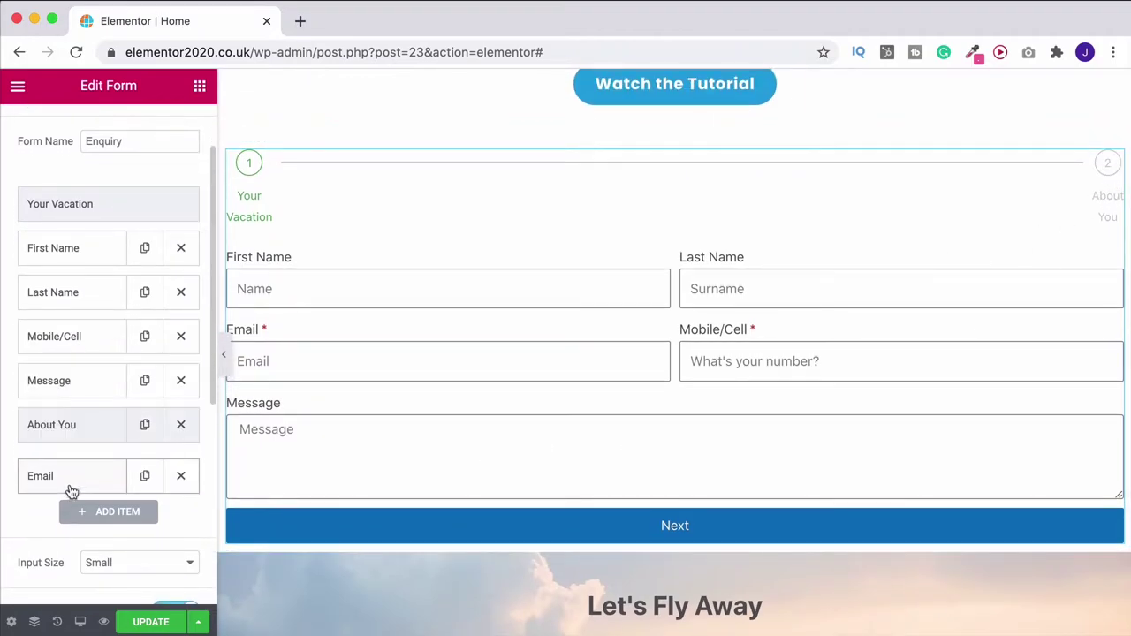
{"action": "left_click_drag", "start_coordinate": [76, 342], "coordinate": [84, 478]}
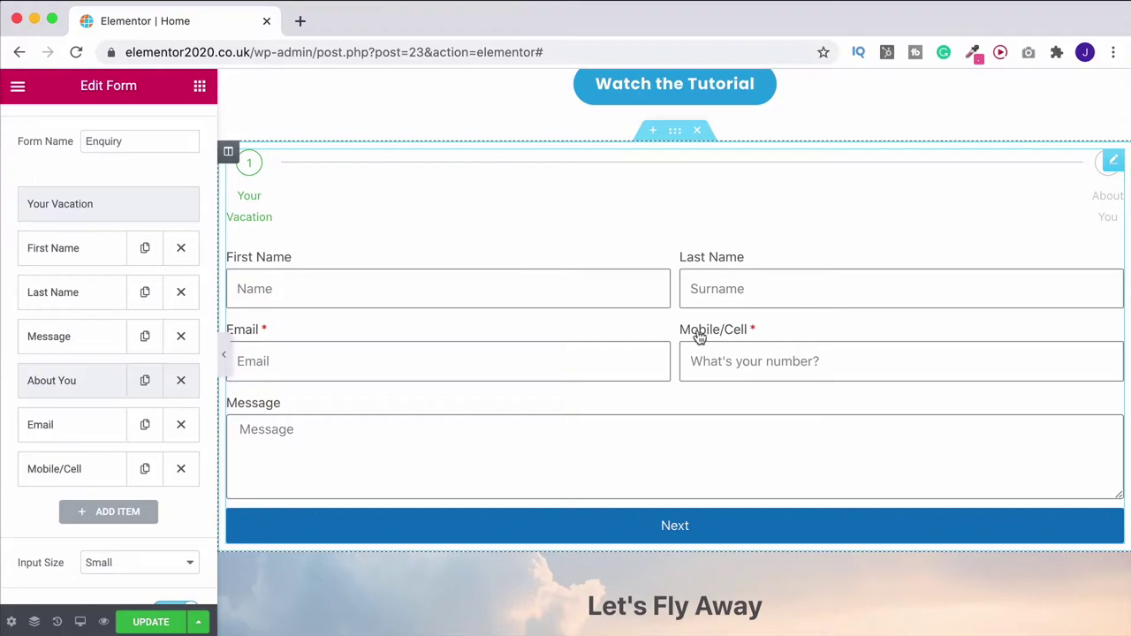
{"action": "left_click", "coordinate": [200, 88]}
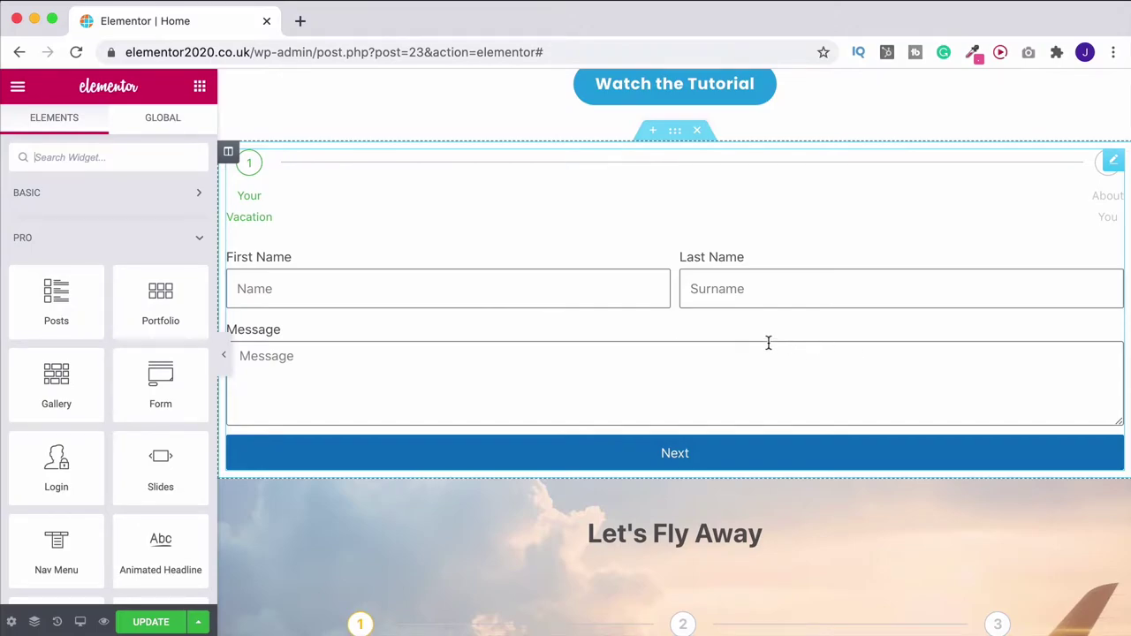
Test the preview's Next and Previous, then reselect the form and move a field up
{"action": "left_click", "coordinate": [712, 453]}
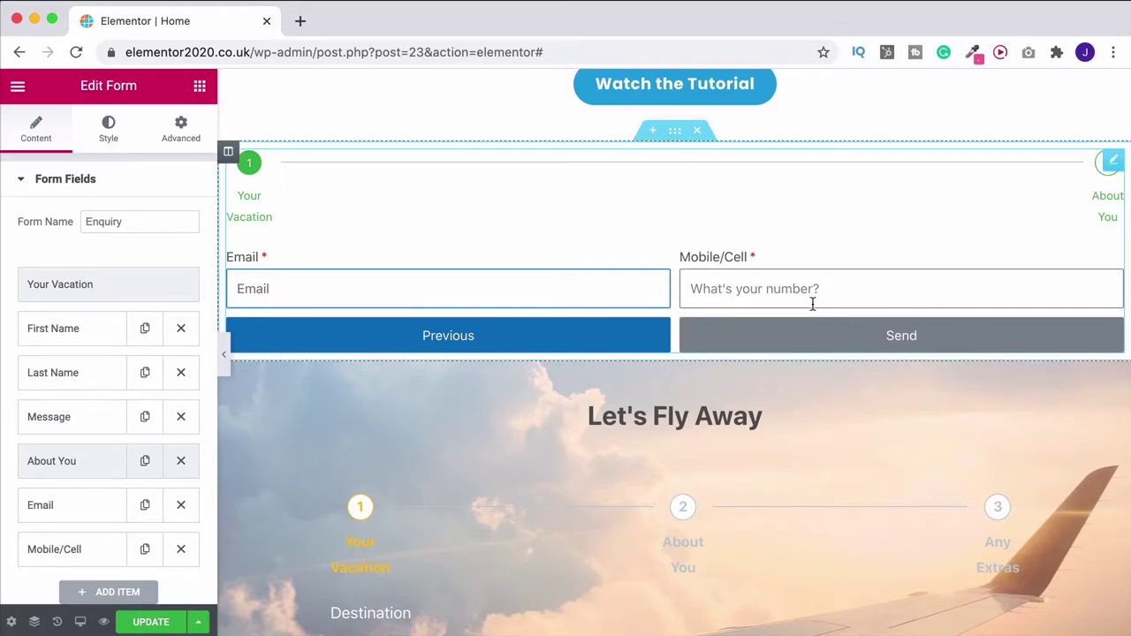
{"action": "left_click", "coordinate": [584, 347]}
{"action": "left_click", "coordinate": [1117, 162]}
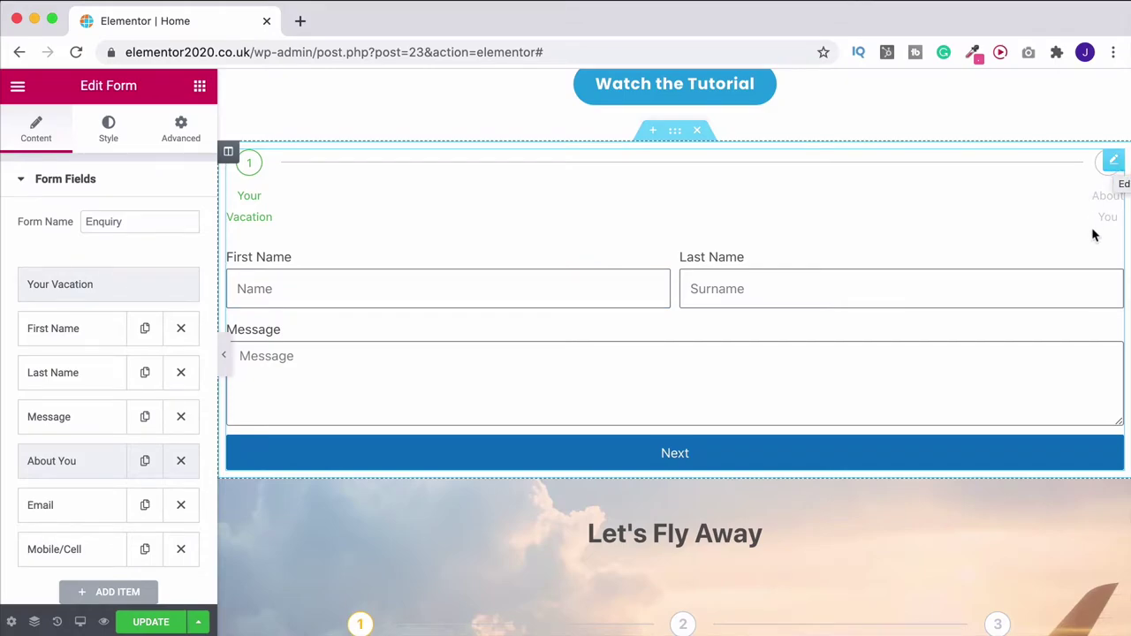
{"action": "scroll", "coordinate": [1093, 232], "scroll_direction": "down", "scroll_amount": 5}
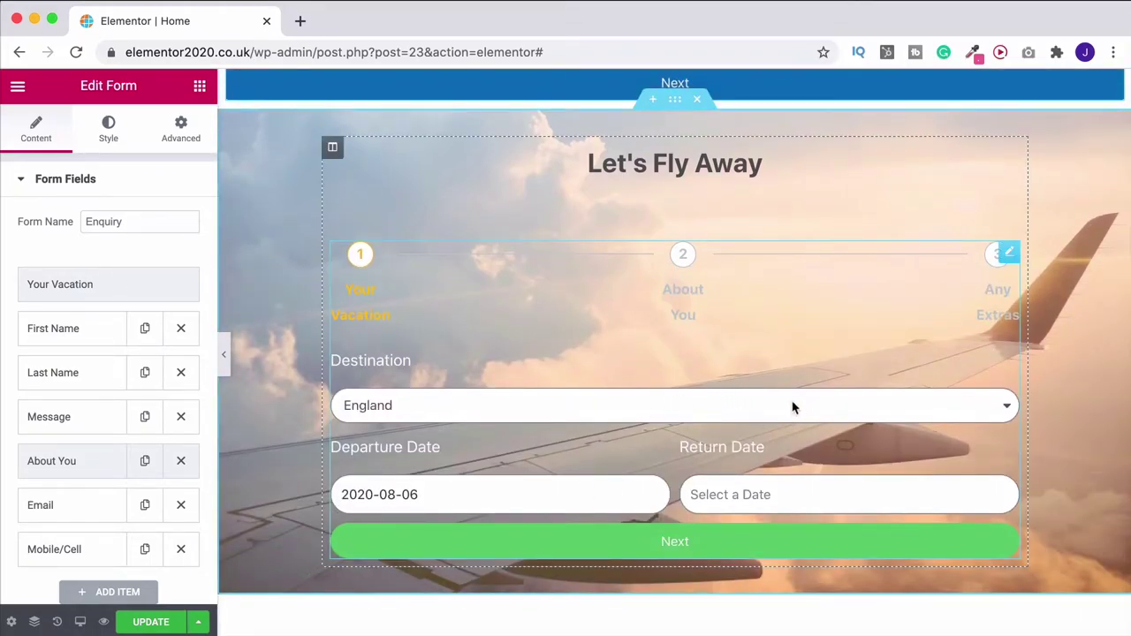
{"action": "scroll", "coordinate": [777, 420], "scroll_direction": "up", "scroll_amount": 5}
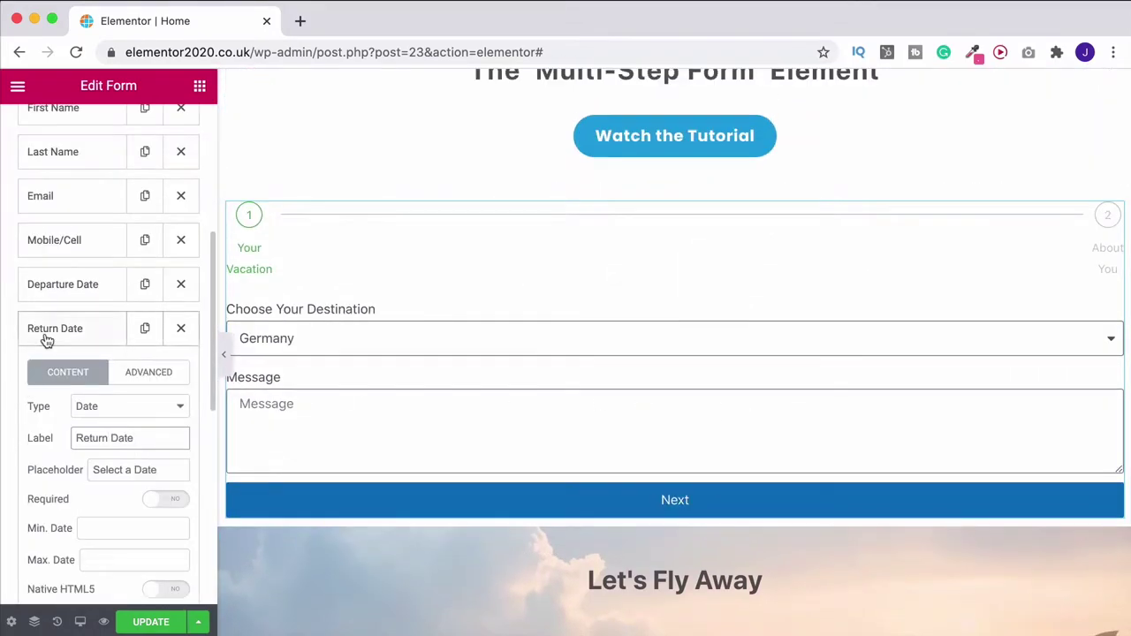
{"action": "left_click_drag", "start_coordinate": [53, 283], "coordinate": [59, 201]}
Move Return Date into the first step and keep England as the destination
{"action": "left_click_drag", "start_coordinate": [45, 518], "coordinate": [45, 245]}
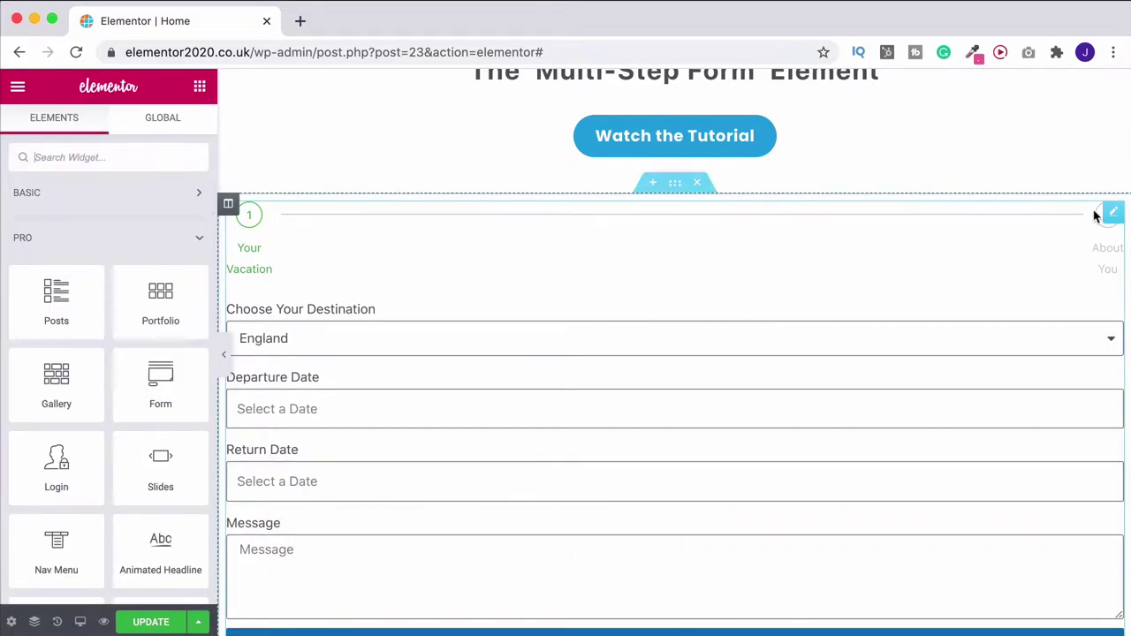
{"action": "left_click", "coordinate": [1114, 216]}
{"action": "scroll", "coordinate": [1065, 253], "scroll_direction": "down", "scroll_amount": 2}
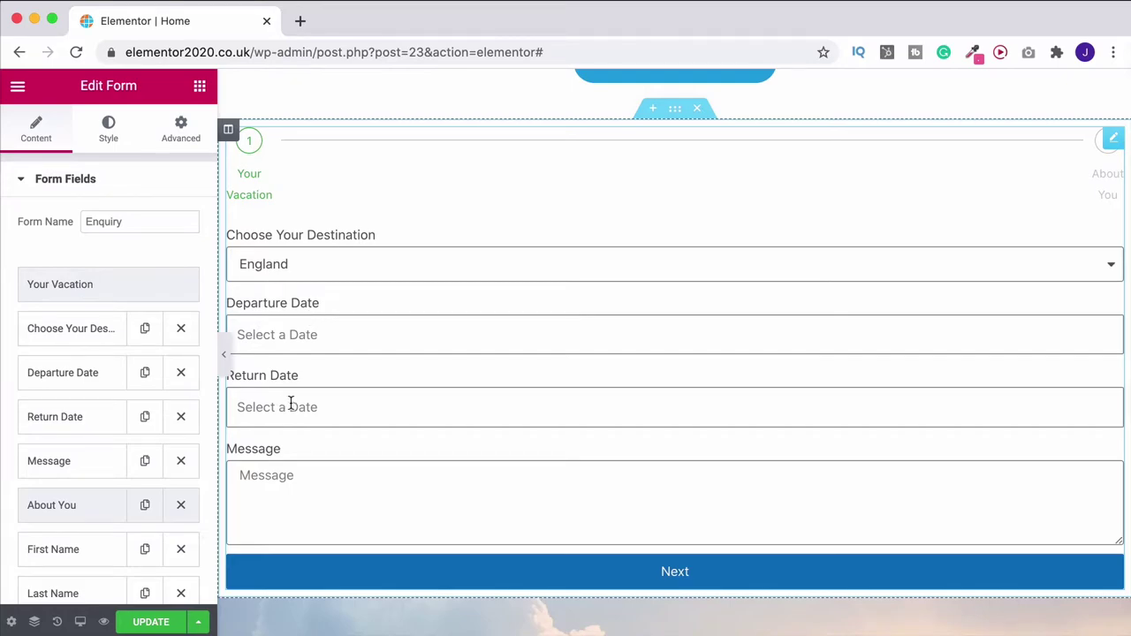
{"action": "left_click", "coordinate": [372, 266]}
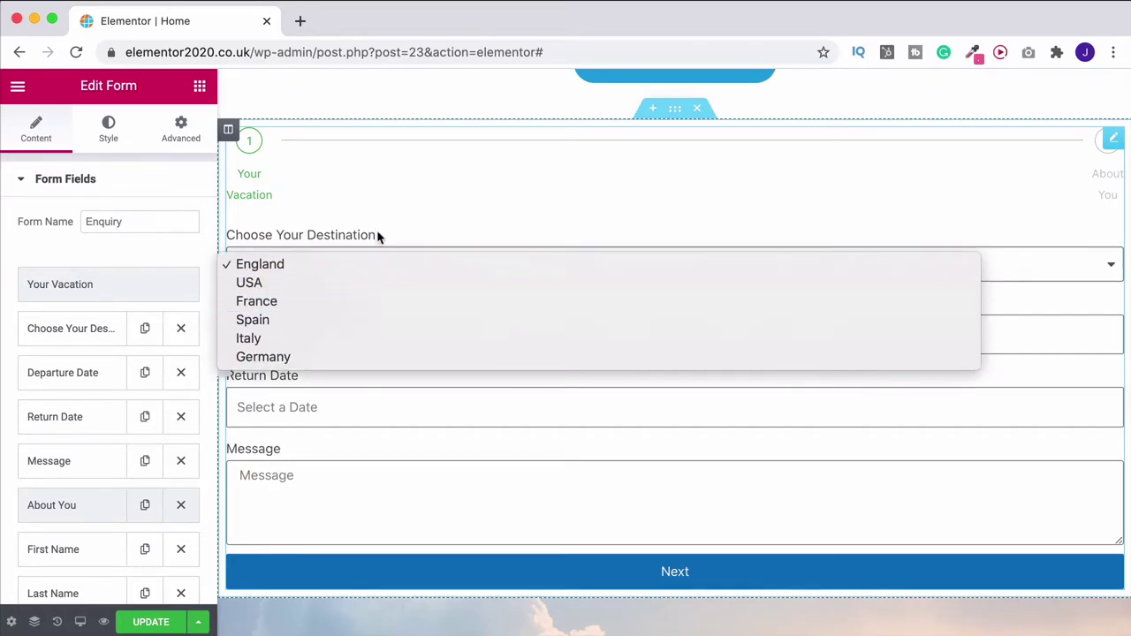
{"action": "left_click", "coordinate": [389, 216]}
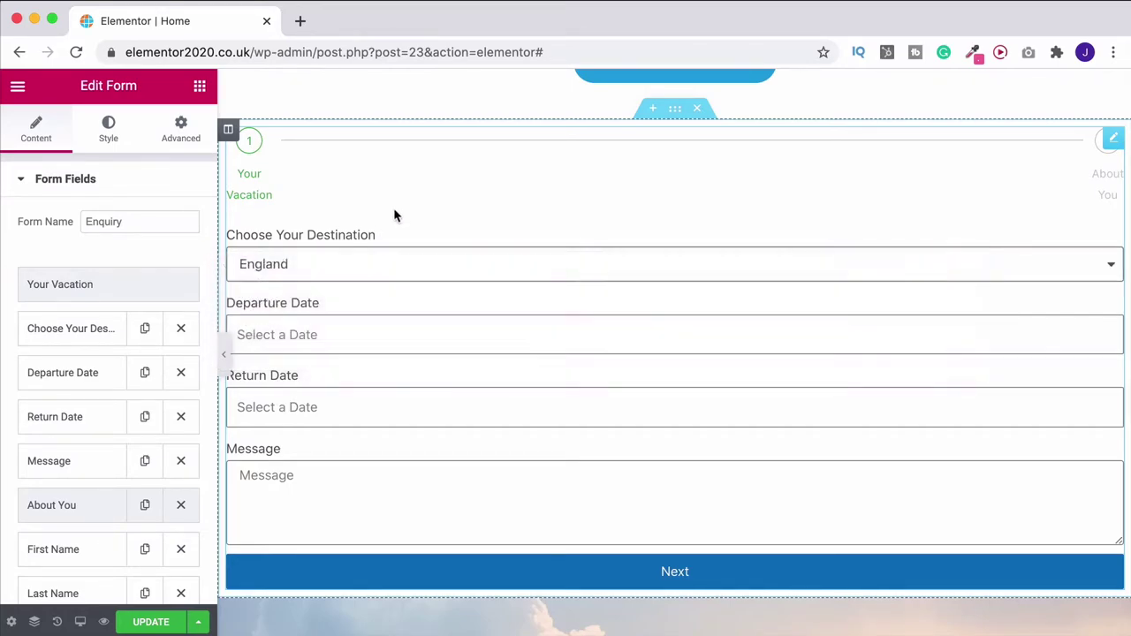
Set Departure Date and Return Date each to 50% column width, side by side
{"action": "left_click", "coordinate": [67, 375]}
{"action": "left_click", "coordinate": [161, 504]}
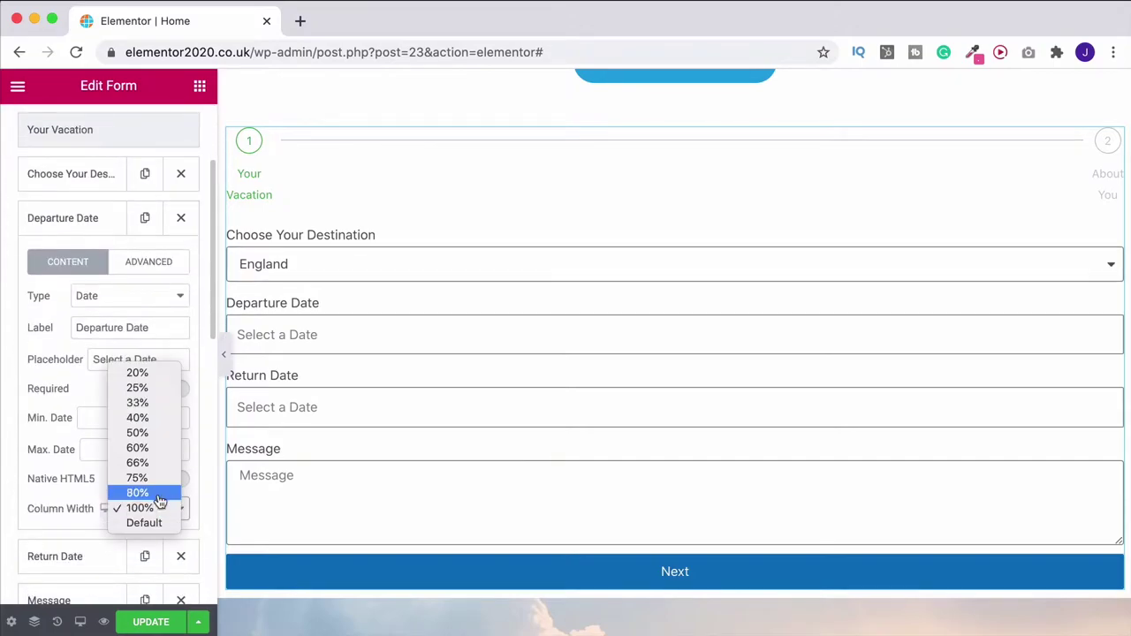
{"action": "left_click", "coordinate": [162, 432]}
{"action": "left_click", "coordinate": [76, 221]}
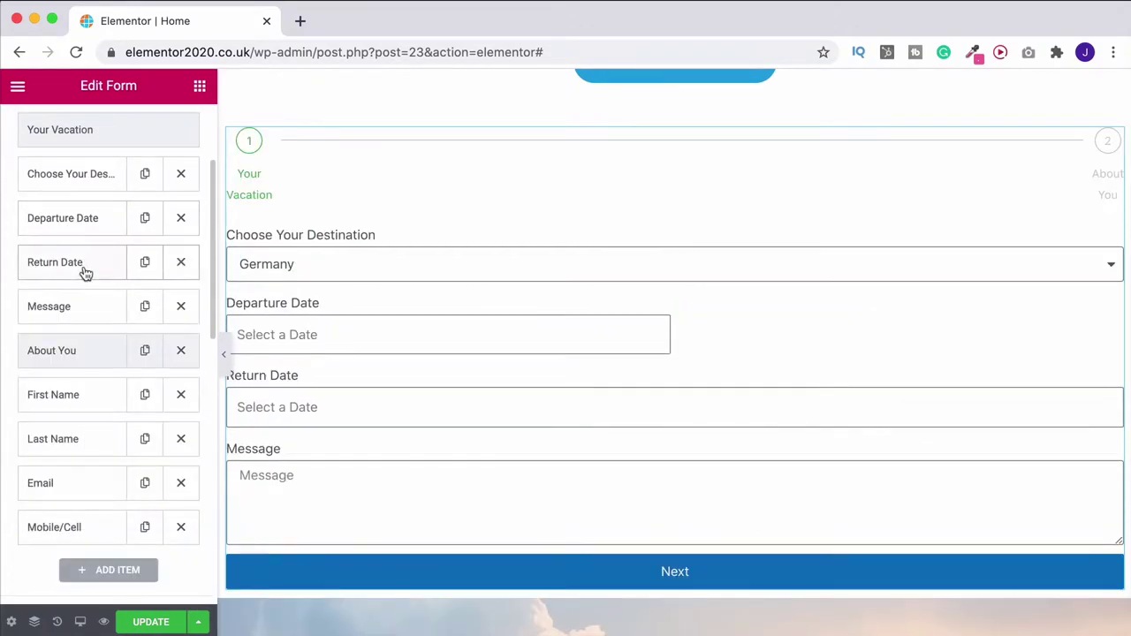
{"action": "left_click", "coordinate": [81, 262]}
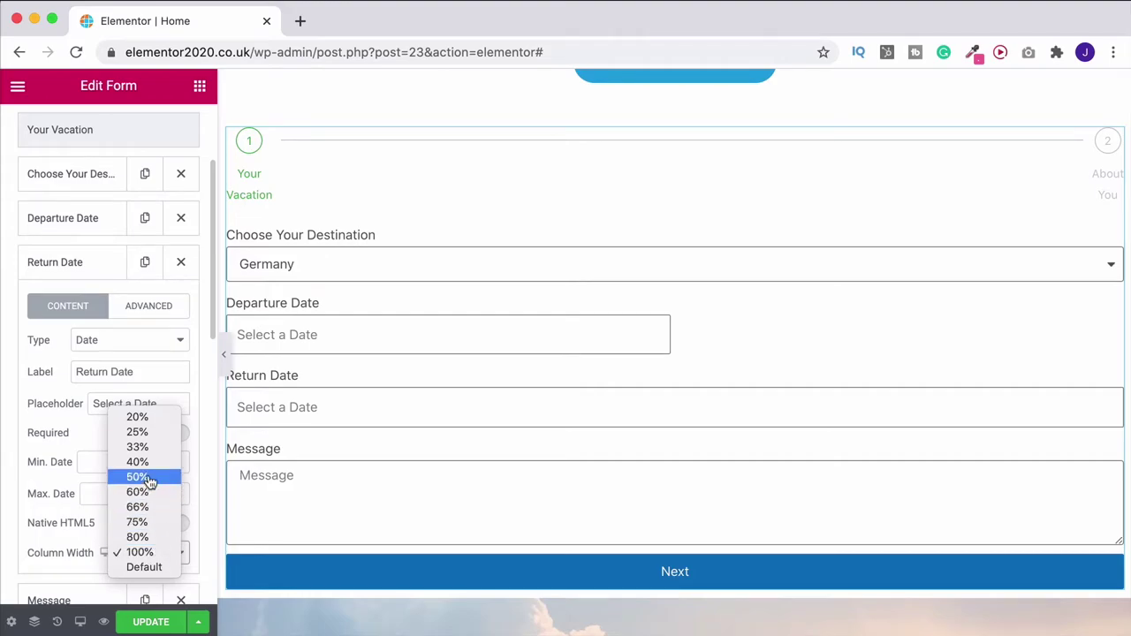
{"action": "left_click", "coordinate": [149, 476]}
{"action": "left_click", "coordinate": [95, 275]}
{"action": "scroll", "coordinate": [95, 275], "scroll_direction": "up", "scroll_amount": 1}
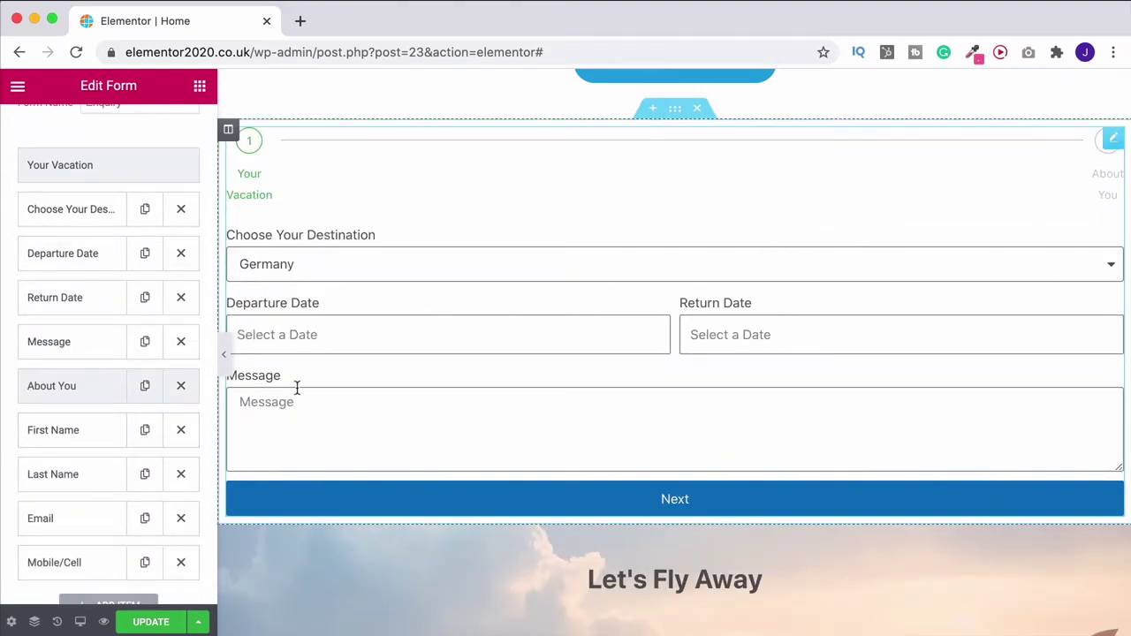
{"action": "scroll", "coordinate": [67, 389], "scroll_direction": "down", "scroll_amount": 4}
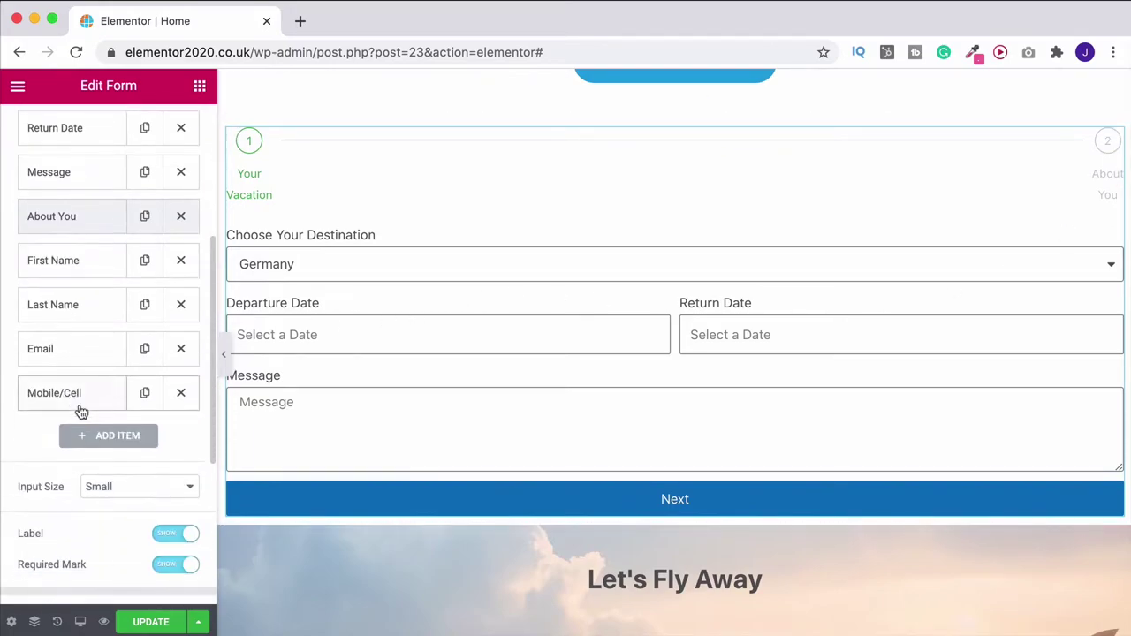
Add a new Step field labelled 'Any Extras'
{"action": "left_click", "coordinate": [91, 438]}
{"action": "scroll", "coordinate": [103, 390], "scroll_direction": "down", "scroll_amount": 3}
{"action": "left_click", "coordinate": [103, 390]}
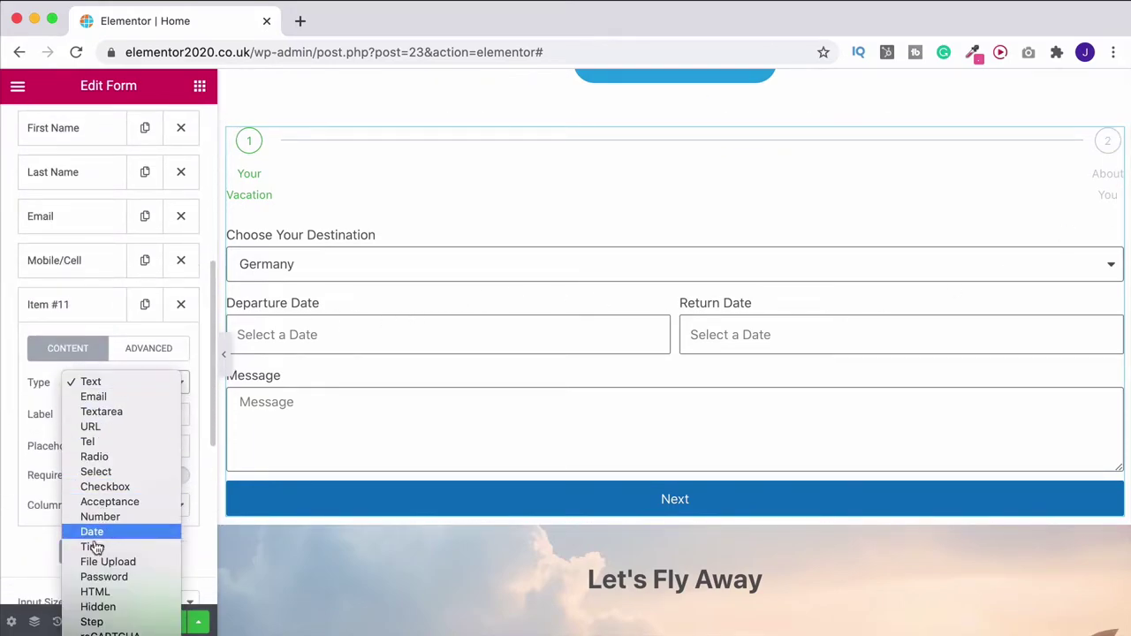
{"action": "left_click", "coordinate": [93, 620]}
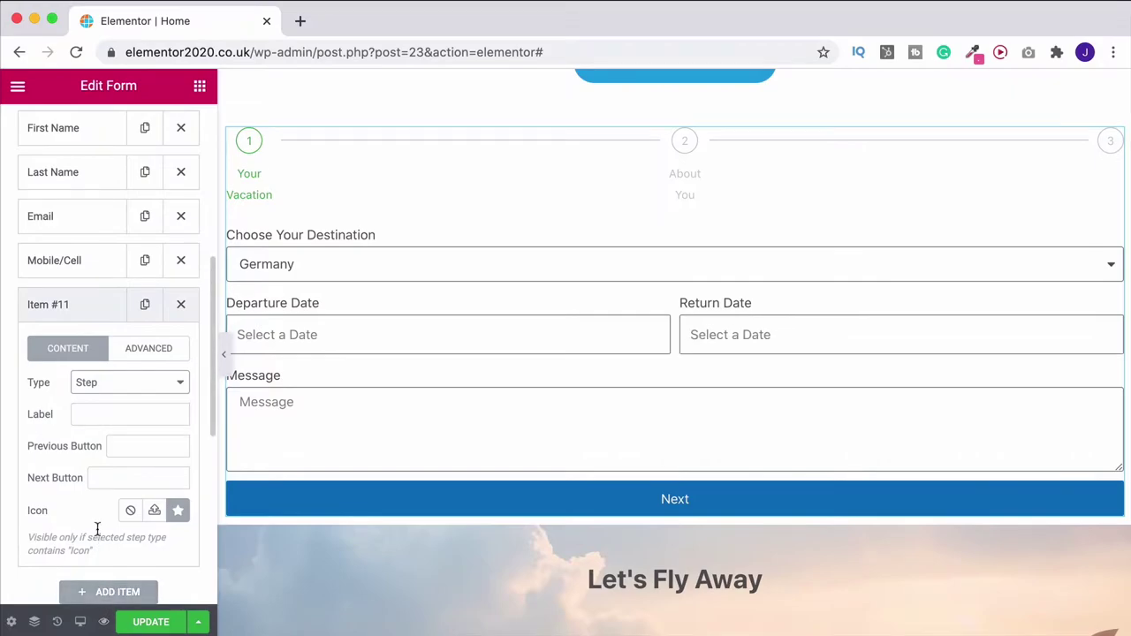
{"action": "left_click", "coordinate": [89, 412]}
{"action": "type", "text": "Any Extras"}
{"action": "left_click", "coordinate": [71, 303]}
Move the Message field below Mobile/Cell into the Any Extras step
{"action": "scroll", "coordinate": [74, 304], "scroll_direction": "up", "scroll_amount": 3}
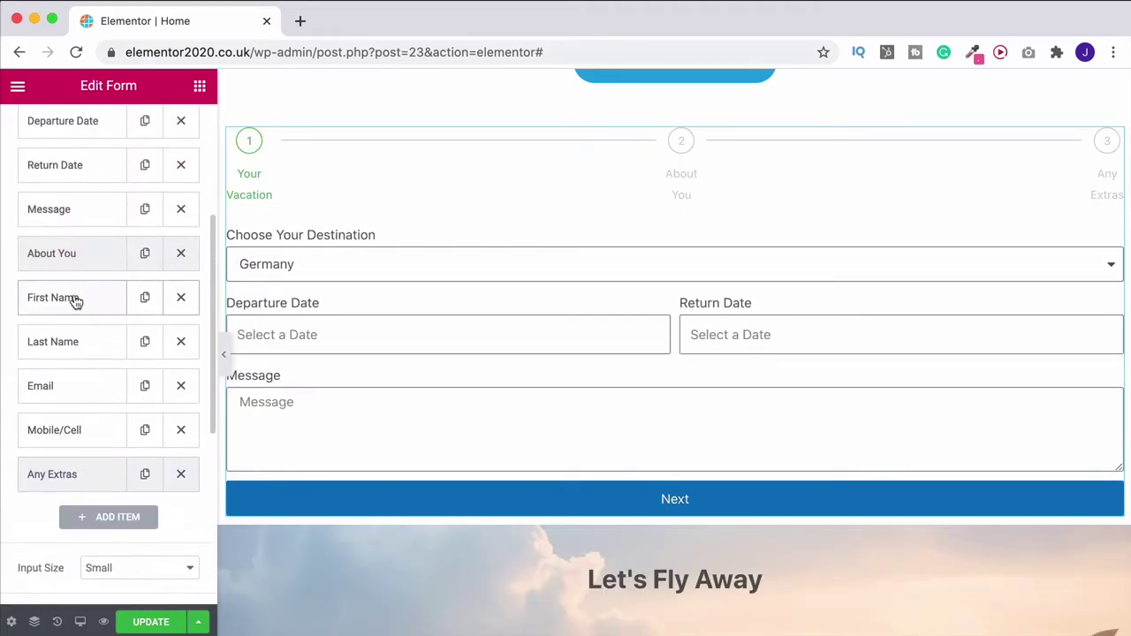
{"action": "left_click_drag", "start_coordinate": [77, 250], "coordinate": [77, 511]}
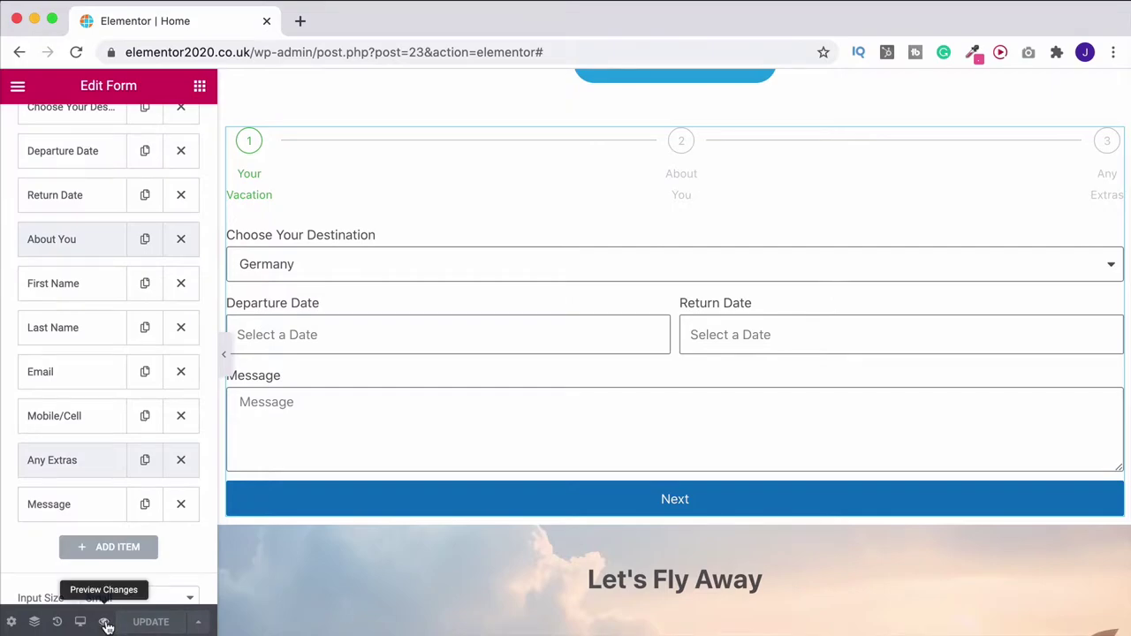
{"action": "left_click", "coordinate": [104, 622]}
Advance the top form in the live preview to the About You step
{"action": "scroll", "coordinate": [793, 499], "scroll_direction": "down", "scroll_amount": 20}
{"action": "scroll", "coordinate": [794, 501], "scroll_direction": "up", "scroll_amount": 2}
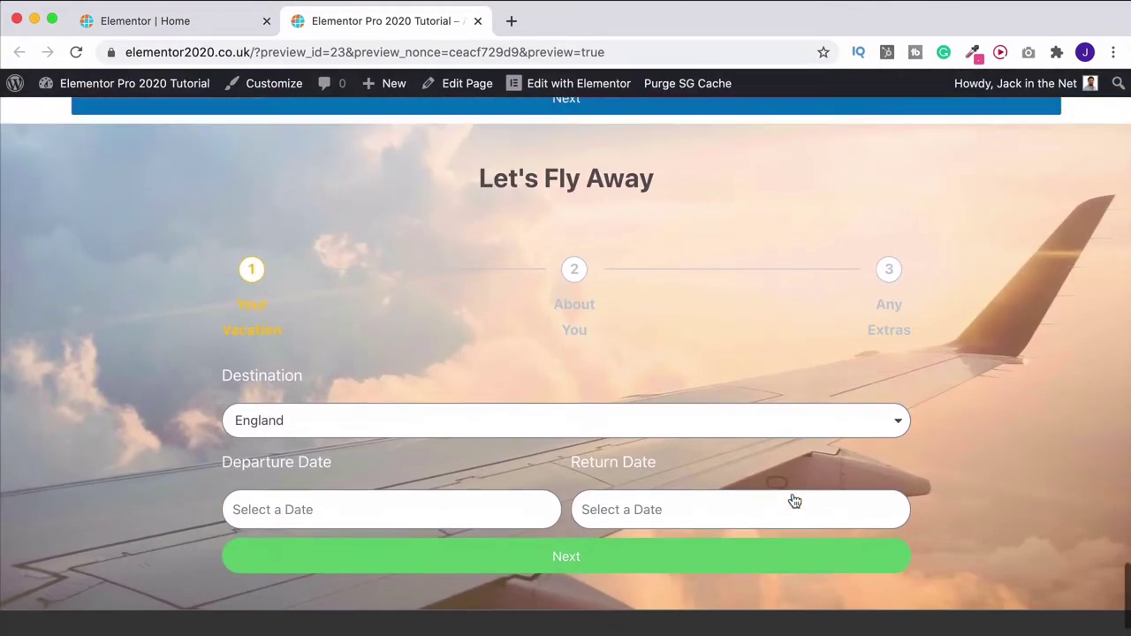
{"action": "scroll", "coordinate": [792, 501], "scroll_direction": "up", "scroll_amount": 5}
{"action": "scroll", "coordinate": [978, 557], "scroll_direction": "down", "scroll_amount": 3}
{"action": "scroll", "coordinate": [979, 555], "scroll_direction": "down", "scroll_amount": 4}
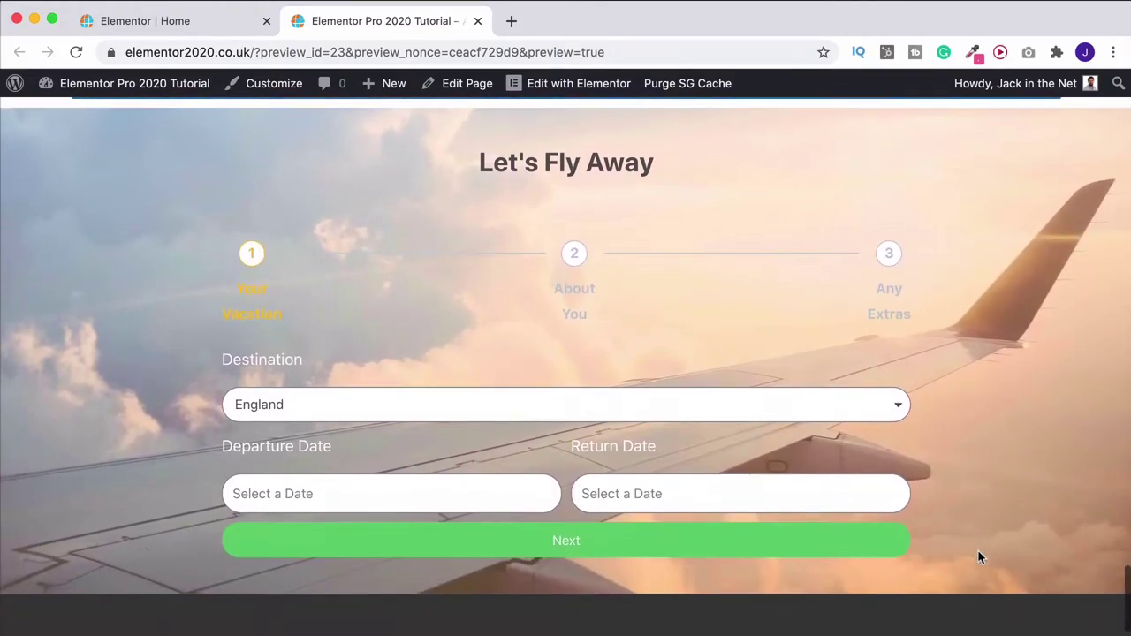
{"action": "scroll", "coordinate": [977, 555], "scroll_direction": "up", "scroll_amount": 8}
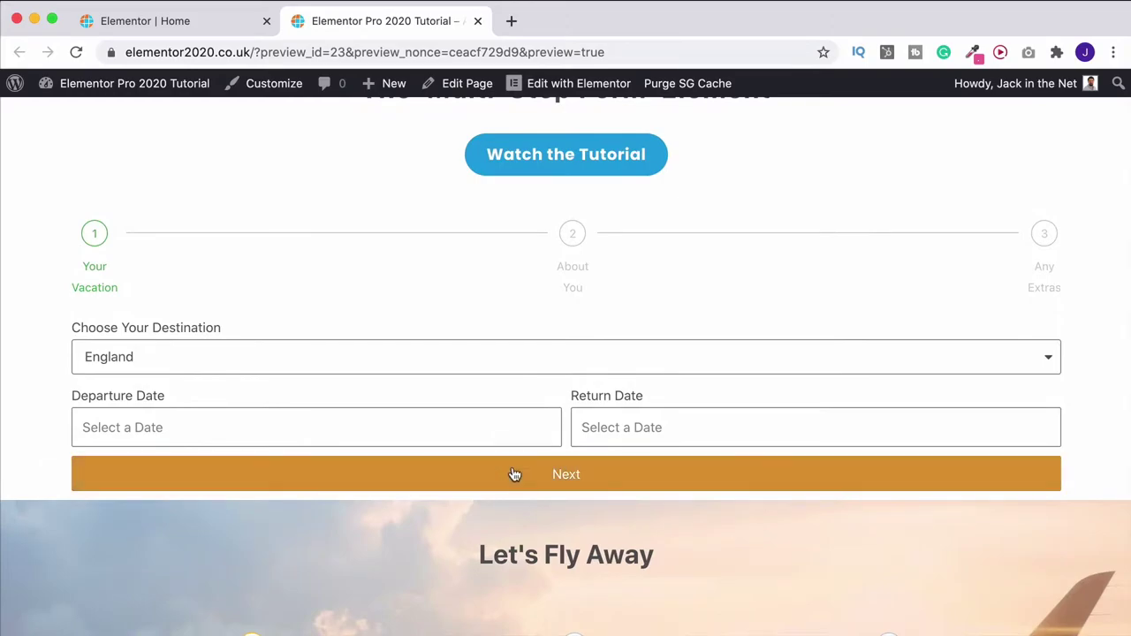
{"action": "left_click", "coordinate": [602, 476]}
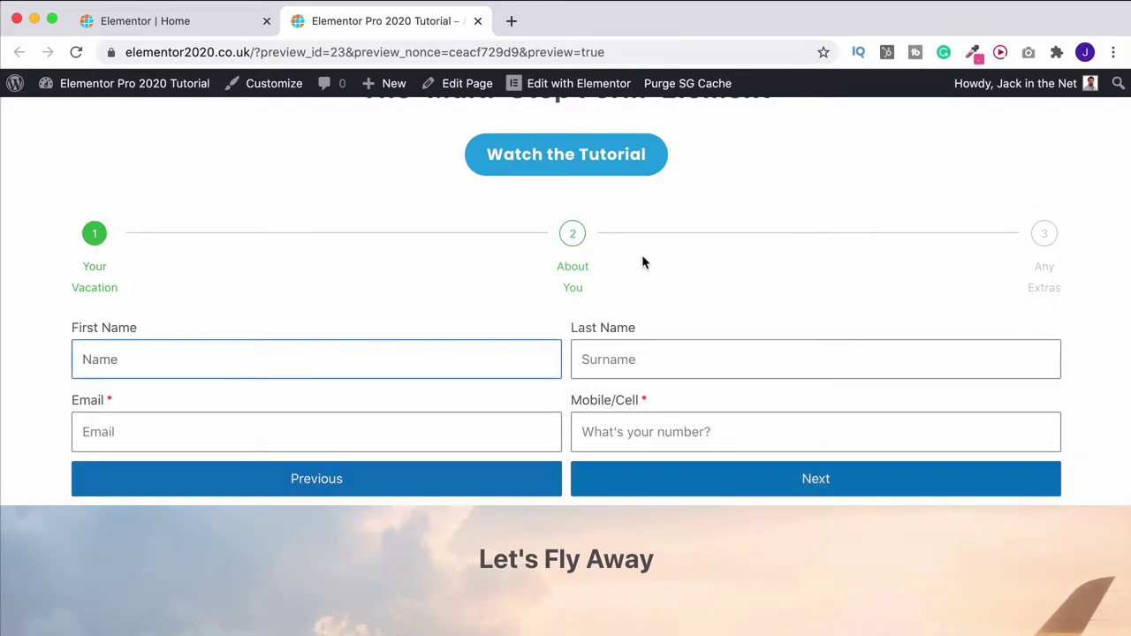
Advance the lower form to About You, then return to the Elementor editor tab
{"action": "scroll", "coordinate": [641, 254], "scroll_direction": "down", "scroll_amount": 5}
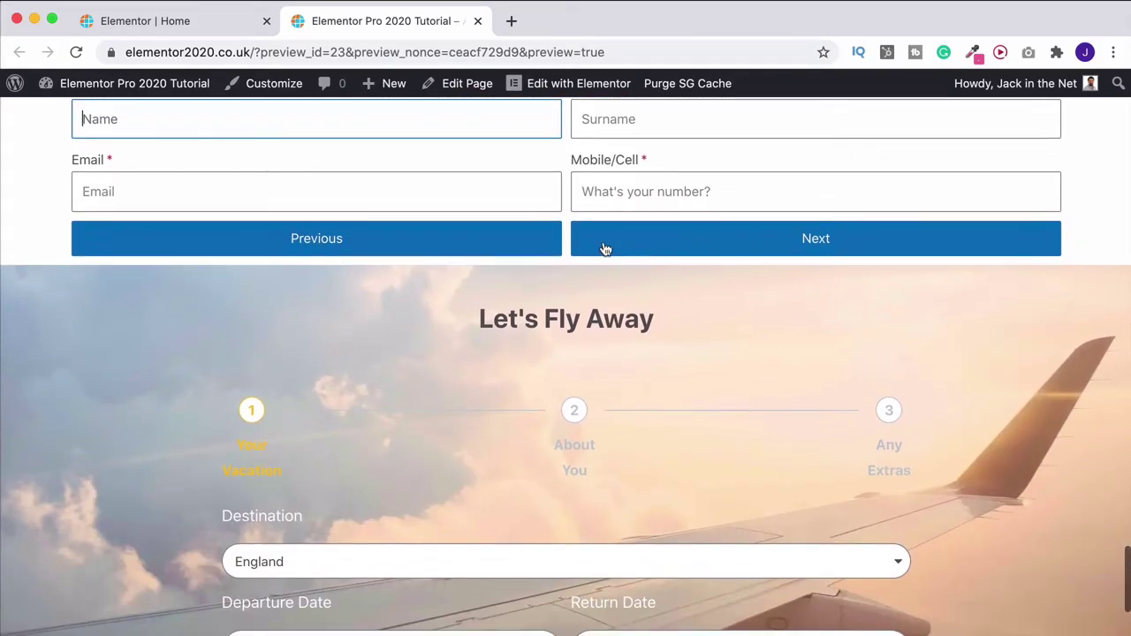
{"action": "scroll", "coordinate": [641, 331], "scroll_direction": "down", "scroll_amount": 5}
{"action": "left_click", "coordinate": [599, 505]}
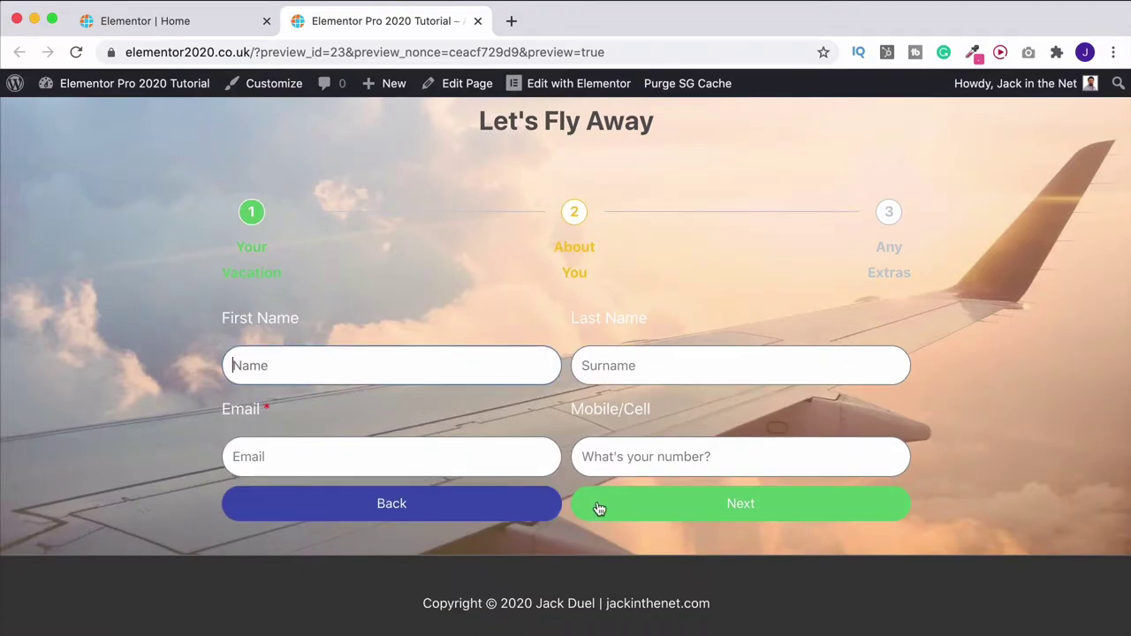
{"action": "scroll", "coordinate": [597, 509], "scroll_direction": "up", "scroll_amount": 2}
{"action": "scroll", "coordinate": [597, 509], "scroll_direction": "up", "scroll_amount": 8}
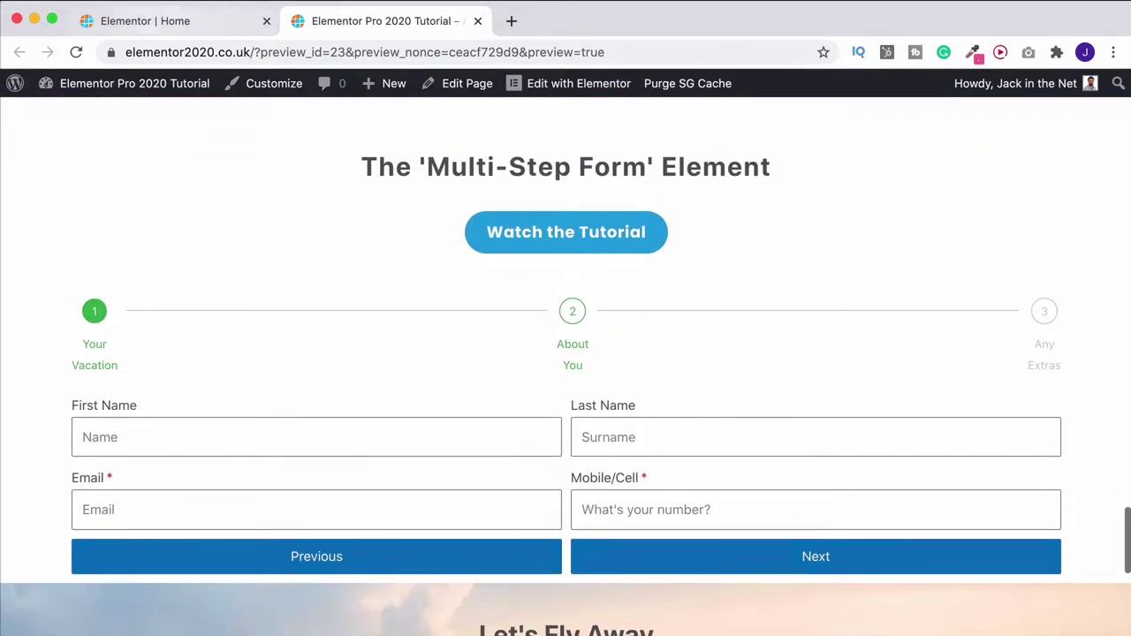
{"action": "left_click", "coordinate": [145, 21]}
{"action": "scroll", "coordinate": [139, 359], "scroll_direction": "up", "scroll_amount": 5}
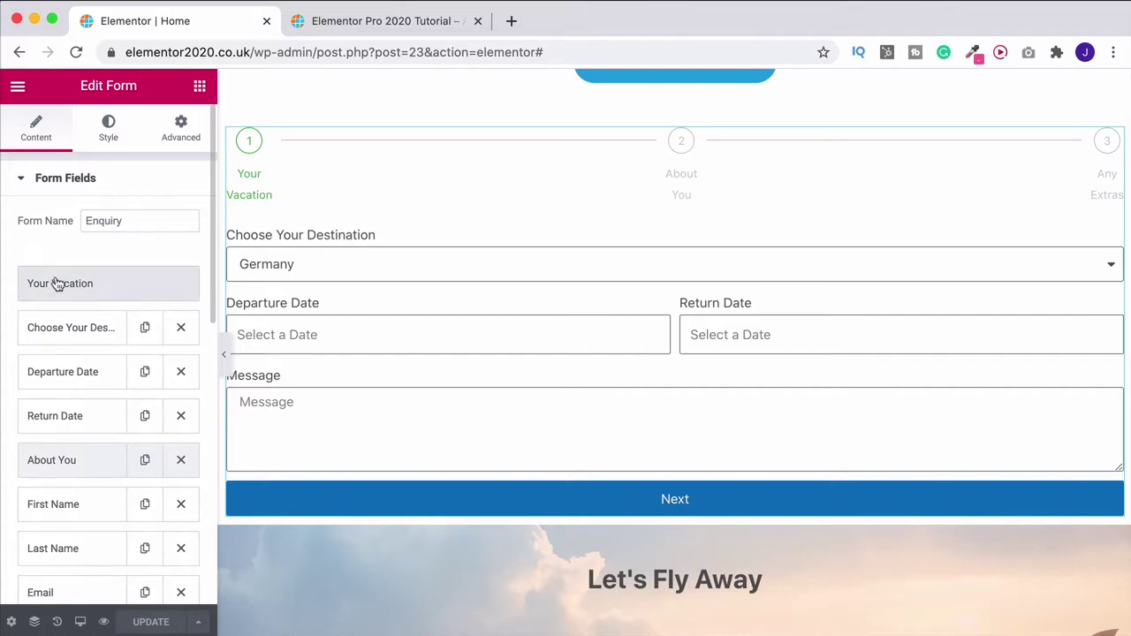
Expand and collapse the Your Vacation step's settings in the field list
{"action": "left_click", "coordinate": [105, 281]}
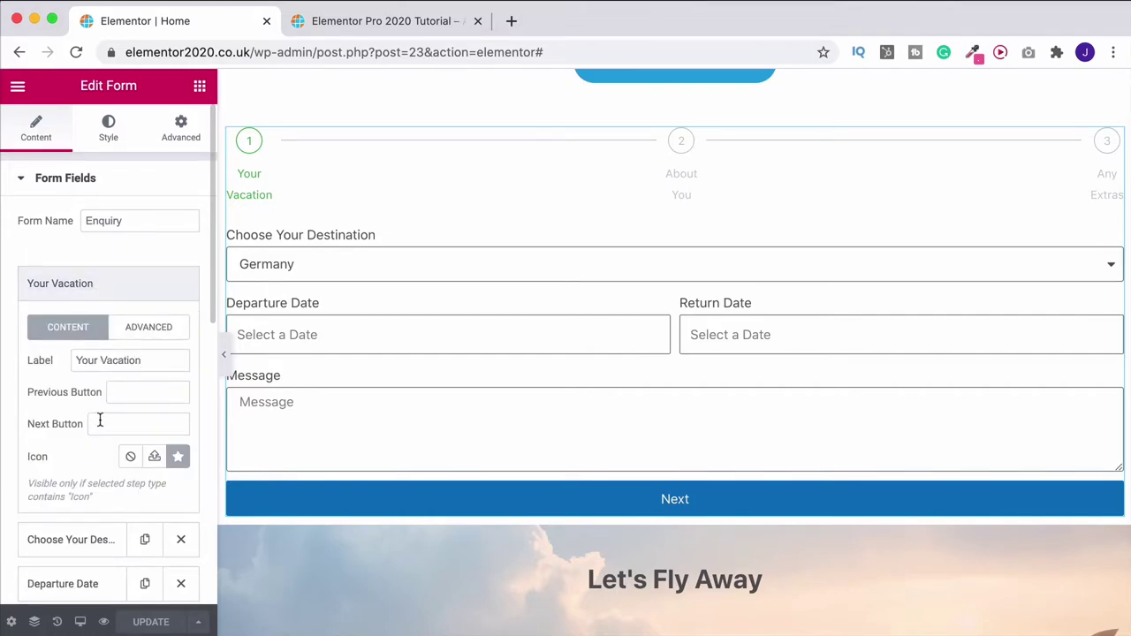
{"action": "left_click", "coordinate": [127, 284]}
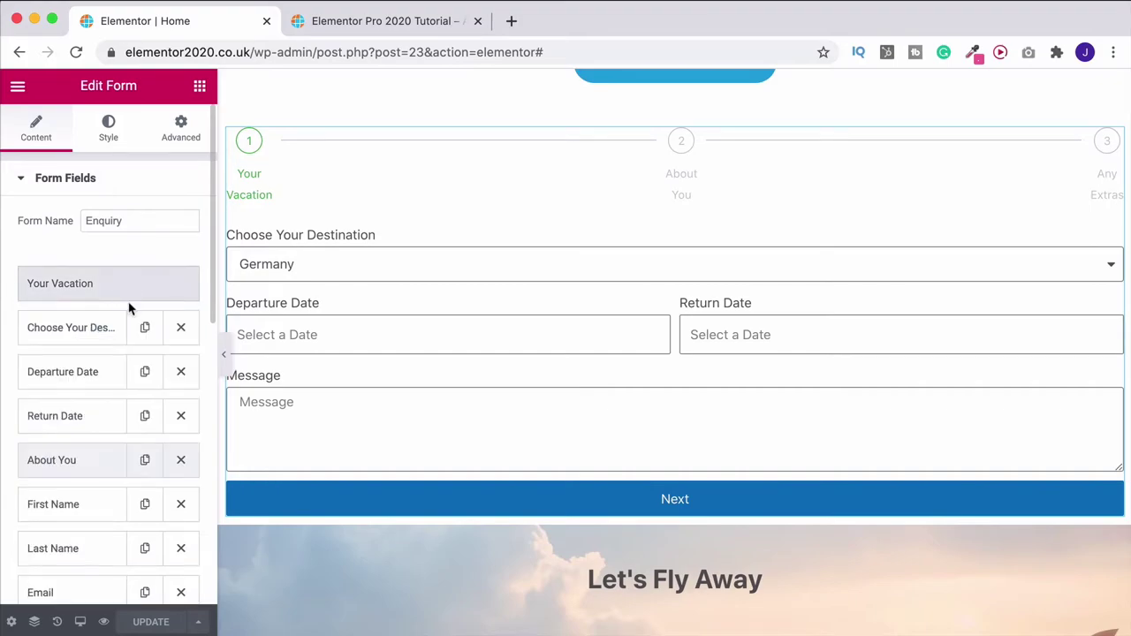
{"action": "scroll", "coordinate": [130, 314], "scroll_direction": "down", "scroll_amount": 3}
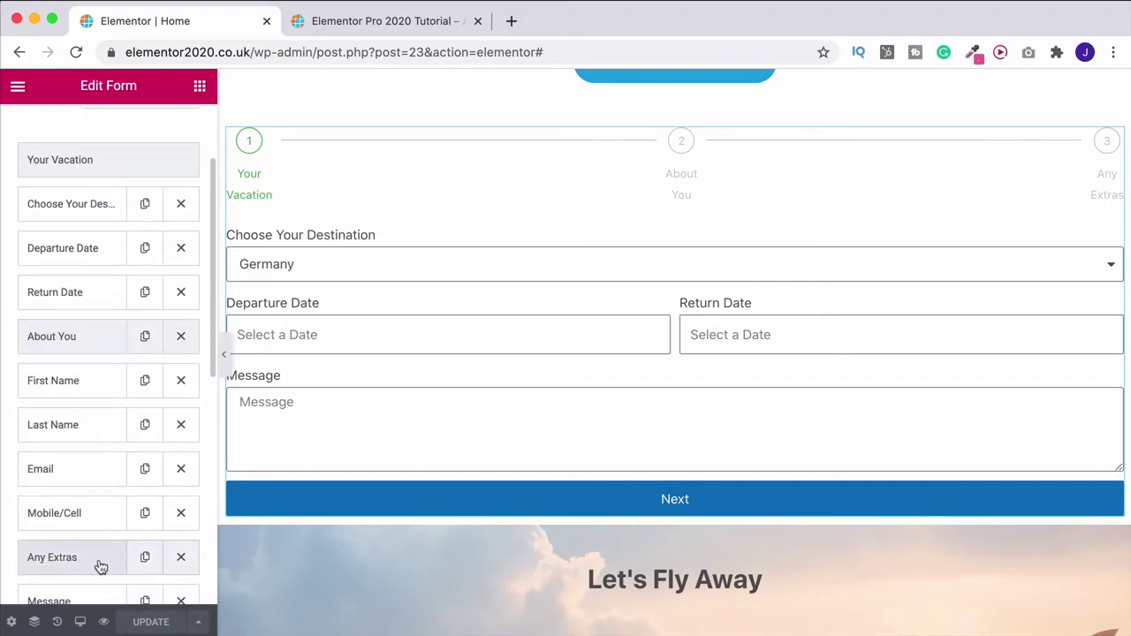
{"action": "scroll", "coordinate": [116, 501], "scroll_direction": "up", "scroll_amount": 3}
{"action": "scroll", "coordinate": [116, 501], "scroll_direction": "down", "scroll_amount": 5}
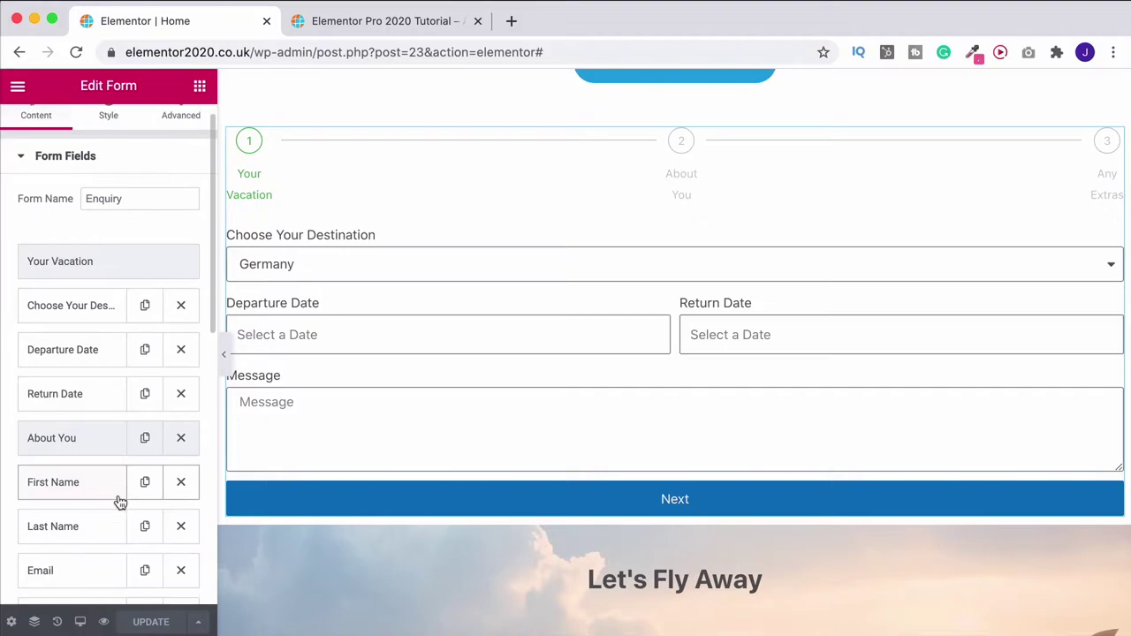
{"action": "scroll", "coordinate": [119, 502], "scroll_direction": "down", "scroll_amount": 5}
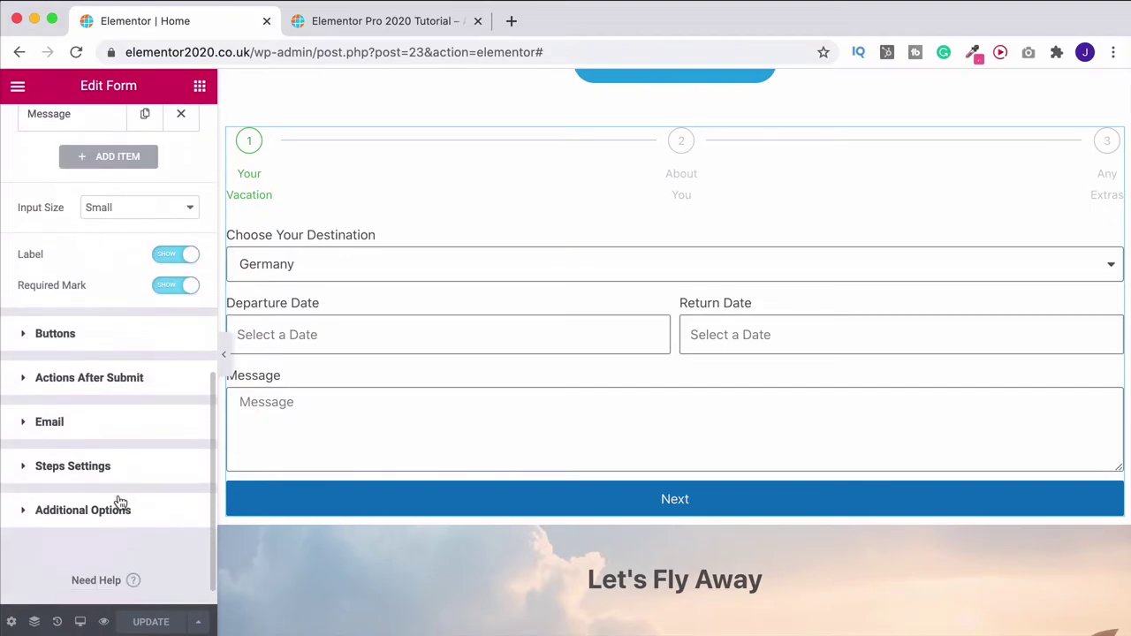
Briefly change the Next button label to Go, then restore it to Next
{"action": "left_click", "coordinate": [55, 335]}
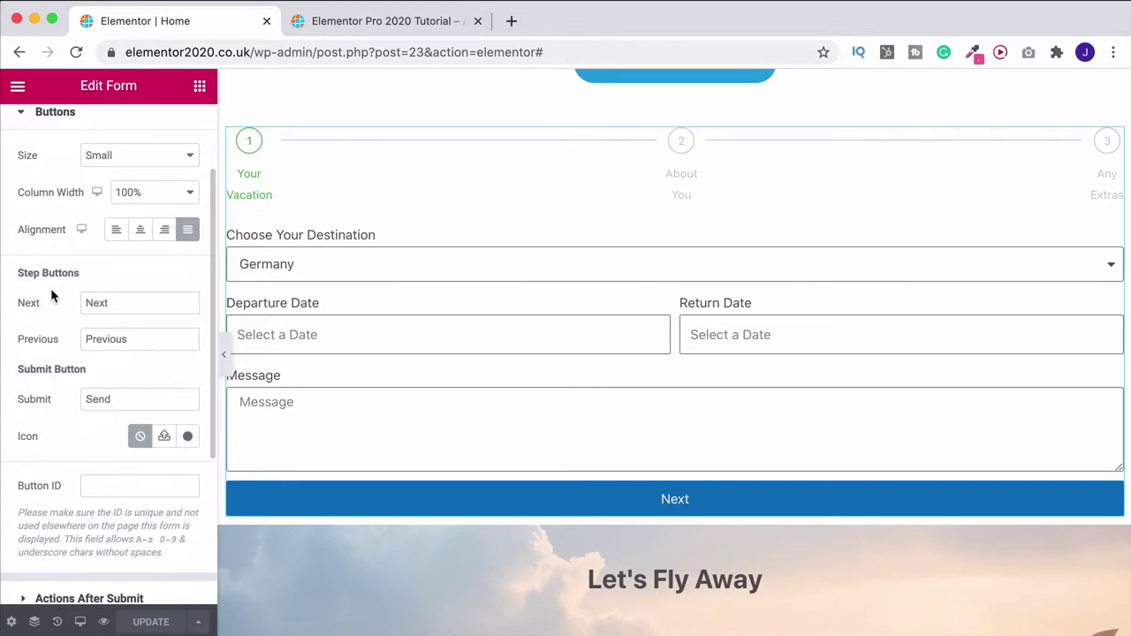
{"action": "left_click_drag", "start_coordinate": [129, 306], "coordinate": [81, 301]}
{"action": "type", "text": "Go"}
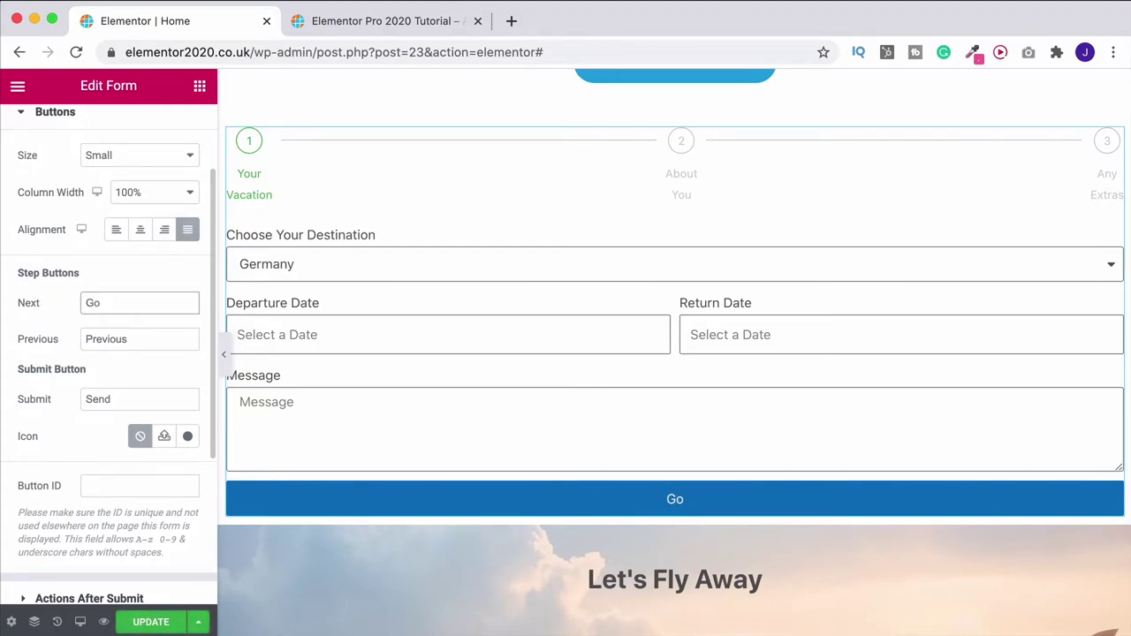
{"action": "key", "text": "super+a"}
{"action": "type", "text": "Ne"}
Change the Previous button label to 'Back'
{"action": "left_click", "coordinate": [137, 344]}
{"action": "key", "text": "super+a"}
{"action": "type", "text": "B"}
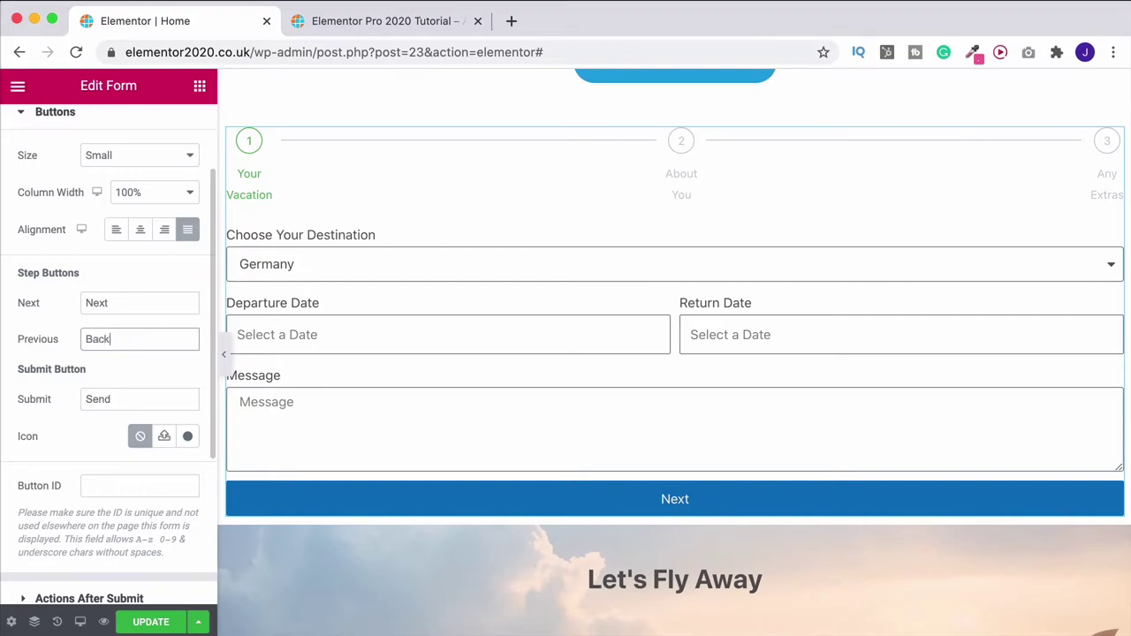
{"action": "scroll", "coordinate": [42, 305], "scroll_direction": "up", "scroll_amount": 3}
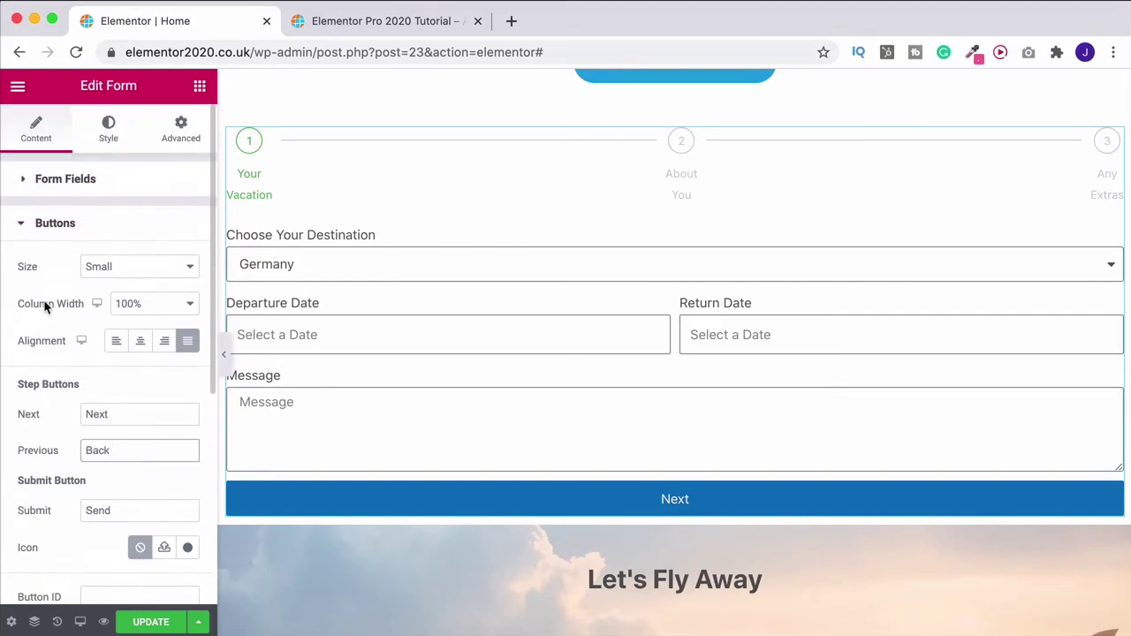
Try wider form spacing, then set both Columns Gap and Rows Gap back to 10
{"action": "left_click", "coordinate": [112, 133]}
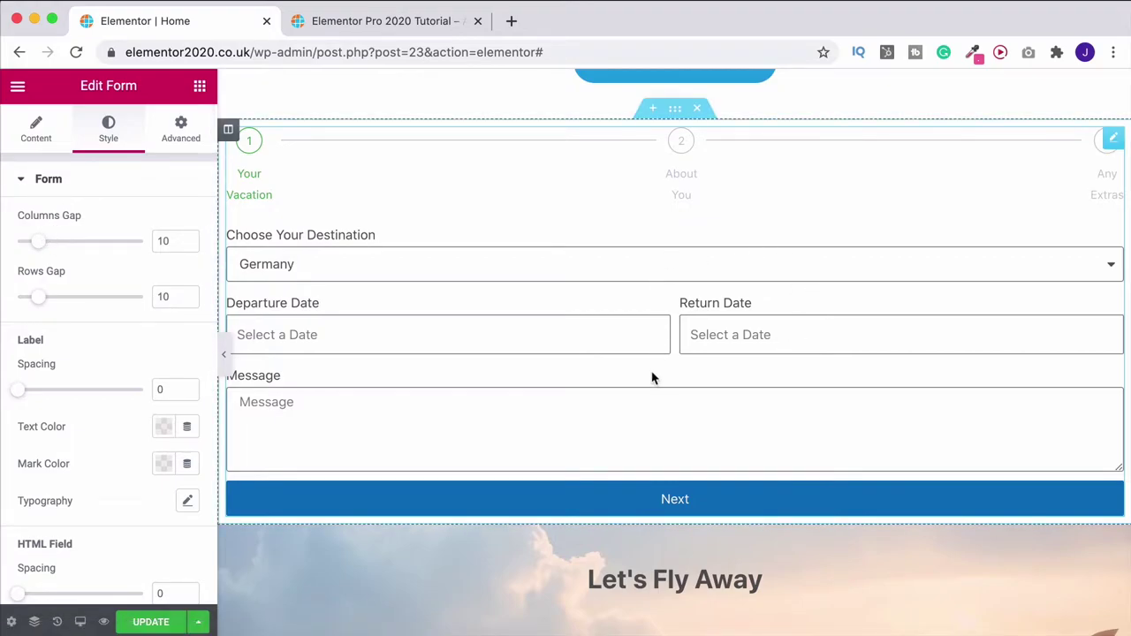
{"action": "left_click_drag", "start_coordinate": [47, 246], "coordinate": [124, 243]}
{"action": "left_click_drag", "start_coordinate": [45, 305], "coordinate": [100, 299]}
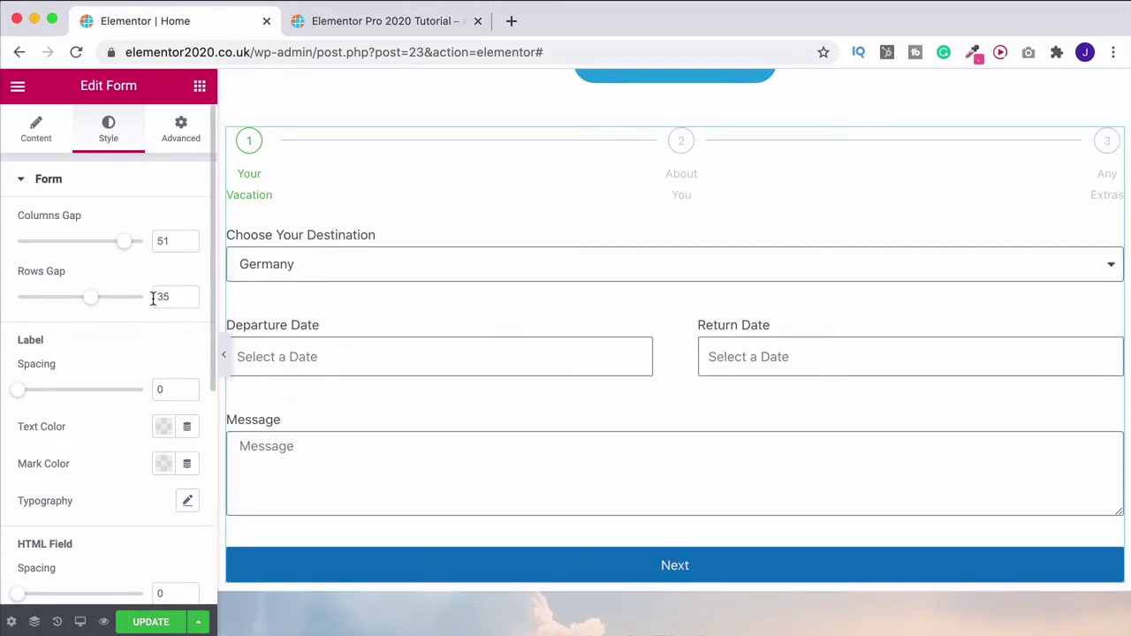
{"action": "left_click_drag", "start_coordinate": [168, 296], "coordinate": [147, 300]}
{"action": "type", "text": "10"}
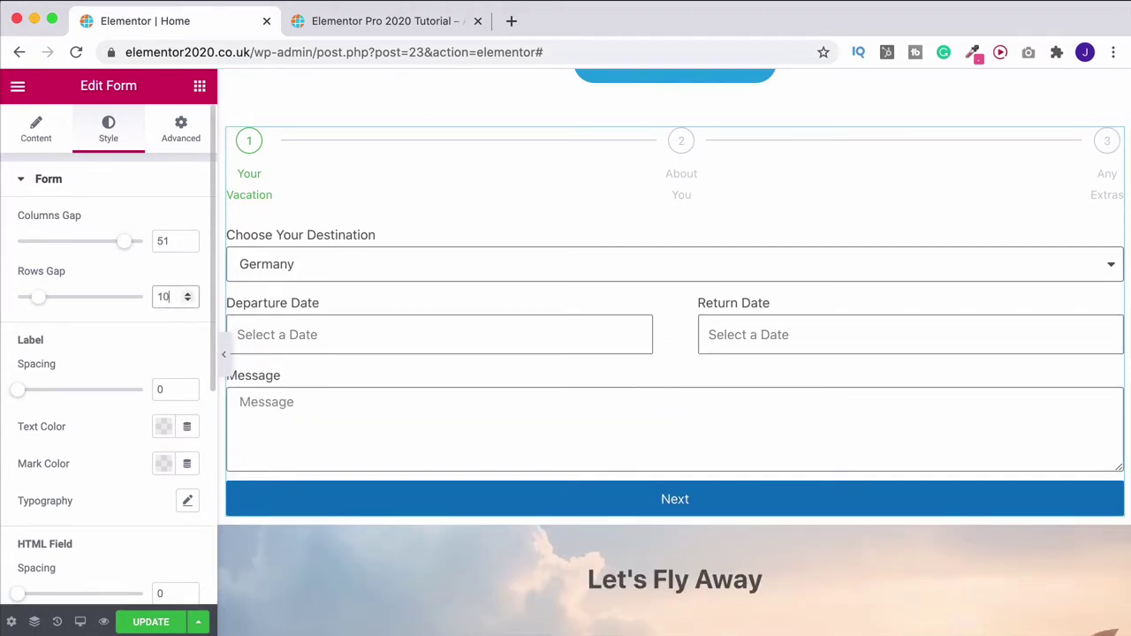
{"action": "left_click_drag", "start_coordinate": [184, 241], "coordinate": [128, 246]}
{"action": "type", "text": "10"}
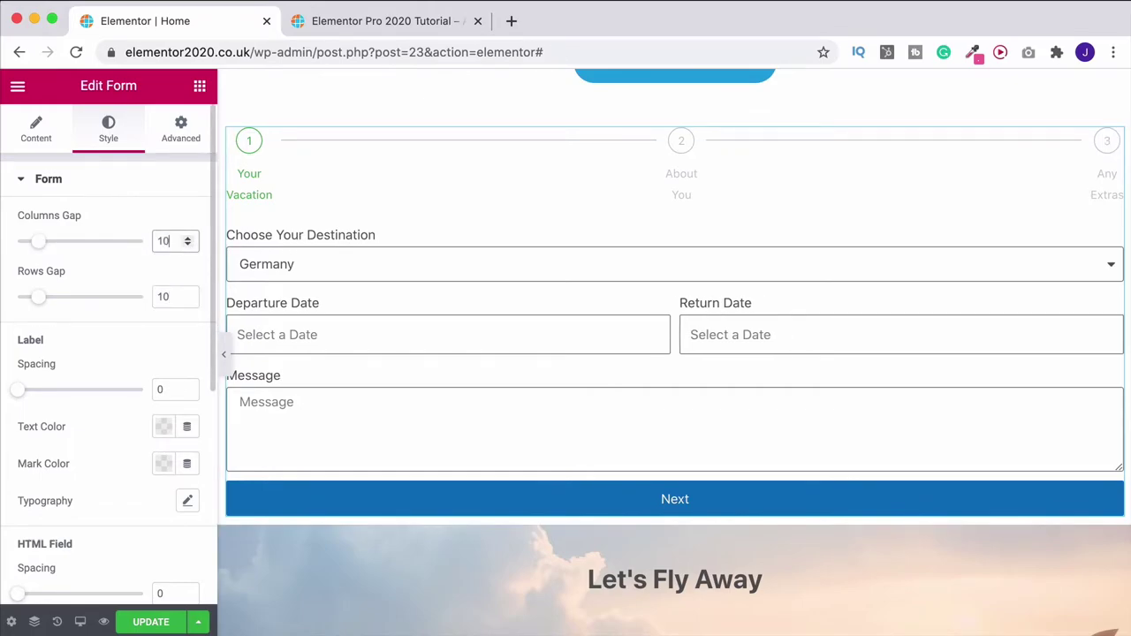
Try a red label text colour, clear it, and advance the preview to About You
{"action": "scroll", "coordinate": [36, 332], "scroll_direction": "down", "scroll_amount": 2}
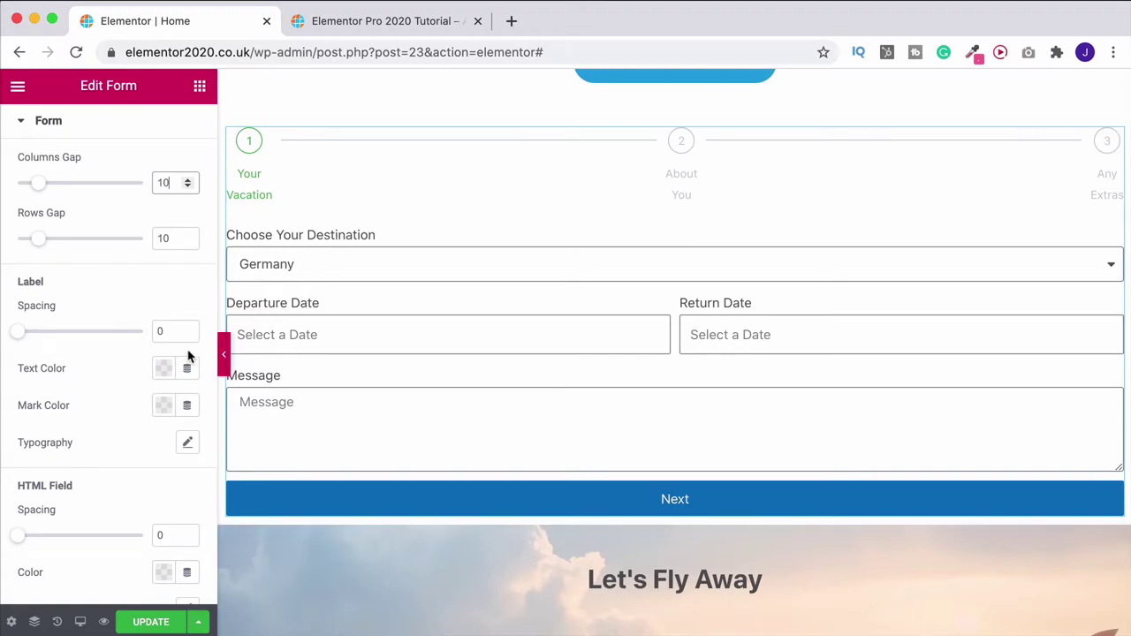
{"action": "left_click", "coordinate": [164, 369]}
{"action": "left_click", "coordinate": [397, 160]}
{"action": "left_click", "coordinate": [390, 347]}
{"action": "left_click", "coordinate": [117, 392]}
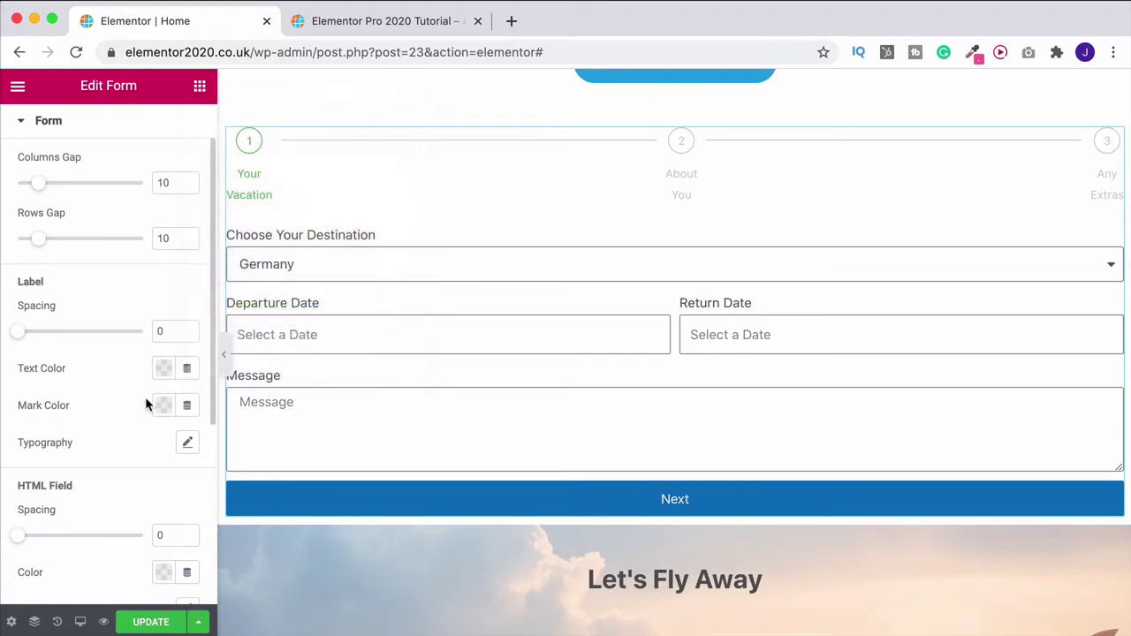
{"action": "left_click", "coordinate": [650, 497]}
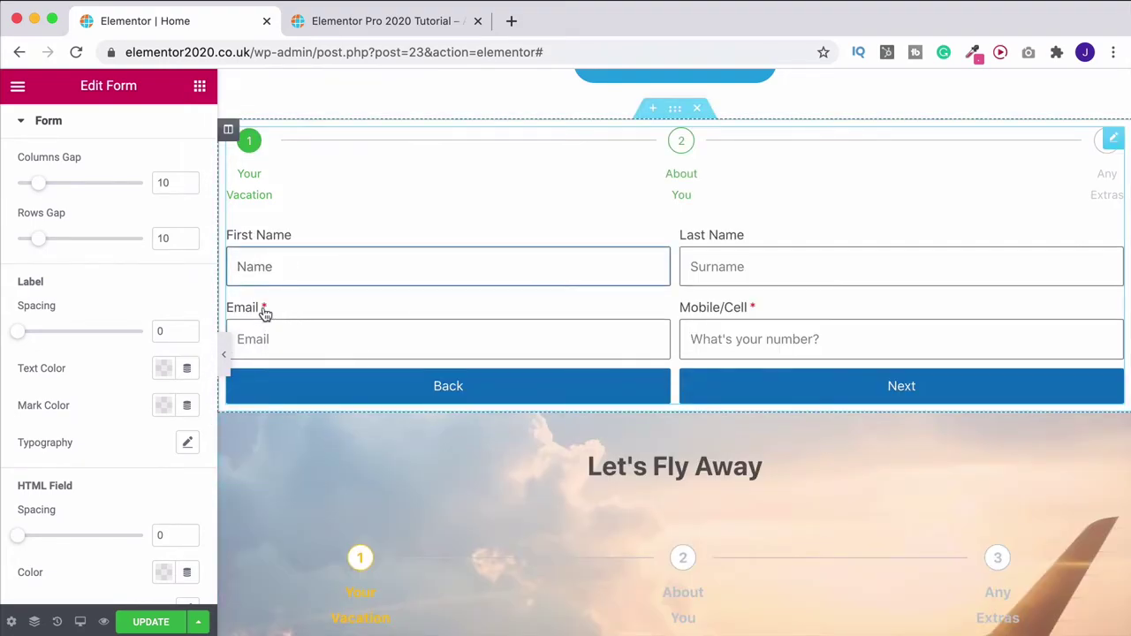
Try light blue for the required-field mark colour, then clear it back to the default red
{"action": "left_click", "coordinate": [160, 412]}
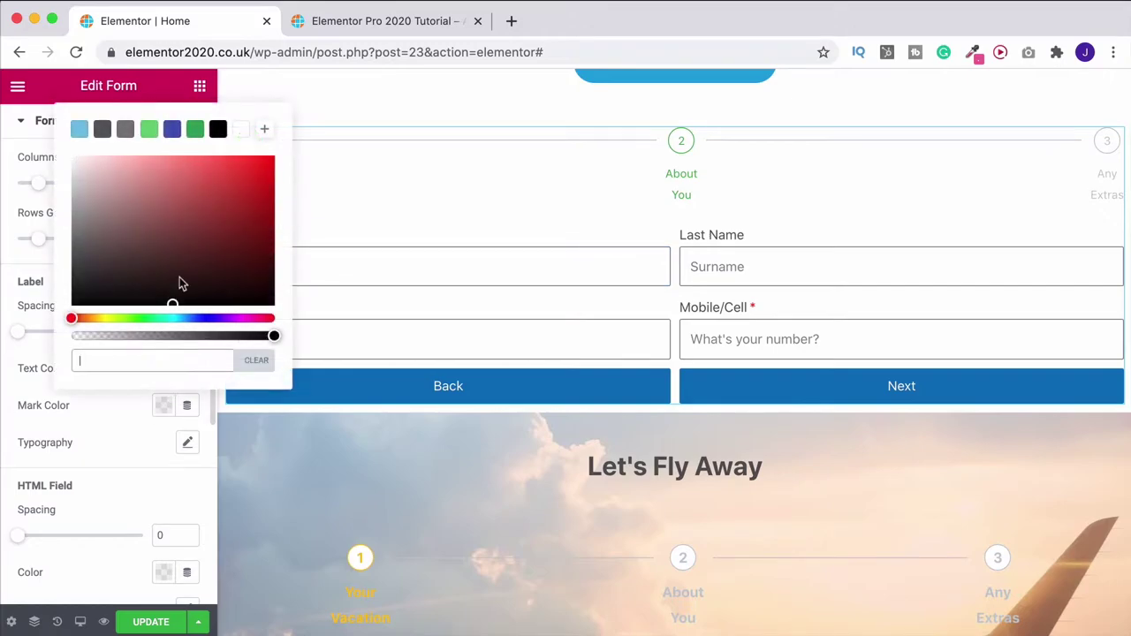
{"action": "left_click", "coordinate": [78, 128]}
{"action": "left_click", "coordinate": [271, 365]}
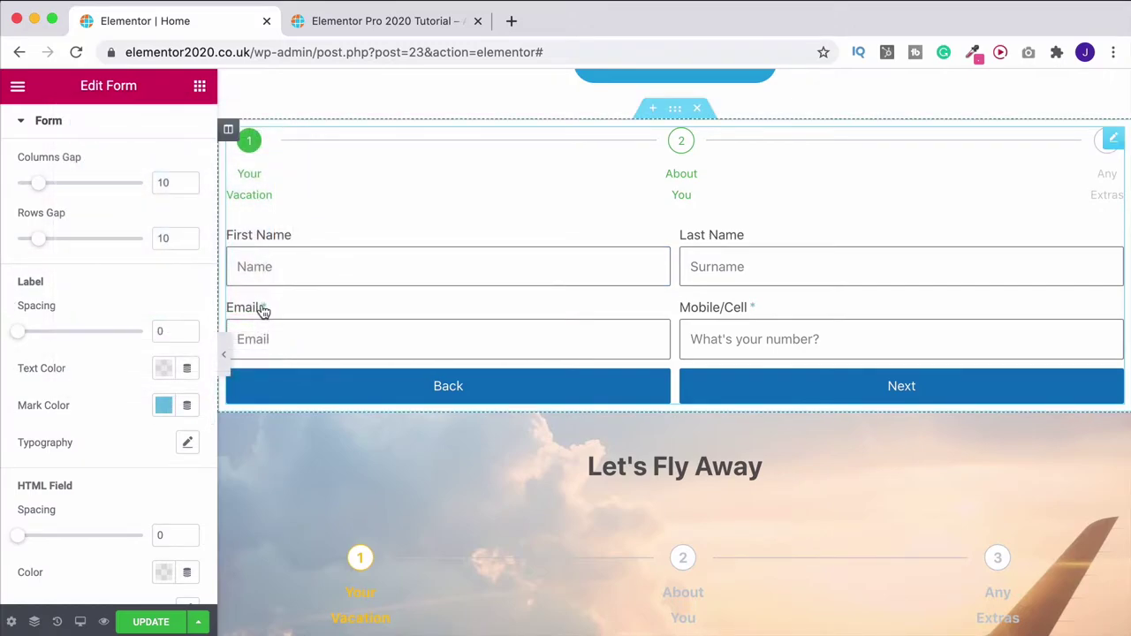
{"action": "left_click", "coordinate": [163, 405]}
{"action": "key", "text": "BackSpace"}
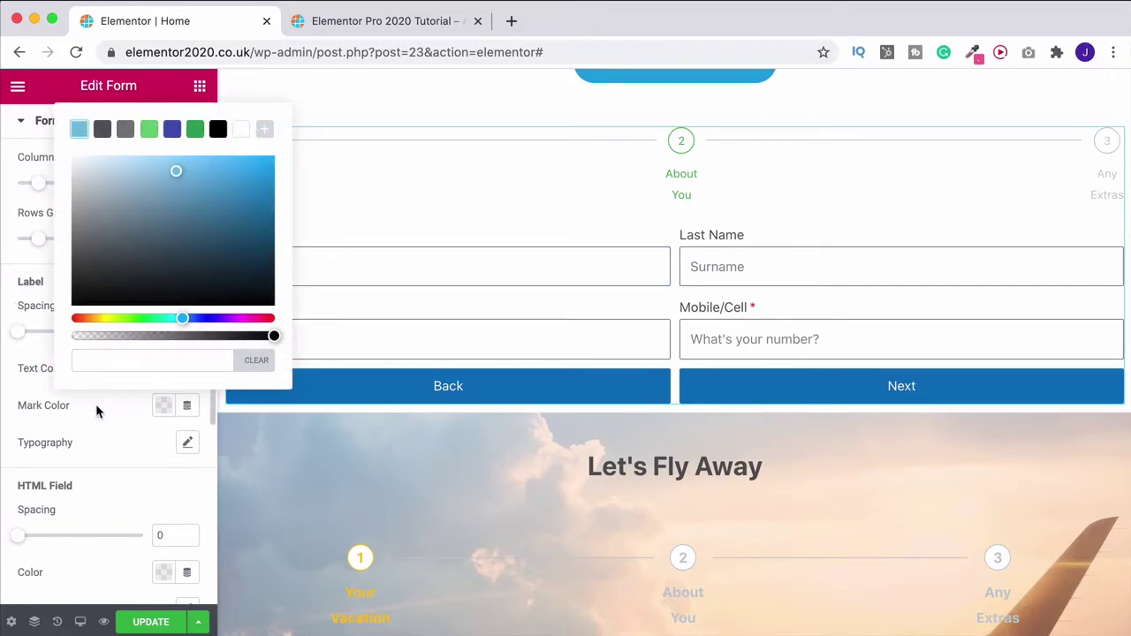
{"action": "left_click", "coordinate": [93, 404]}
{"action": "scroll", "coordinate": [107, 402], "scroll_direction": "down", "scroll_amount": 5}
Try 25 px field text with weight and transform options, then reset field typography to default
{"action": "scroll", "coordinate": [109, 406], "scroll_direction": "down", "scroll_amount": 2}
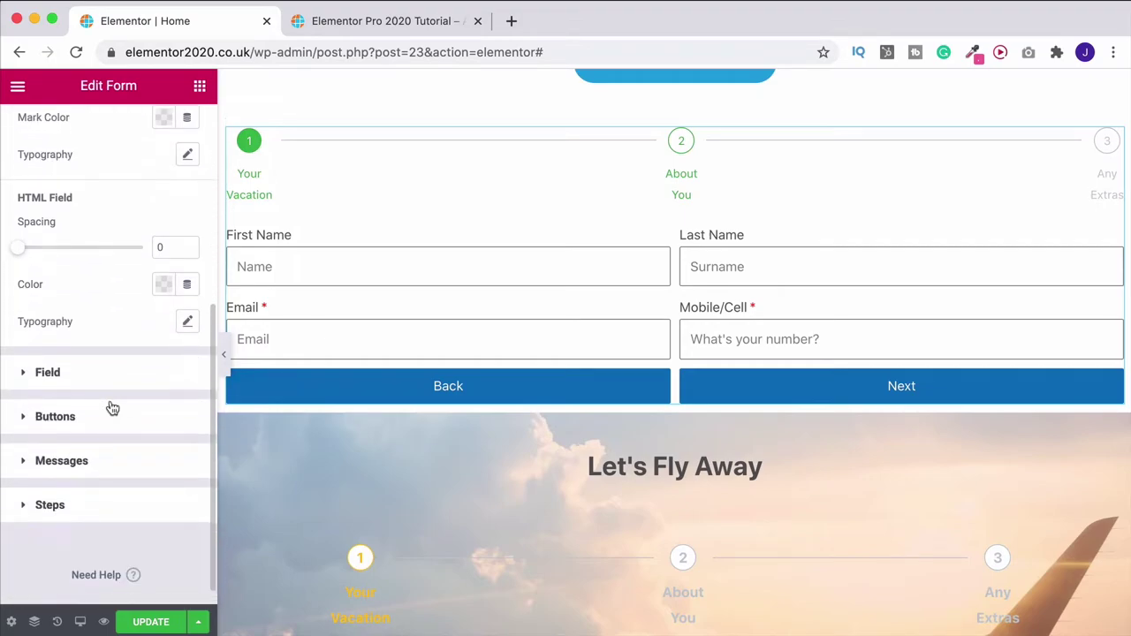
{"action": "left_click", "coordinate": [49, 373]}
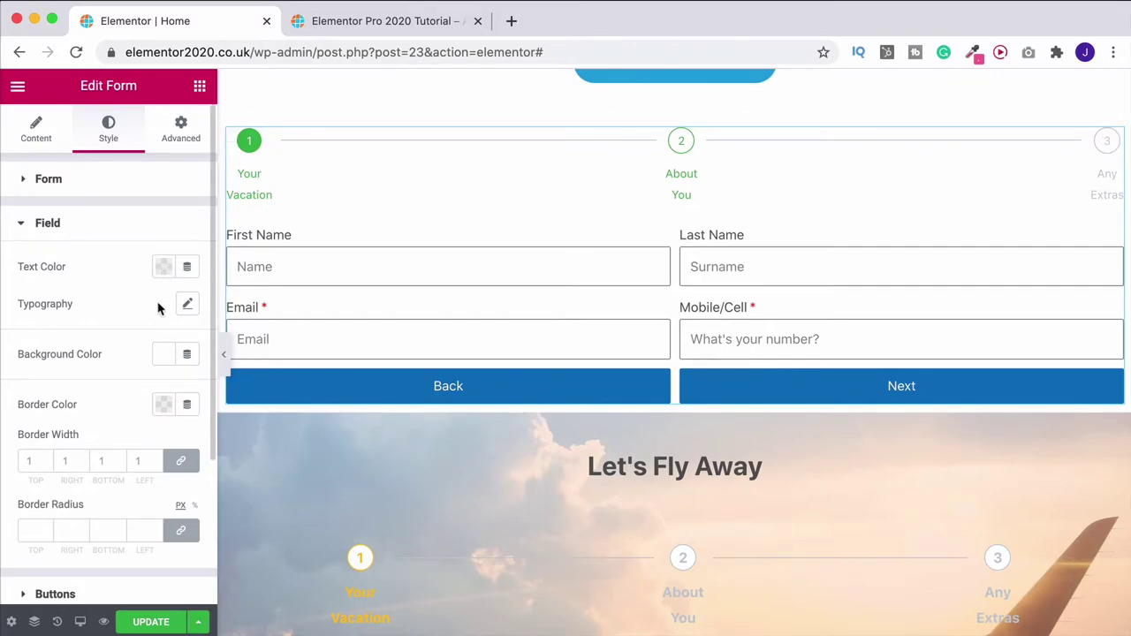
{"action": "left_click", "coordinate": [188, 305]}
{"action": "left_click_drag", "start_coordinate": [36, 428], "coordinate": [47, 429]}
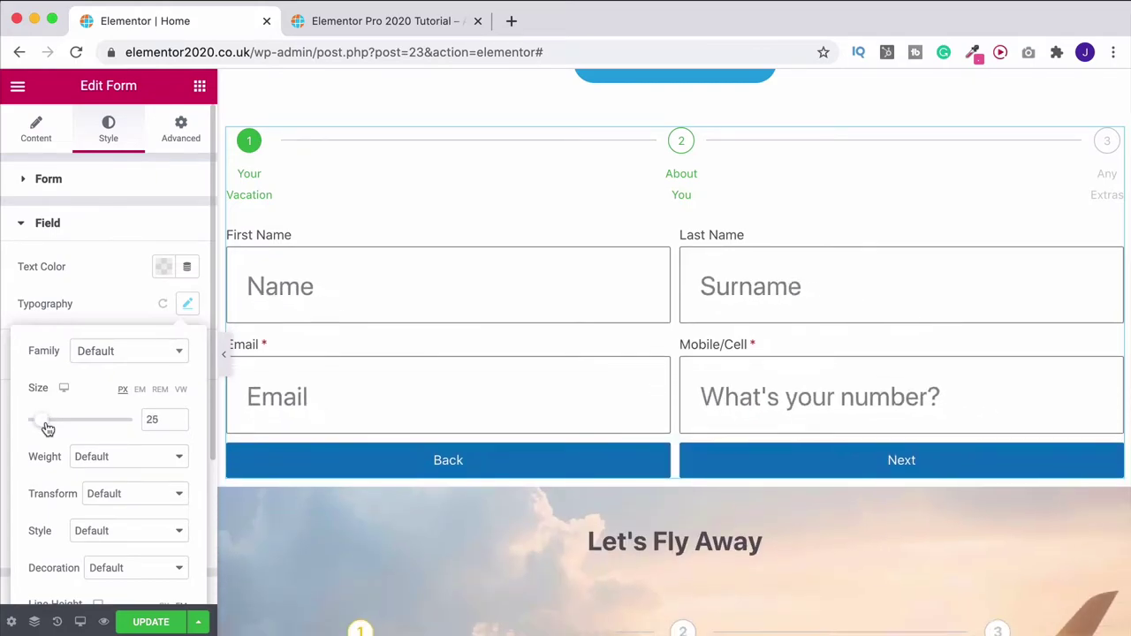
{"action": "left_click", "coordinate": [88, 459]}
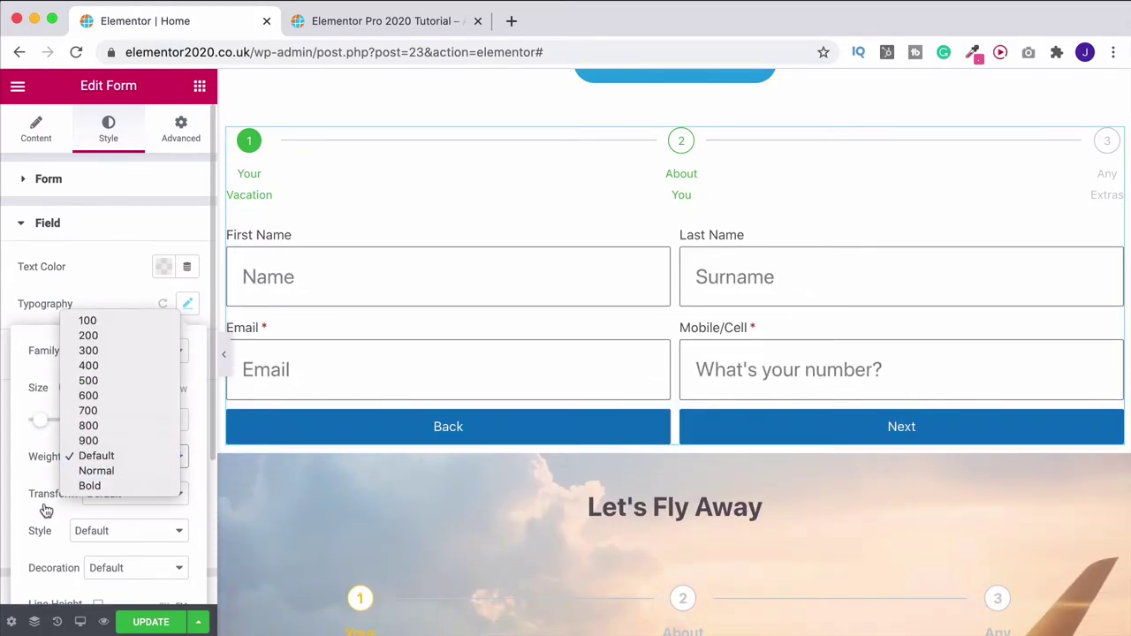
{"action": "left_click", "coordinate": [102, 493]}
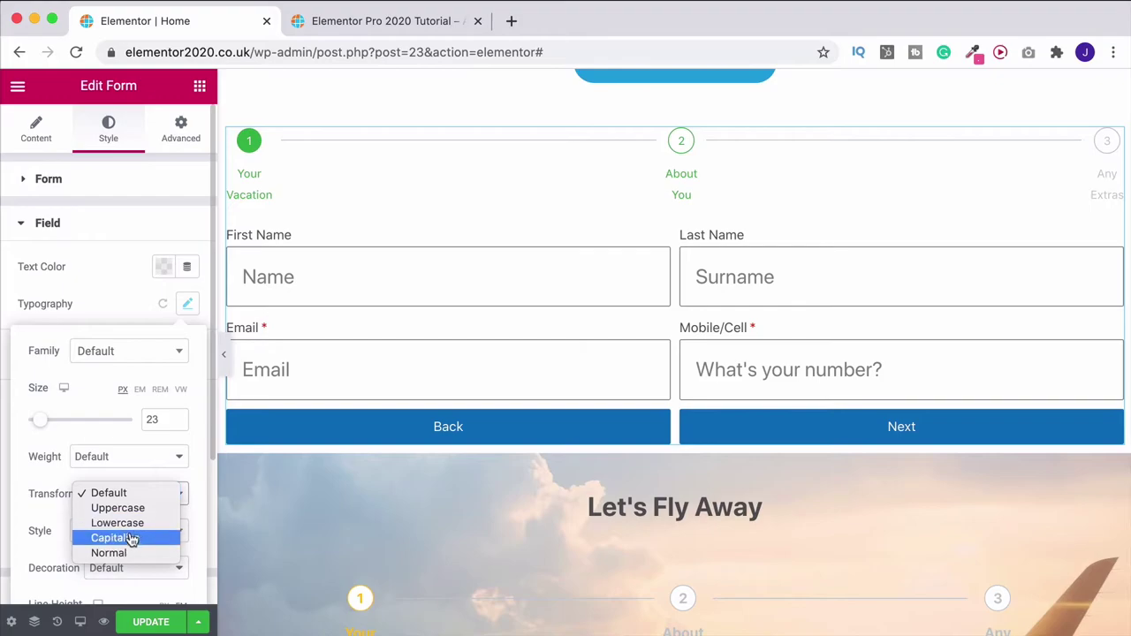
{"action": "left_click", "coordinate": [154, 311]}
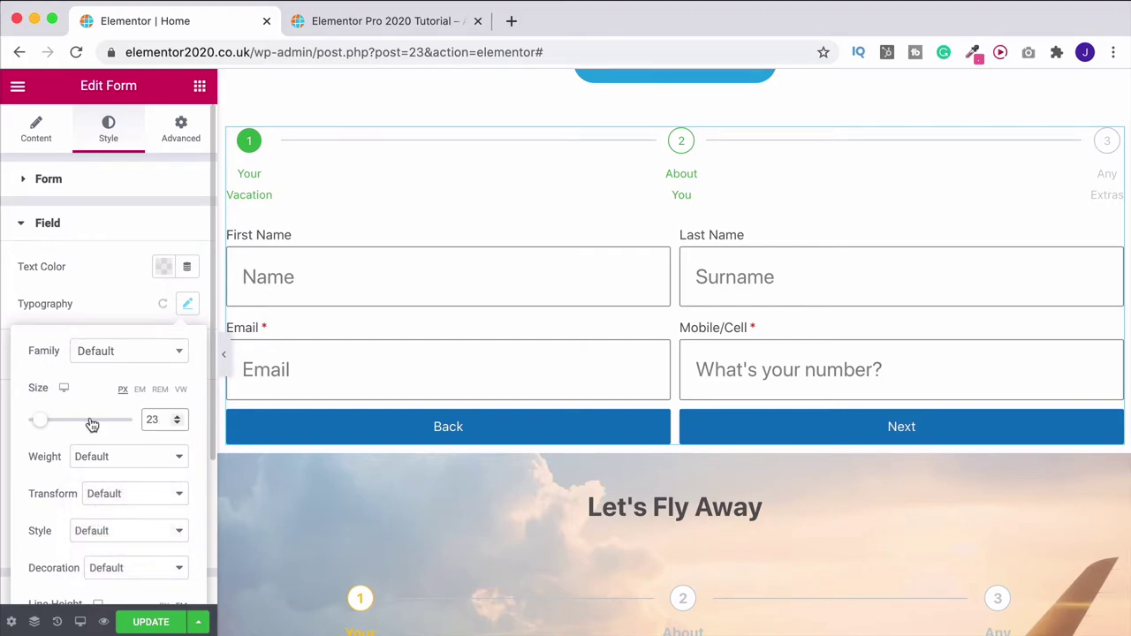
{"action": "left_click", "coordinate": [163, 303]}
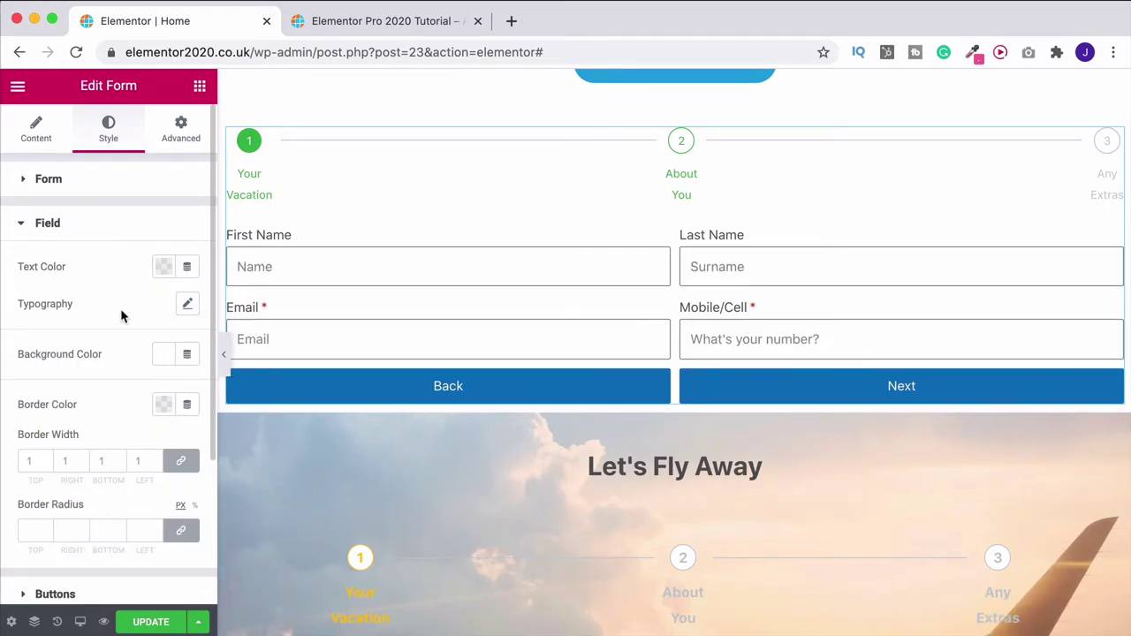
{"action": "left_click", "coordinate": [165, 360]}
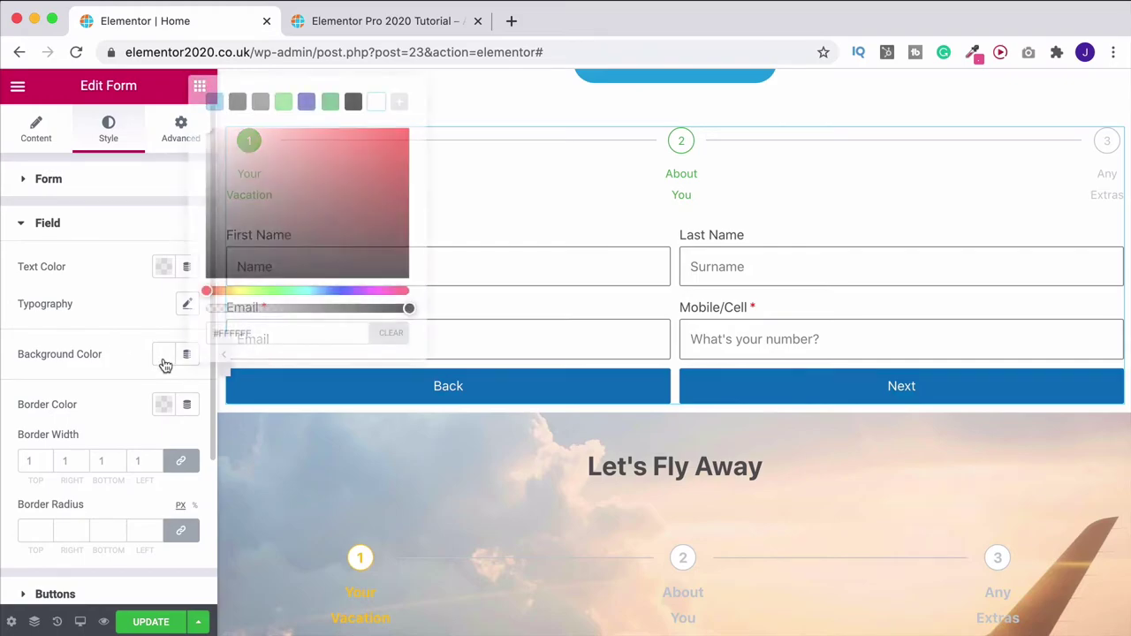
{"action": "left_click", "coordinate": [215, 102]}
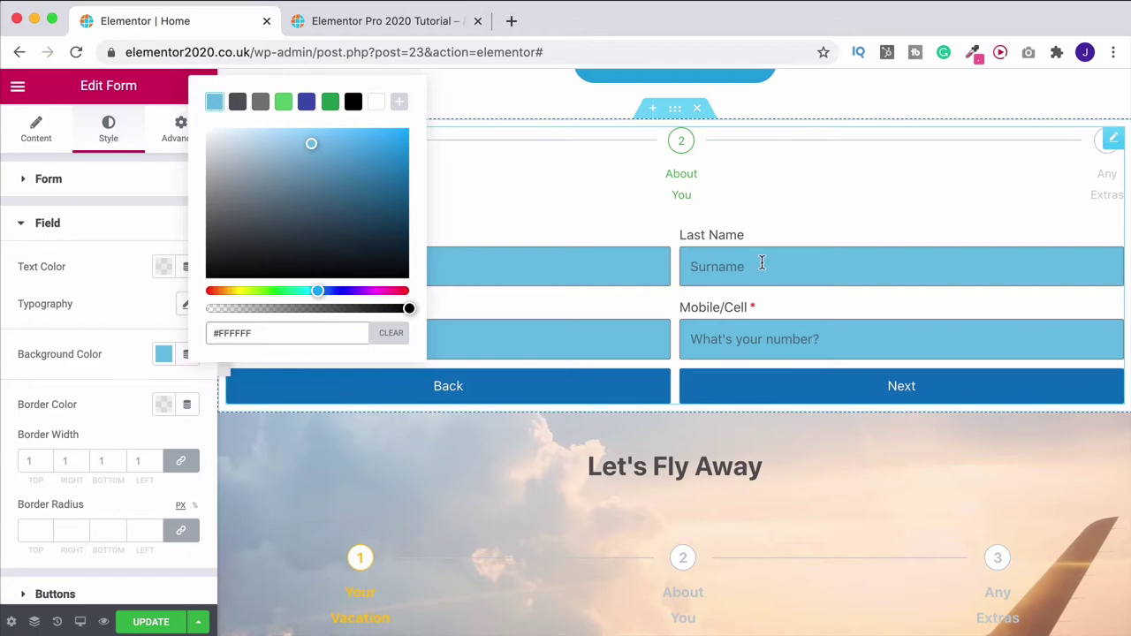
{"action": "left_click", "coordinate": [382, 106]}
{"action": "left_click", "coordinate": [76, 366]}
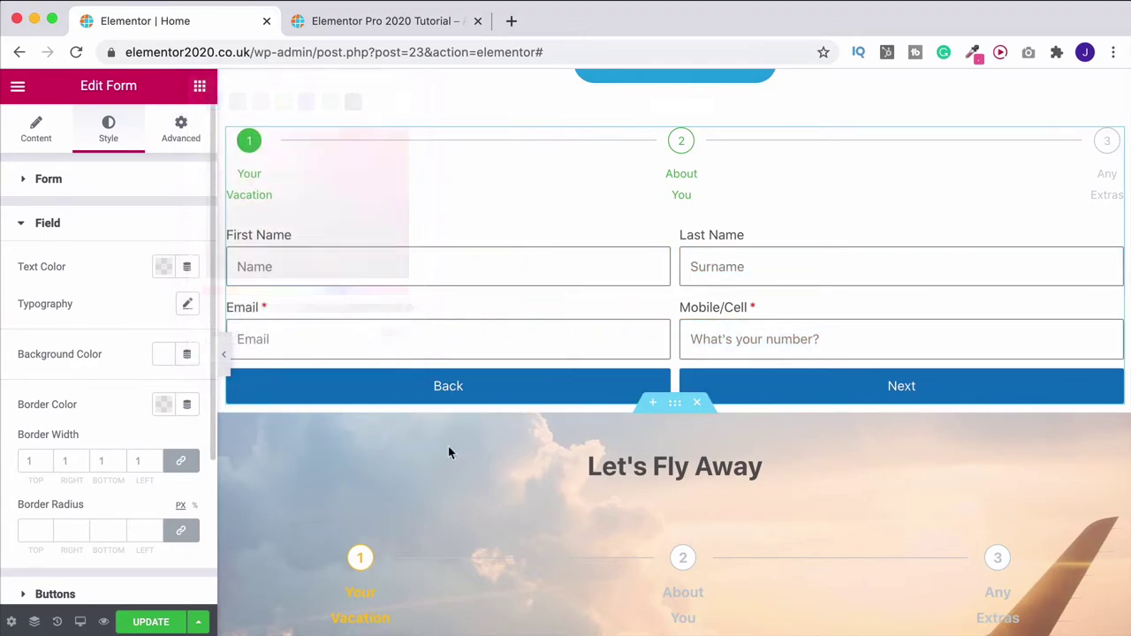
{"action": "scroll", "coordinate": [530, 449], "scroll_direction": "down", "scroll_amount": 5}
{"action": "scroll", "coordinate": [530, 456], "scroll_direction": "down", "scroll_amount": 1}
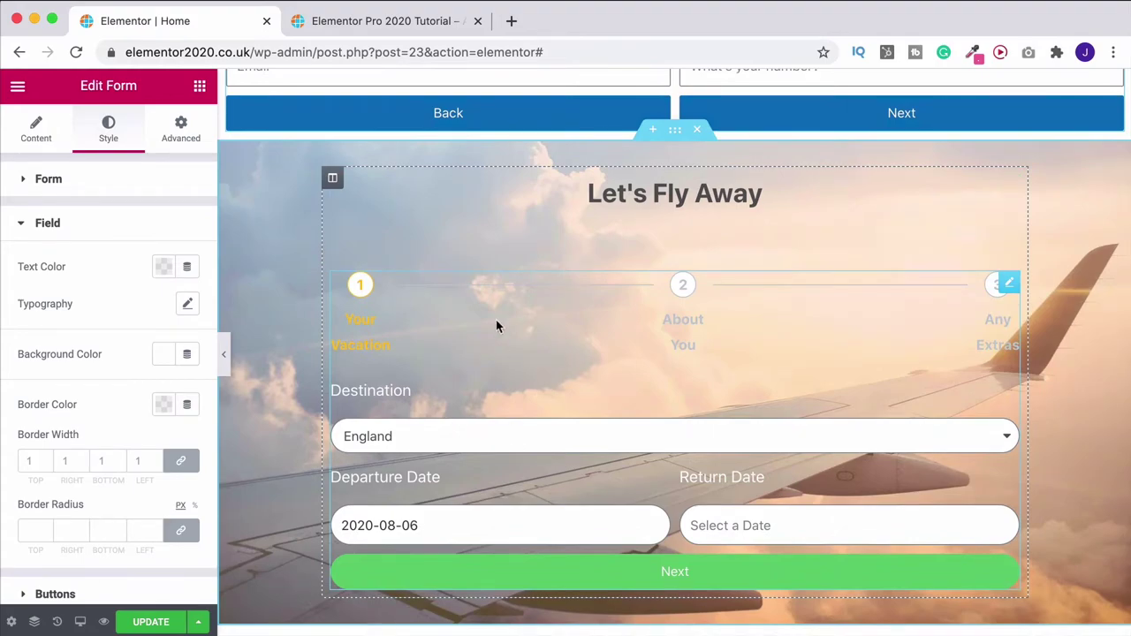
{"action": "scroll", "coordinate": [330, 310], "scroll_direction": "up", "scroll_amount": 6}
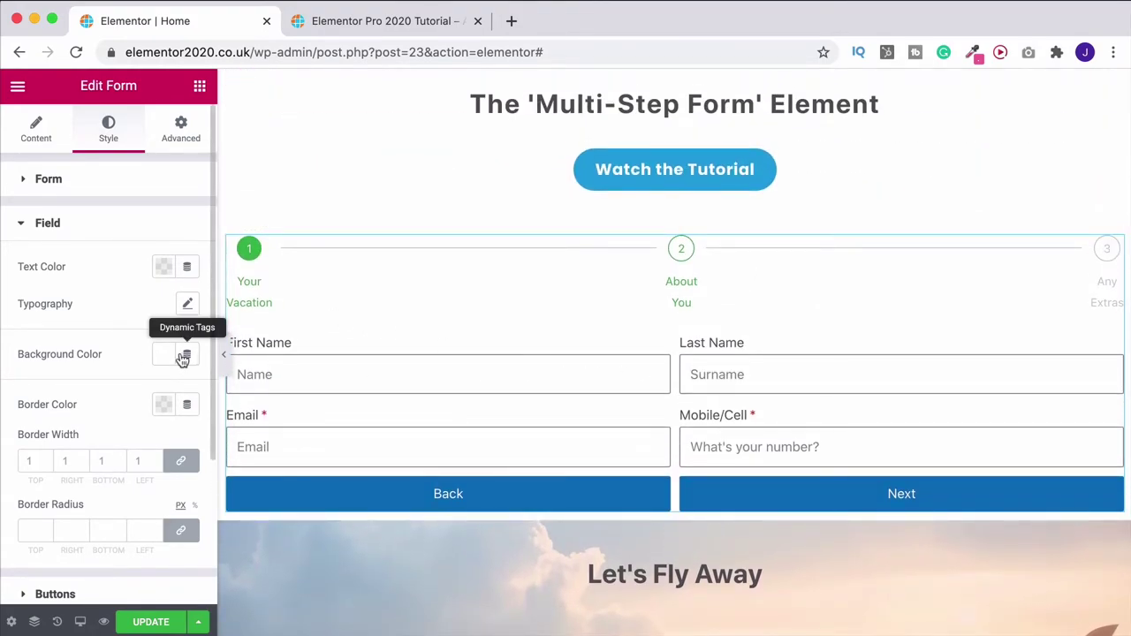
{"action": "scroll", "coordinate": [344, 392], "scroll_direction": "down", "scroll_amount": 4}
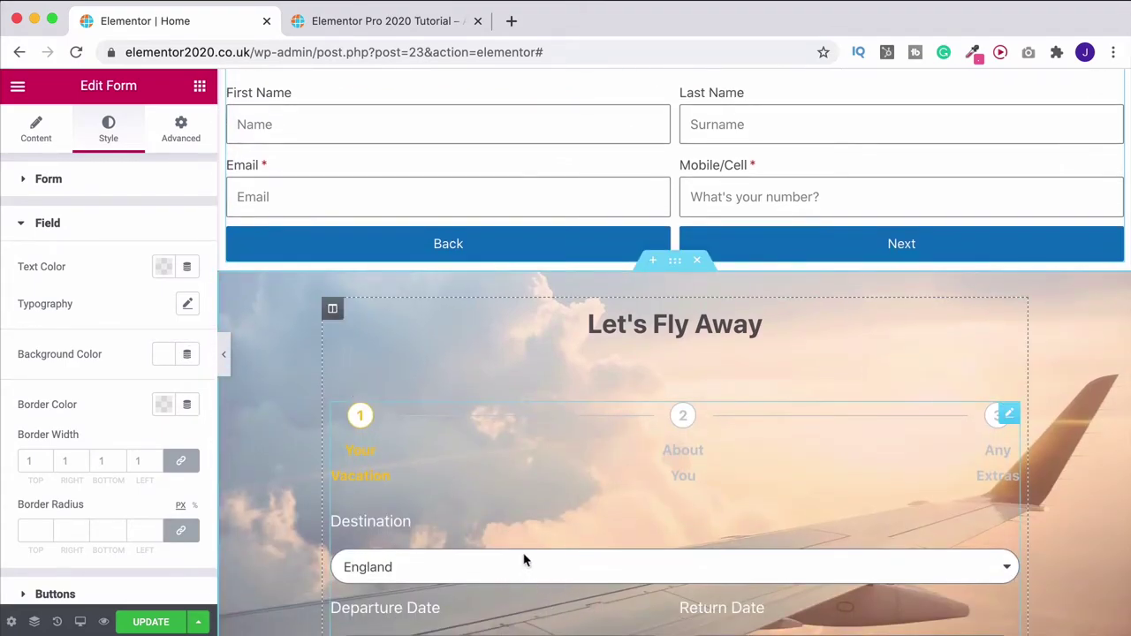
{"action": "scroll", "coordinate": [454, 483], "scroll_direction": "up", "scroll_amount": 3}
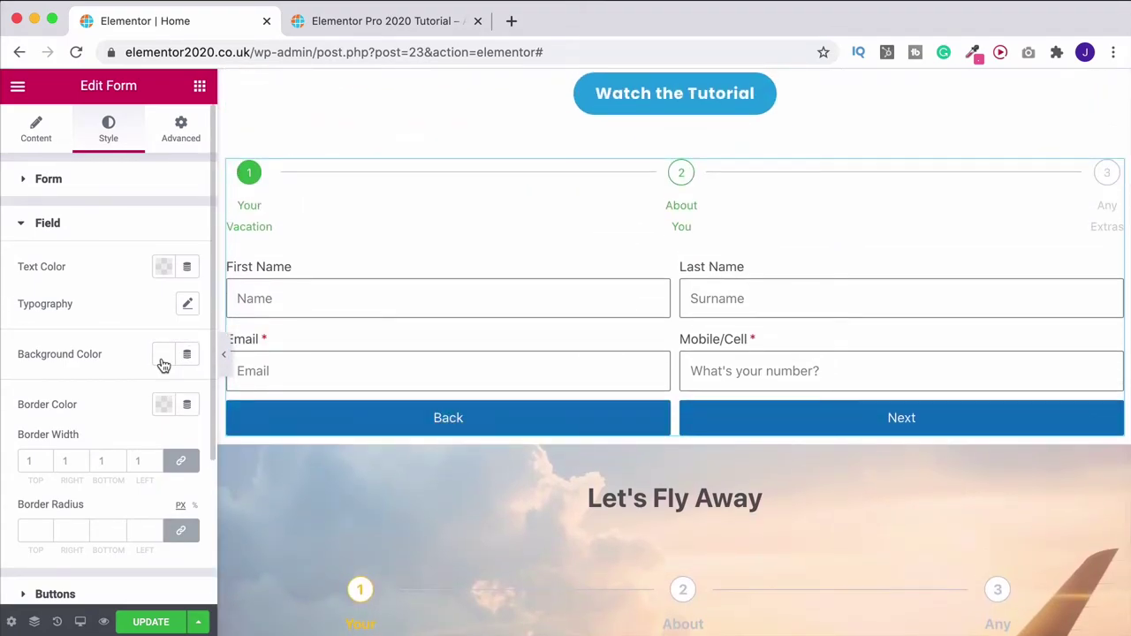
Set the input fields' border radius to 30 px on all linked sides
{"action": "scroll", "coordinate": [104, 366], "scroll_direction": "down", "scroll_amount": 1}
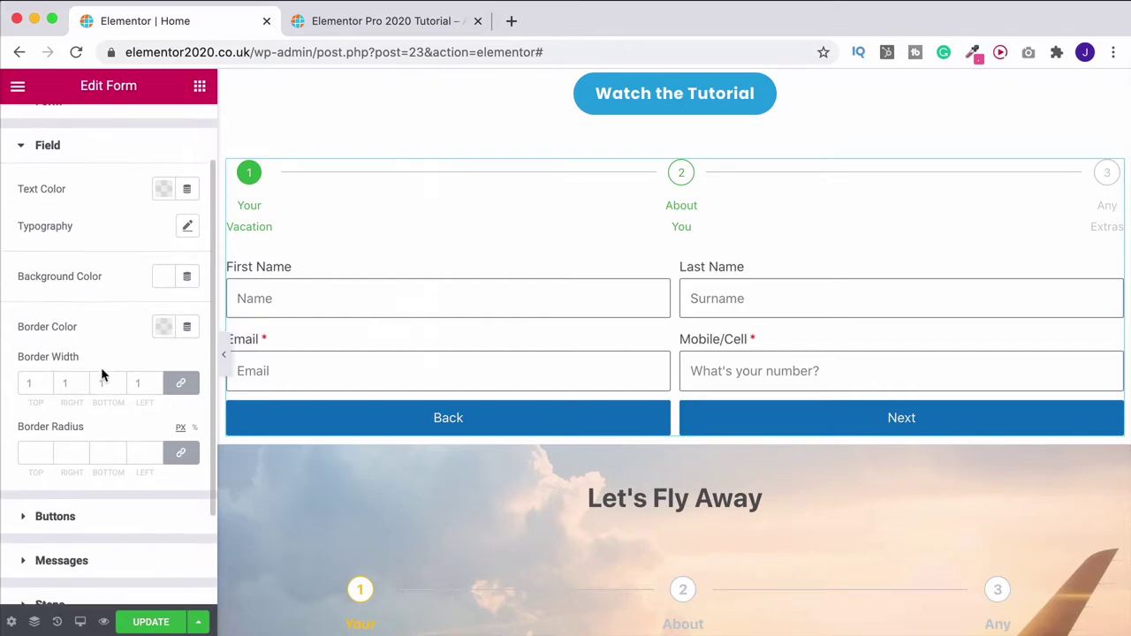
{"action": "scroll", "coordinate": [45, 381], "scroll_direction": "up", "scroll_amount": 4}
{"action": "scroll", "coordinate": [46, 383], "scroll_direction": "down", "scroll_amount": 4}
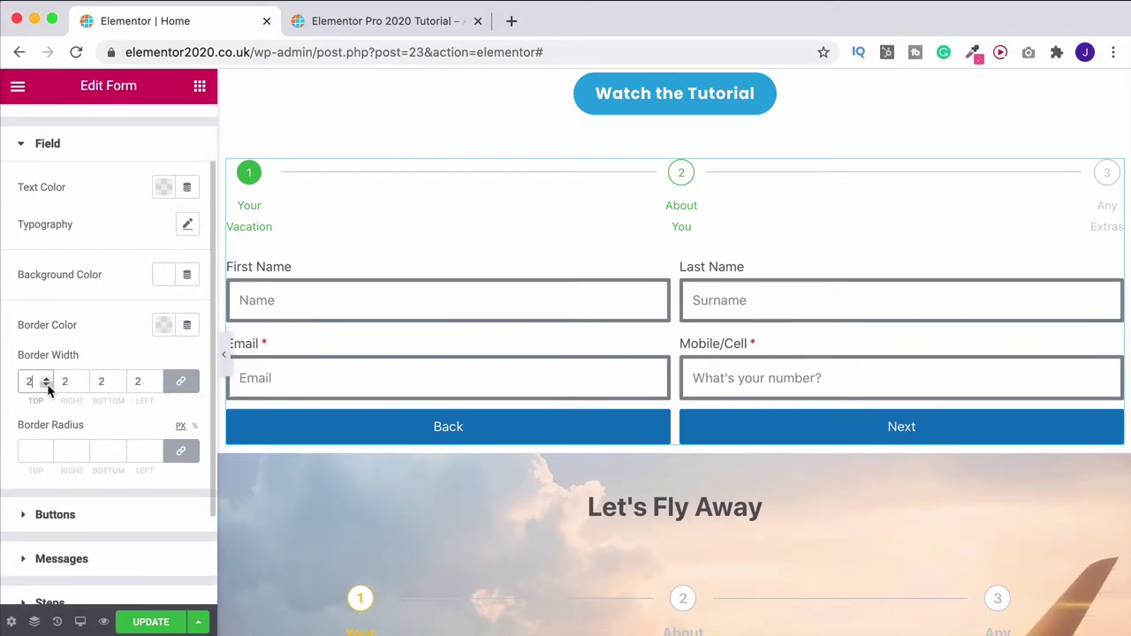
{"action": "scroll", "coordinate": [419, 426], "scroll_direction": "down", "scroll_amount": 3}
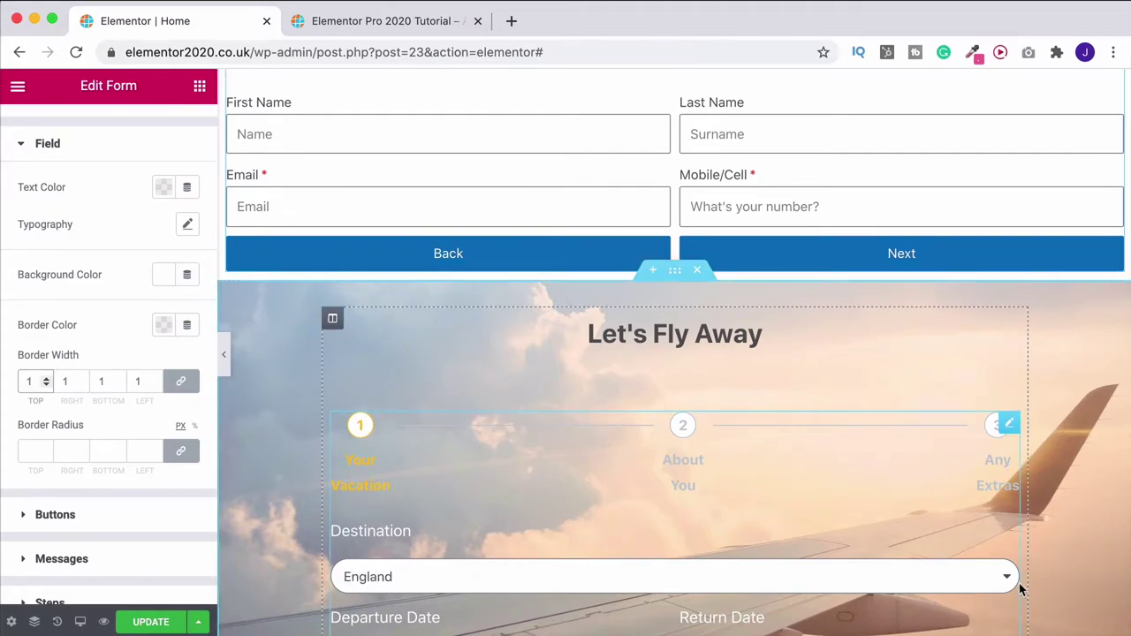
{"action": "left_click", "coordinate": [33, 451]}
{"action": "type", "text": "30"}
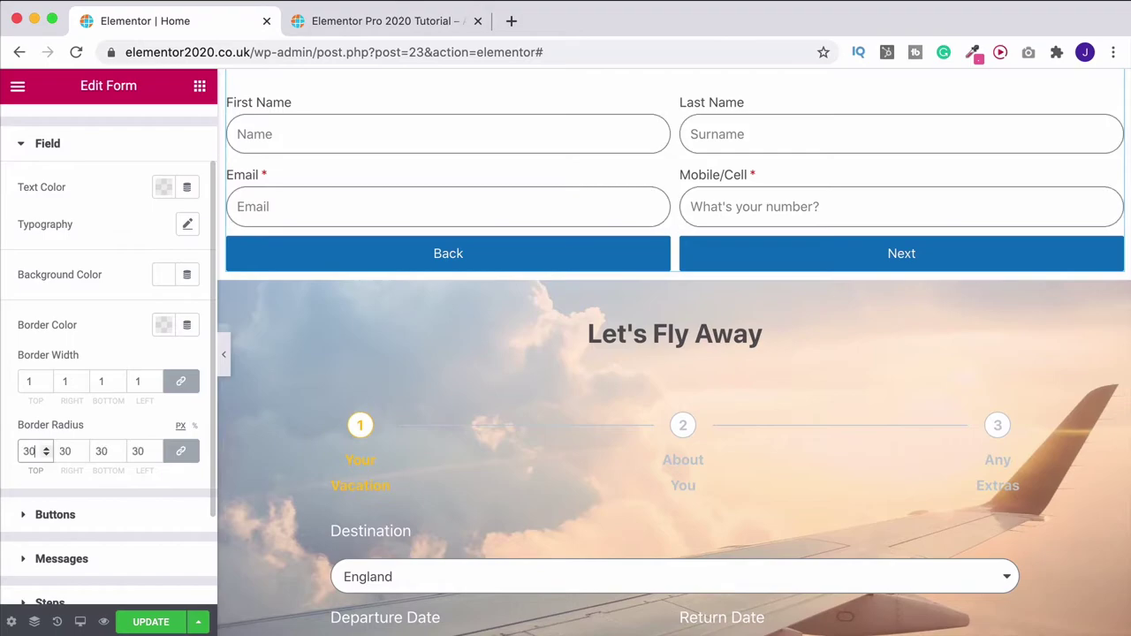
{"action": "left_click", "coordinate": [40, 507]}
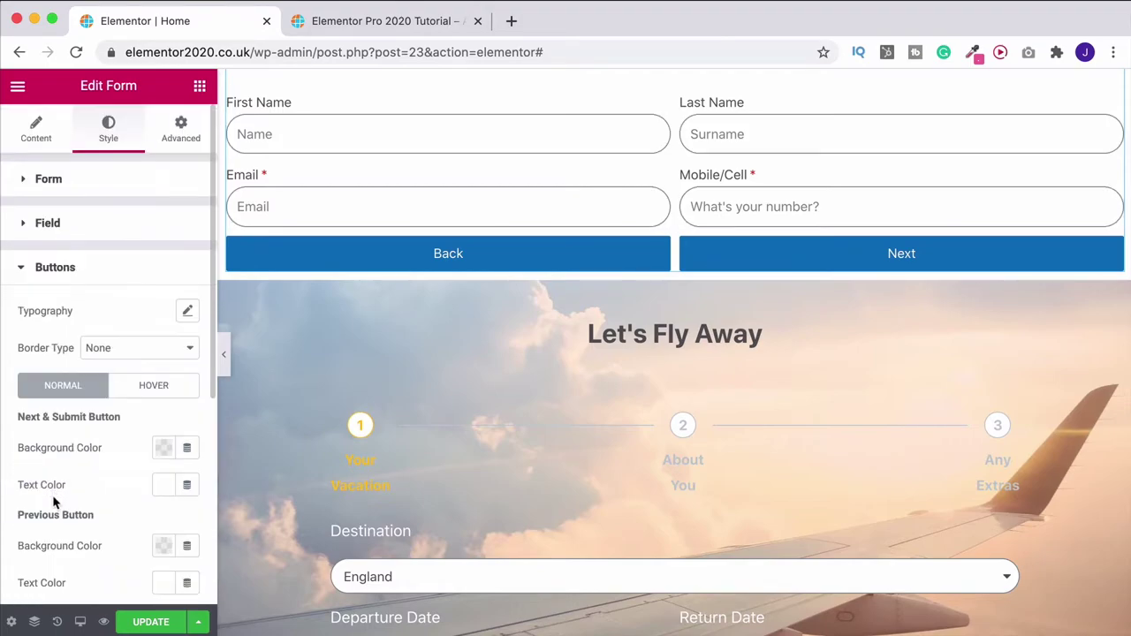
Set the buttons' border radius to 25 px
{"action": "scroll", "coordinate": [85, 430], "scroll_direction": "down", "scroll_amount": 2}
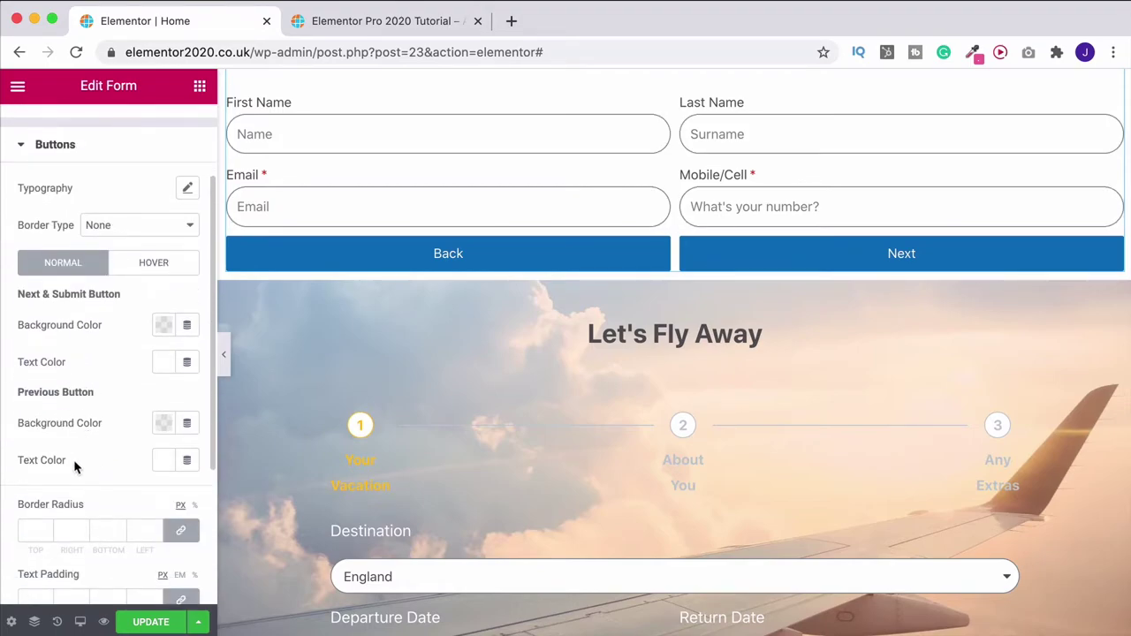
{"action": "scroll", "coordinate": [73, 460], "scroll_direction": "up", "scroll_amount": 1}
{"action": "left_click", "coordinate": [33, 570]}
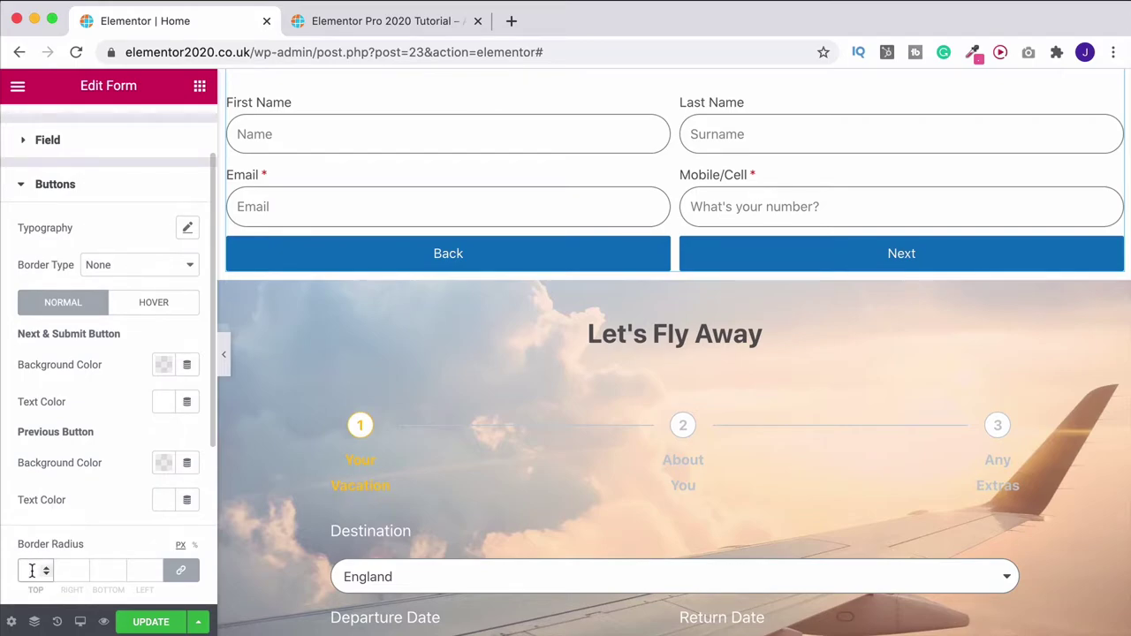
{"action": "type", "text": "25"}
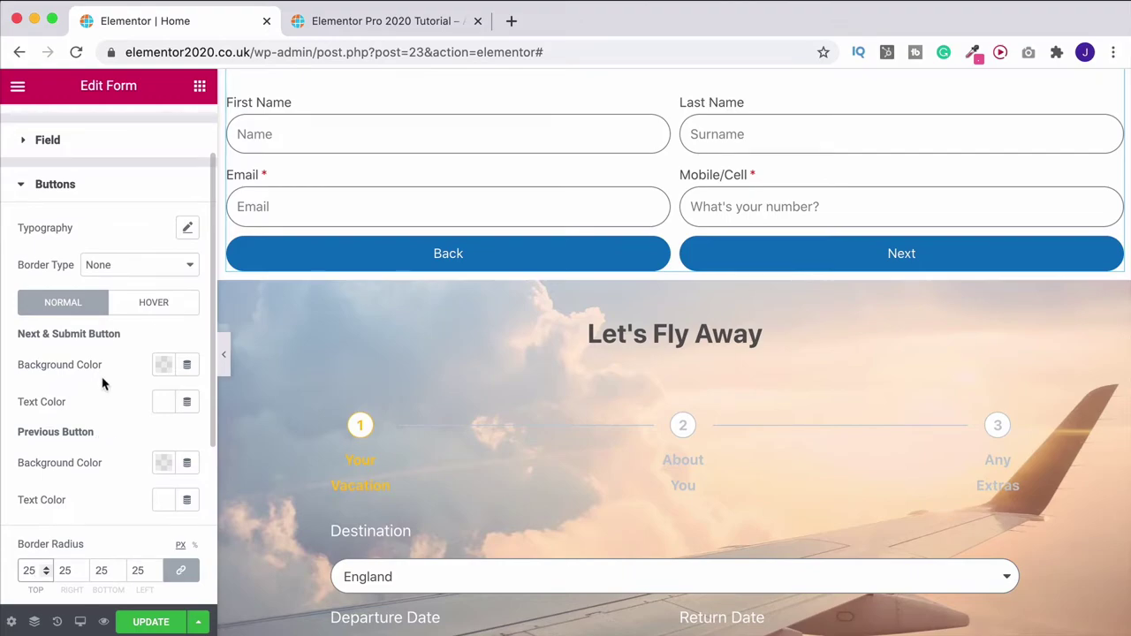
Give the Next button a green background and the Back button a light-blue one
{"action": "left_click", "coordinate": [164, 365]}
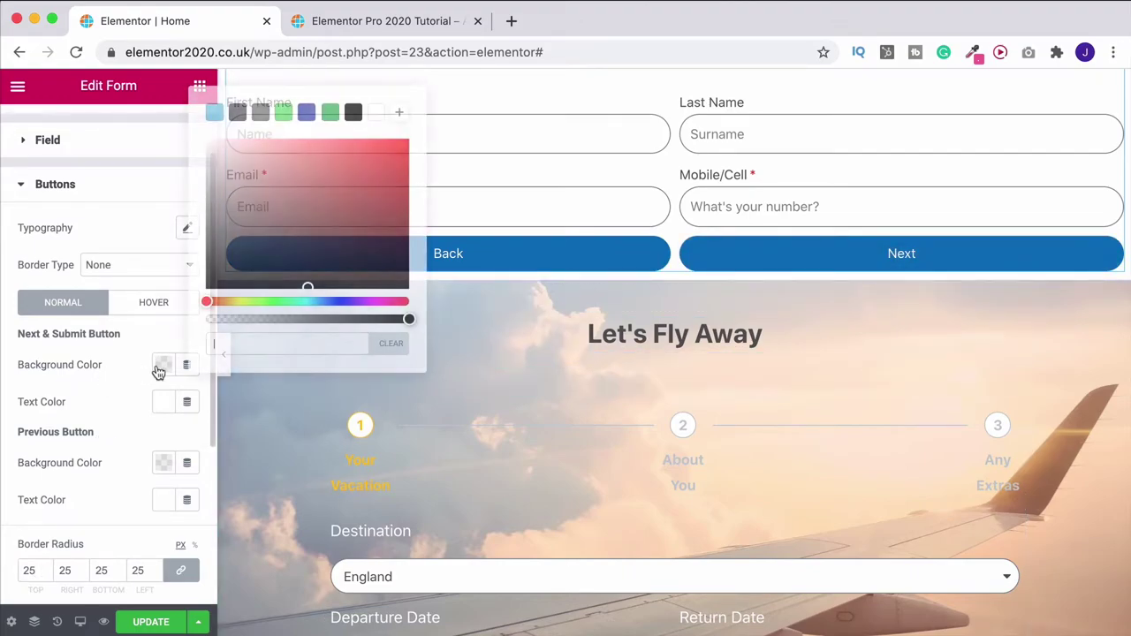
{"action": "left_click", "coordinate": [287, 111]}
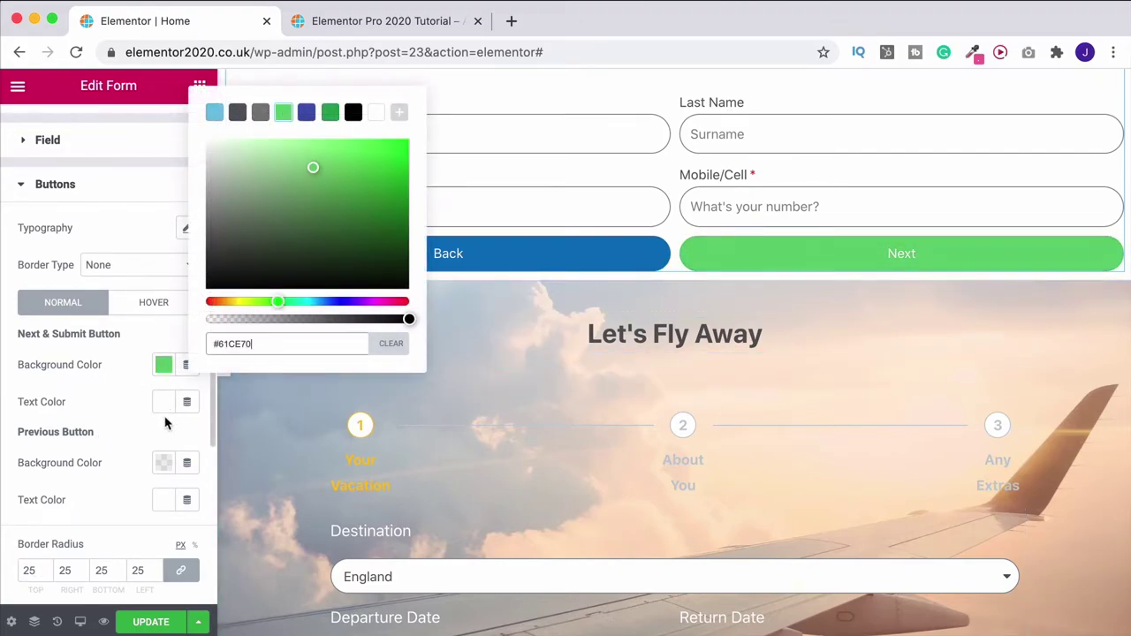
{"action": "left_click", "coordinate": [141, 455]}
{"action": "left_click", "coordinate": [162, 463]}
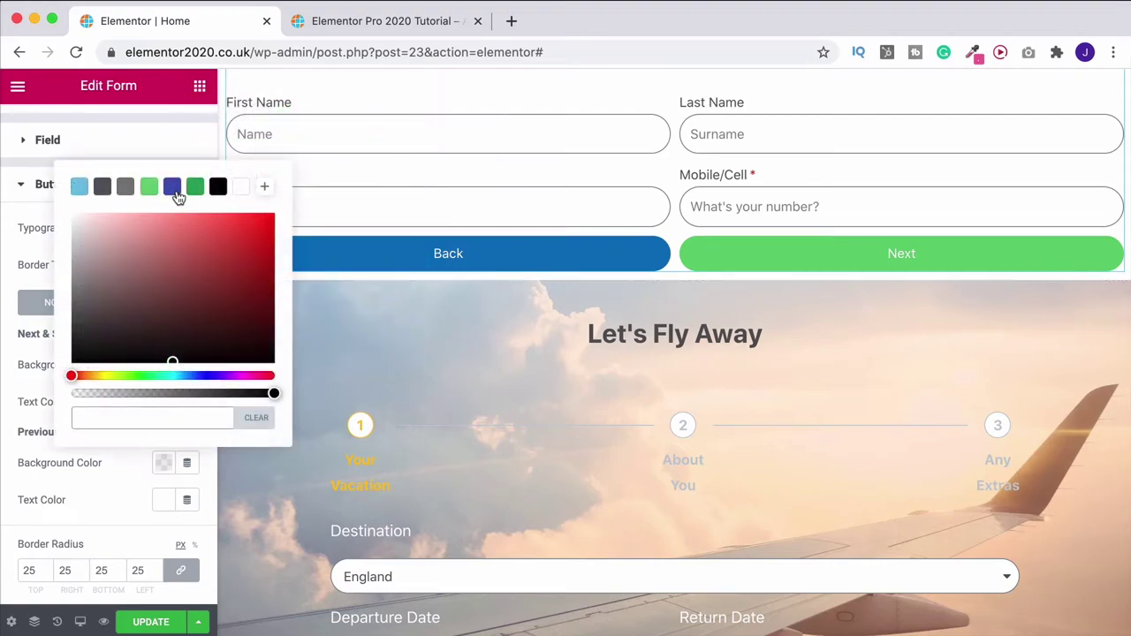
{"action": "left_click", "coordinate": [80, 187]}
{"action": "left_click_drag", "start_coordinate": [207, 247], "coordinate": [260, 225]}
{"action": "left_click", "coordinate": [15, 310]}
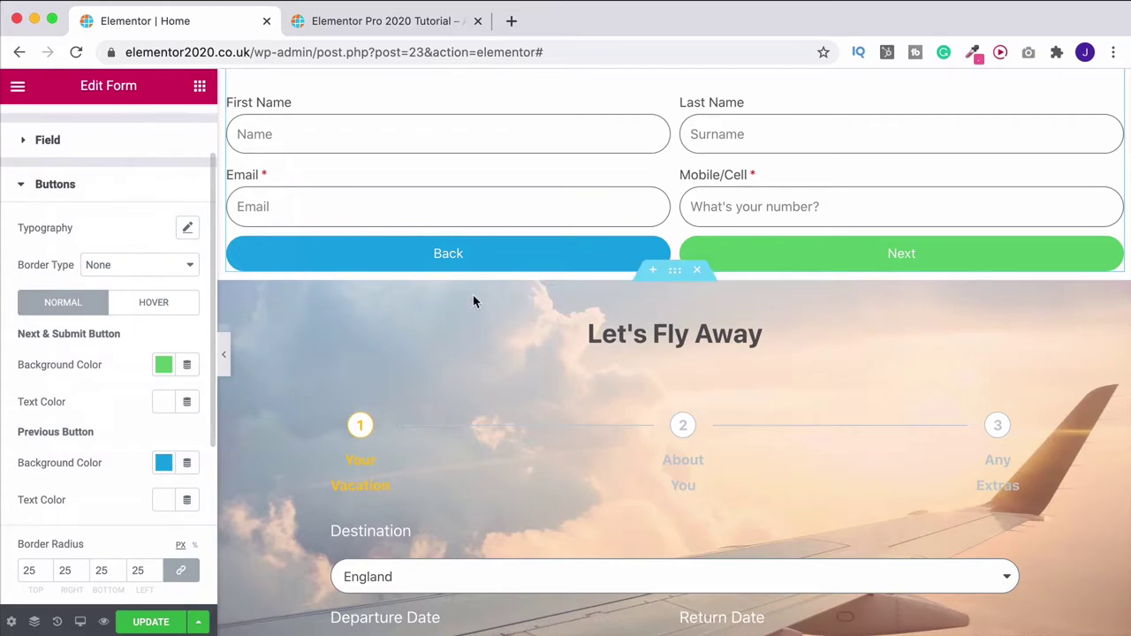
Make the button text bold and collapse the Buttons section
{"action": "left_click", "coordinate": [186, 229]}
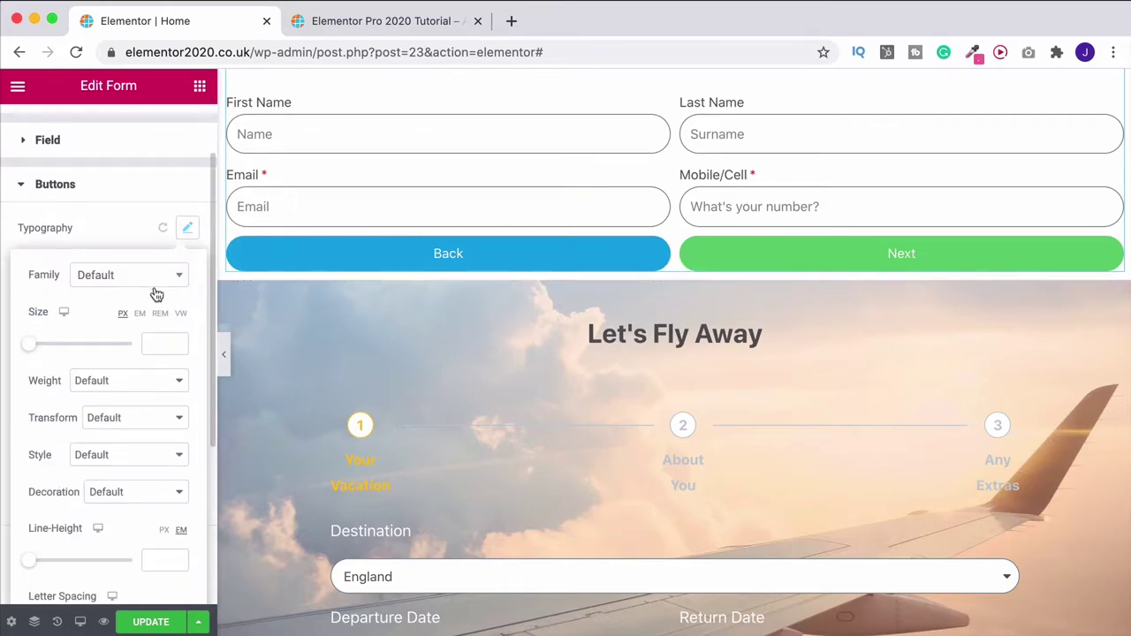
{"action": "left_click", "coordinate": [115, 387]}
{"action": "left_click", "coordinate": [98, 412]}
{"action": "left_click", "coordinate": [14, 241]}
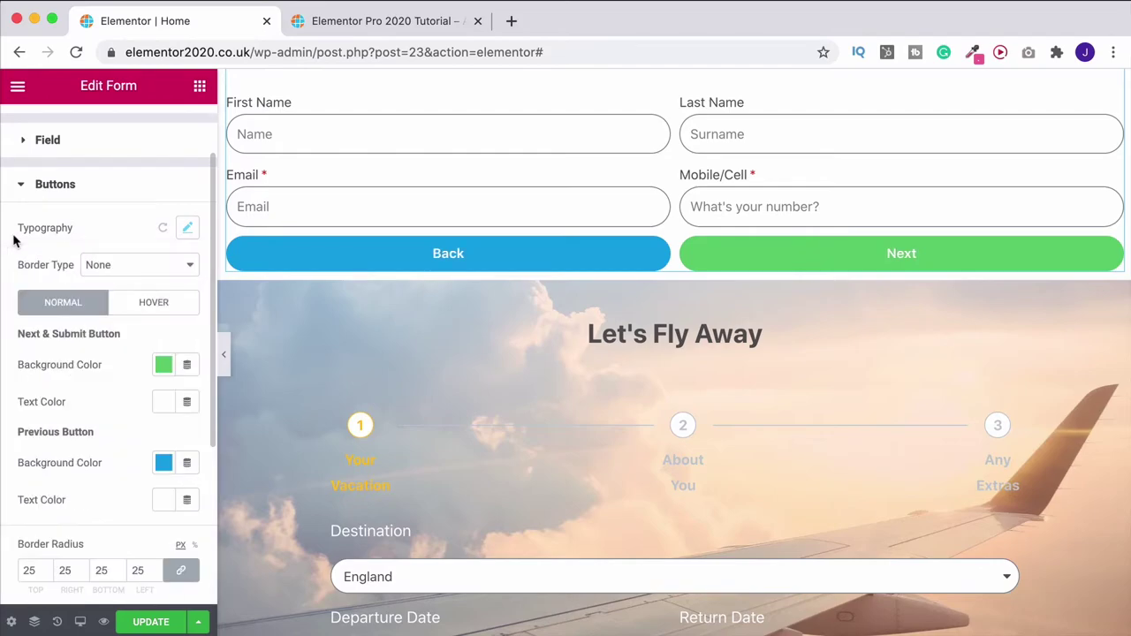
{"action": "left_click", "coordinate": [55, 184]}
{"action": "scroll", "coordinate": [282, 239], "scroll_direction": "up", "scroll_amount": 3}
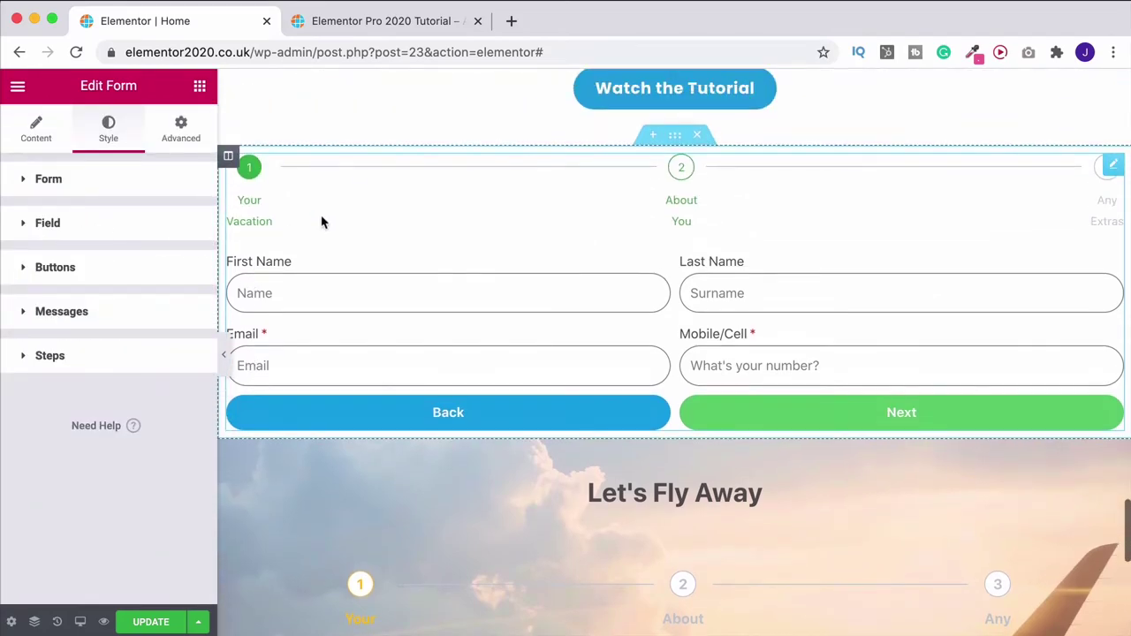
Make completed steps light green (#61CE70), keeping their secondary colour white
{"action": "scroll", "coordinate": [586, 236], "scroll_direction": "down", "scroll_amount": 2}
{"action": "scroll", "coordinate": [539, 371], "scroll_direction": "up", "scroll_amount": 1}
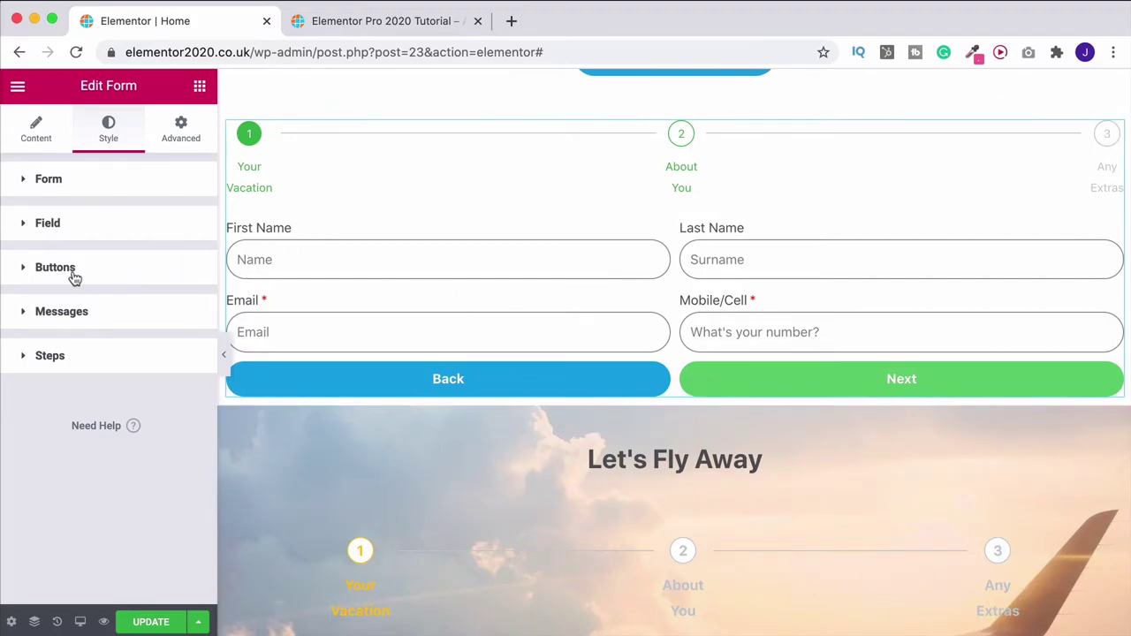
{"action": "left_click", "coordinate": [102, 370]}
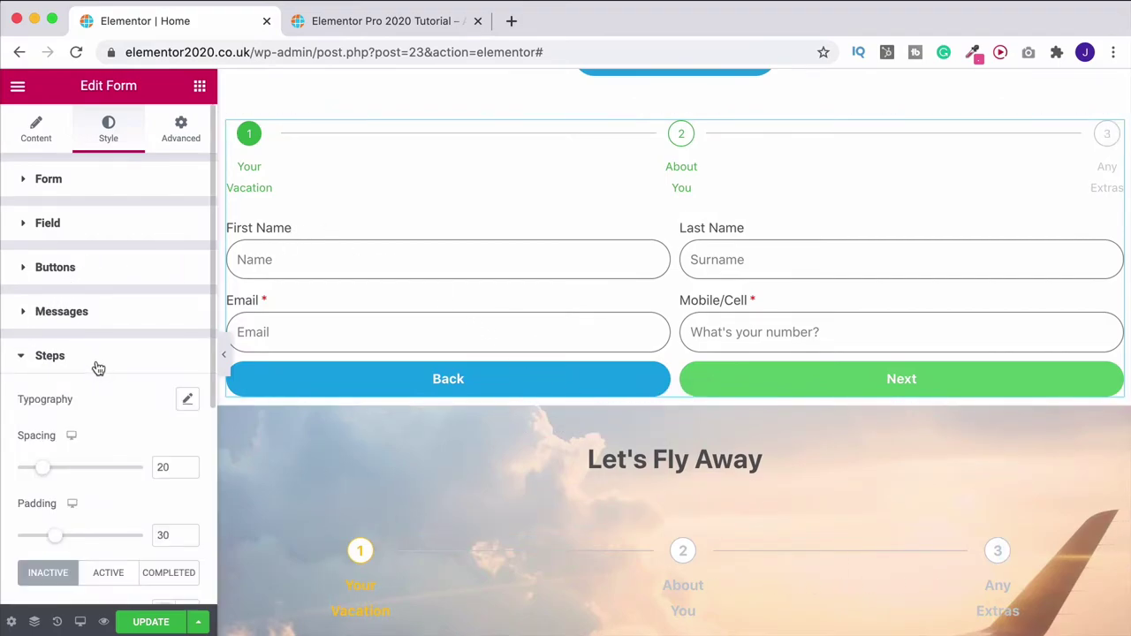
{"action": "scroll", "coordinate": [95, 369], "scroll_direction": "down", "scroll_amount": 4}
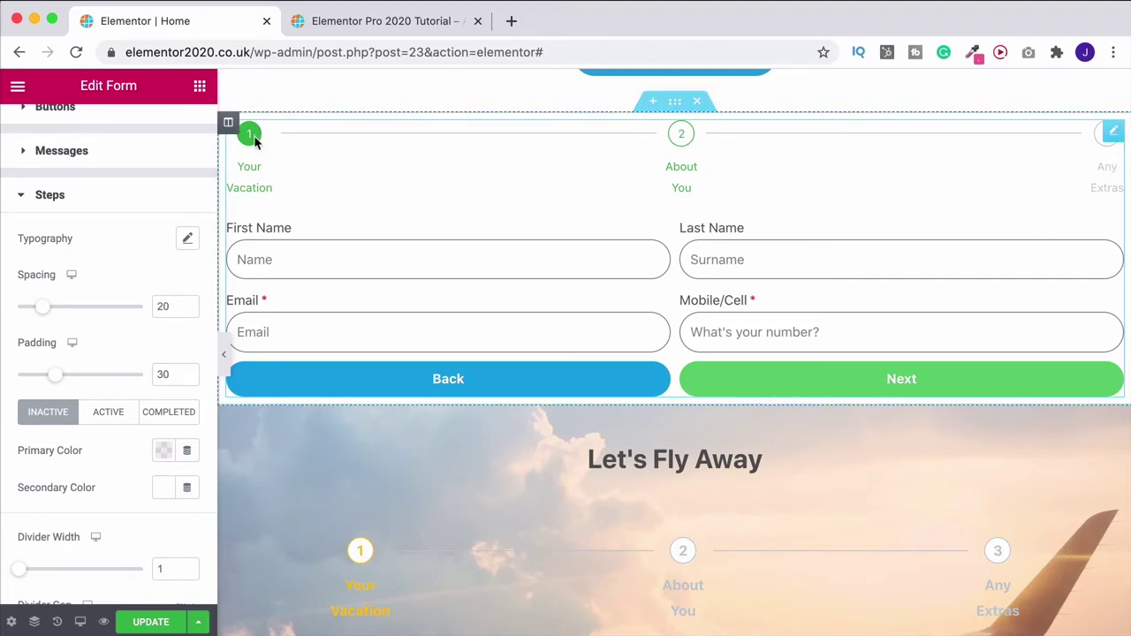
{"action": "left_click", "coordinate": [162, 416]}
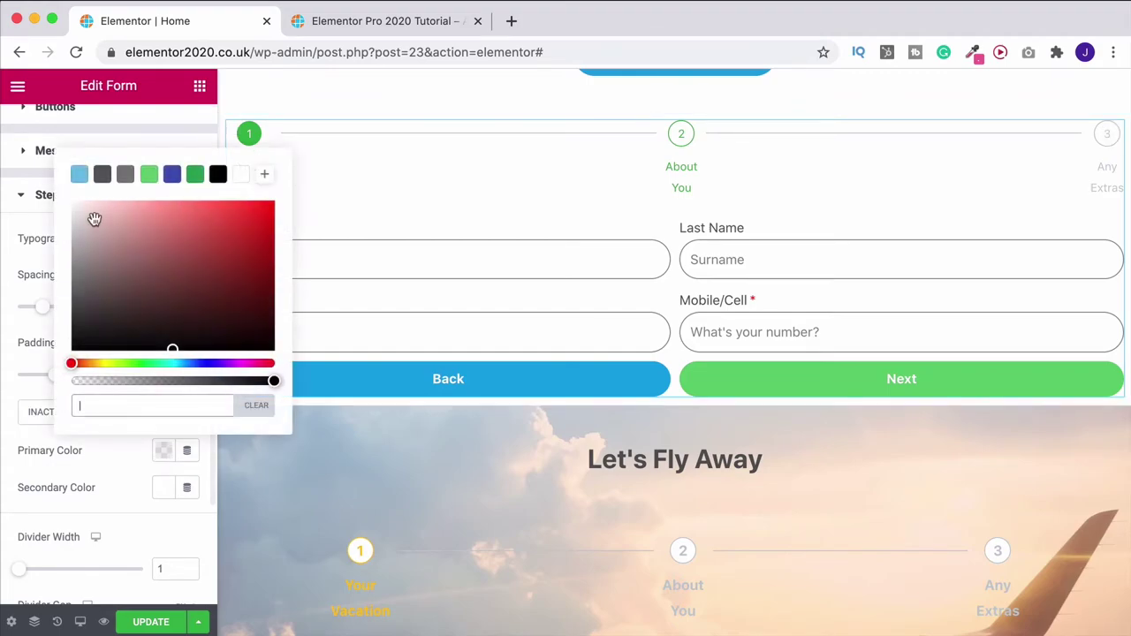
{"action": "left_click", "coordinate": [150, 176]}
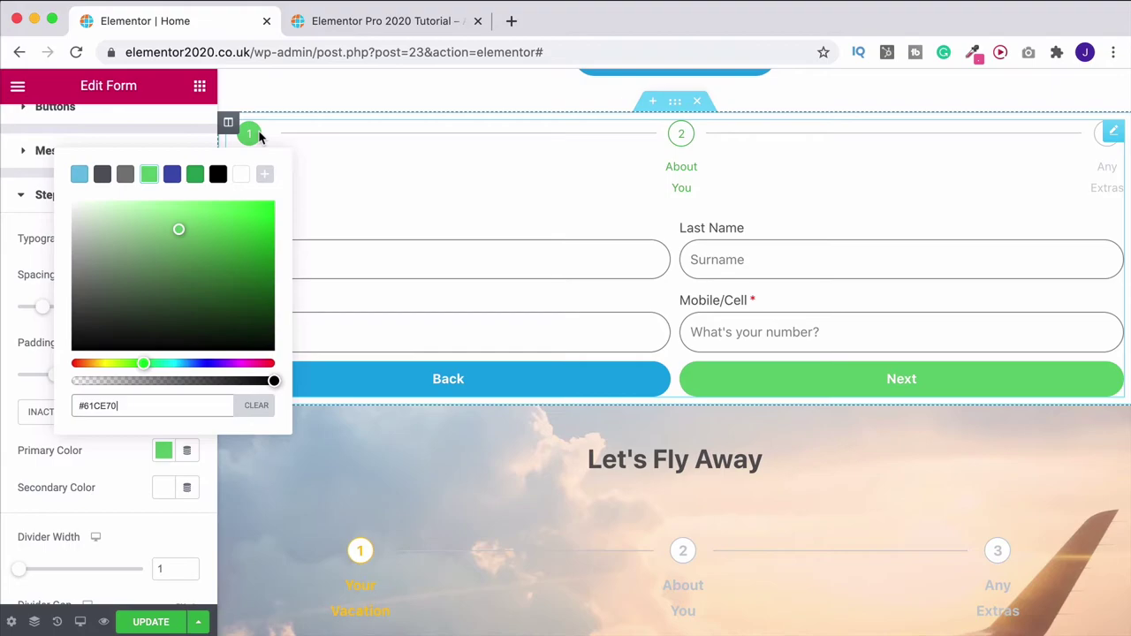
{"action": "left_click", "coordinate": [124, 477]}
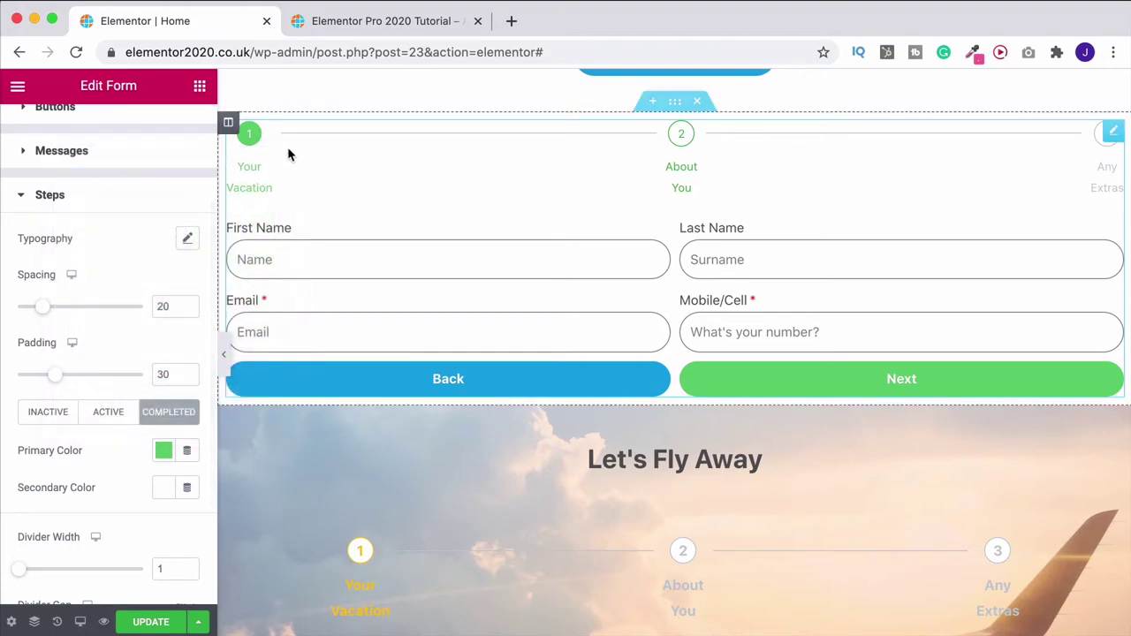
{"action": "left_click", "coordinate": [167, 489]}
{"action": "left_click", "coordinate": [269, 246]}
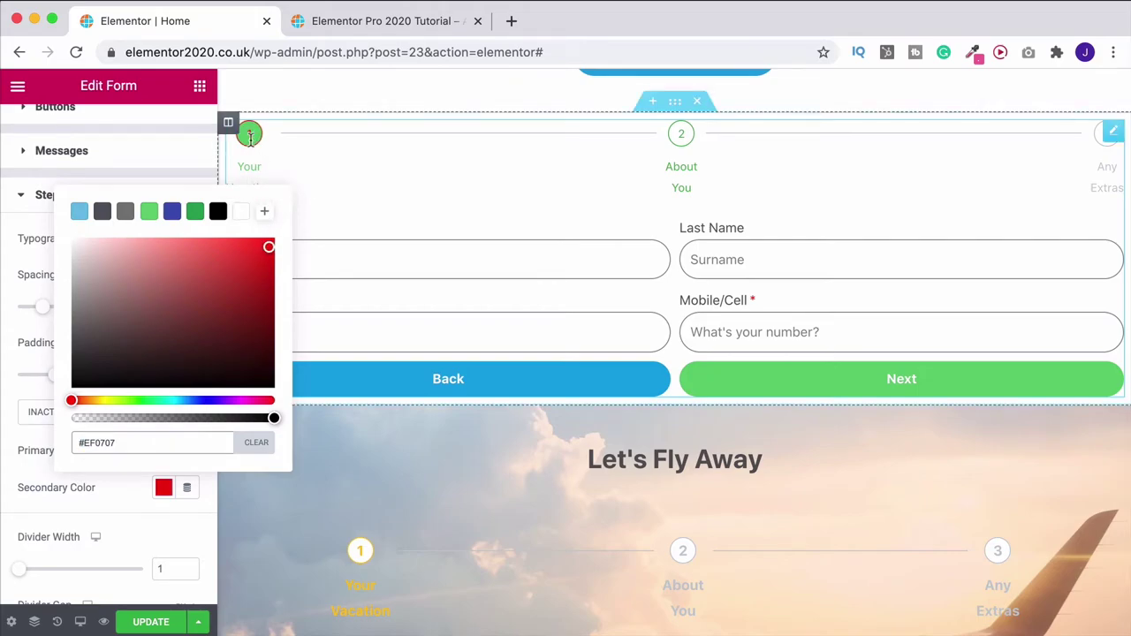
{"action": "left_click", "coordinate": [240, 212]}
{"action": "left_click", "coordinate": [5, 406]}
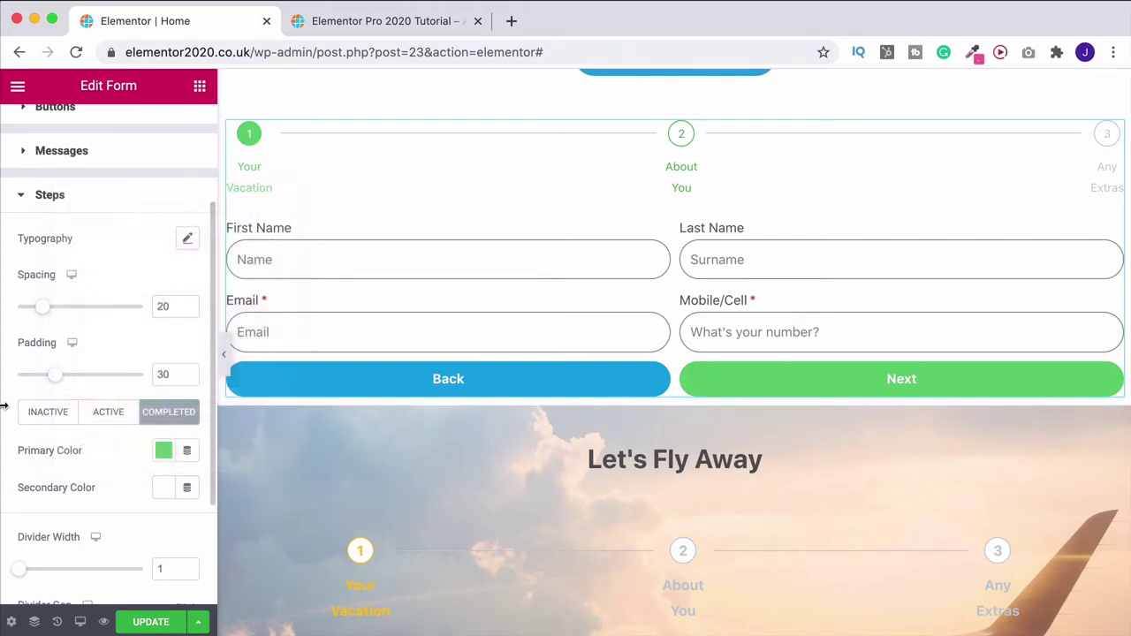
Set the active step's primary colour to bright orange (#FFA300)
{"action": "left_click", "coordinate": [109, 413]}
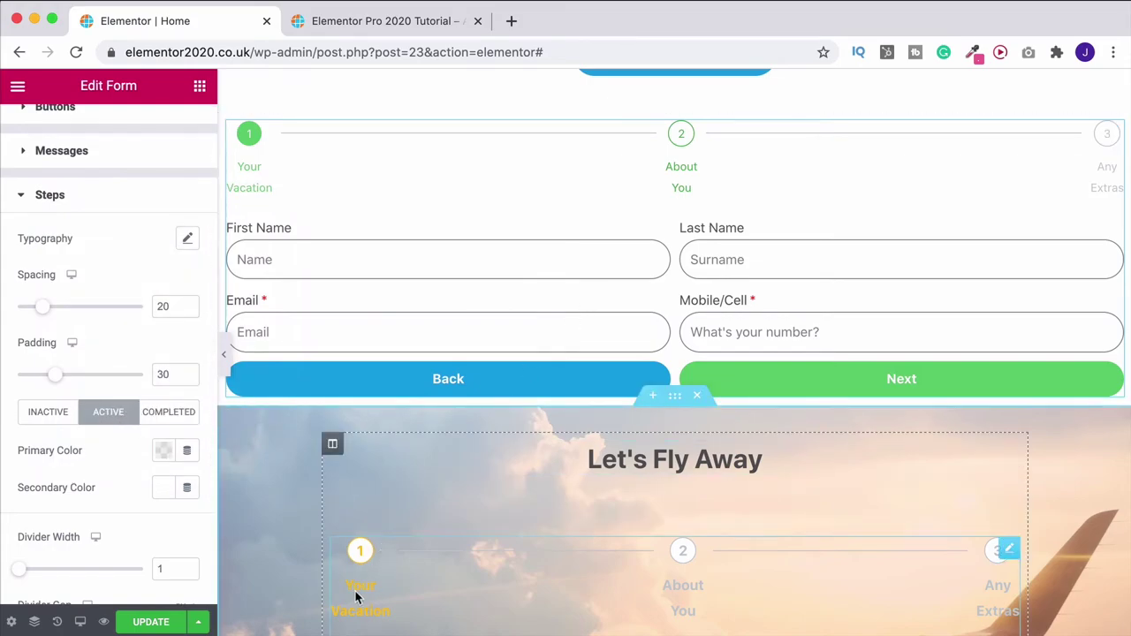
{"action": "left_click", "coordinate": [163, 450]}
{"action": "left_click", "coordinate": [93, 363]}
{"action": "left_click", "coordinate": [272, 202]}
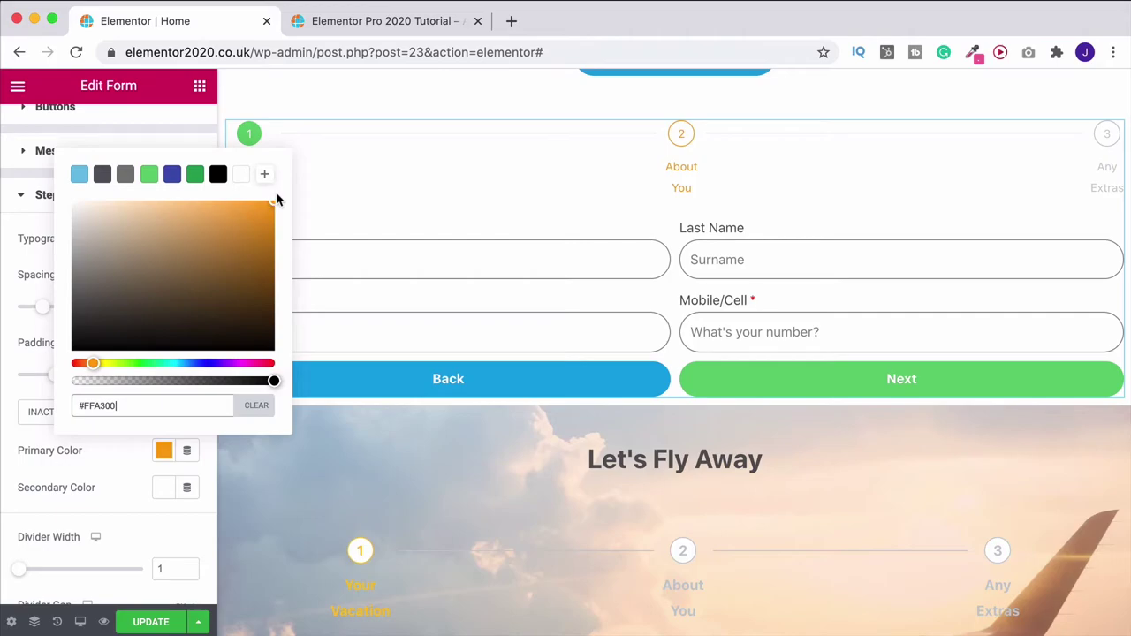
{"action": "left_click", "coordinate": [7, 255]}
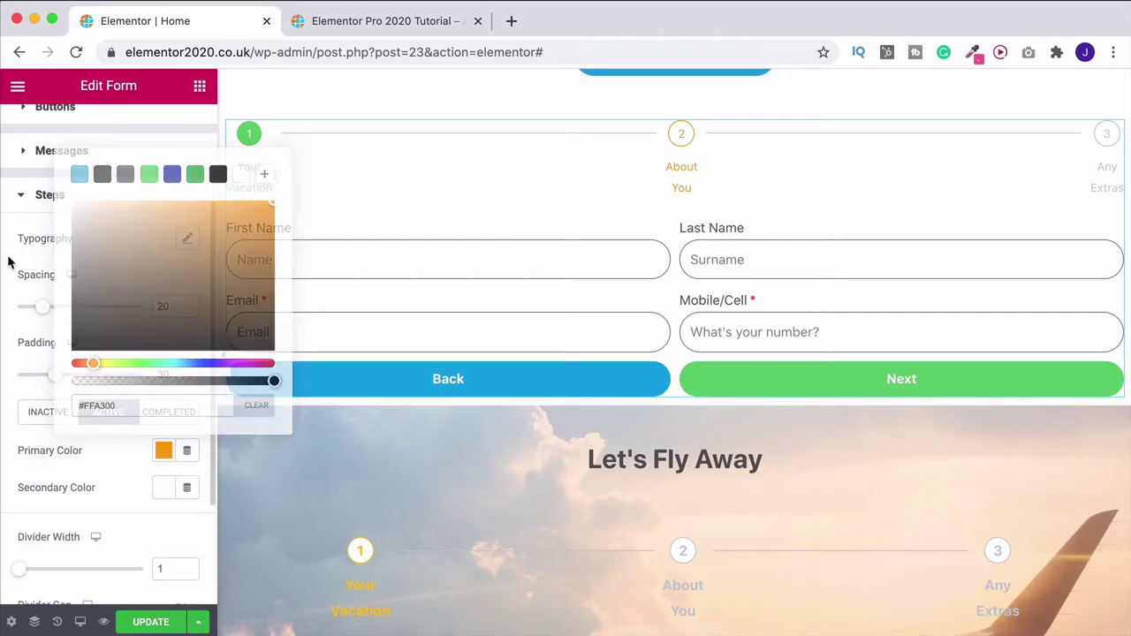
{"action": "left_click", "coordinate": [48, 415]}
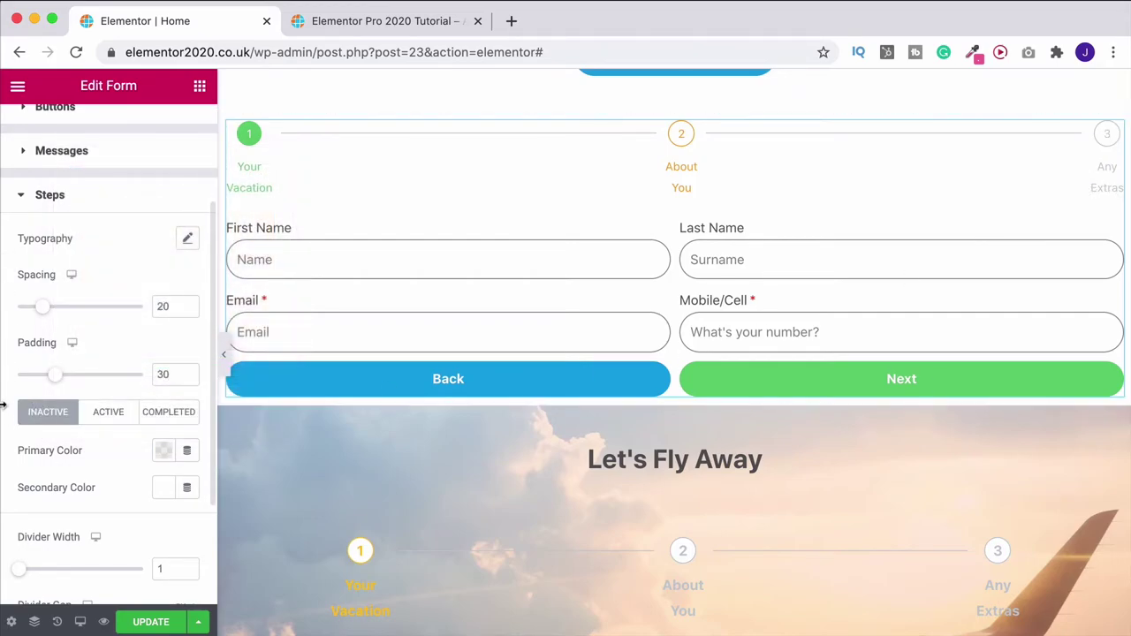
Make the step labels bold at size 15
{"action": "scroll", "coordinate": [22, 406], "scroll_direction": "up", "scroll_amount": 3}
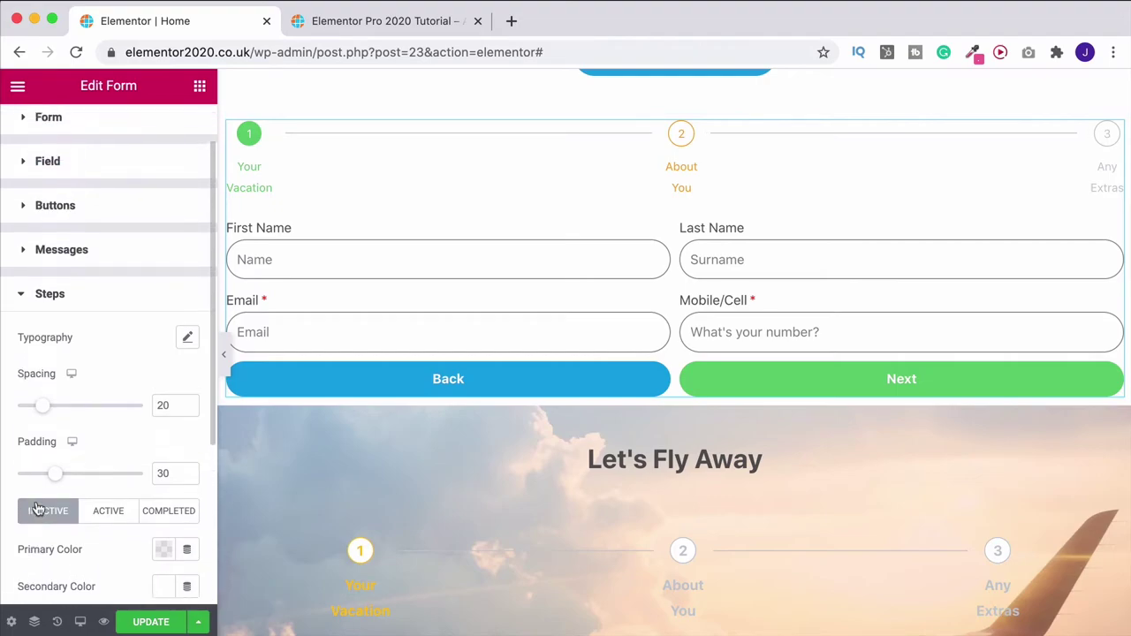
{"action": "left_click", "coordinate": [188, 344]}
{"action": "left_click", "coordinate": [27, 463]}
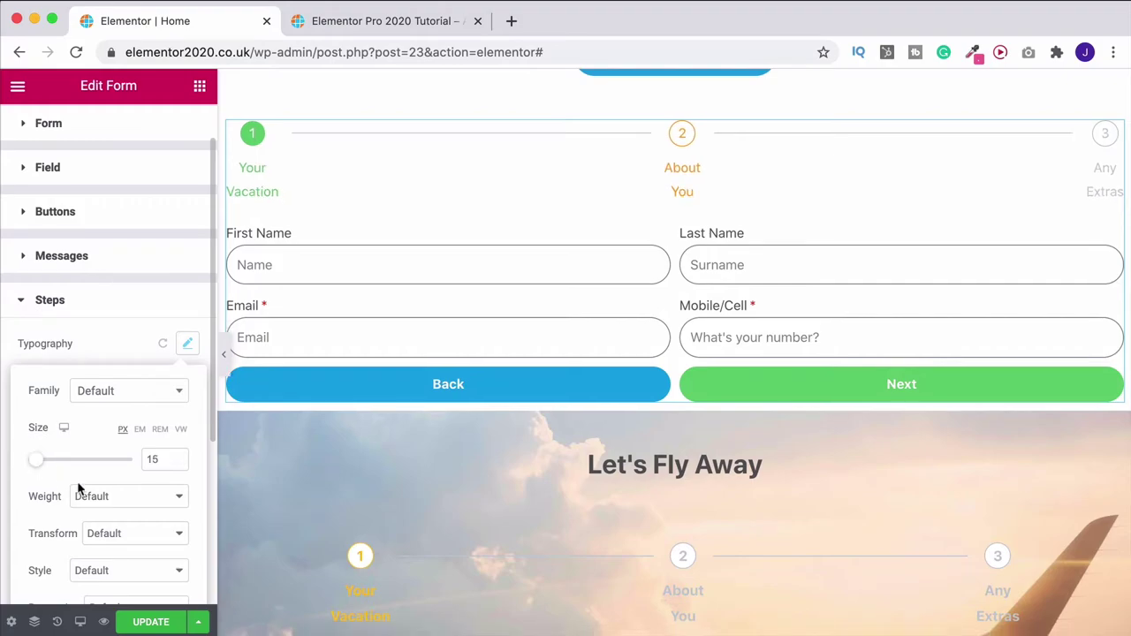
{"action": "left_click", "coordinate": [93, 496]}
{"action": "left_click", "coordinate": [95, 527]}
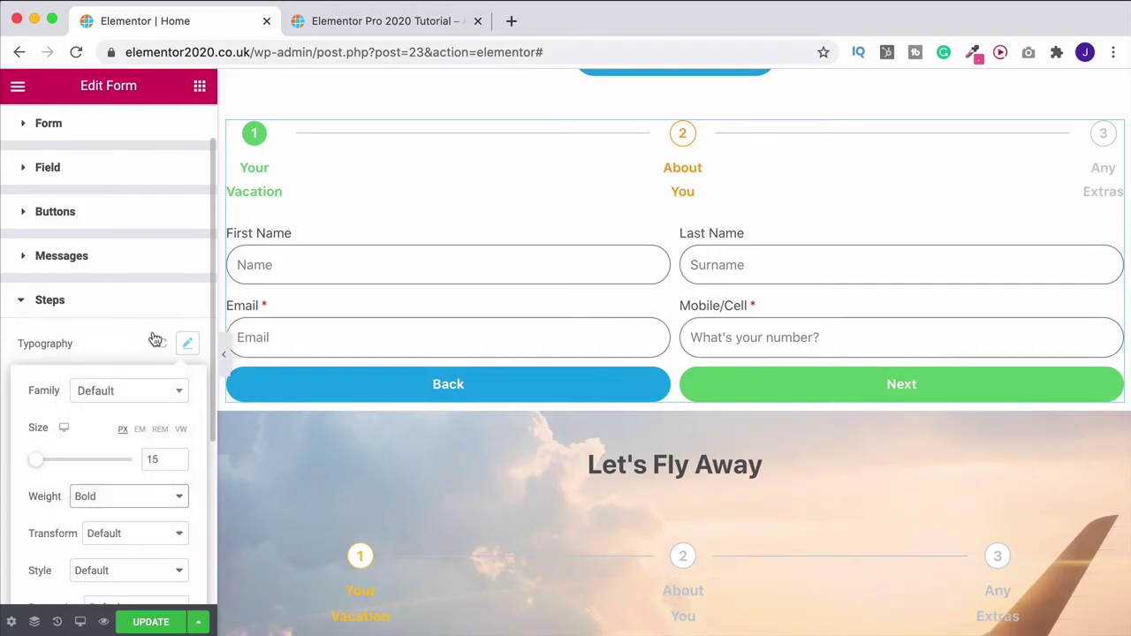
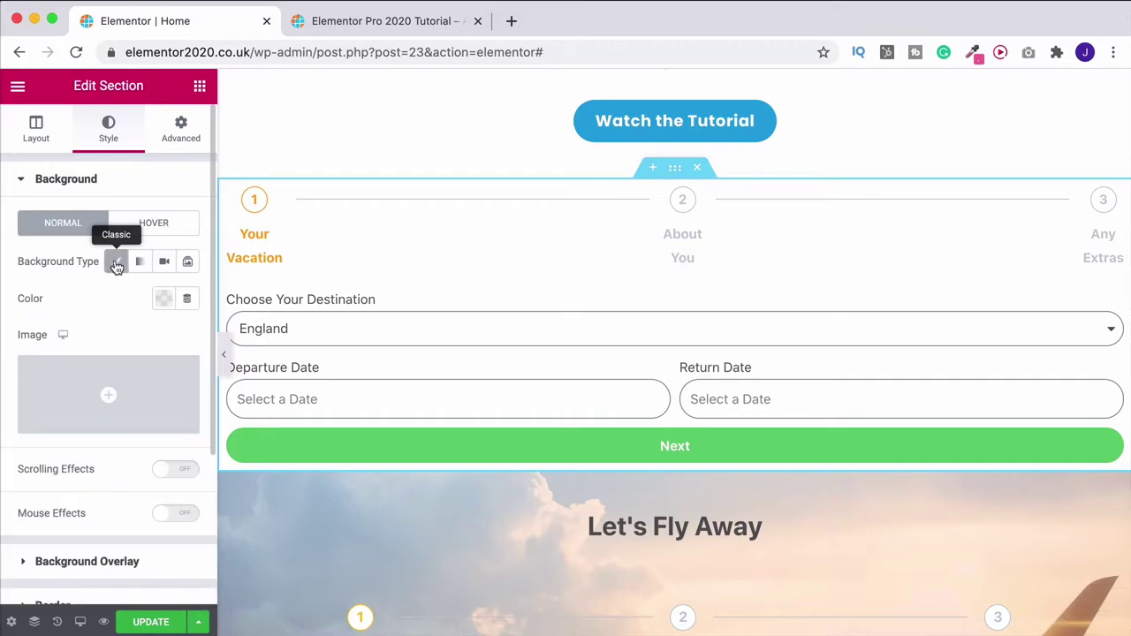
Set the airplane-wing sky photo as the section background: centre center, no-repeat, cover
{"action": "left_click", "coordinate": [81, 396]}
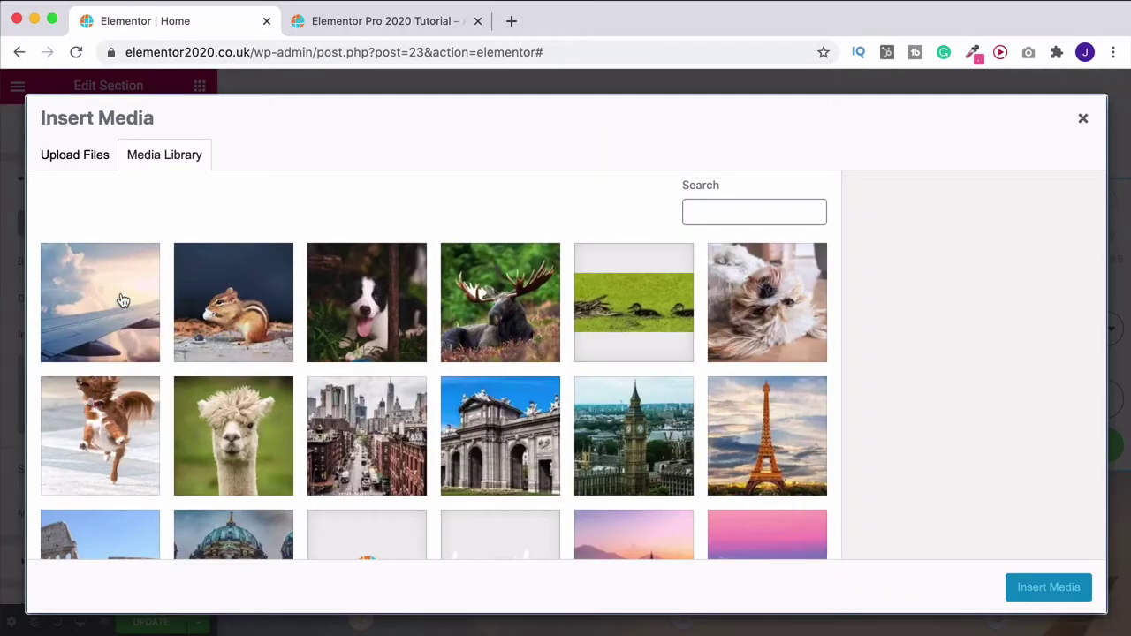
{"action": "left_click", "coordinate": [119, 288]}
{"action": "left_click", "coordinate": [1049, 588]}
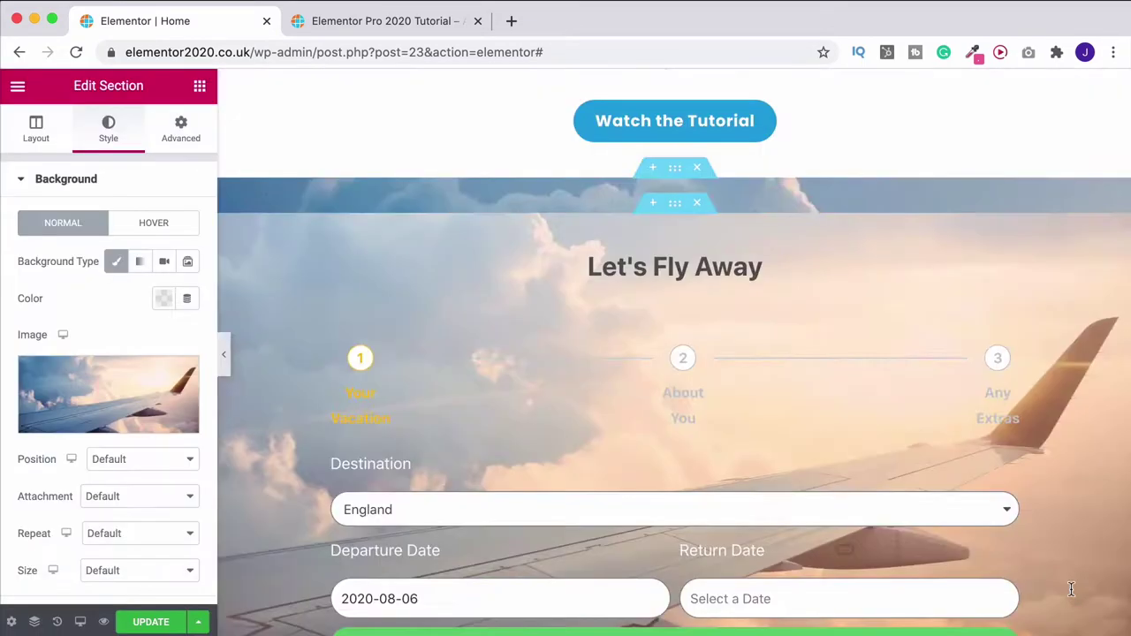
{"action": "left_click", "coordinate": [141, 459]}
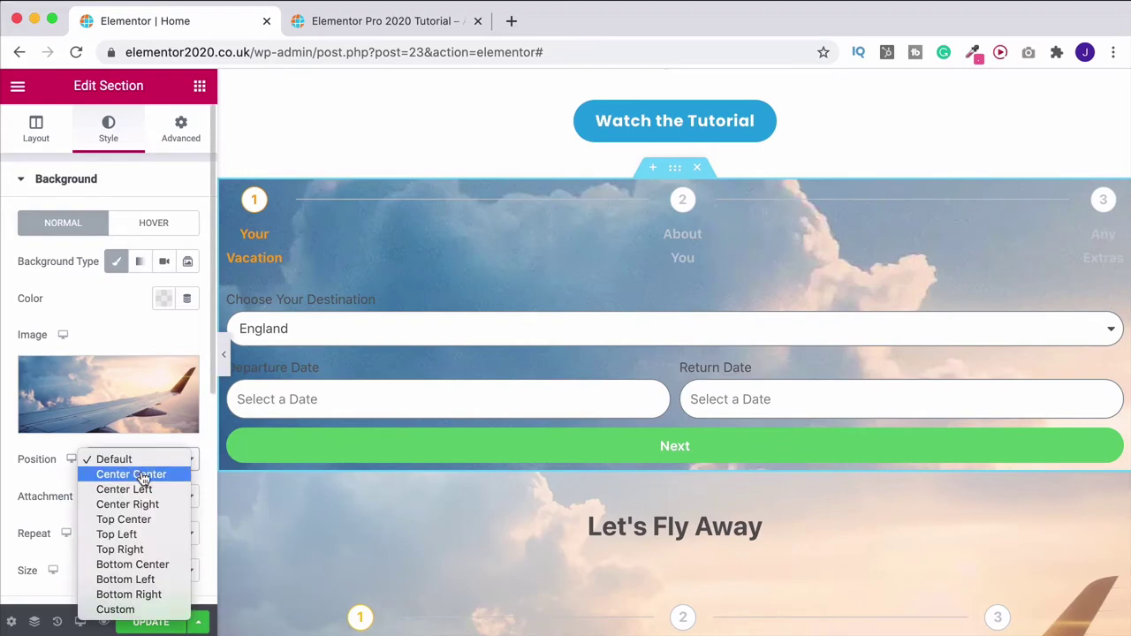
{"action": "left_click", "coordinate": [141, 477]}
{"action": "left_click", "coordinate": [133, 534]}
{"action": "left_click", "coordinate": [122, 546]}
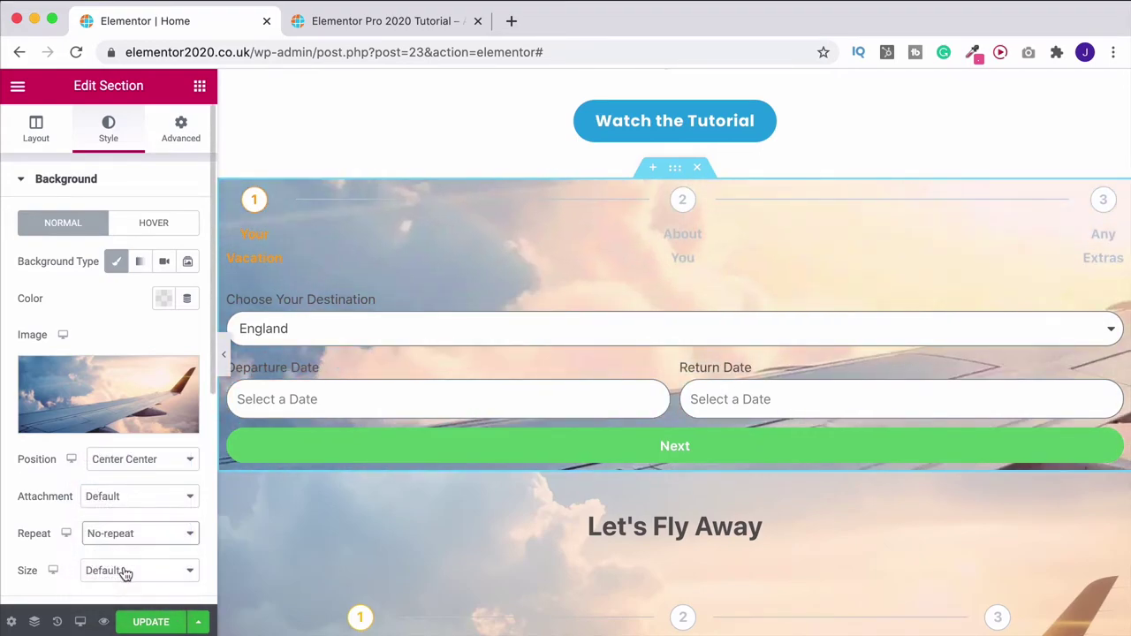
{"action": "left_click", "coordinate": [126, 572]}
{"action": "left_click", "coordinate": [105, 601]}
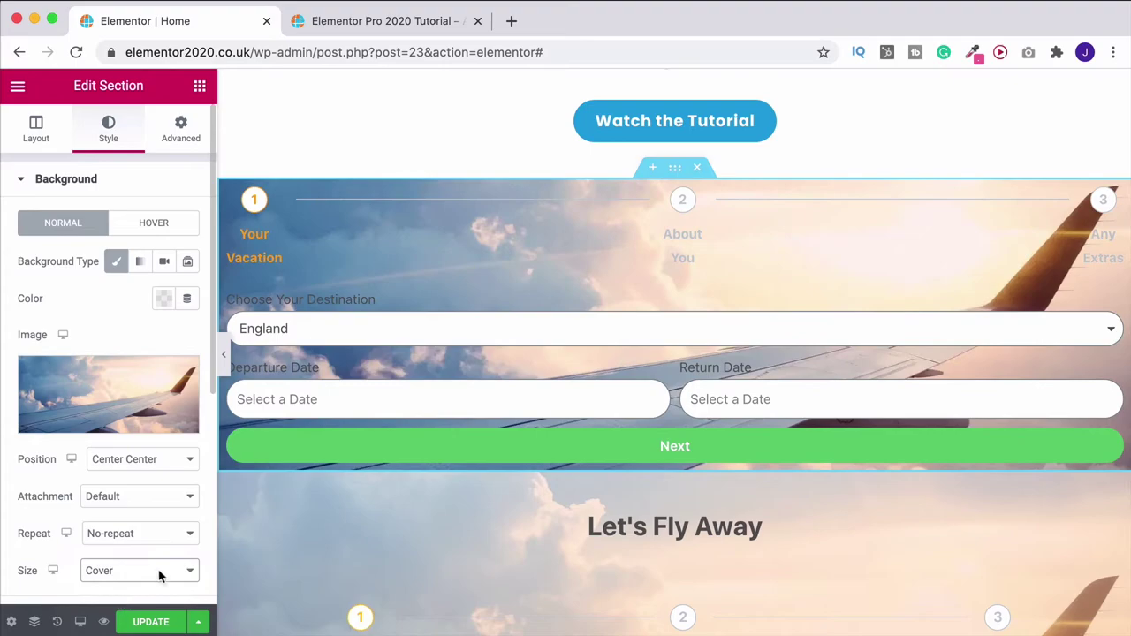
{"action": "scroll", "coordinate": [359, 545], "scroll_direction": "down", "scroll_amount": 3}
{"action": "scroll", "coordinate": [359, 545], "scroll_direction": "up", "scroll_amount": 3}
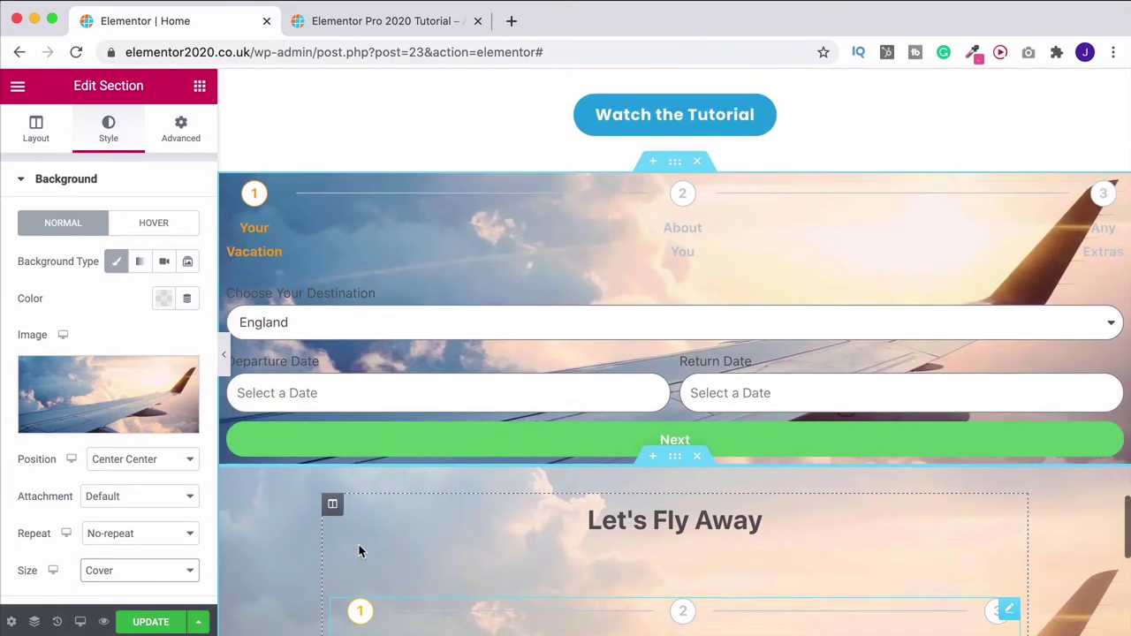
Give the section a minimum height of 580 px
{"action": "left_click", "coordinate": [35, 130]}
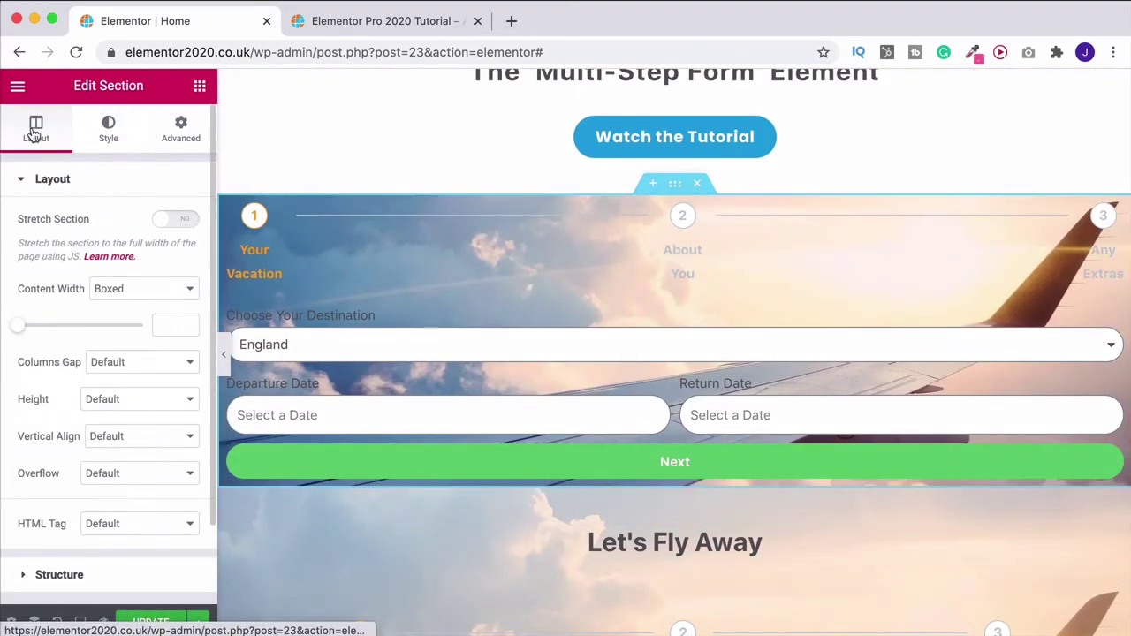
{"action": "left_click", "coordinate": [118, 400]}
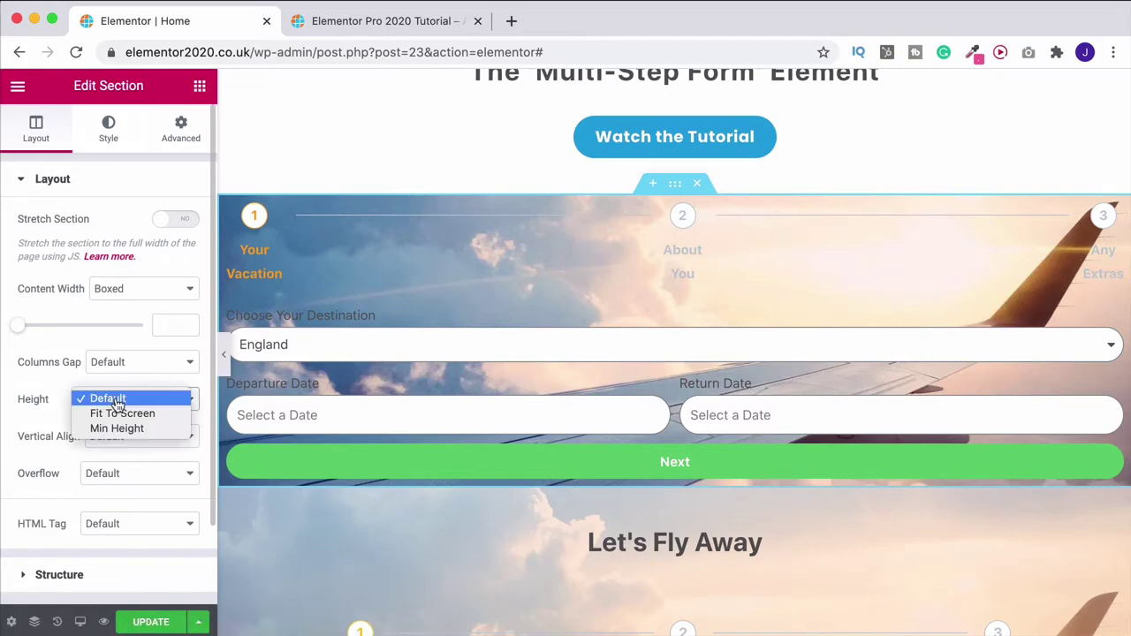
{"action": "left_click", "coordinate": [116, 429]}
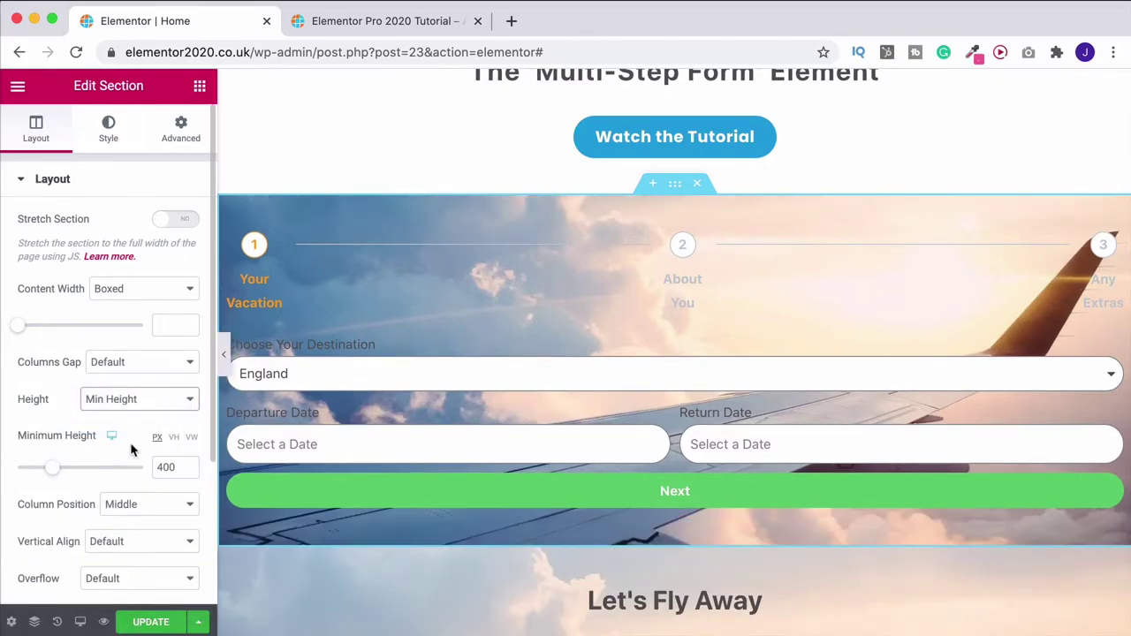
{"action": "double_click", "coordinate": [167, 467]}
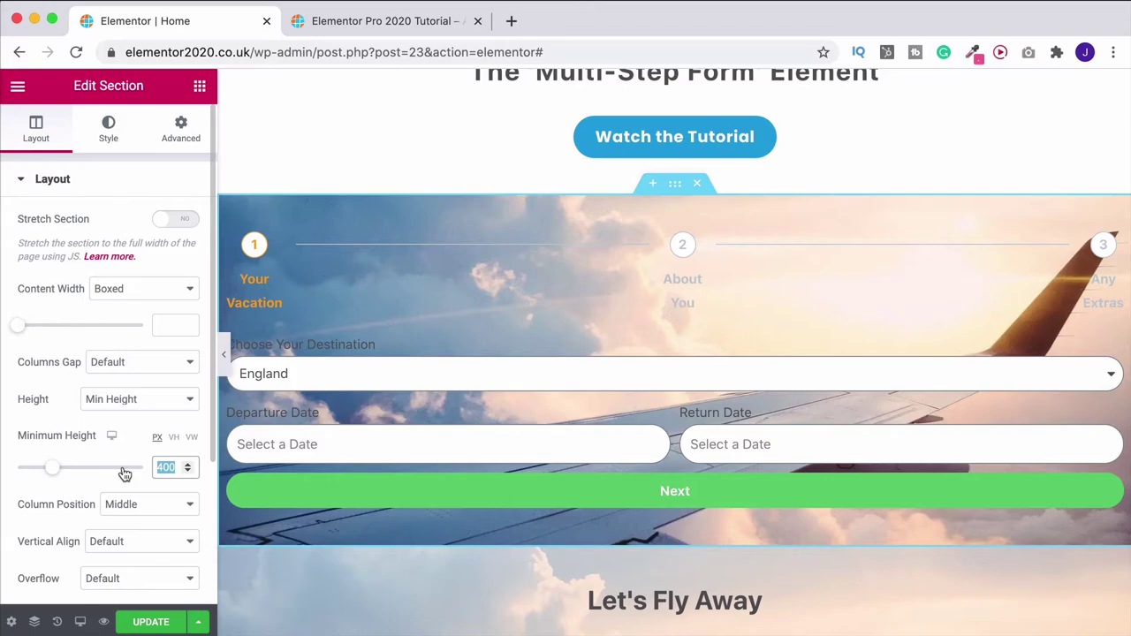
{"action": "type", "text": "580"}
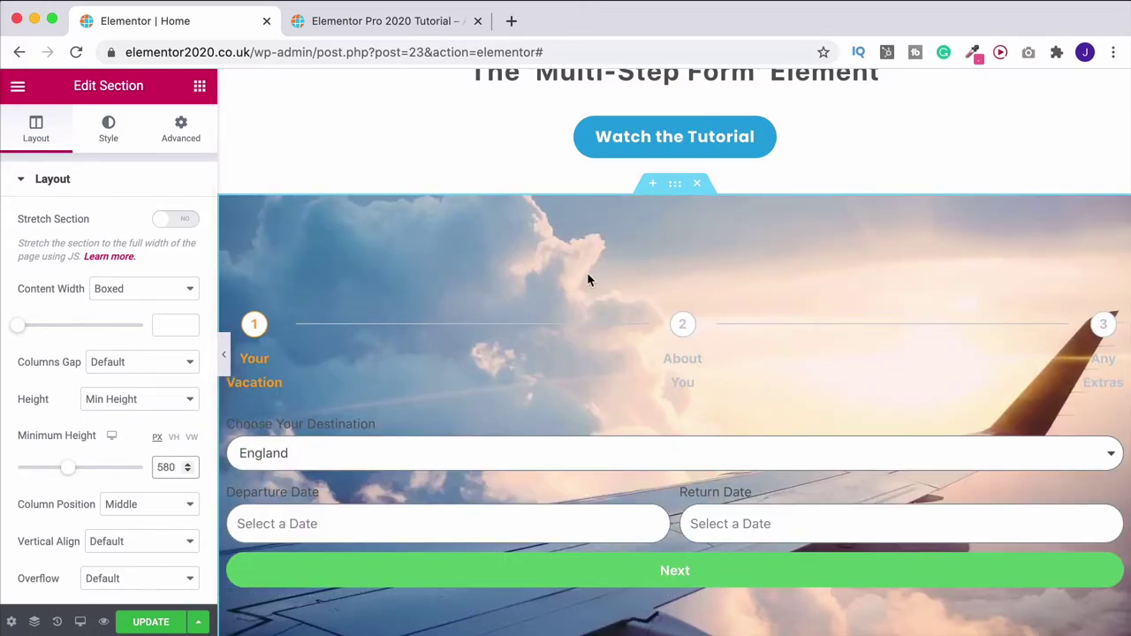
{"action": "left_click", "coordinate": [106, 131]}
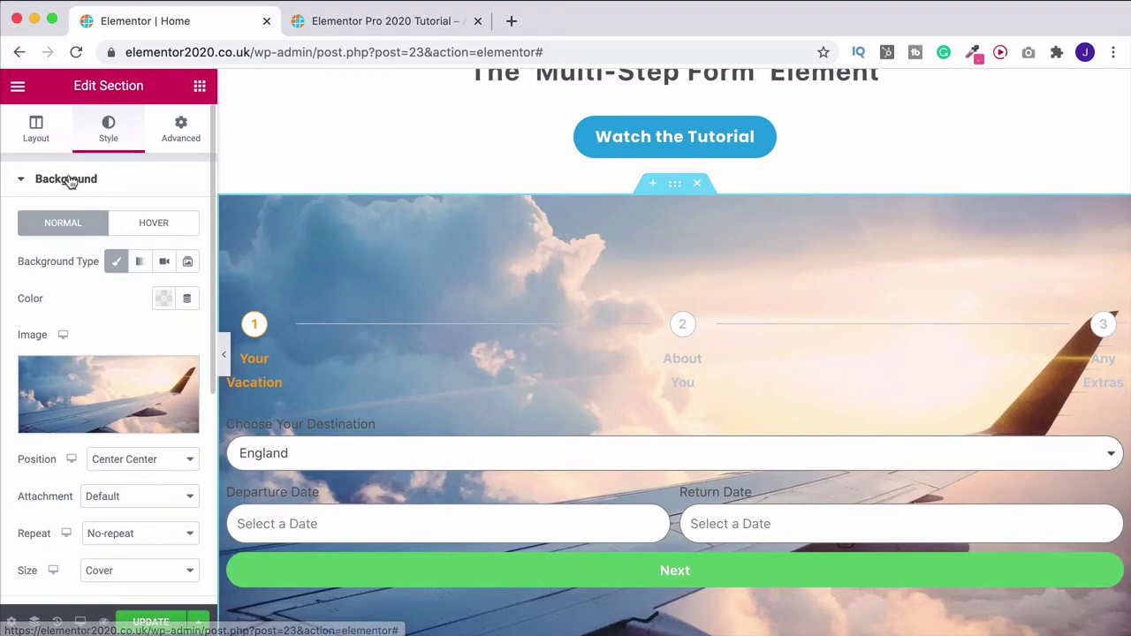
Make the background overlay a gradient from white to semi-transparent orange (#FFA600BF)
{"action": "left_click", "coordinate": [54, 185]}
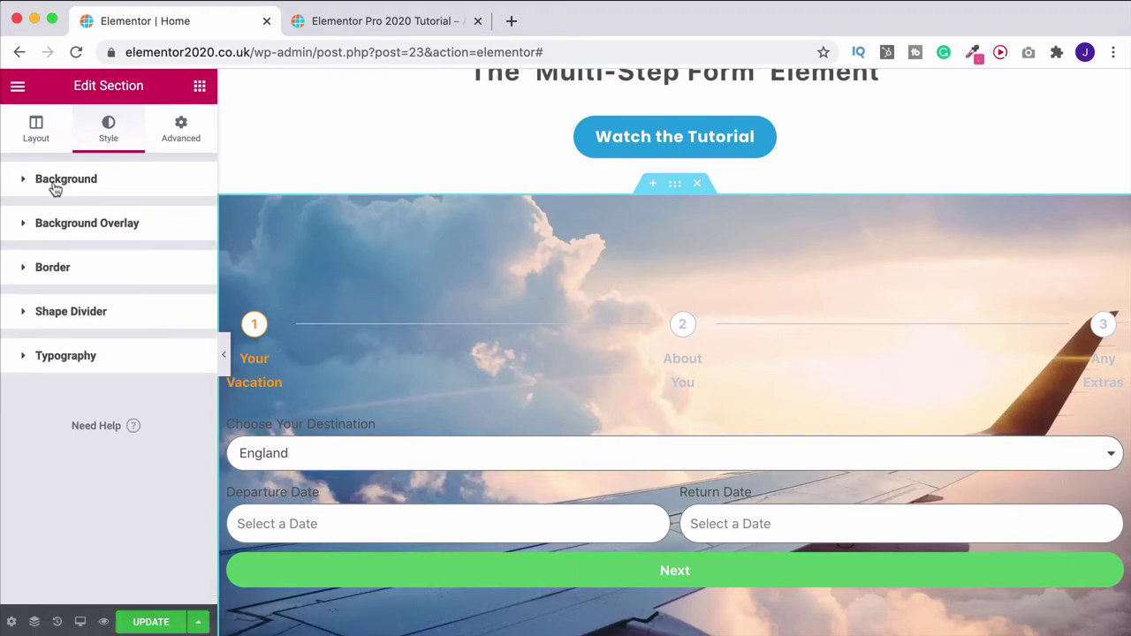
{"action": "left_click", "coordinate": [50, 228]}
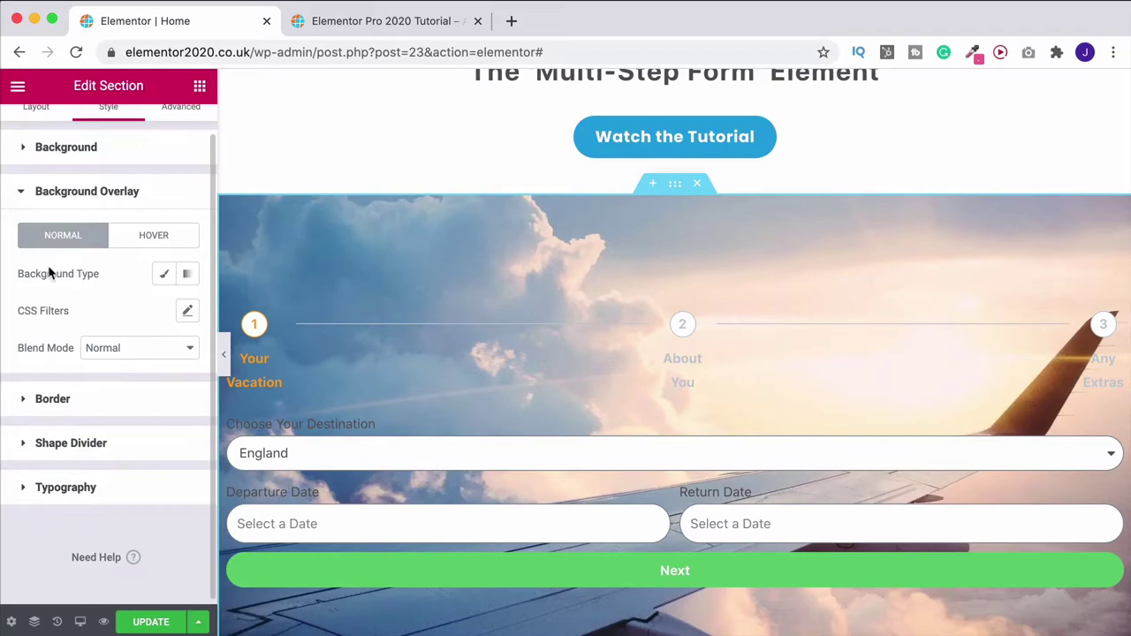
{"action": "left_click", "coordinate": [187, 274]}
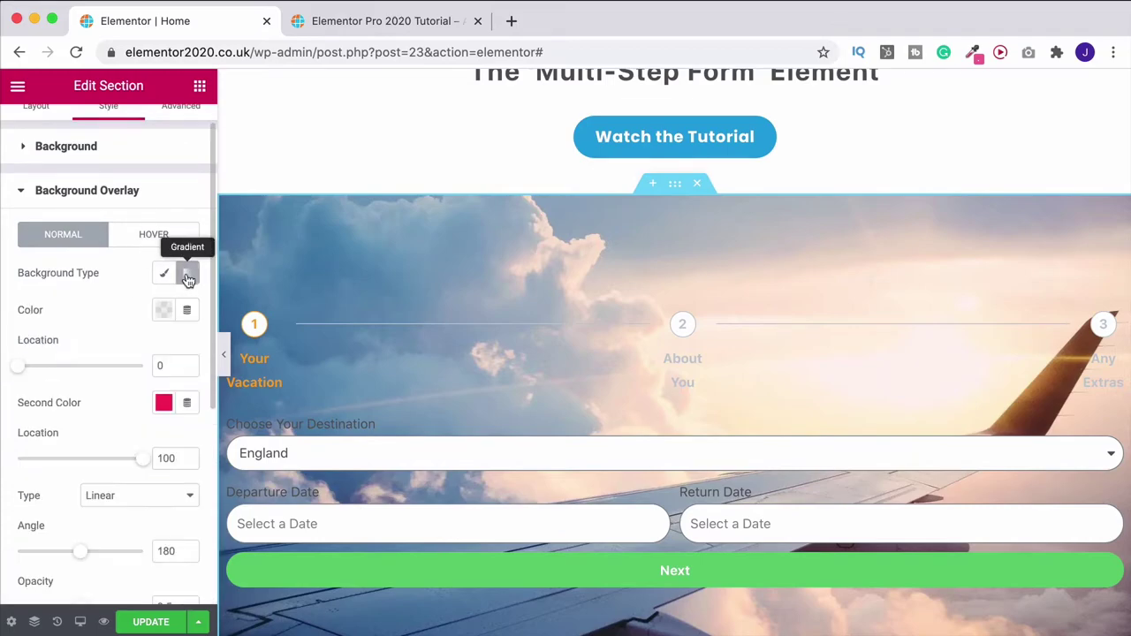
{"action": "scroll", "coordinate": [188, 277], "scroll_direction": "down", "scroll_amount": 1}
{"action": "left_click", "coordinate": [163, 266]}
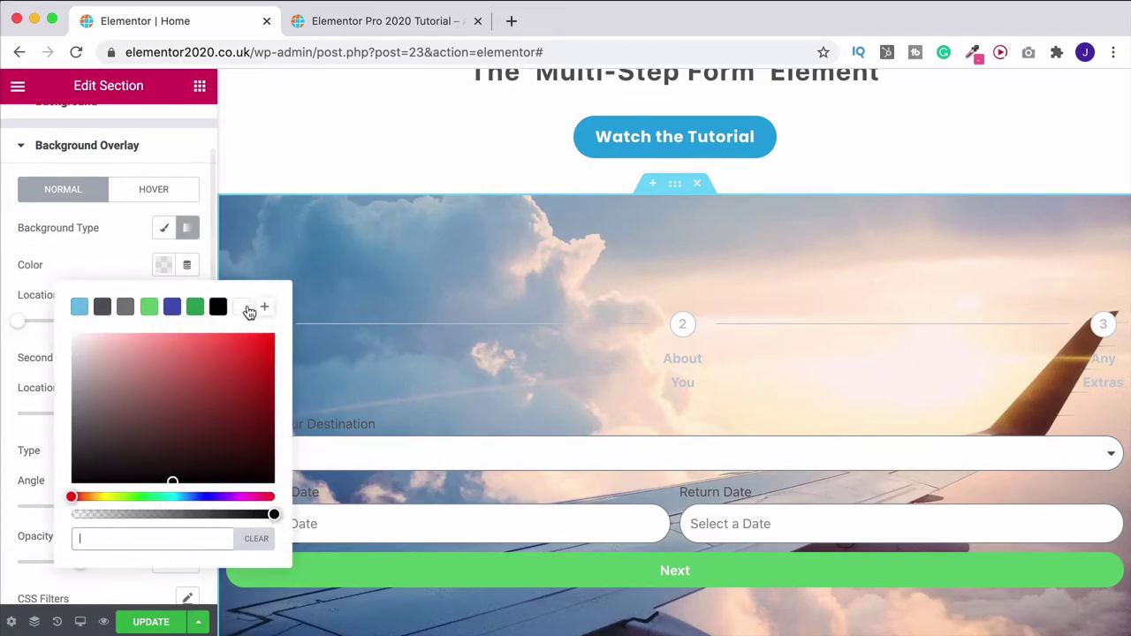
{"action": "left_click", "coordinate": [245, 309]}
{"action": "left_click", "coordinate": [108, 275]}
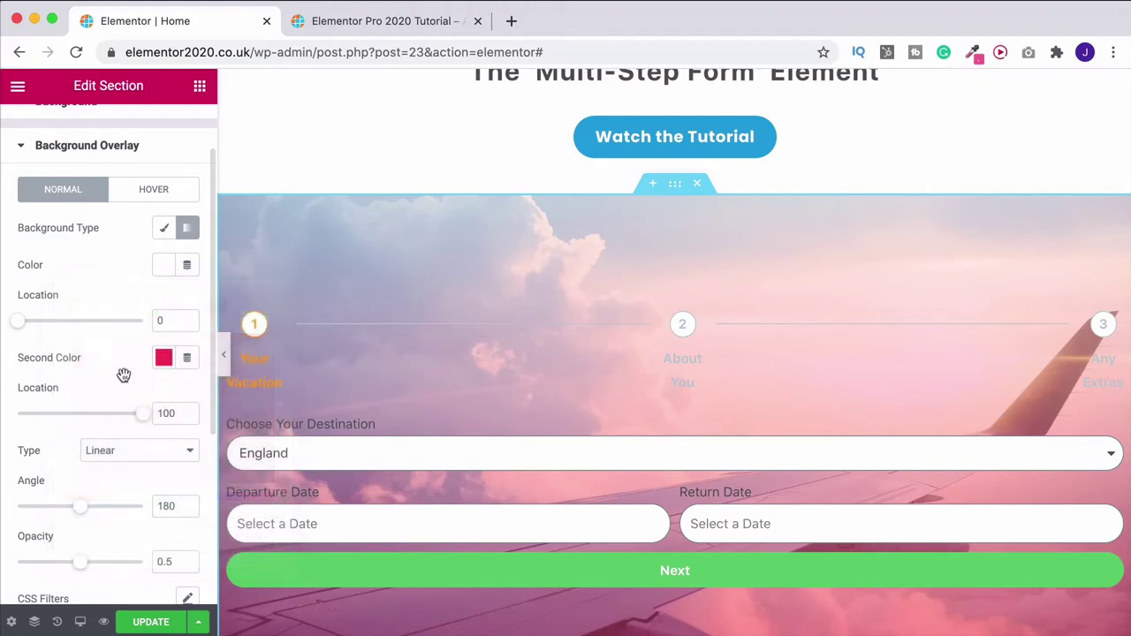
{"action": "left_click", "coordinate": [162, 357]}
{"action": "left_click", "coordinate": [231, 296]}
{"action": "left_click_drag", "start_coordinate": [231, 295], "coordinate": [230, 293]}
{"action": "left_click_drag", "start_coordinate": [375, 140], "coordinate": [423, 118]}
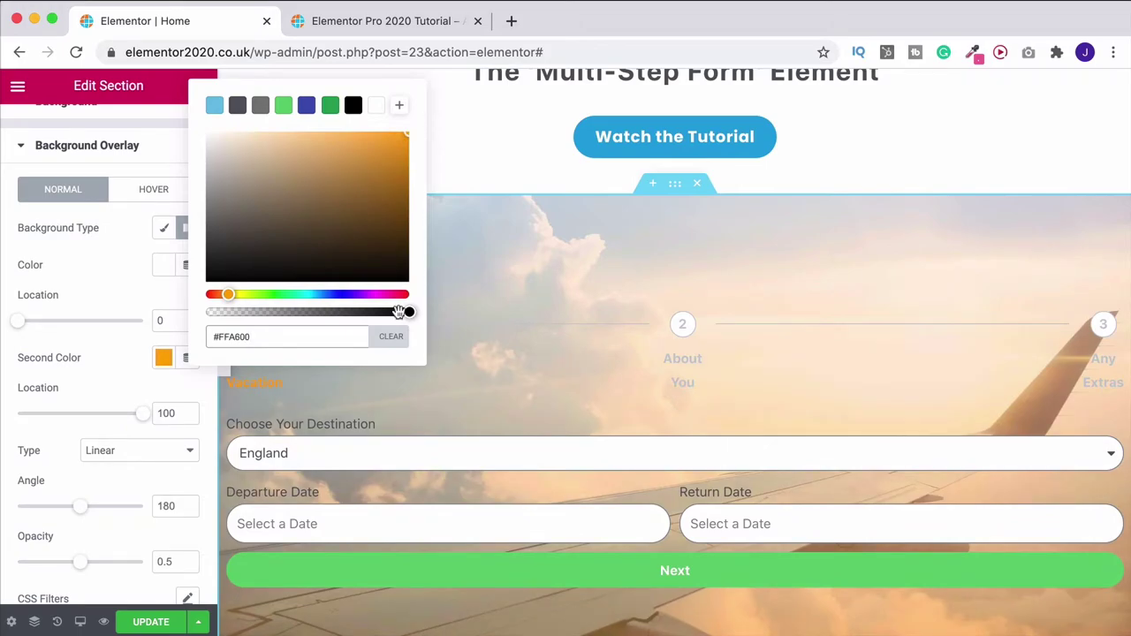
{"action": "left_click_drag", "start_coordinate": [405, 314], "coordinate": [359, 323]}
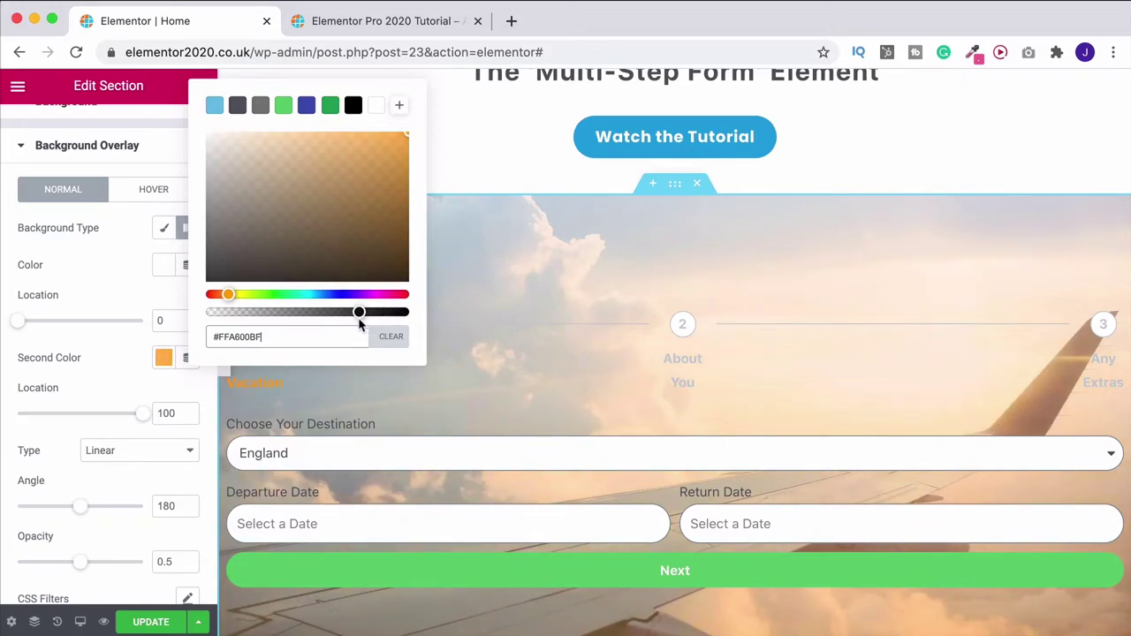
{"action": "left_click", "coordinate": [71, 387]}
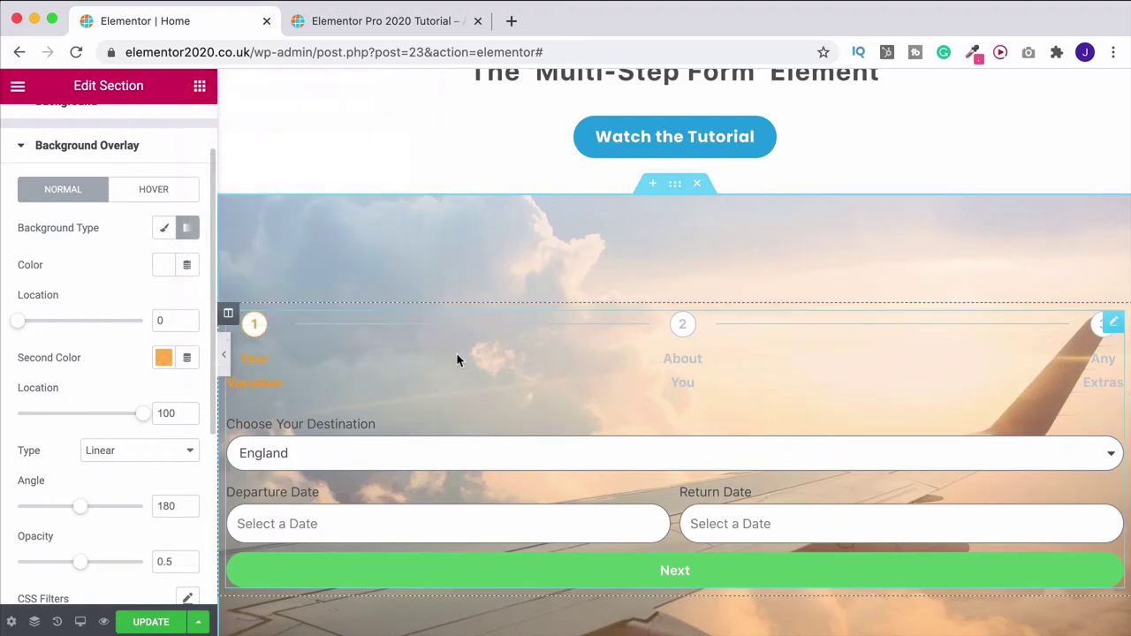
Set the overlay gradient angle to 180, opacity 0.6 and the white stop location to 26
{"action": "scroll", "coordinate": [456, 353], "scroll_direction": "down", "scroll_amount": 2}
{"action": "left_click_drag", "start_coordinate": [82, 511], "coordinate": [82, 513]}
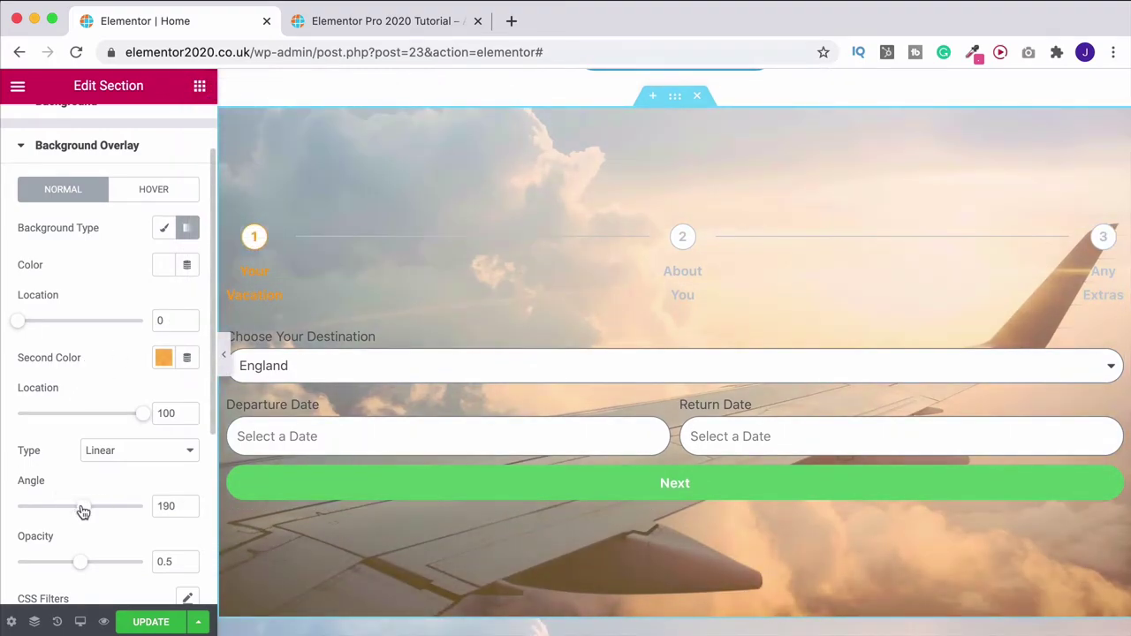
{"action": "left_click_drag", "start_coordinate": [79, 565], "coordinate": [93, 570]}
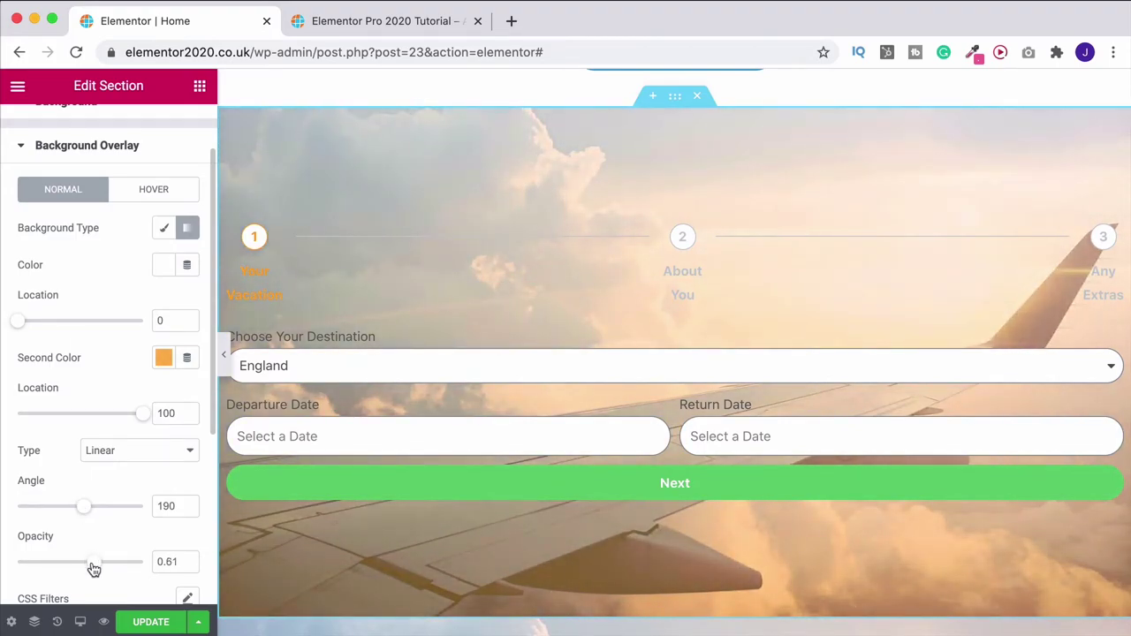
{"action": "left_click_drag", "start_coordinate": [14, 323], "coordinate": [43, 328]}
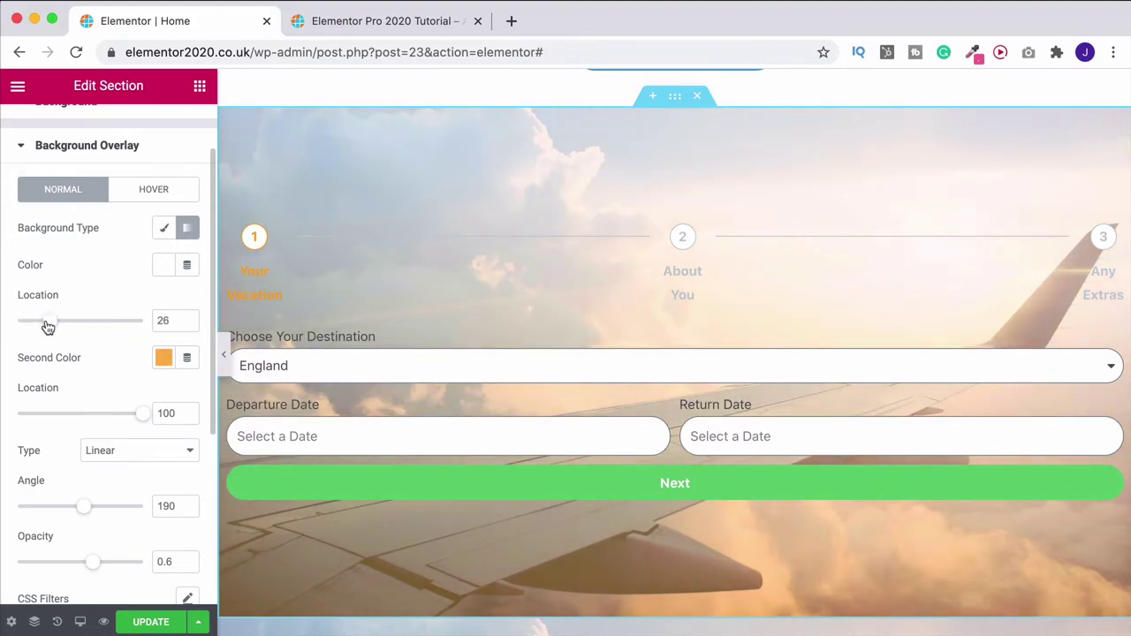
{"action": "left_click_drag", "start_coordinate": [104, 505], "coordinate": [80, 514]}
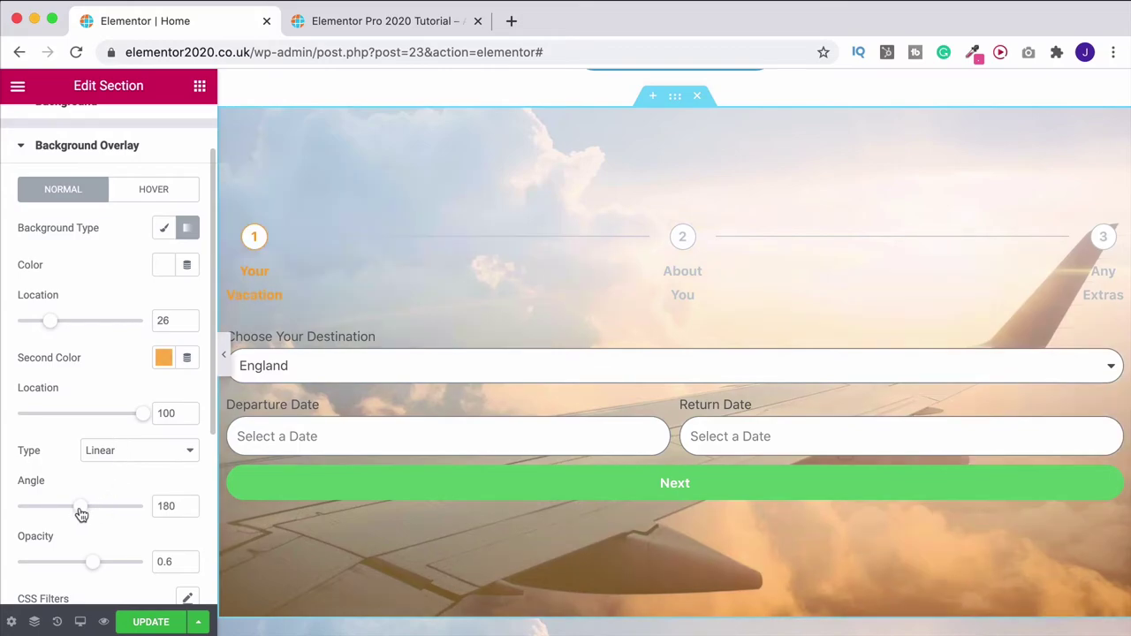
Add a centred, bold Heading widget reading "Let's Fly Away"
{"action": "left_click", "coordinate": [200, 87]}
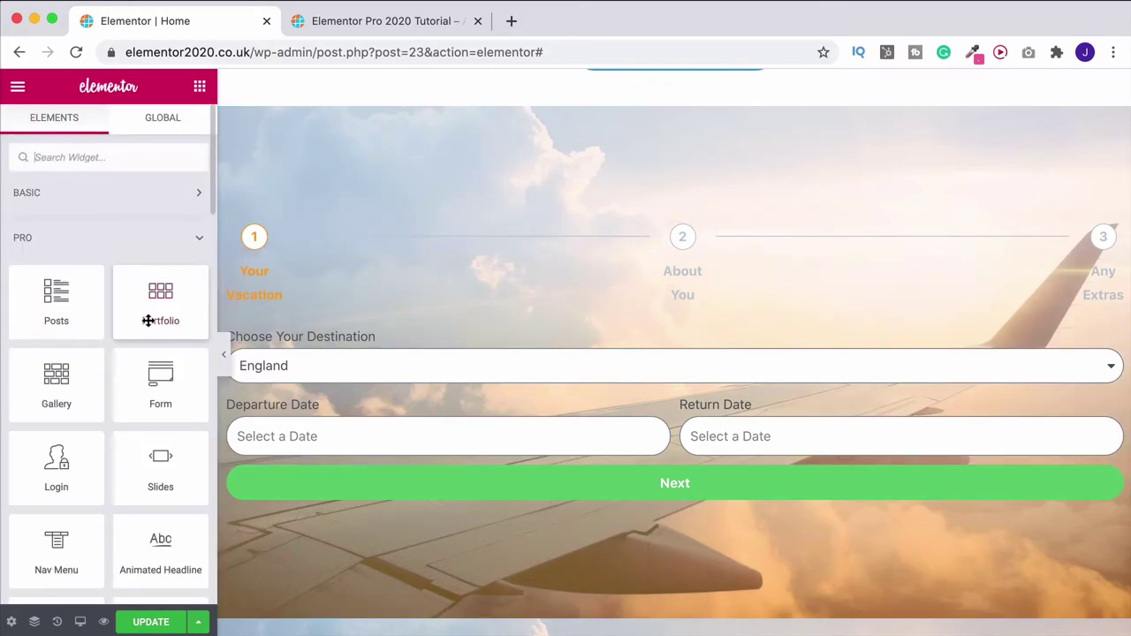
{"action": "left_click", "coordinate": [177, 192]}
{"action": "left_click_drag", "start_coordinate": [158, 250], "coordinate": [659, 228]}
{"action": "left_click_drag", "start_coordinate": [25, 243], "coordinate": [198, 243]}
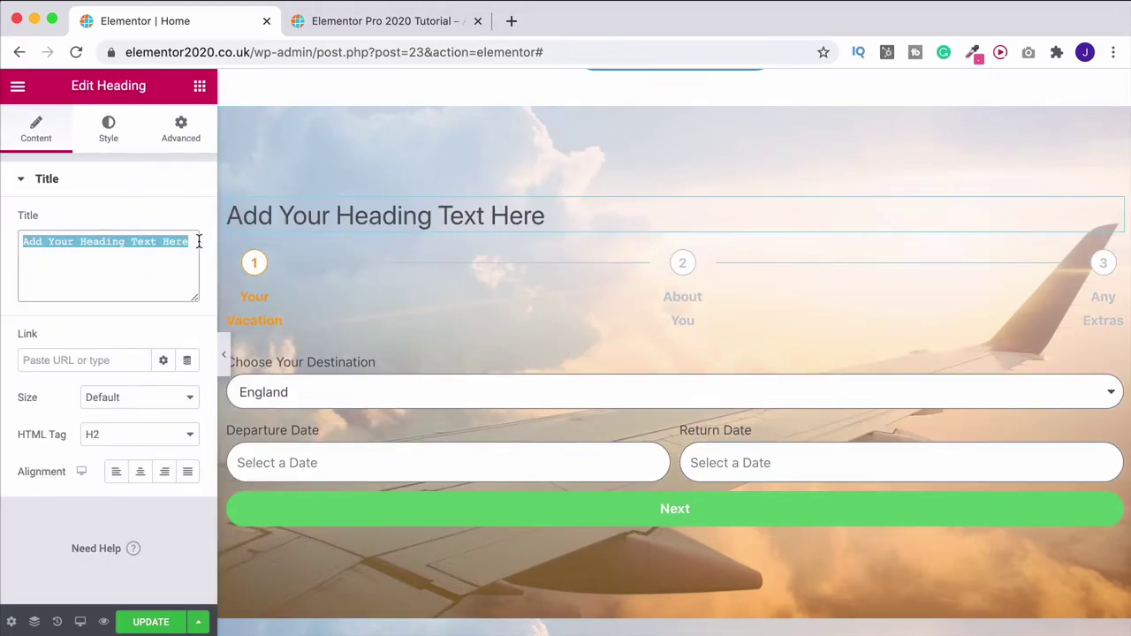
{"action": "type", "text": "Let's Fly Aw"}
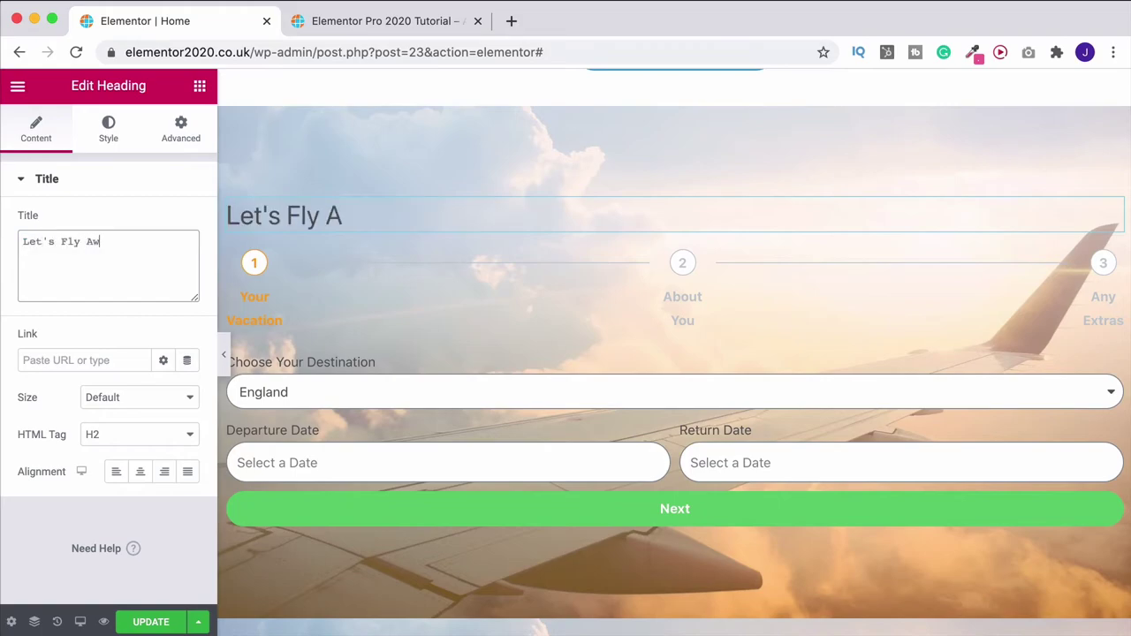
{"action": "type", "text": "ay"}
{"action": "left_click", "coordinate": [140, 471]}
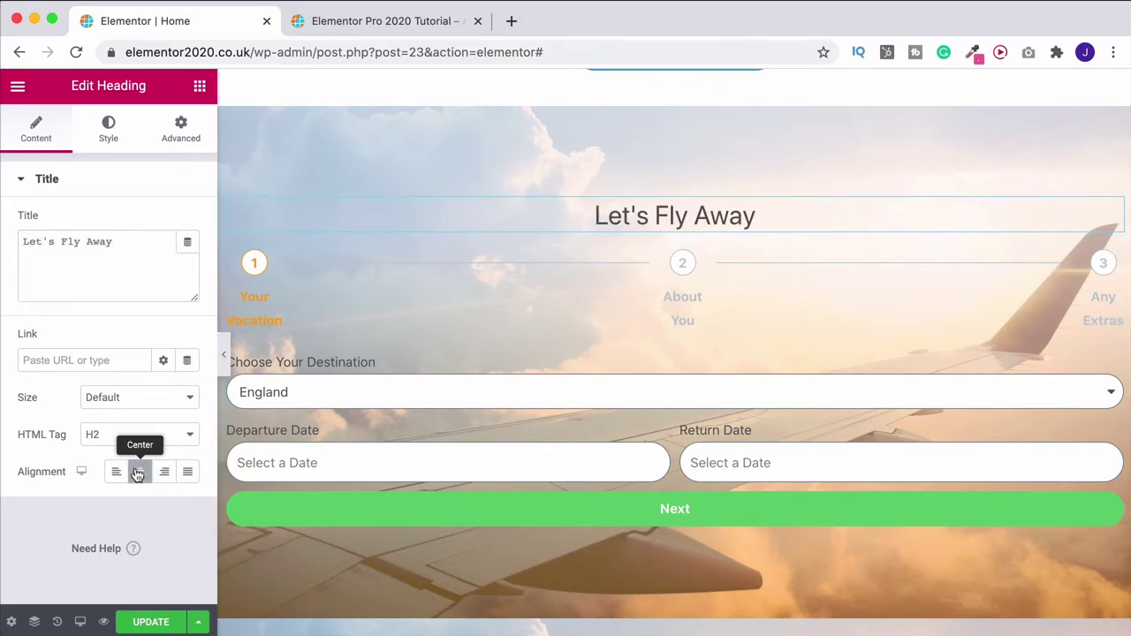
{"action": "left_click", "coordinate": [108, 131]}
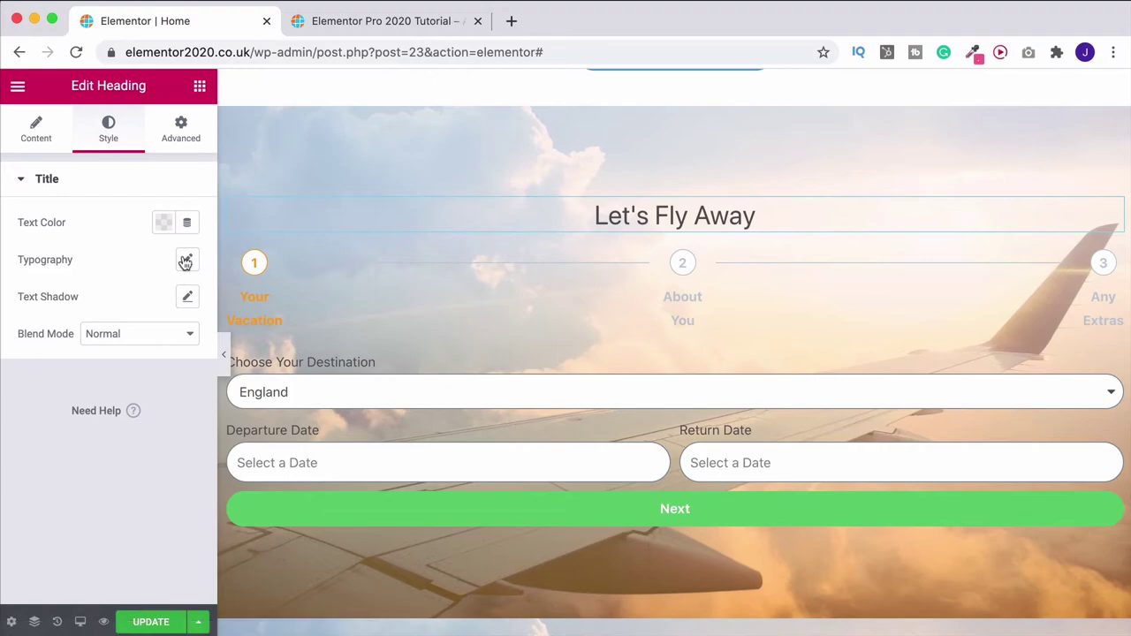
{"action": "left_click", "coordinate": [182, 258]}
{"action": "left_click", "coordinate": [111, 411]}
{"action": "left_click", "coordinate": [105, 441]}
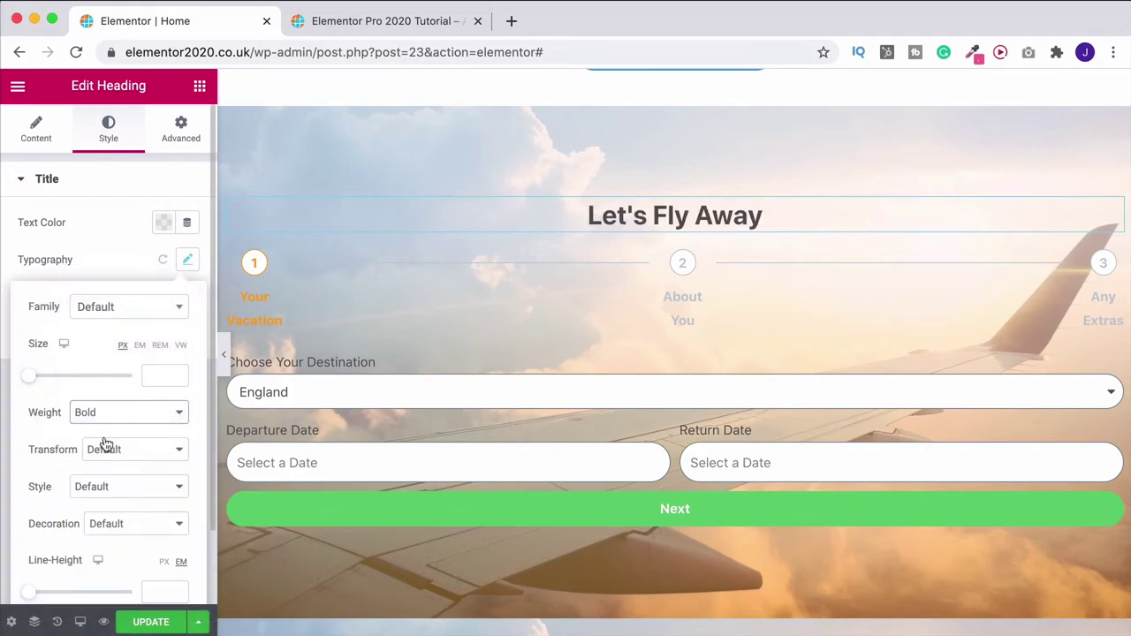
Add a 30 px spacer between the heading and the form
{"action": "left_click", "coordinate": [200, 89]}
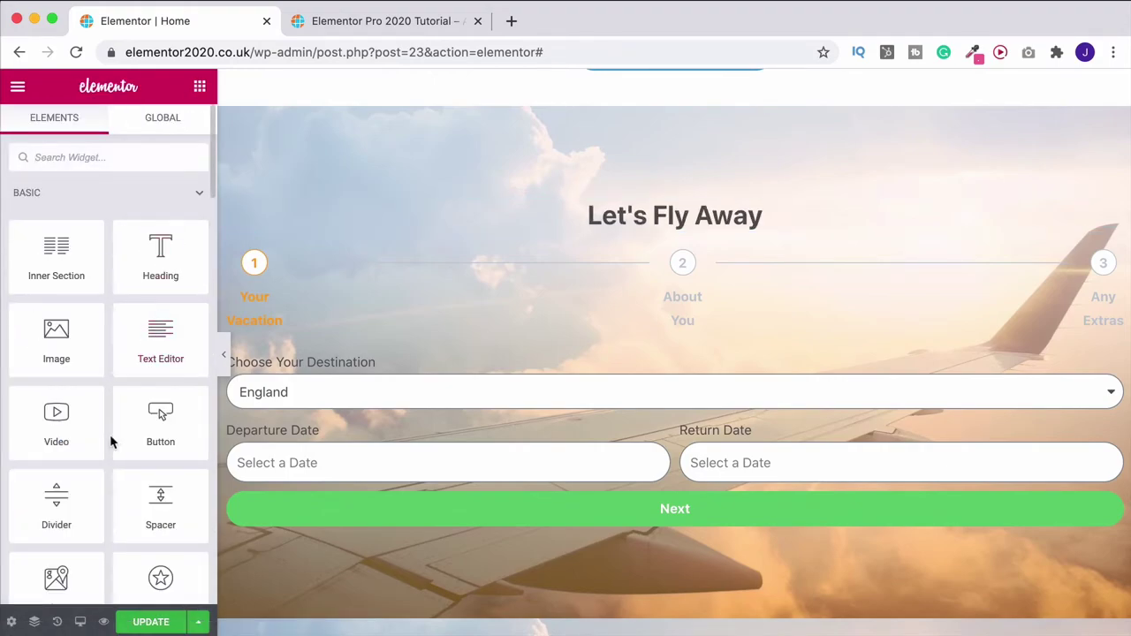
{"action": "left_click_drag", "start_coordinate": [142, 493], "coordinate": [580, 234]}
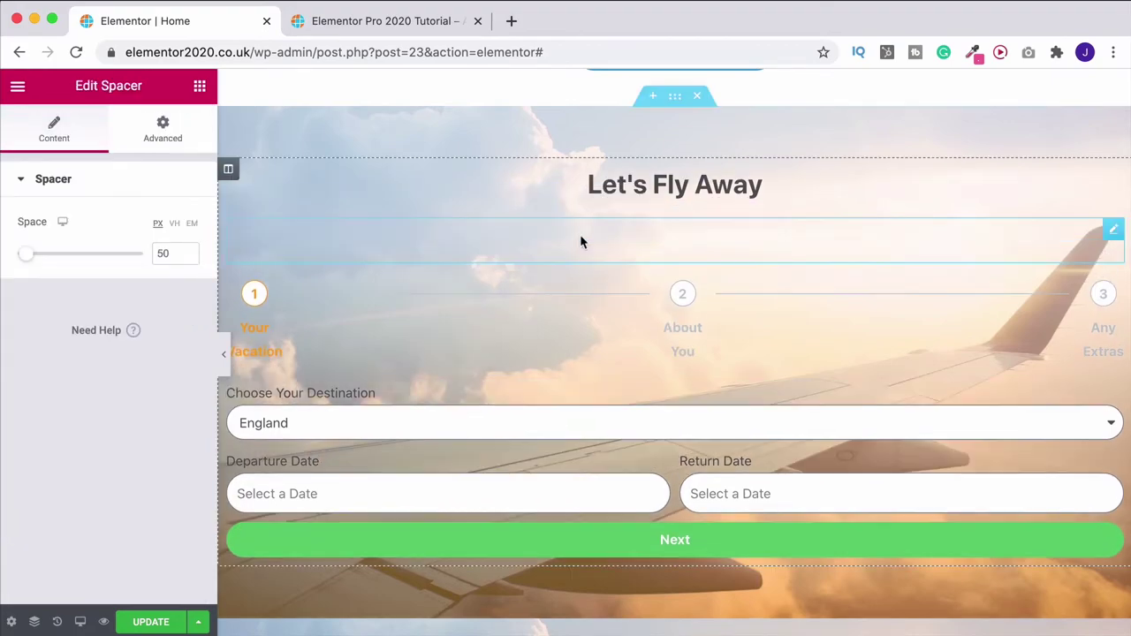
{"action": "double_click", "coordinate": [174, 254]}
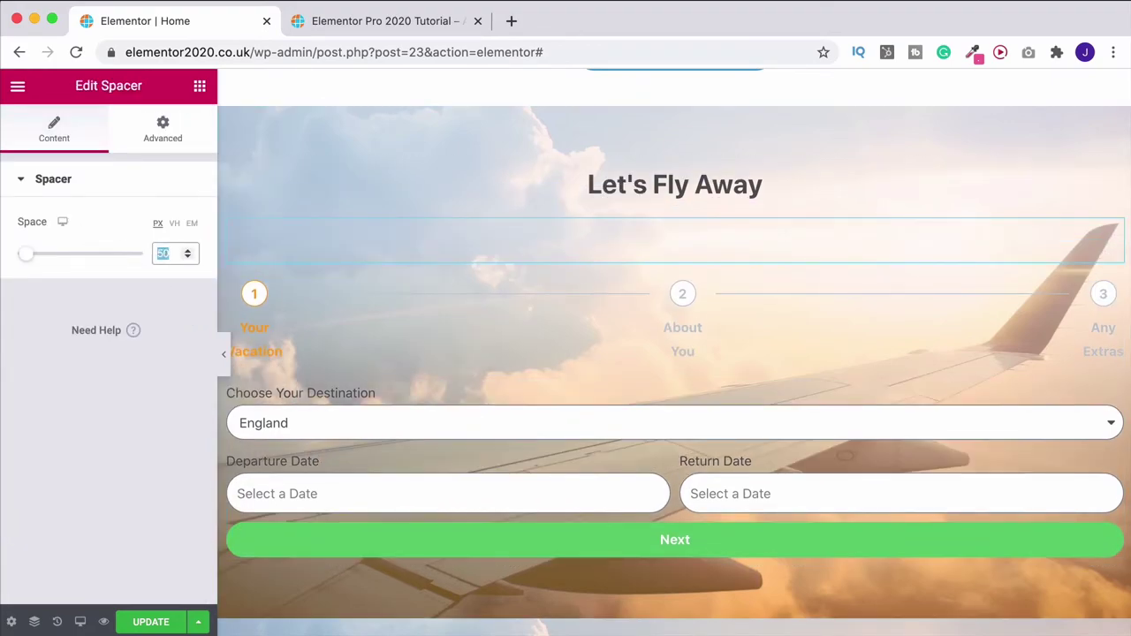
{"action": "type", "text": "30"}
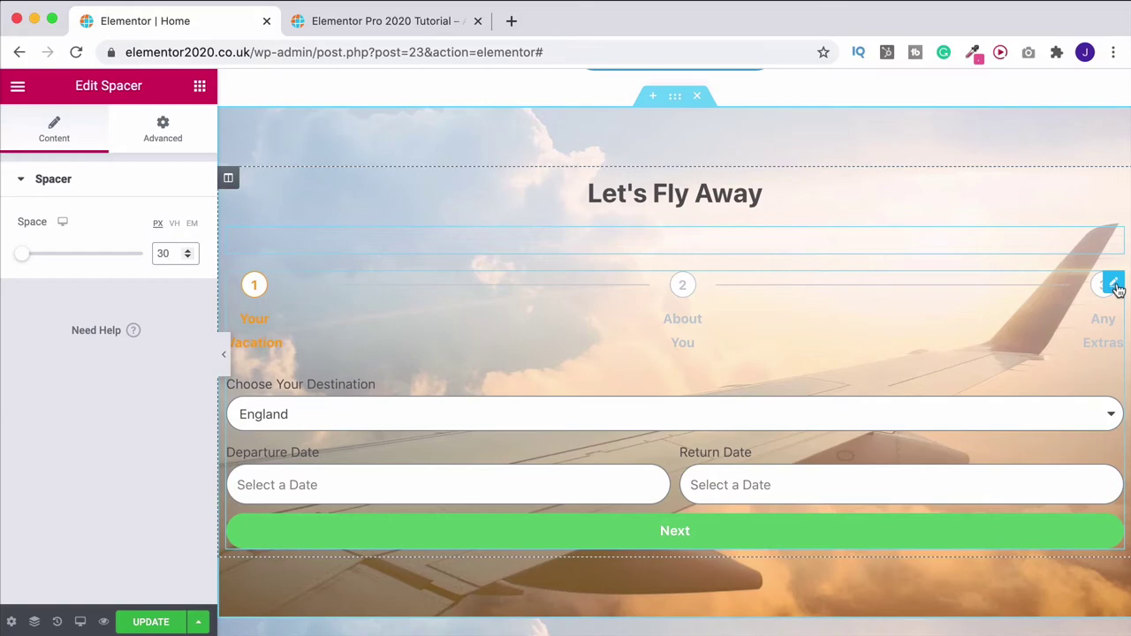
{"action": "left_click", "coordinate": [1115, 284]}
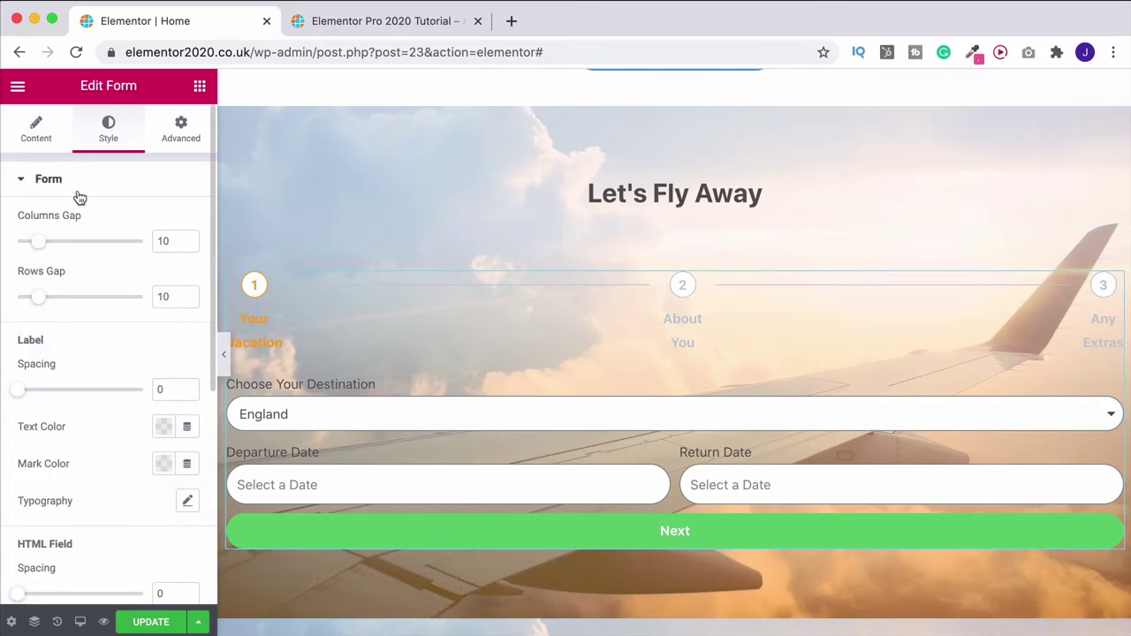
Make the form labels white (#FFFFFF) with a 16 px font size
{"action": "left_click", "coordinate": [163, 427]}
{"action": "left_click", "coordinate": [243, 152]}
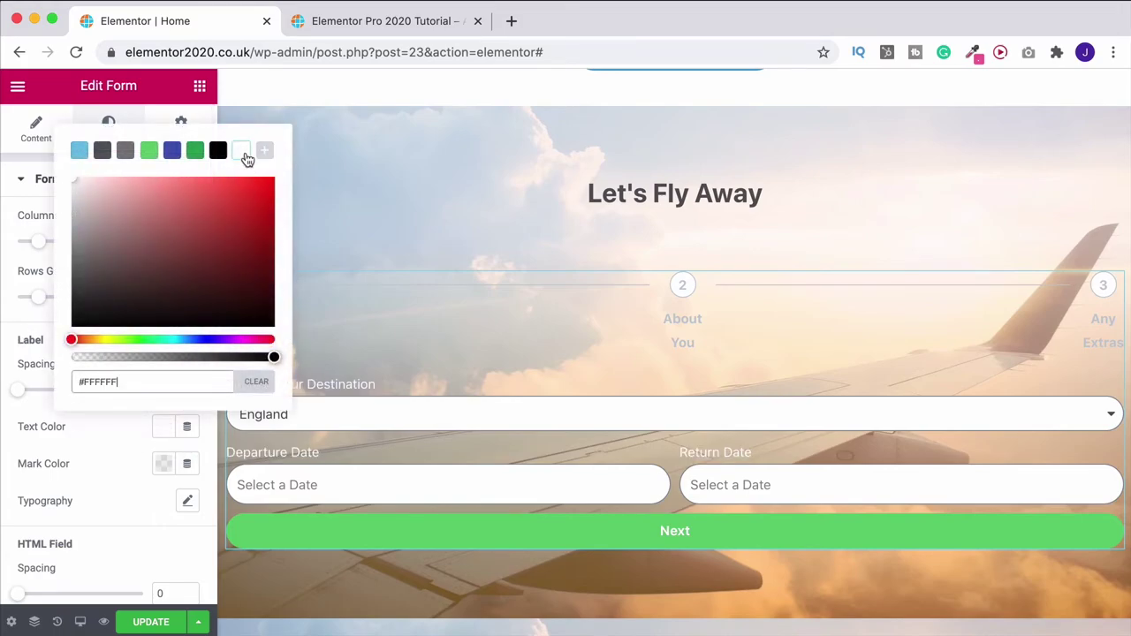
{"action": "left_click", "coordinate": [70, 439]}
{"action": "scroll", "coordinate": [71, 439], "scroll_direction": "down", "scroll_amount": 3}
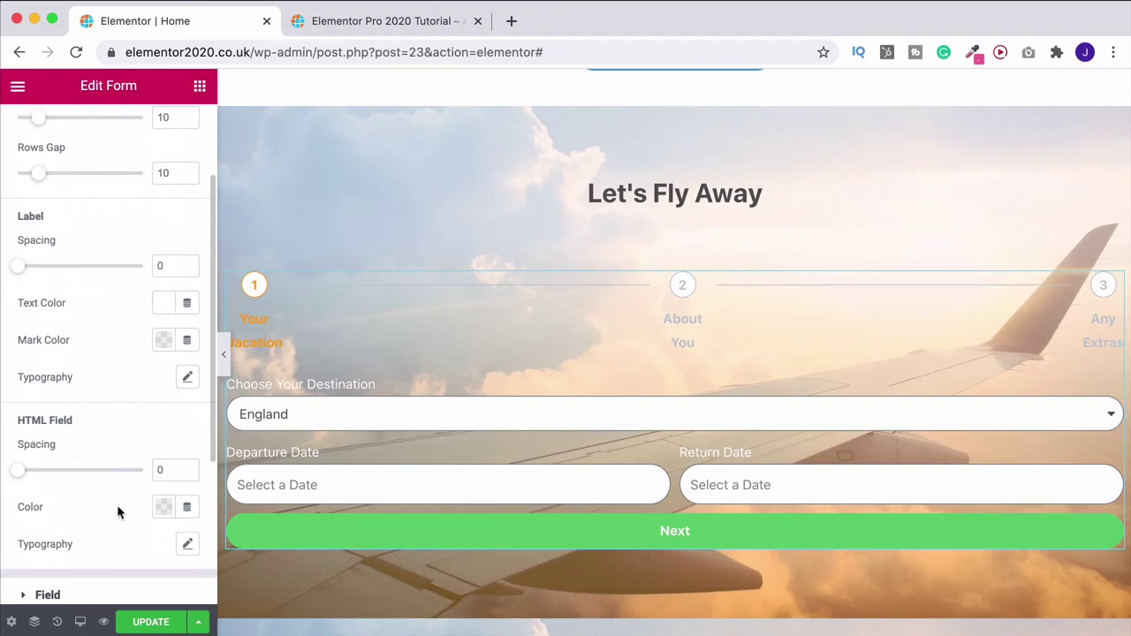
{"action": "left_click", "coordinate": [187, 380]}
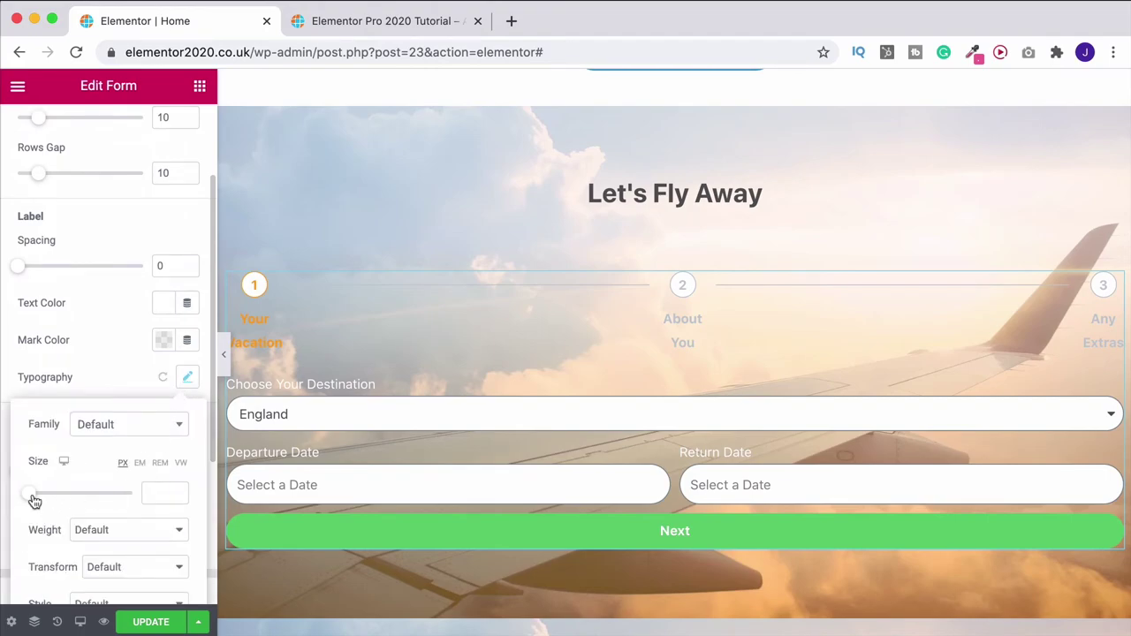
{"action": "left_click_drag", "start_coordinate": [33, 501], "coordinate": [42, 500]}
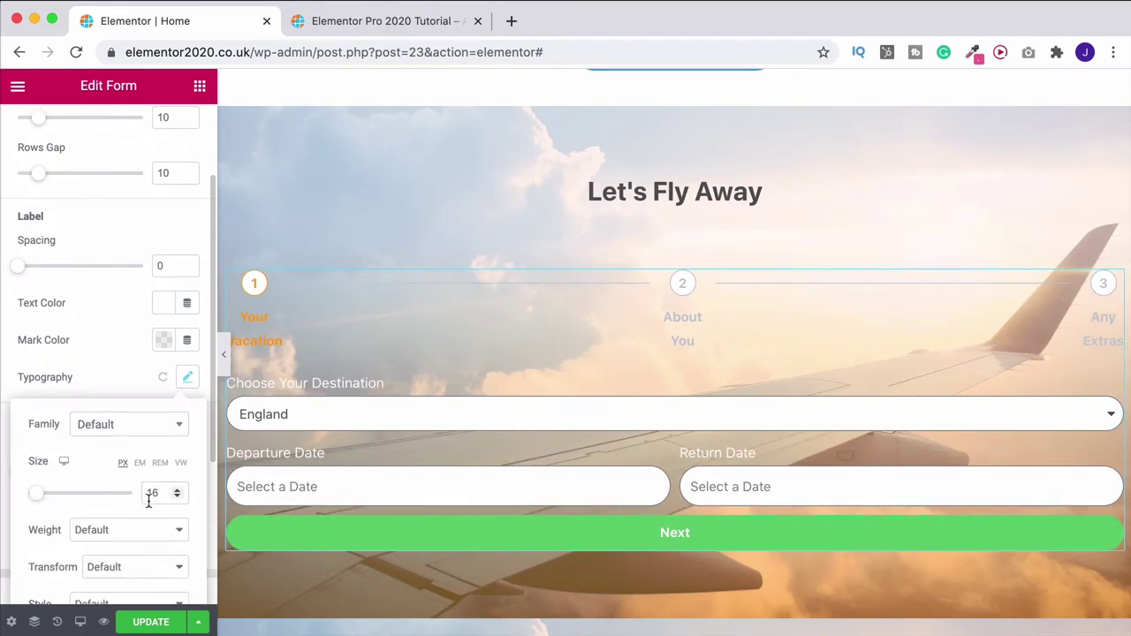
Save the page with Update and open a live preview
{"action": "left_click", "coordinate": [200, 87]}
{"action": "left_click", "coordinate": [152, 622]}
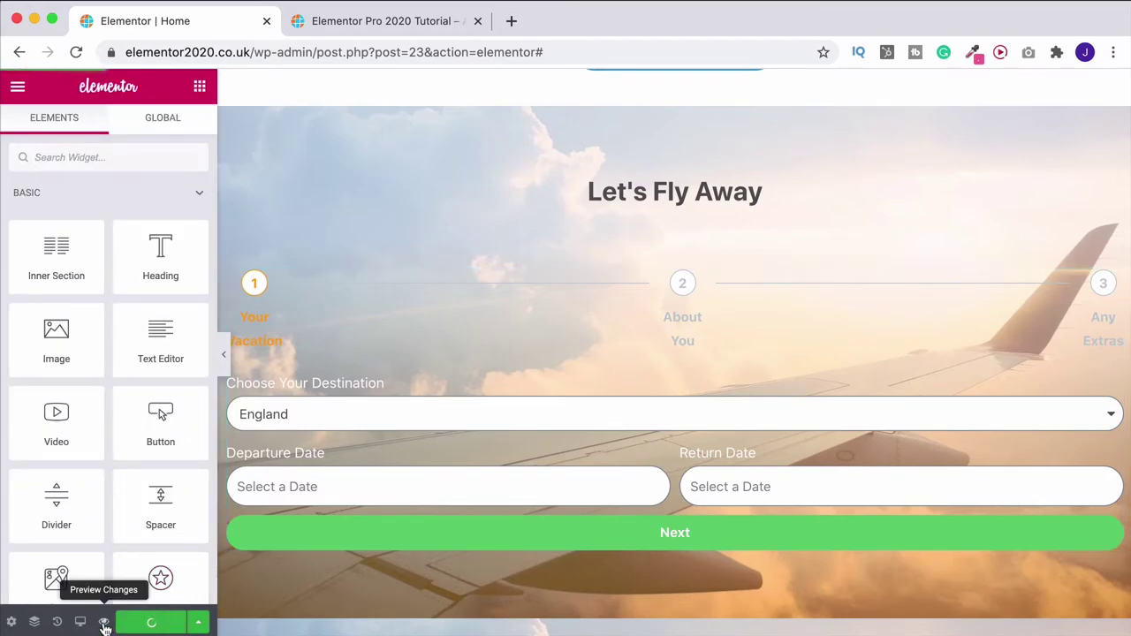
{"action": "left_click", "coordinate": [104, 623]}
{"action": "scroll", "coordinate": [328, 366], "scroll_direction": "down", "scroll_amount": 15}
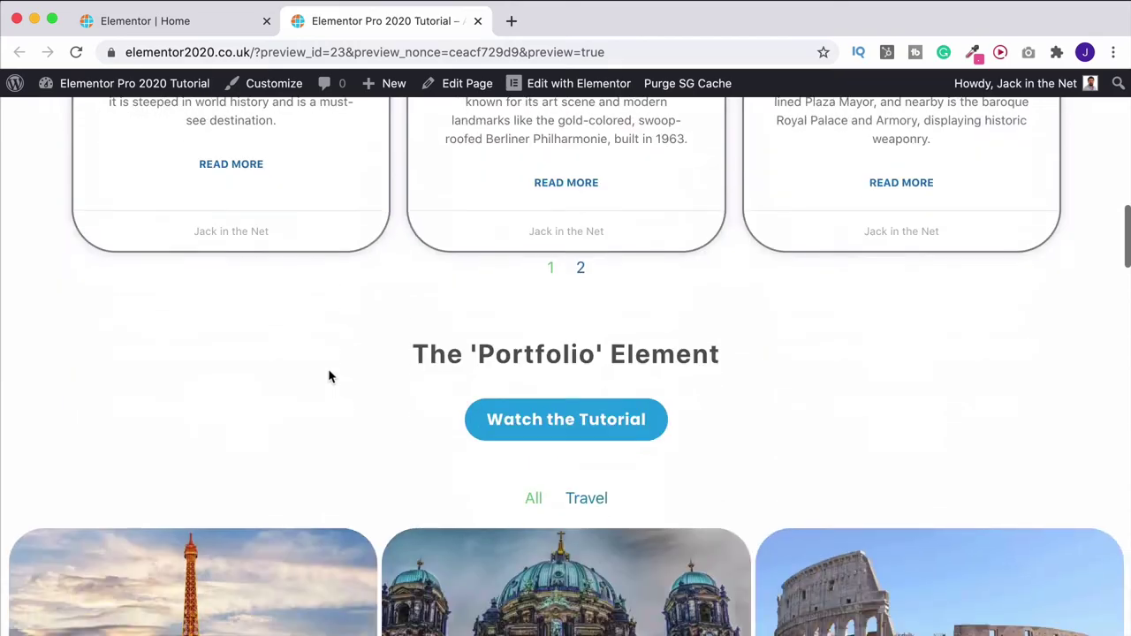
{"action": "scroll", "coordinate": [328, 378], "scroll_direction": "down", "scroll_amount": 20}
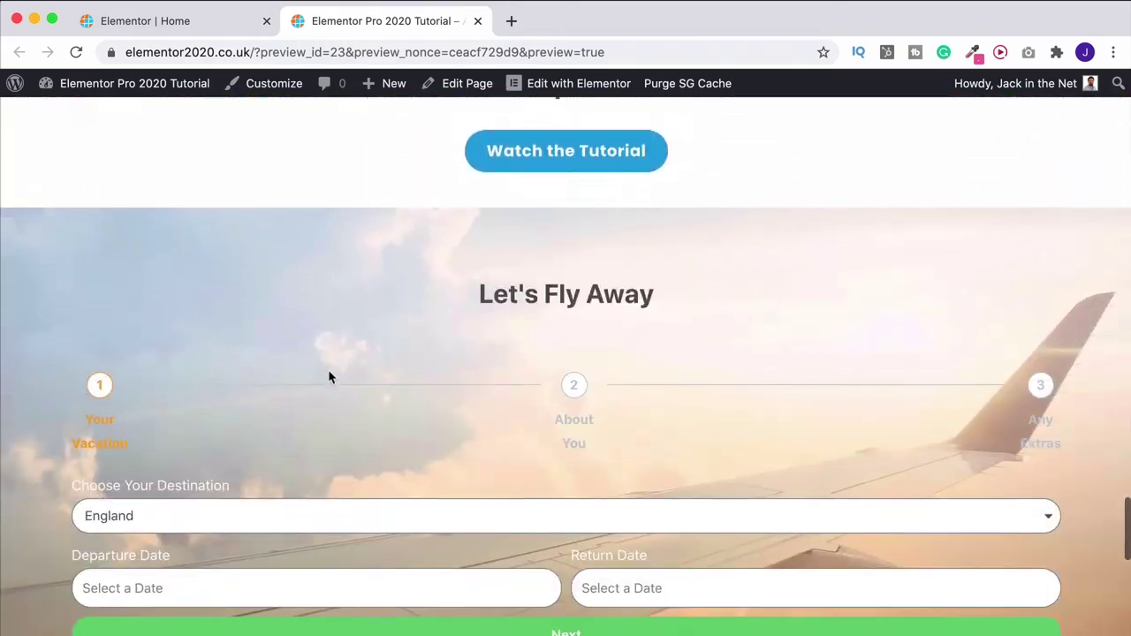
{"action": "scroll", "coordinate": [328, 378], "scroll_direction": "down", "scroll_amount": 2}
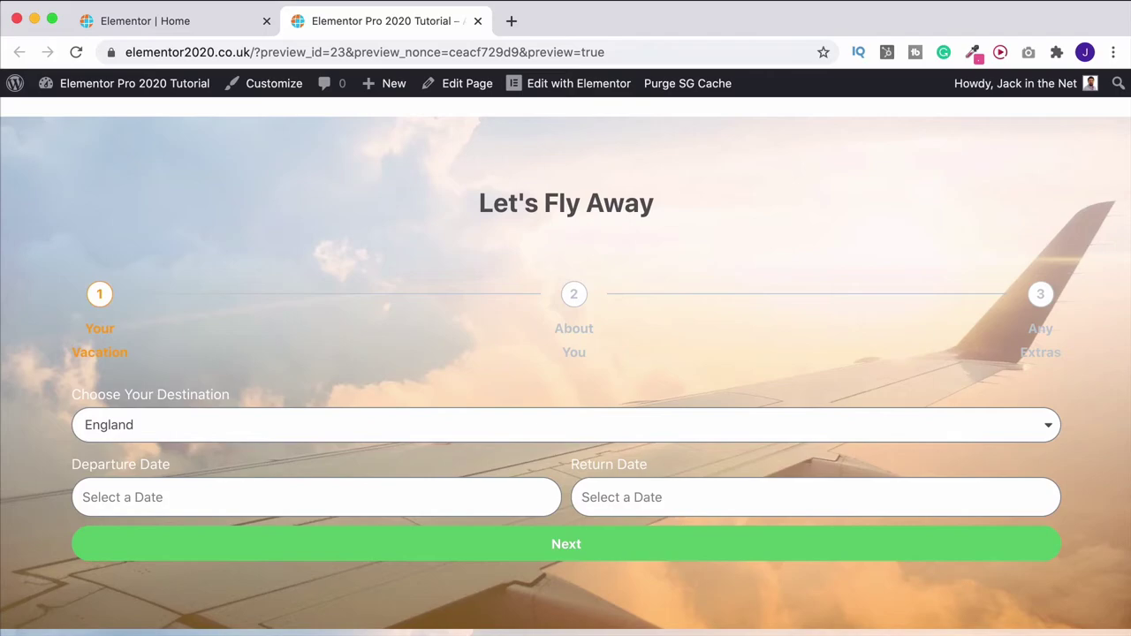
Test the form: keep England, enter a test email and mobile number, reach step 3, close preview
{"action": "left_click", "coordinate": [574, 427]}
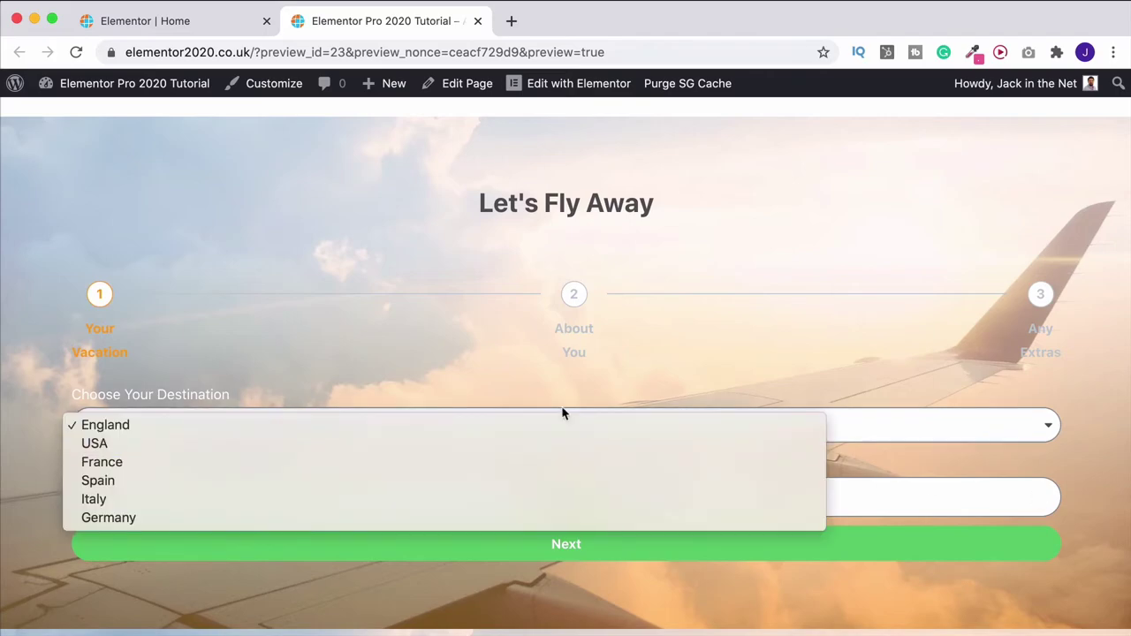
{"action": "left_click", "coordinate": [679, 393]}
{"action": "left_click", "coordinate": [617, 549]}
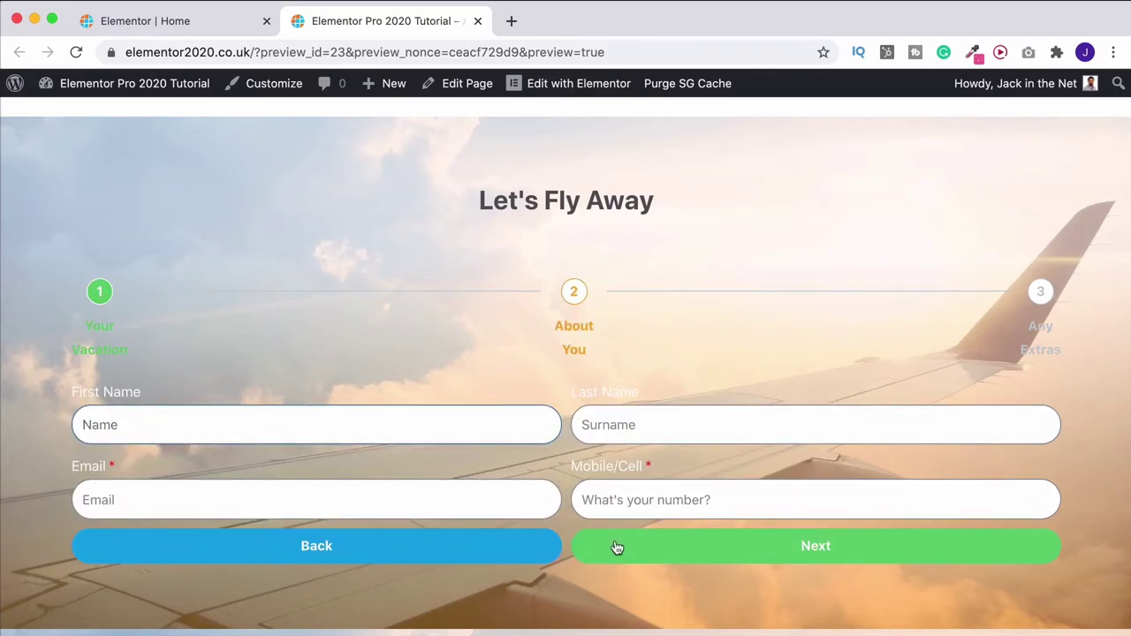
{"action": "left_click", "coordinate": [431, 498]}
{"action": "type", "text": "test"}
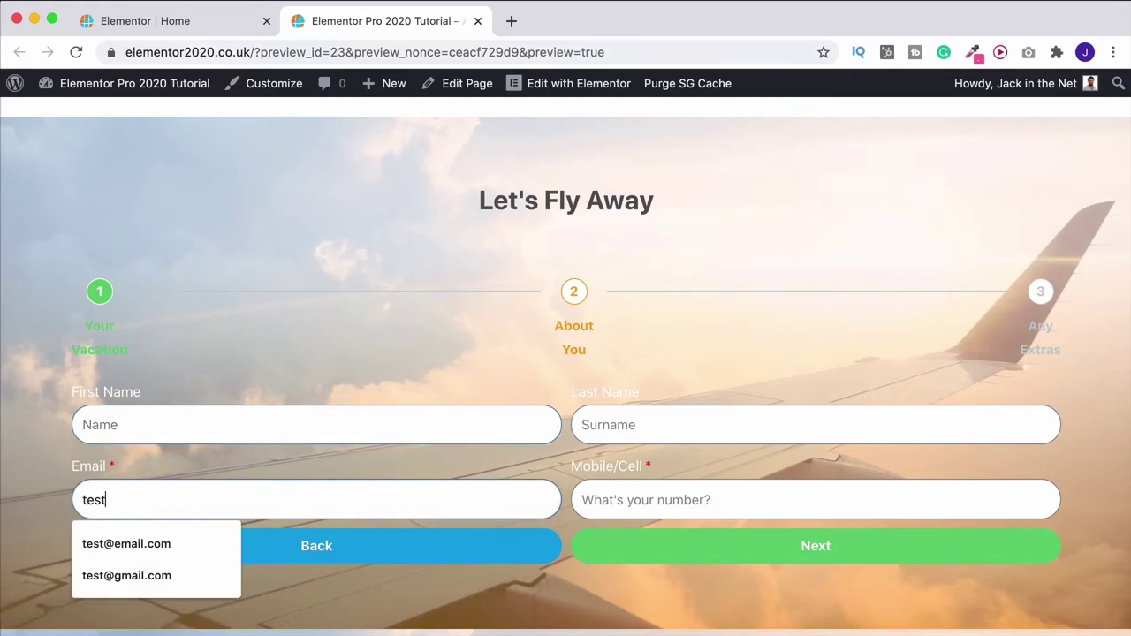
{"action": "type", "text": "@gmail.com"}
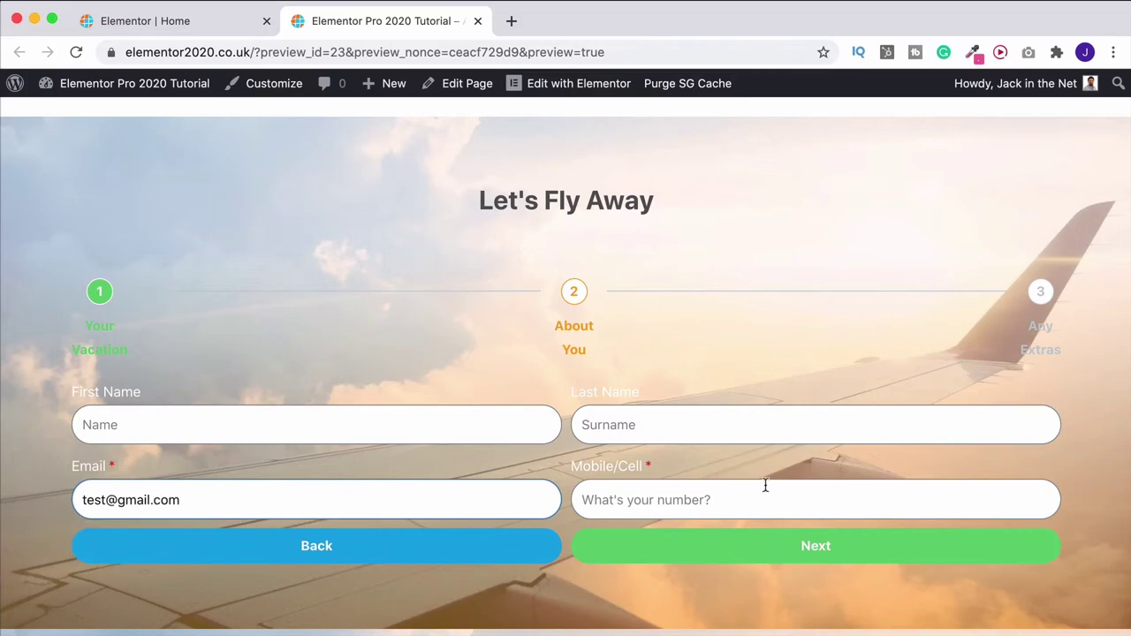
{"action": "left_click", "coordinate": [774, 497]}
{"action": "type", "text": "0101010101010"}
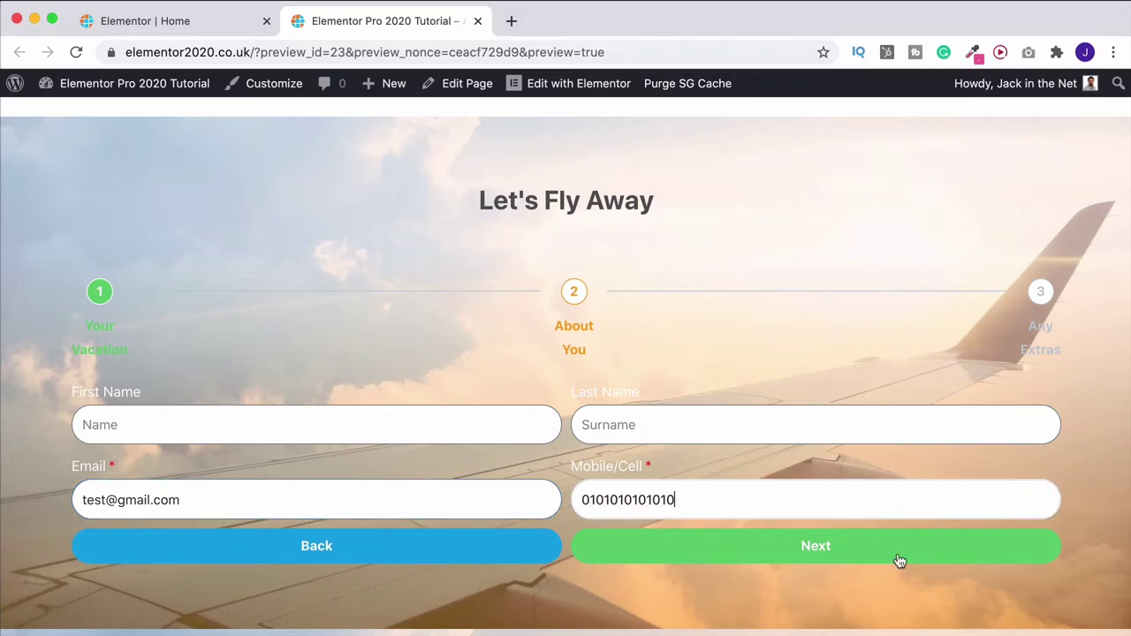
{"action": "left_click", "coordinate": [899, 561]}
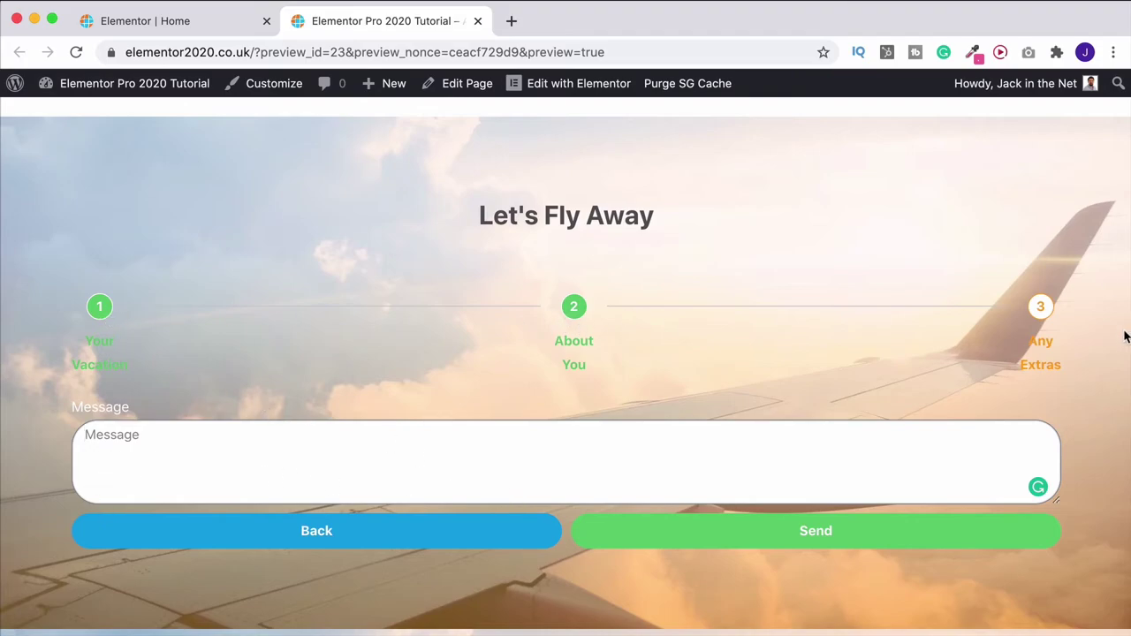
{"action": "left_click", "coordinate": [478, 21]}
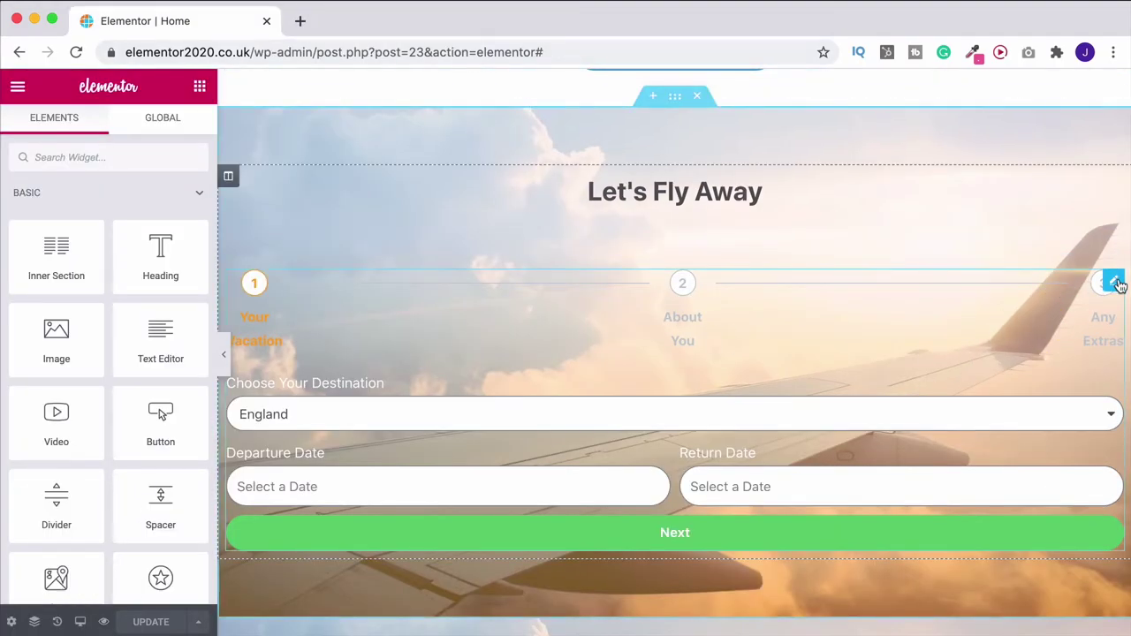
Review the form's Actions After Submit, keeping Email as the only action, then open the main menu
{"action": "left_click", "coordinate": [1116, 282]}
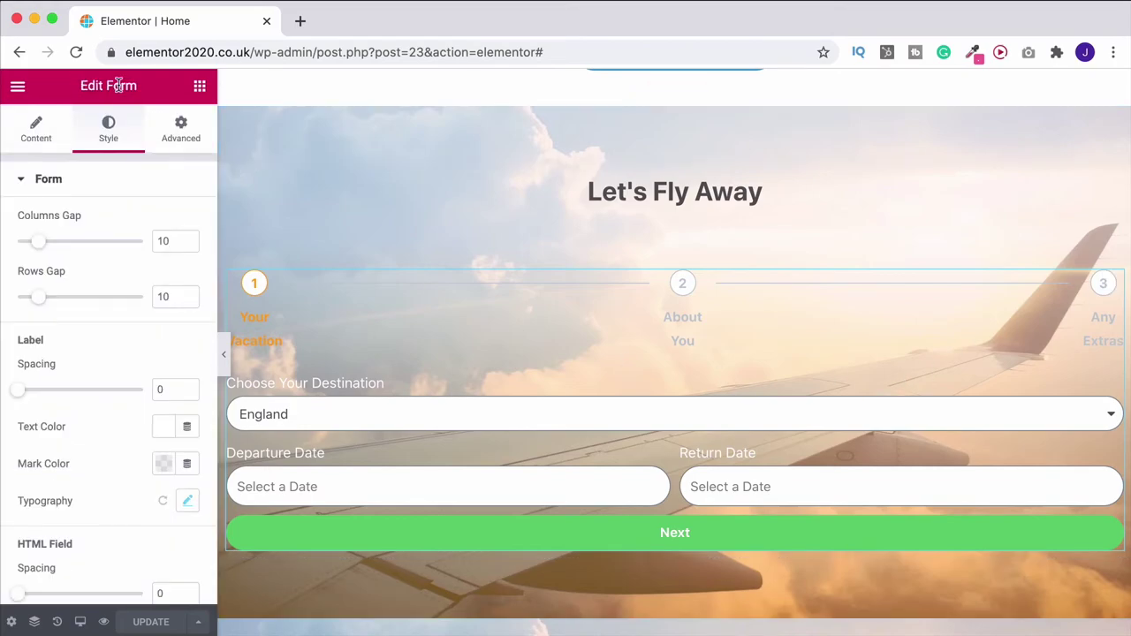
{"action": "left_click", "coordinate": [40, 143]}
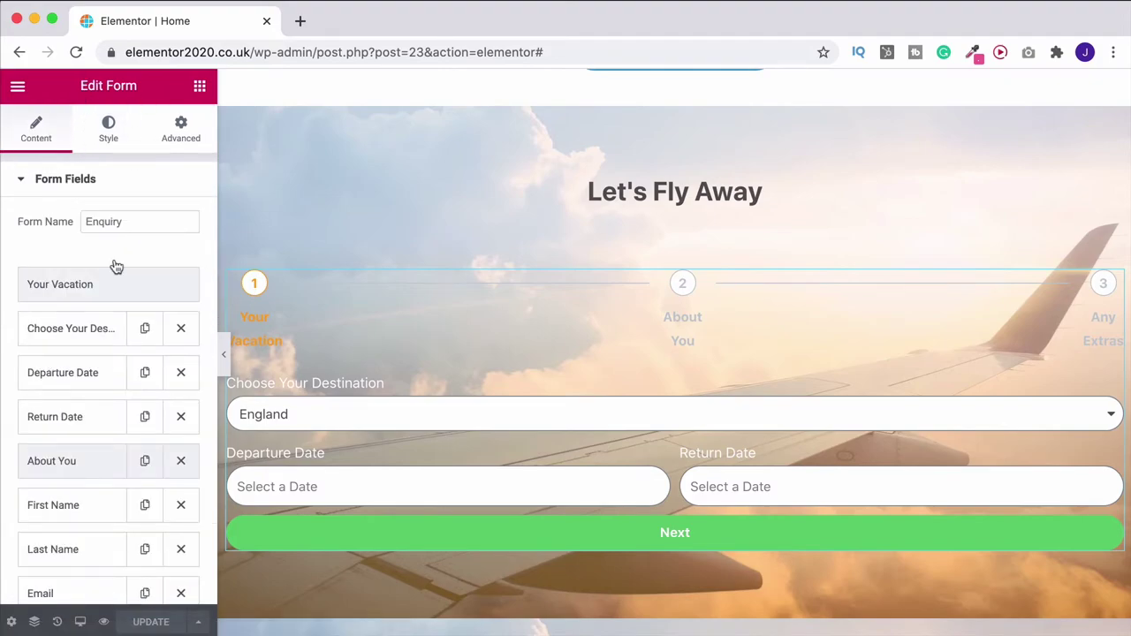
{"action": "scroll", "coordinate": [113, 344], "scroll_direction": "down", "scroll_amount": 10}
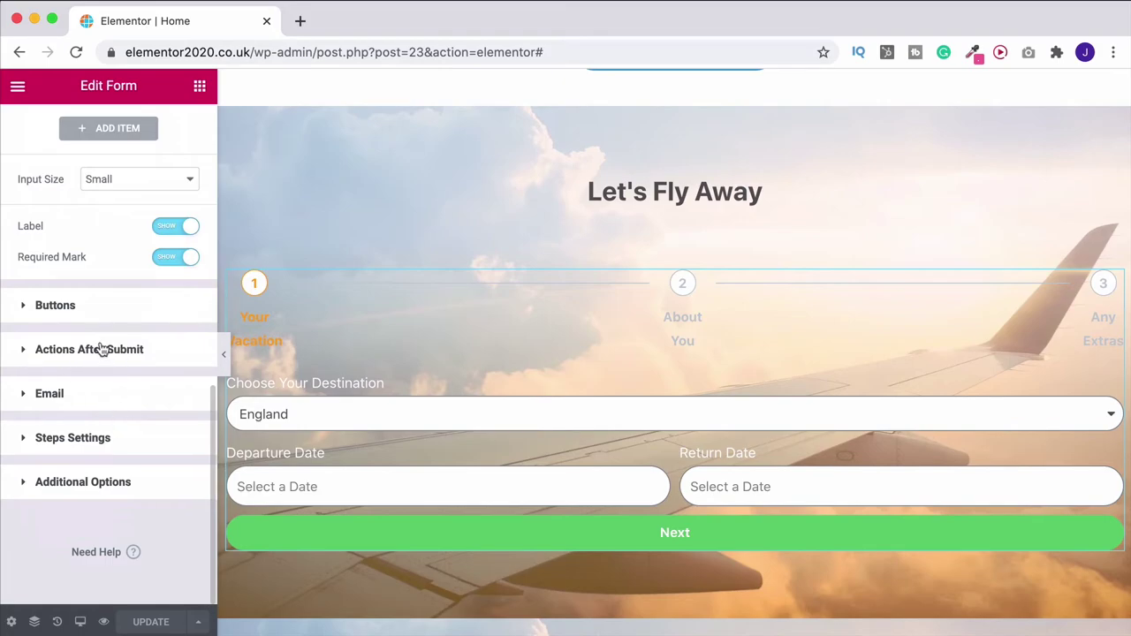
{"action": "left_click", "coordinate": [88, 349]}
{"action": "left_click", "coordinate": [93, 329]}
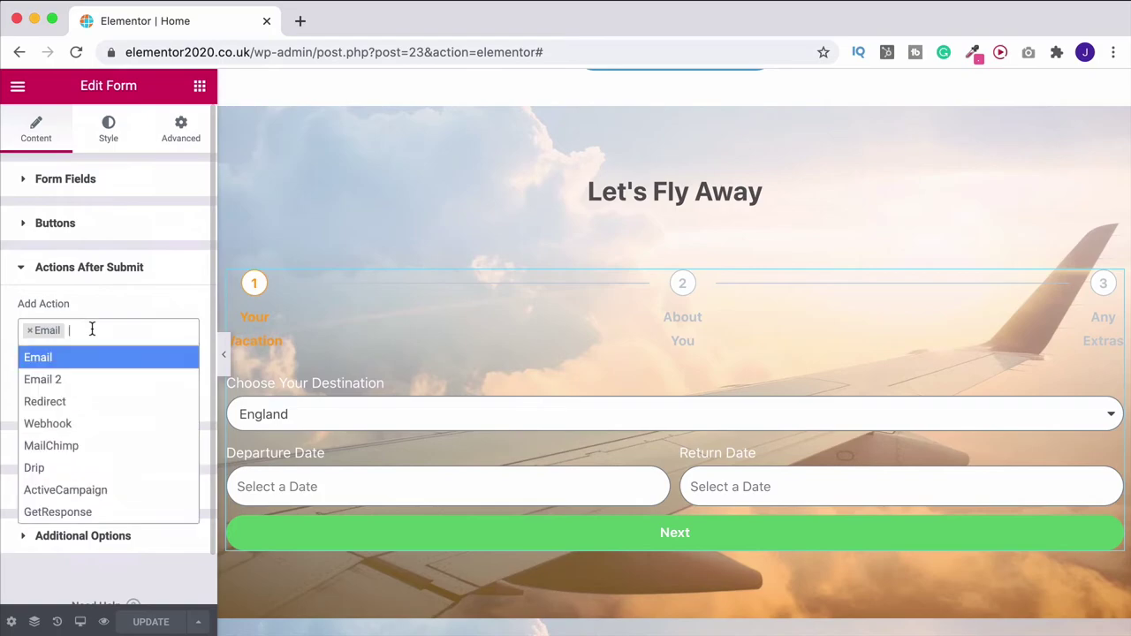
{"action": "scroll", "coordinate": [99, 442], "scroll_direction": "down", "scroll_amount": 3}
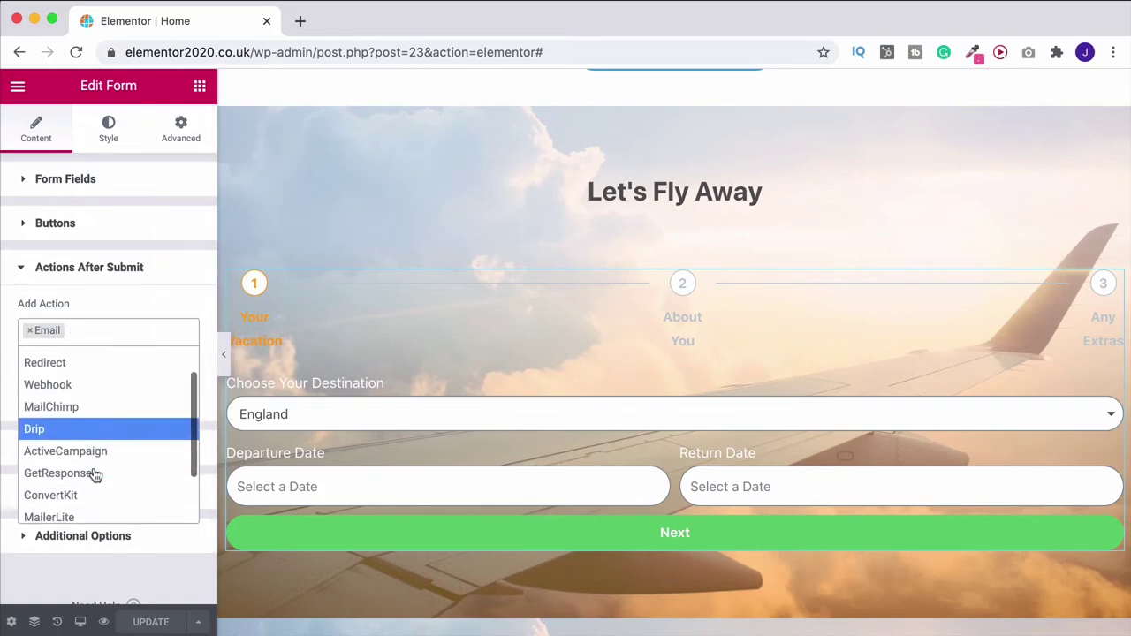
{"action": "scroll", "coordinate": [104, 407], "scroll_direction": "up", "scroll_amount": 3}
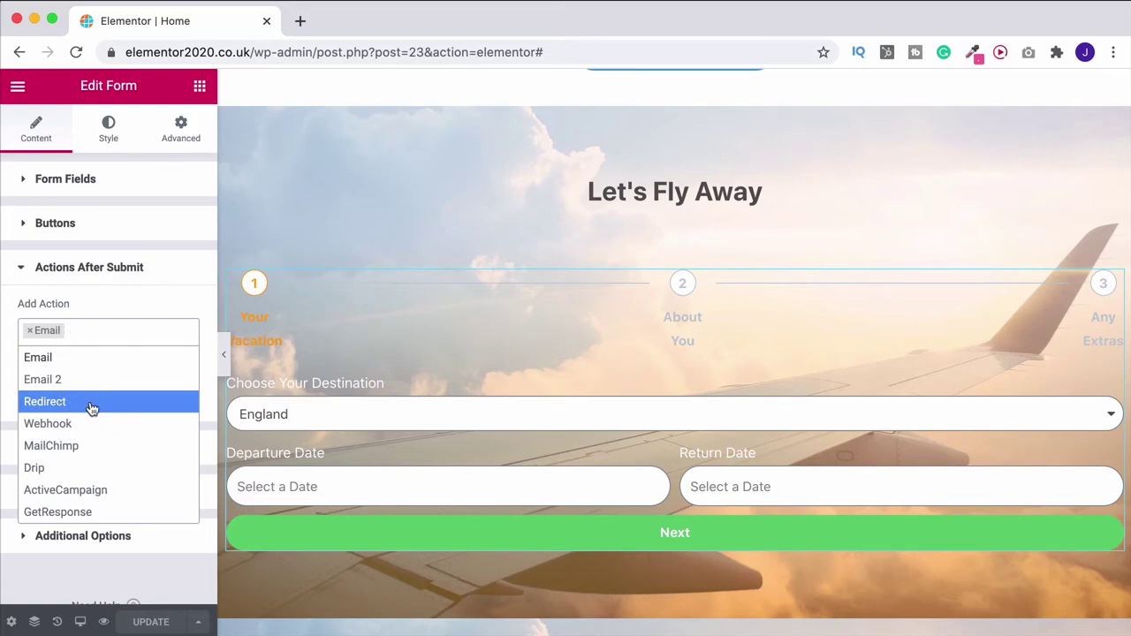
{"action": "left_click", "coordinate": [8, 302]}
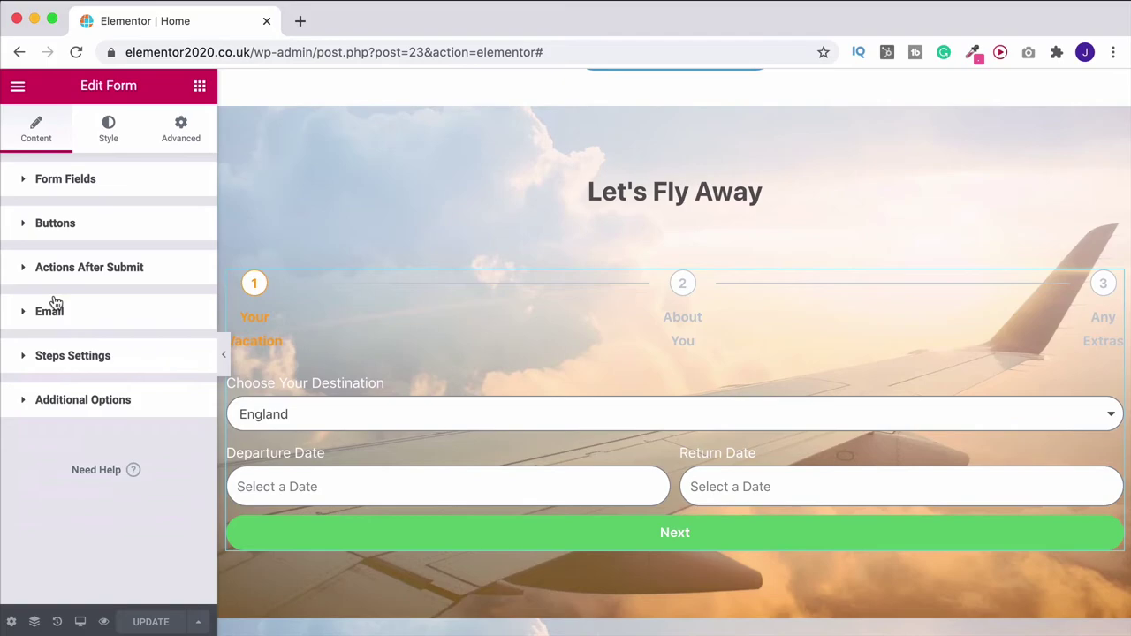
{"action": "left_click", "coordinate": [18, 85]}
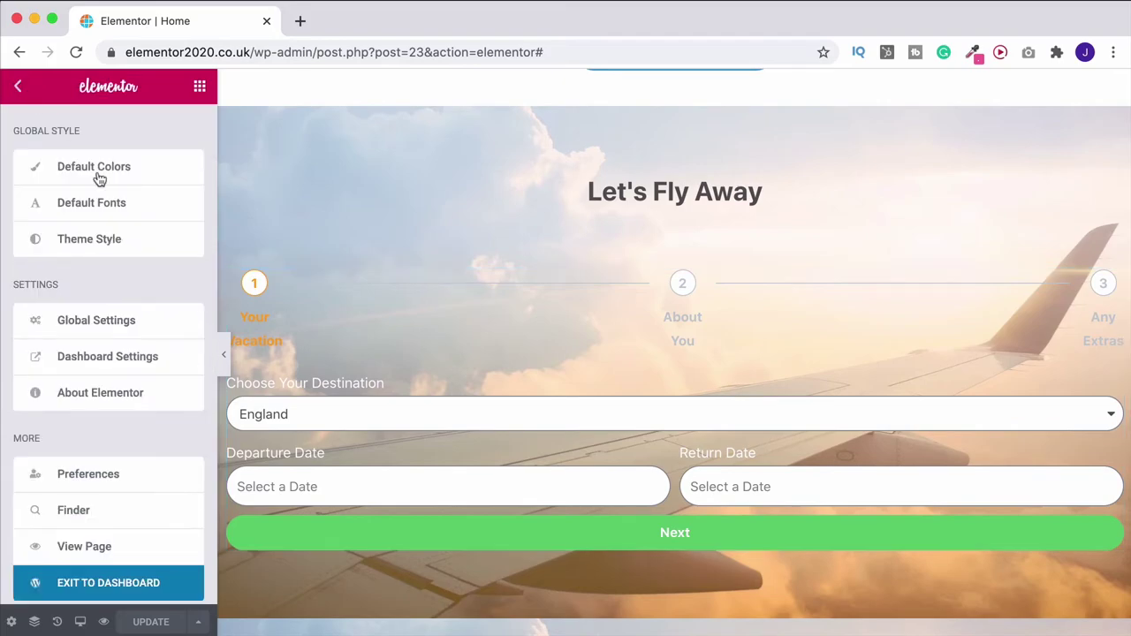
Exit to the dashboard, look over Elementor's Integrations settings, then visit the live site
{"action": "left_click", "coordinate": [89, 587]}
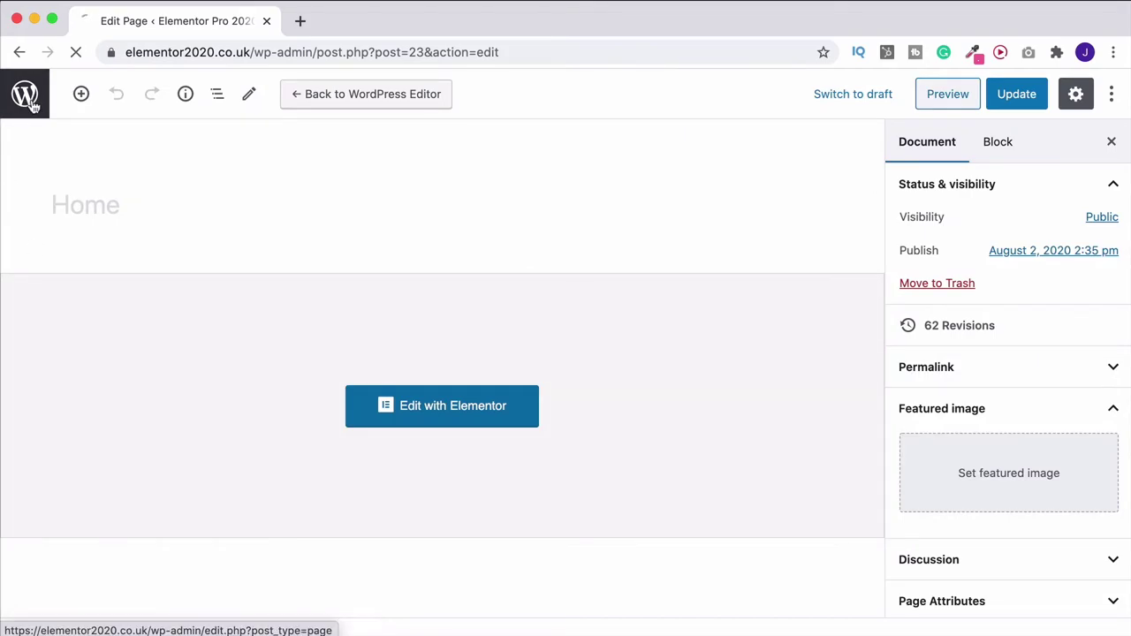
{"action": "left_click", "coordinate": [26, 96]}
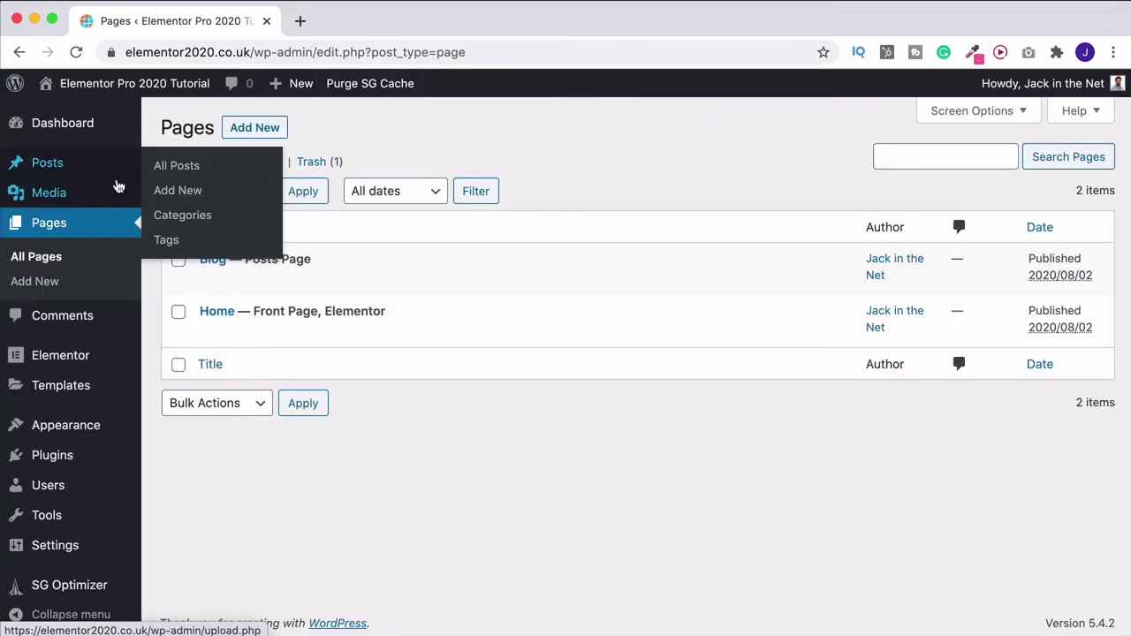
{"action": "mouse_move", "coordinate": [63, 356]}
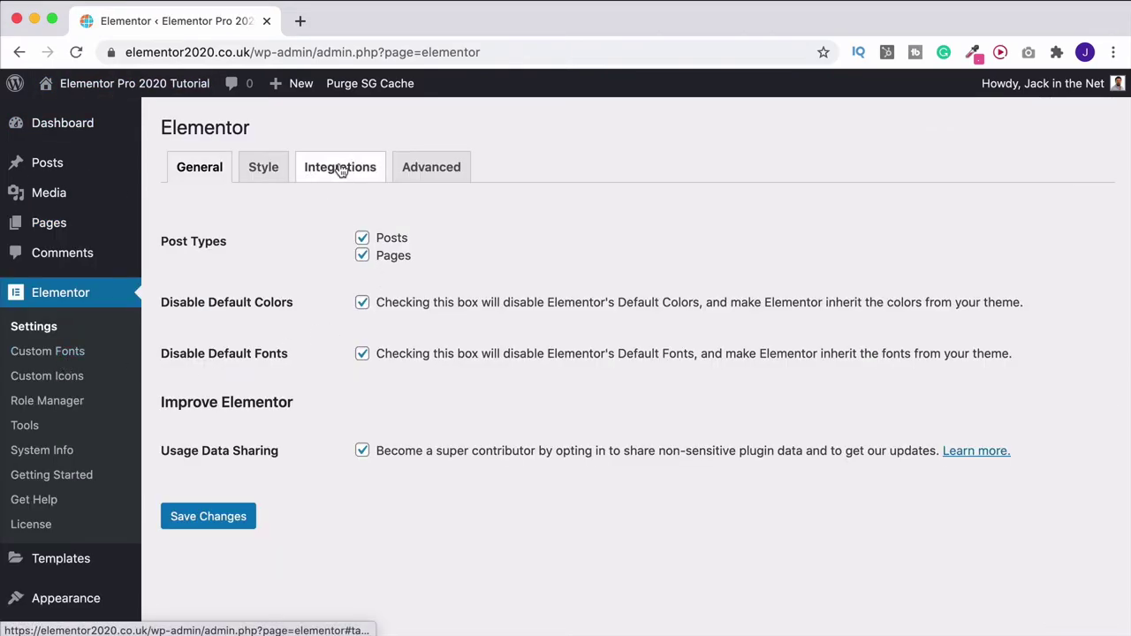
{"action": "left_click", "coordinate": [343, 170]}
{"action": "scroll", "coordinate": [385, 298], "scroll_direction": "down", "scroll_amount": 10}
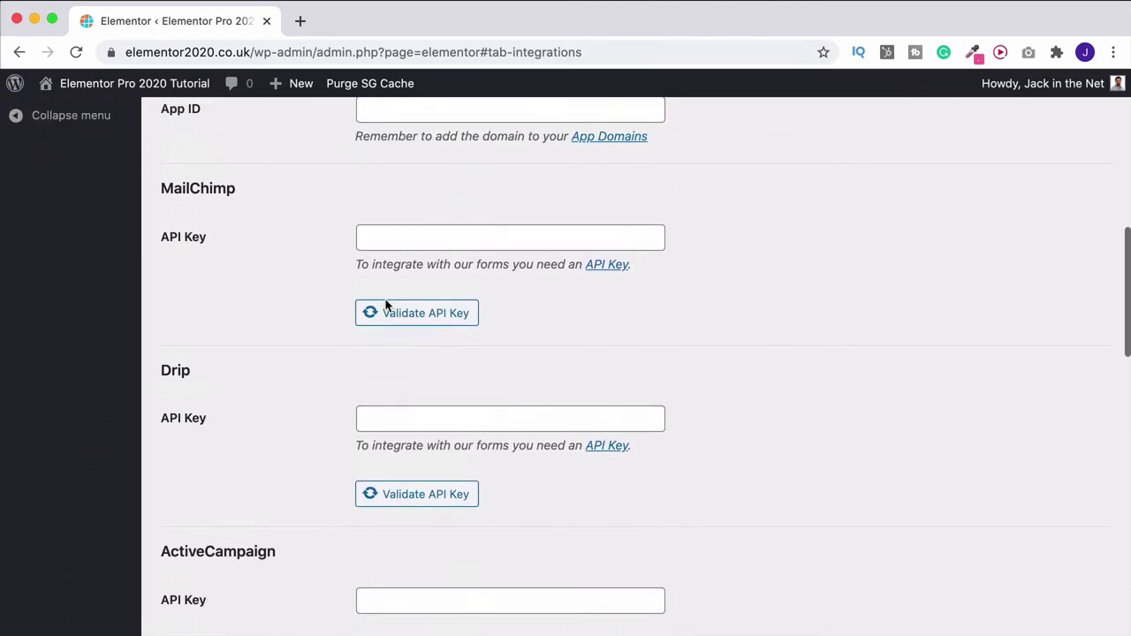
{"action": "scroll", "coordinate": [385, 305], "scroll_direction": "up", "scroll_amount": 2}
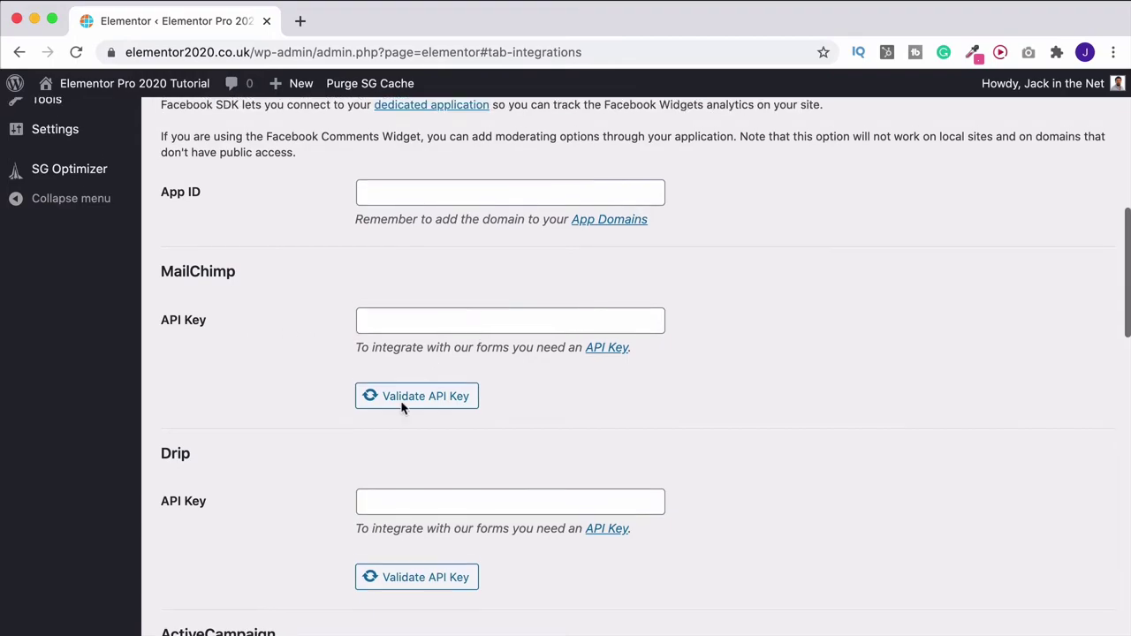
{"action": "scroll", "coordinate": [340, 318], "scroll_direction": "up", "scroll_amount": 8}
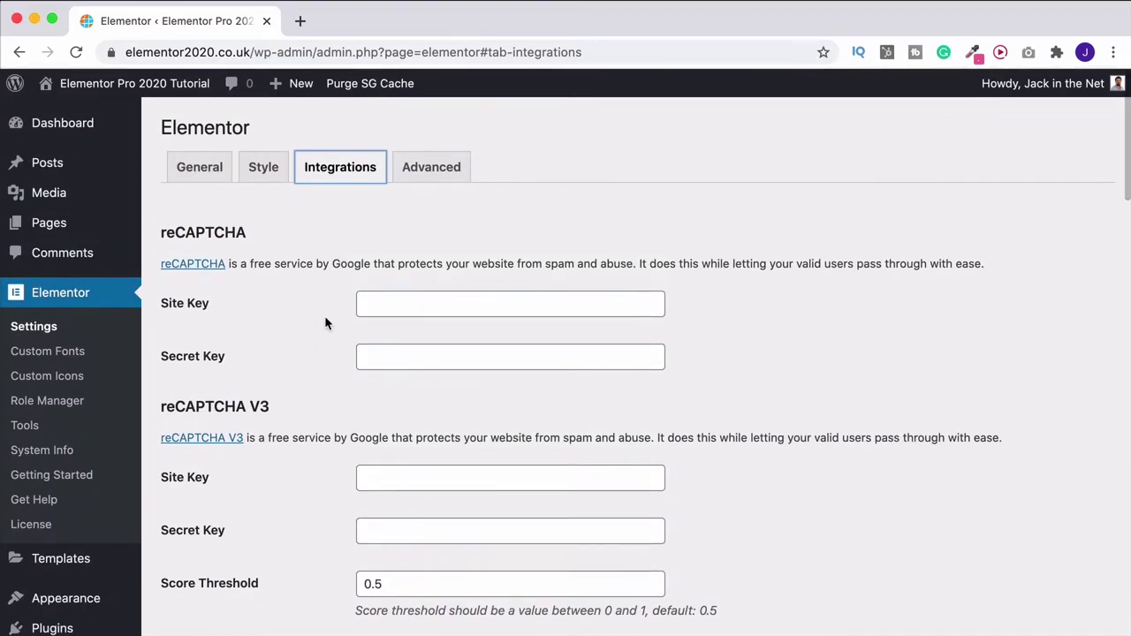
{"action": "left_click", "coordinate": [159, 87]}
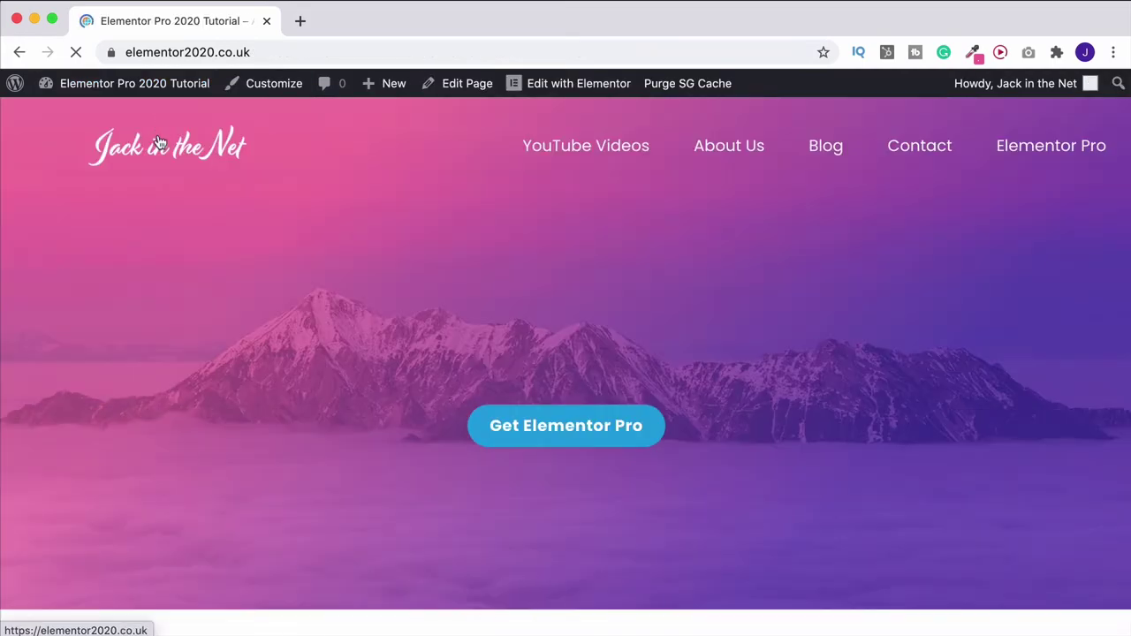
Reopen the Home page in Elementor and open the Let's Fly Away form widget's settings
{"action": "scroll", "coordinate": [766, 272], "scroll_direction": "down", "scroll_amount": 5}
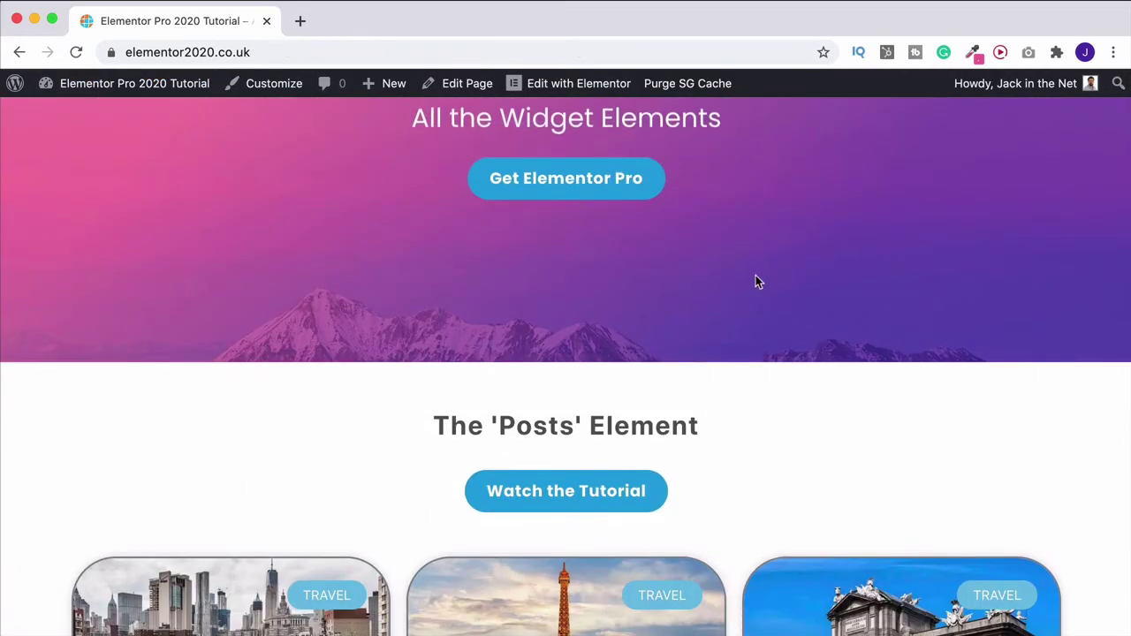
{"action": "scroll", "coordinate": [756, 275], "scroll_direction": "down", "scroll_amount": 2}
{"action": "left_click", "coordinate": [590, 83]}
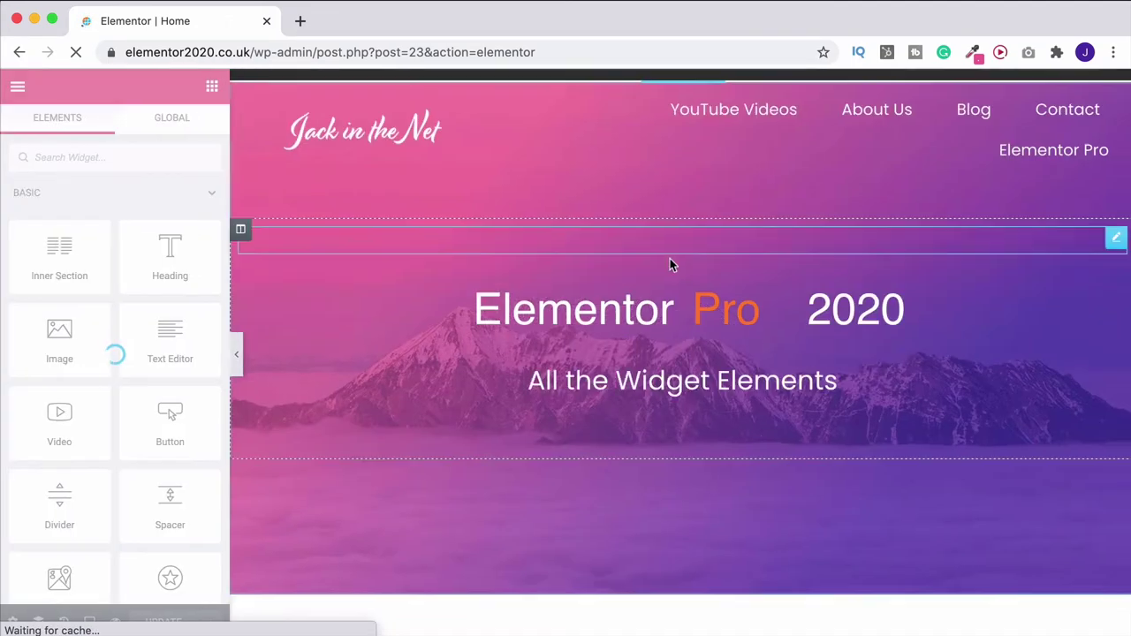
{"action": "scroll", "coordinate": [670, 265], "scroll_direction": "down", "scroll_amount": 10}
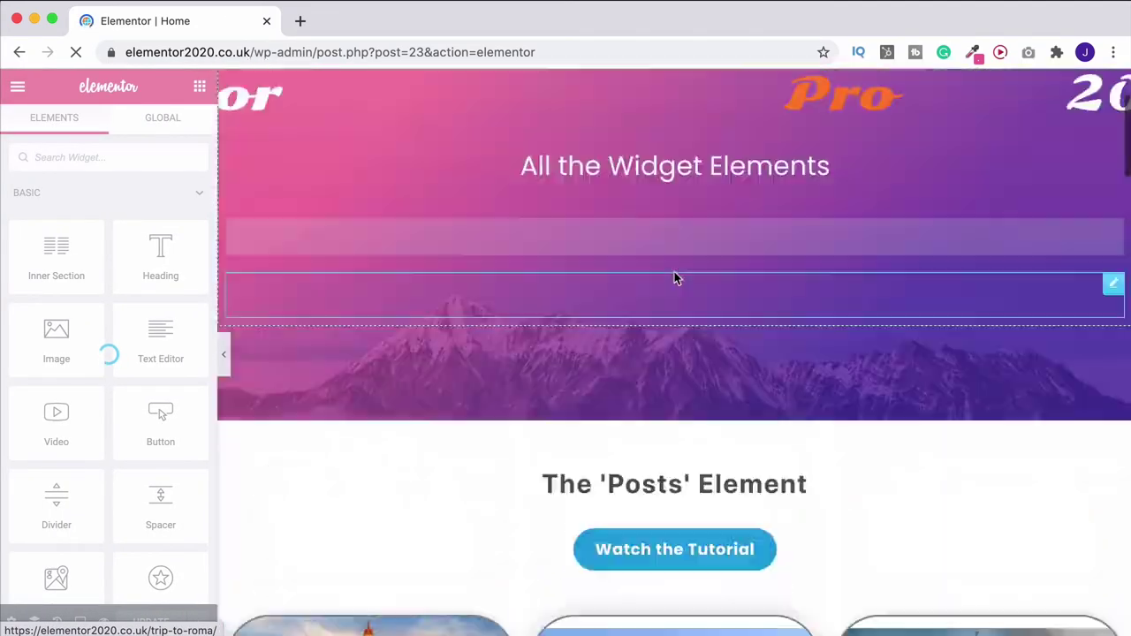
{"action": "scroll", "coordinate": [675, 279], "scroll_direction": "down", "scroll_amount": 10}
{"action": "scroll", "coordinate": [676, 280], "scroll_direction": "down", "scroll_amount": 15}
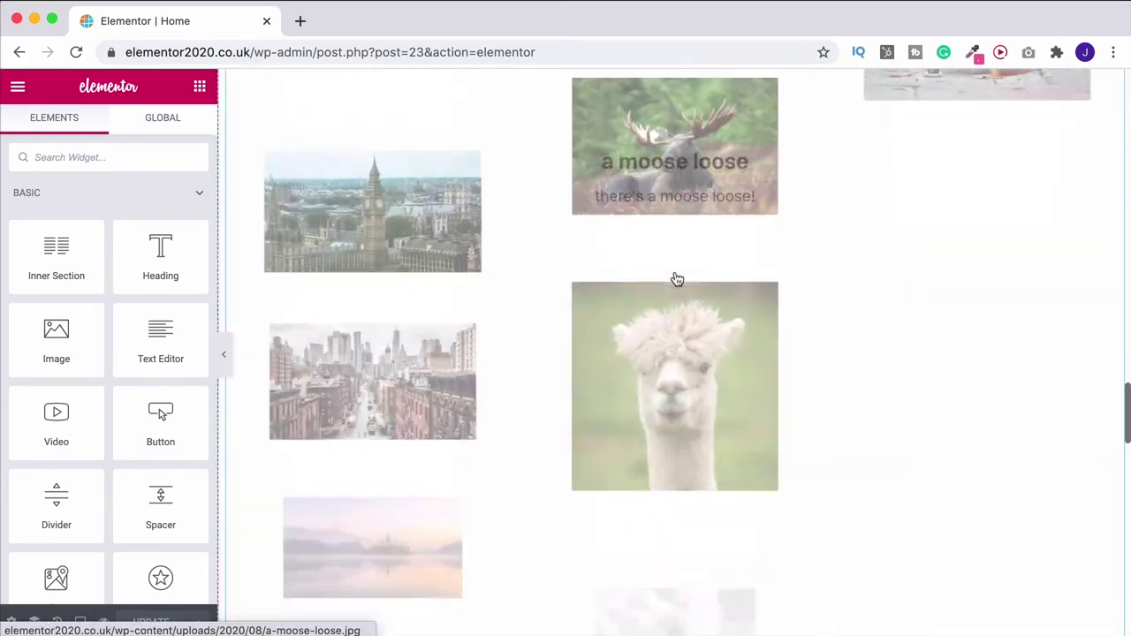
{"action": "scroll", "coordinate": [1011, 278], "scroll_direction": "up", "scroll_amount": 3}
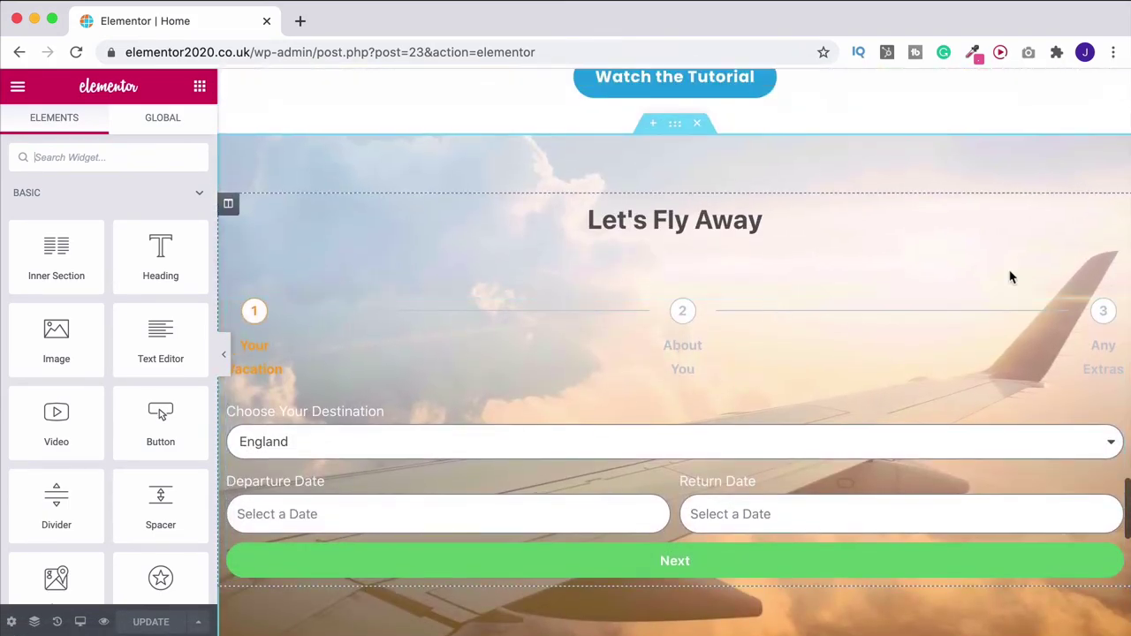
{"action": "left_click", "coordinate": [1113, 328]}
{"action": "scroll", "coordinate": [84, 354], "scroll_direction": "down", "scroll_amount": 10}
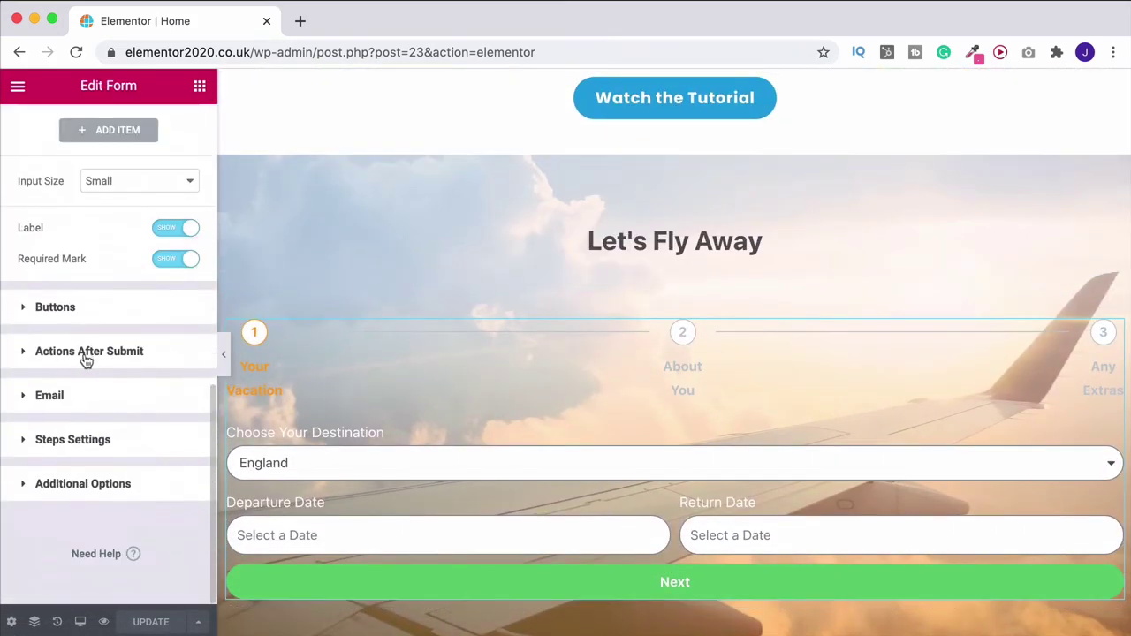
Change the notification email subject to "new enquiry", then expand the Form Fields list
{"action": "left_click", "coordinate": [90, 352]}
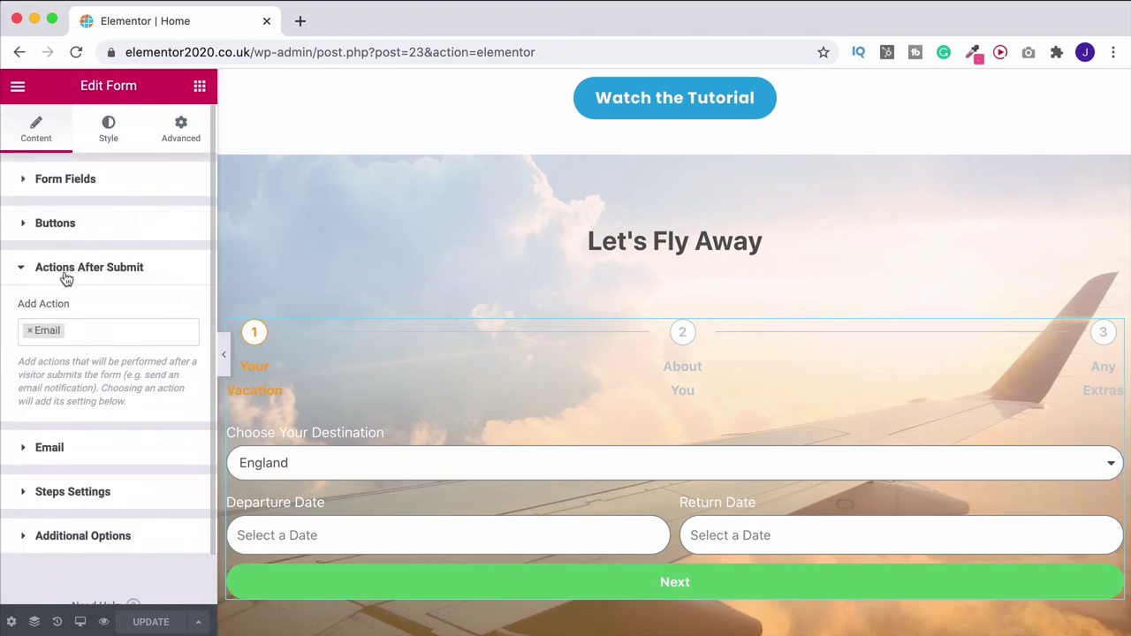
{"action": "left_click", "coordinate": [53, 447]}
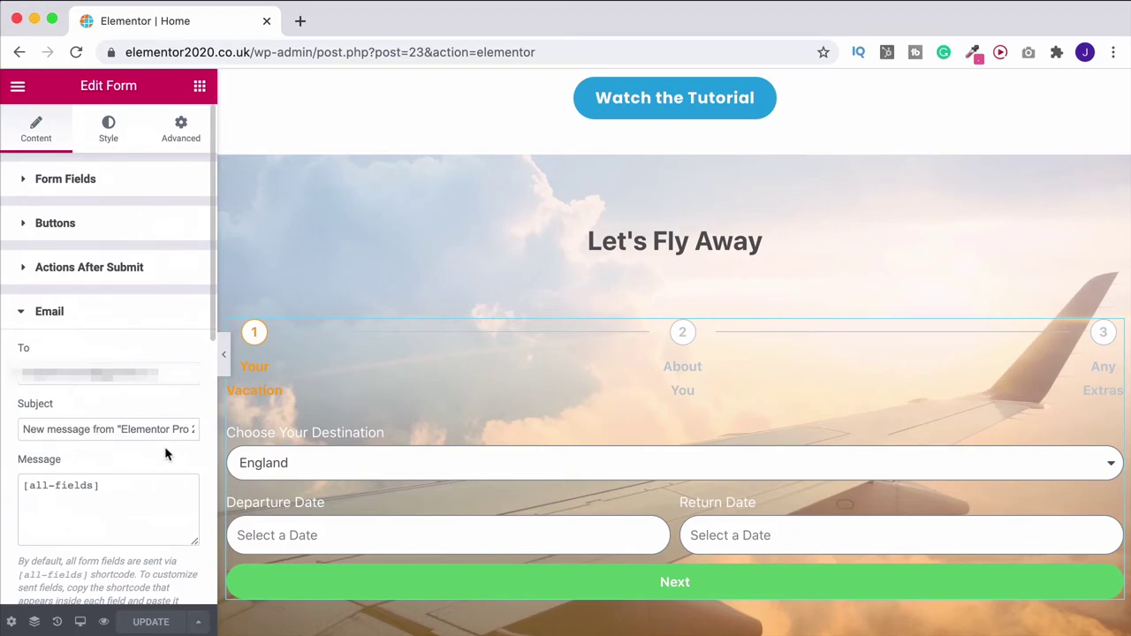
{"action": "left_click_drag", "start_coordinate": [21, 430], "coordinate": [223, 440]}
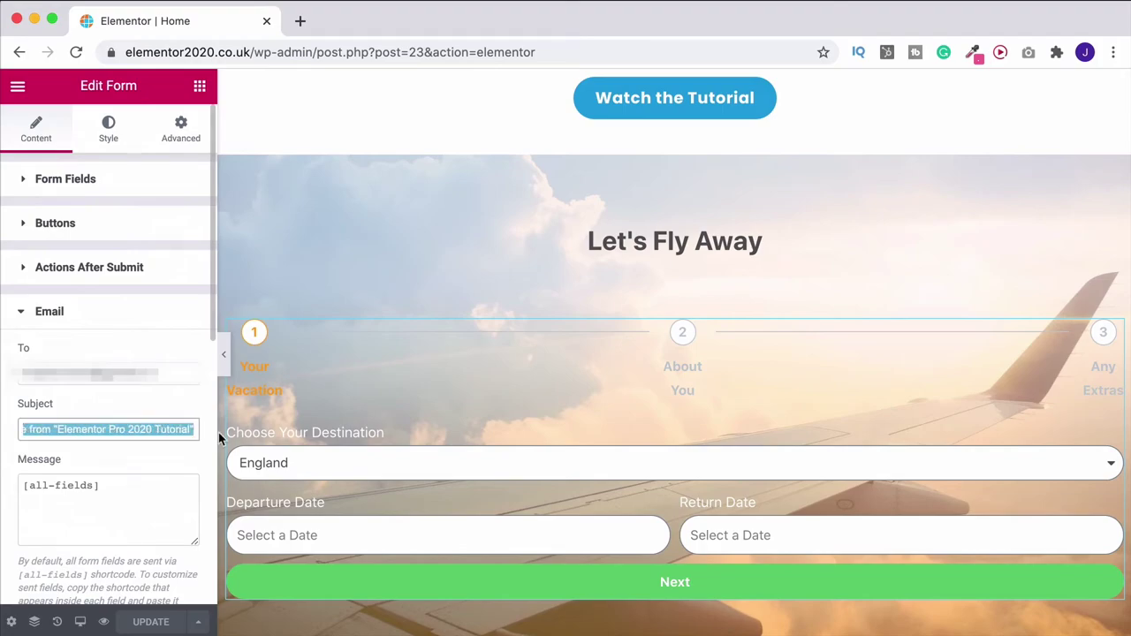
{"action": "type", "text": "new enquiry"}
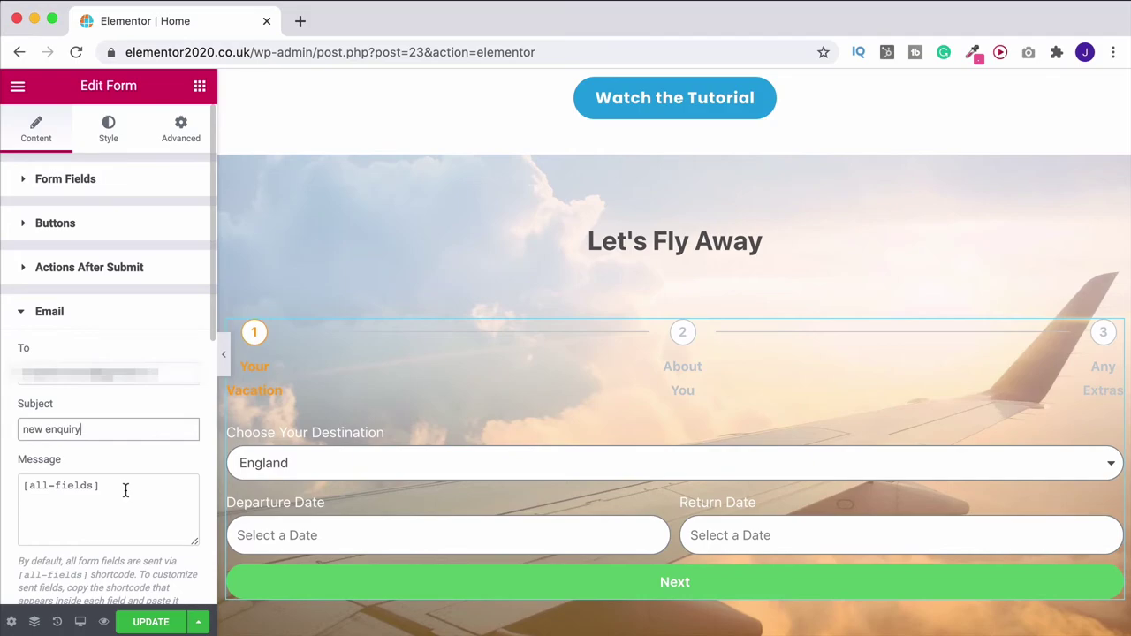
{"action": "scroll", "coordinate": [126, 491], "scroll_direction": "down", "scroll_amount": 2}
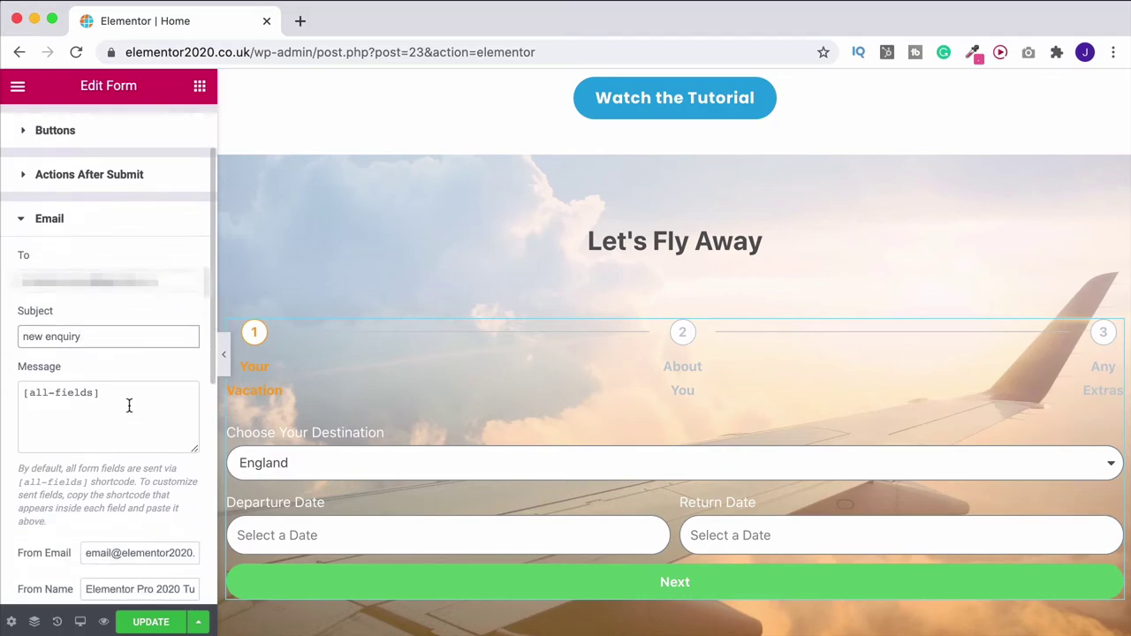
{"action": "scroll", "coordinate": [129, 404], "scroll_direction": "up", "scroll_amount": 2}
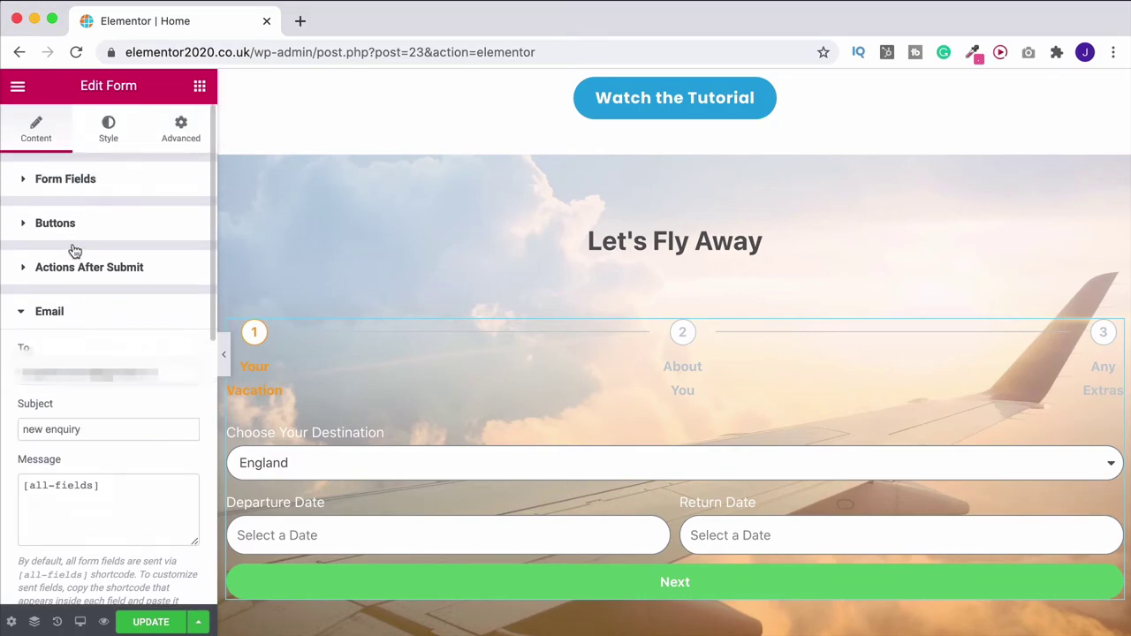
{"action": "left_click", "coordinate": [80, 187]}
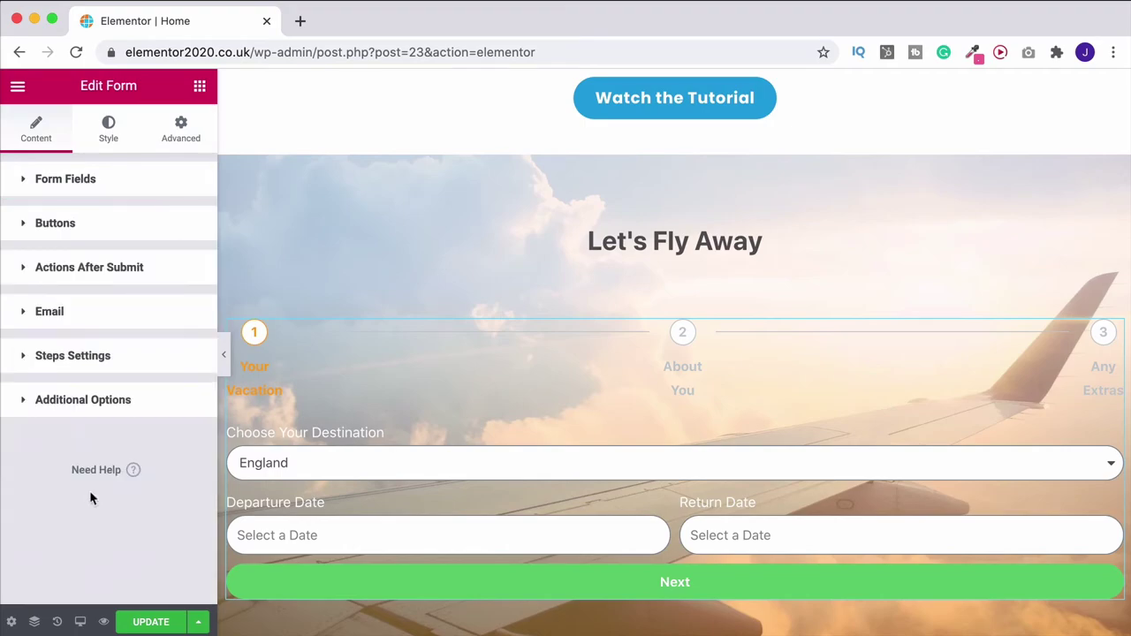
{"action": "left_click", "coordinate": [97, 186]}
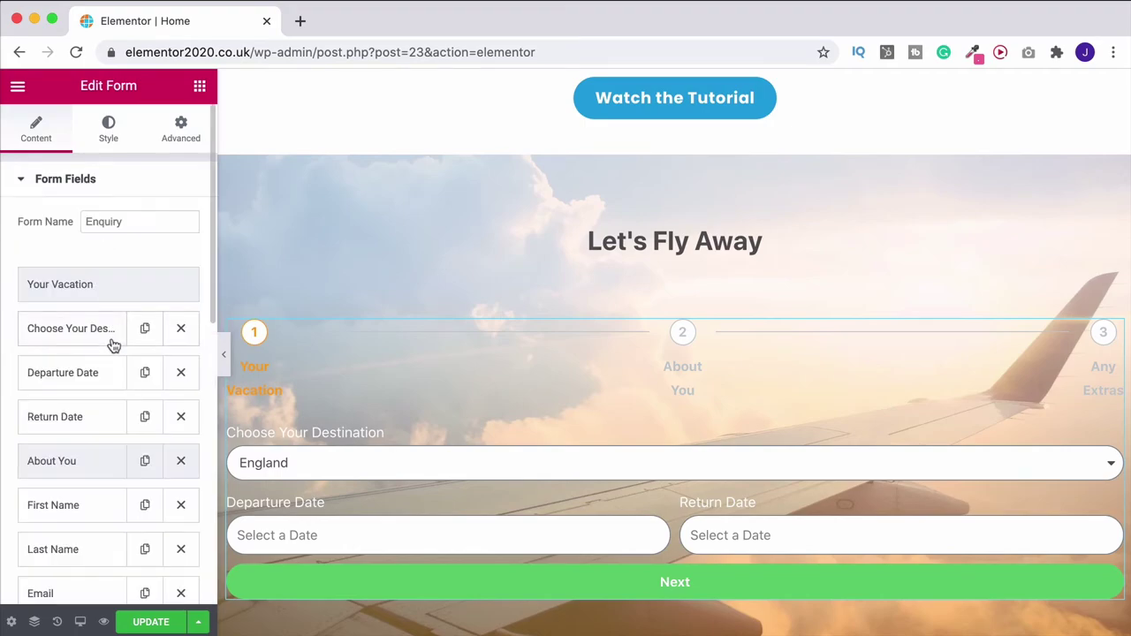
Change the First Name field's ID from name to firstname, giving shortcode [field id="firstname"]
{"action": "scroll", "coordinate": [109, 363], "scroll_direction": "down", "scroll_amount": 2}
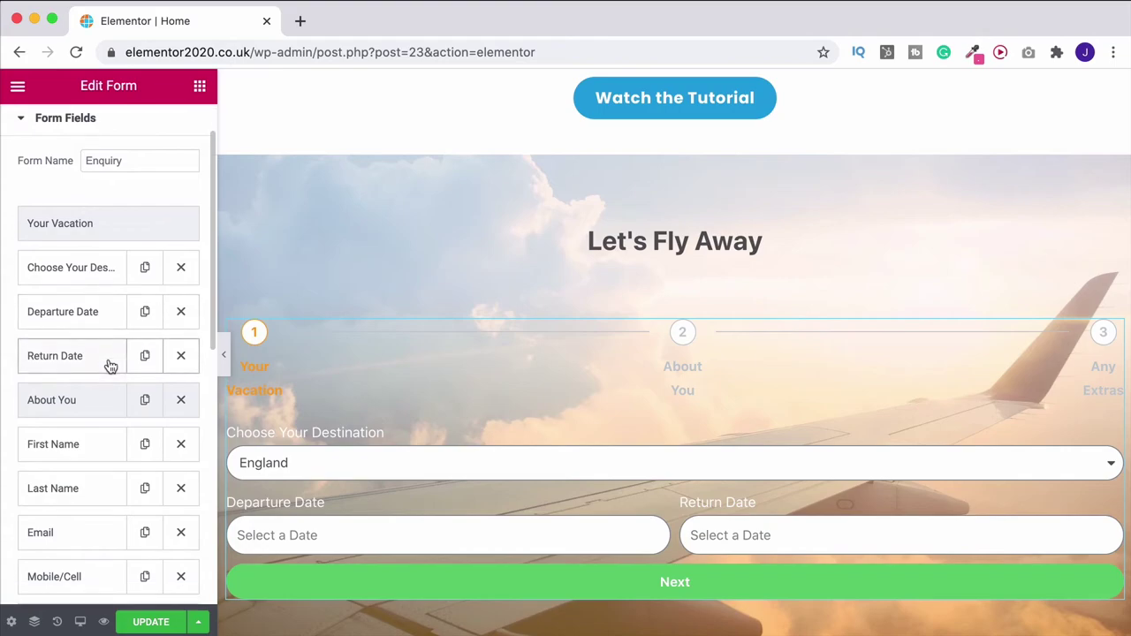
{"action": "scroll", "coordinate": [109, 365], "scroll_direction": "down", "scroll_amount": 2}
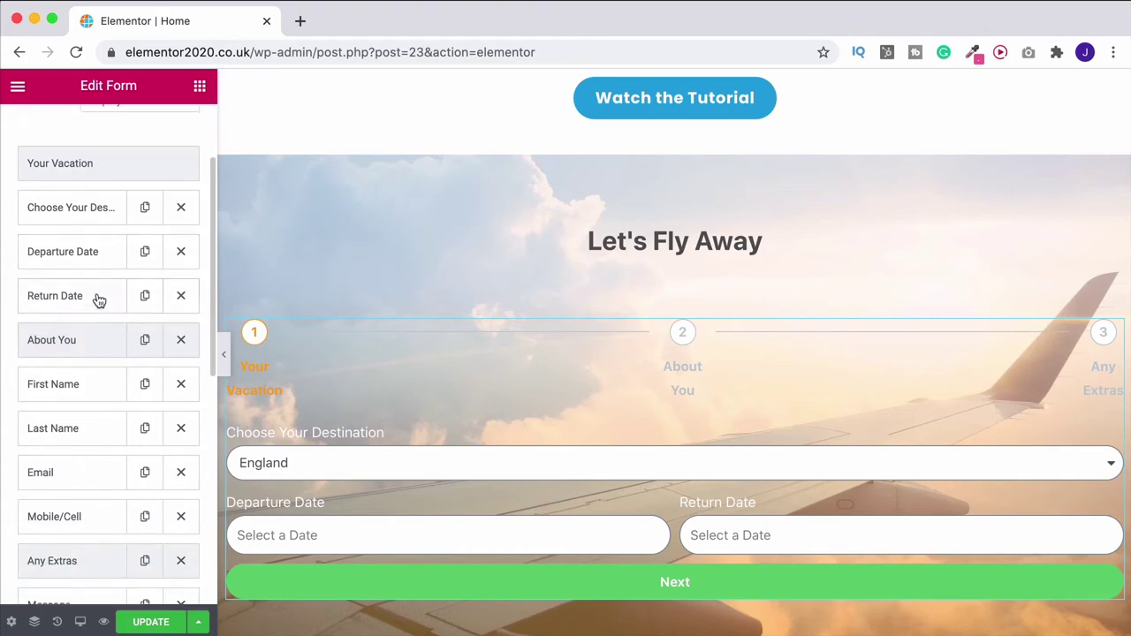
{"action": "left_click", "coordinate": [64, 391]}
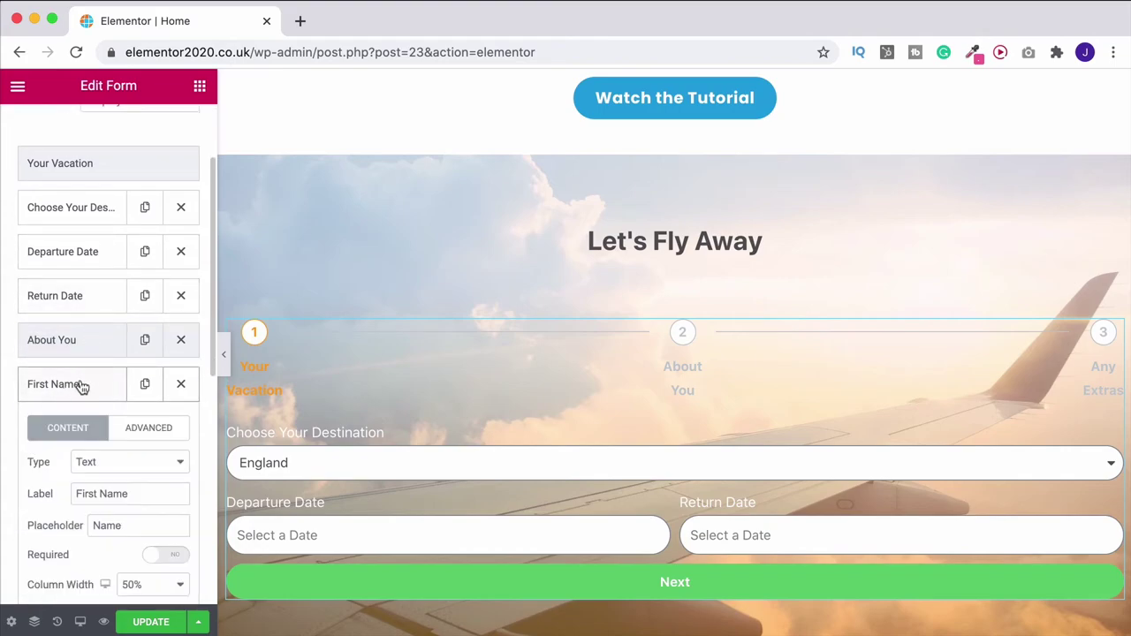
{"action": "scroll", "coordinate": [86, 393], "scroll_direction": "down", "scroll_amount": 3}
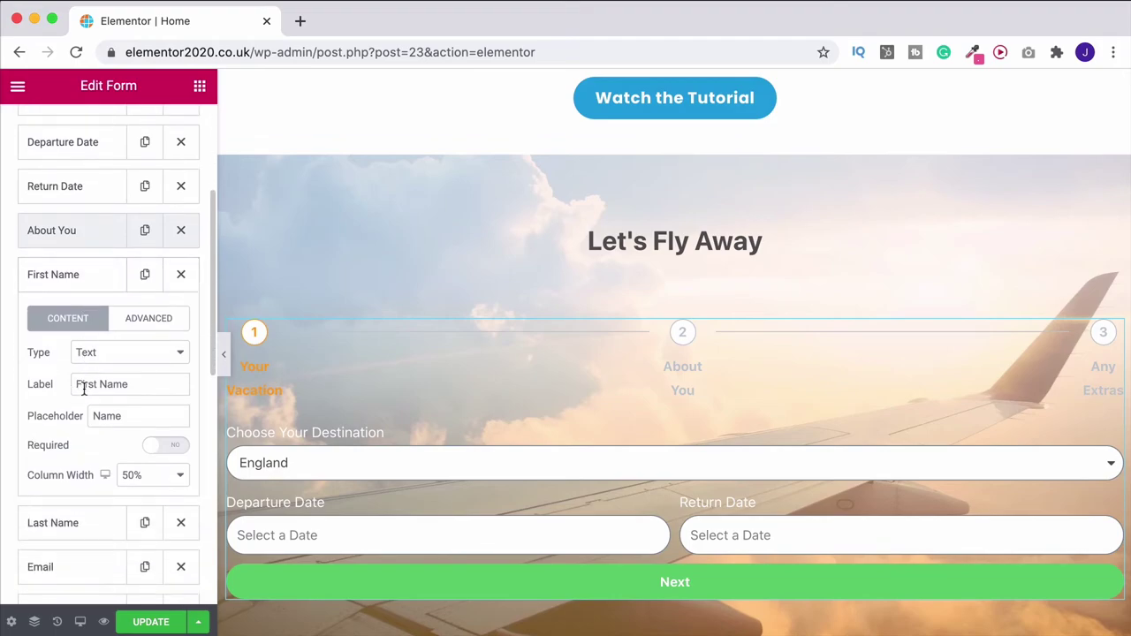
{"action": "left_click", "coordinate": [139, 320]}
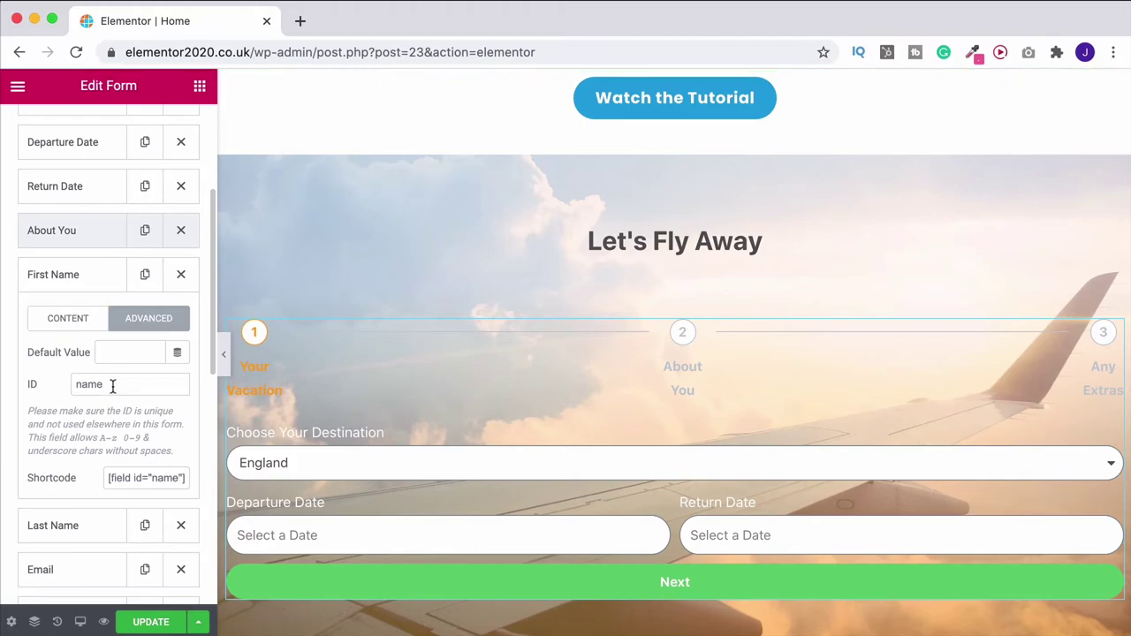
{"action": "left_click_drag", "start_coordinate": [111, 384], "coordinate": [3, 373]}
{"action": "type", "text": "firs"}
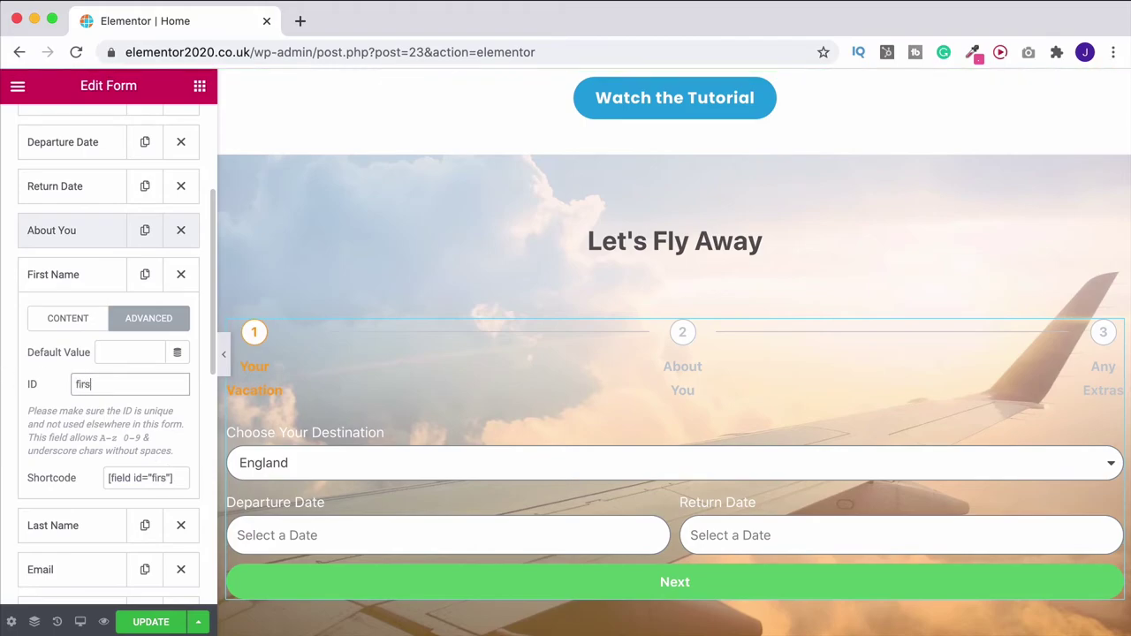
{"action": "type", "text": "tname"}
{"action": "left_click", "coordinate": [108, 478]}
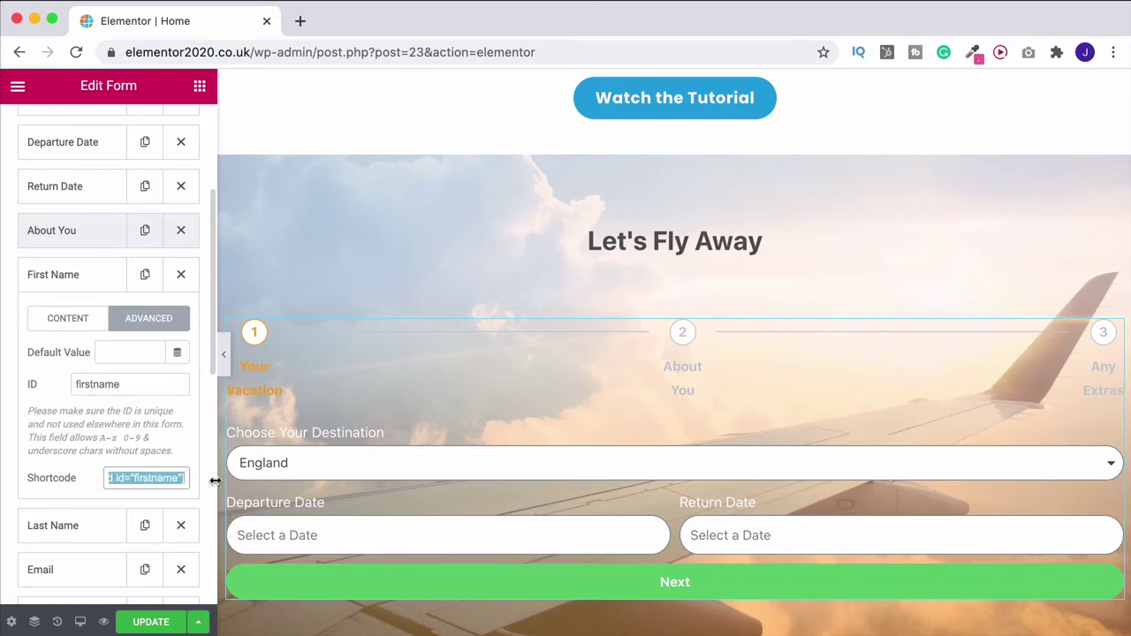
{"action": "scroll", "coordinate": [111, 480], "scroll_direction": "down", "scroll_amount": 10}
{"action": "scroll", "coordinate": [116, 481], "scroll_direction": "down", "scroll_amount": 3}
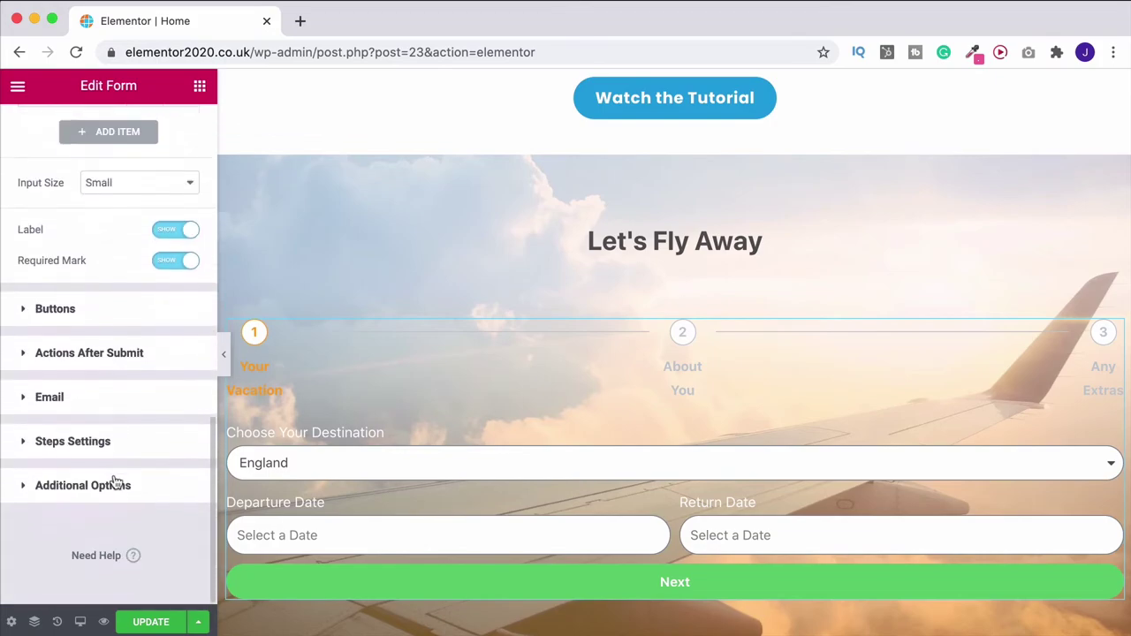
Set the notification email's Reply-To to the Email Field
{"action": "left_click", "coordinate": [46, 395]}
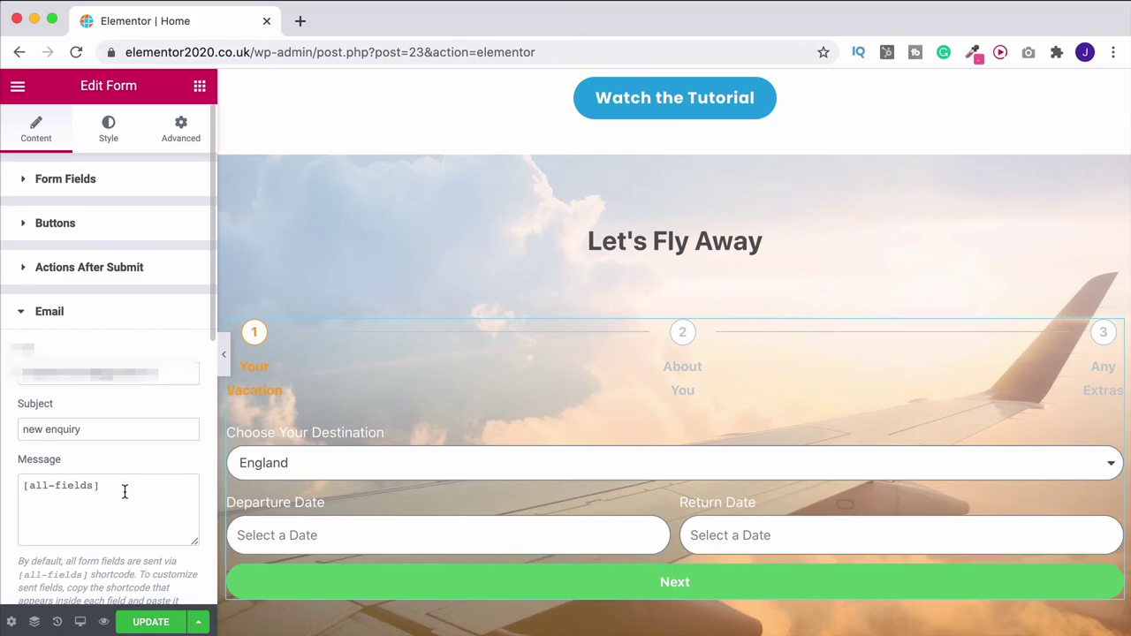
{"action": "scroll", "coordinate": [61, 532], "scroll_direction": "down", "scroll_amount": 5}
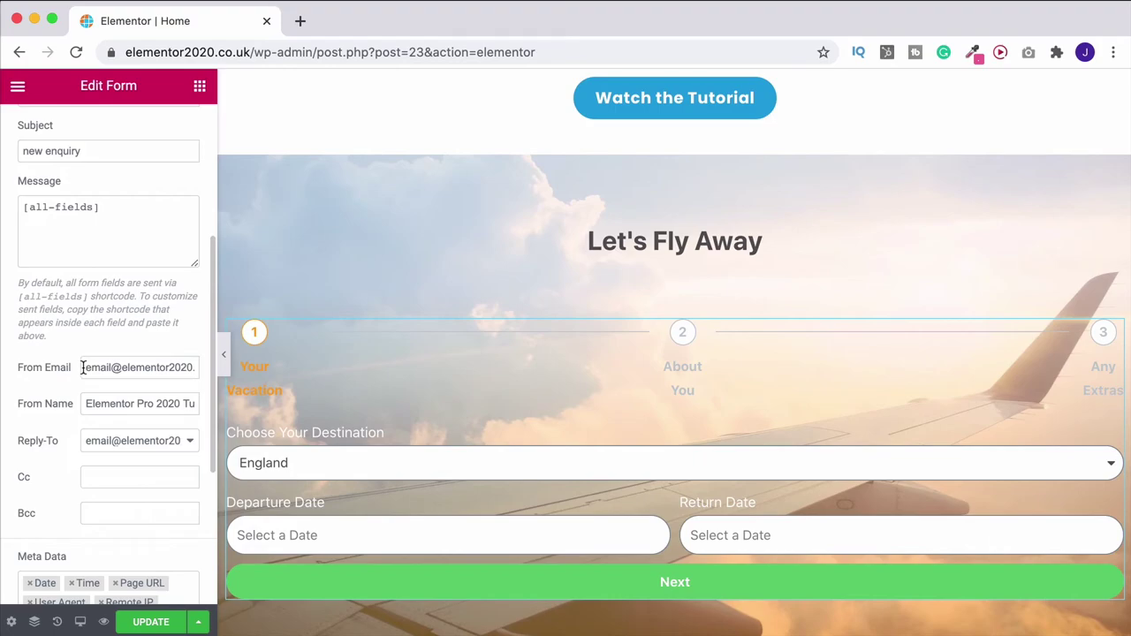
{"action": "left_click_drag", "start_coordinate": [83, 368], "coordinate": [187, 371]}
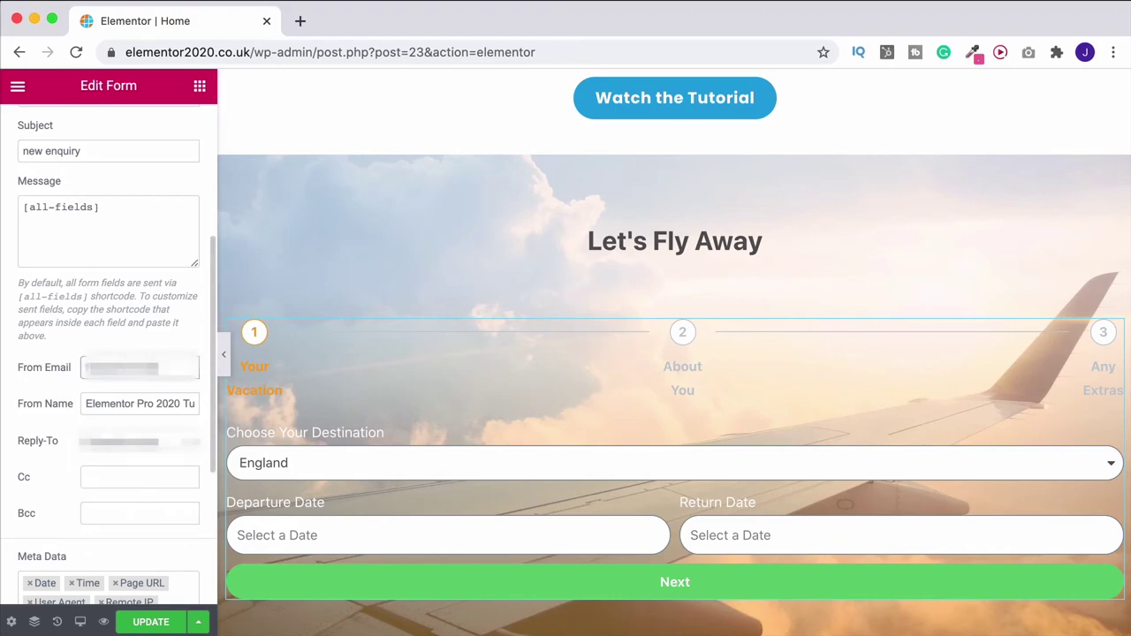
{"action": "left_click", "coordinate": [164, 445]}
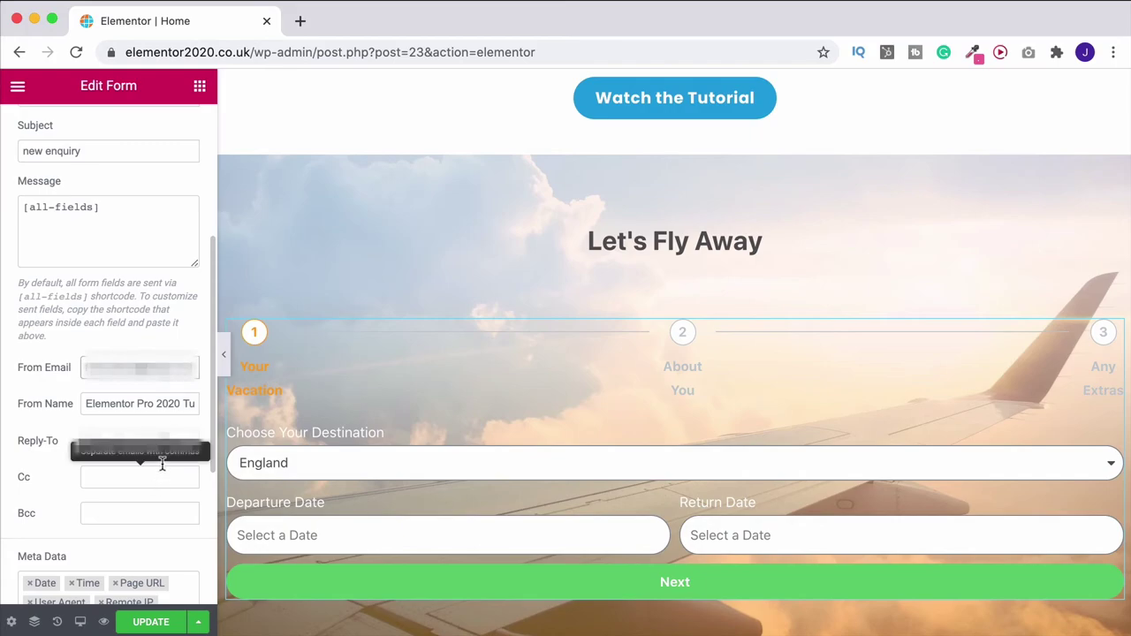
{"action": "left_click", "coordinate": [132, 456]}
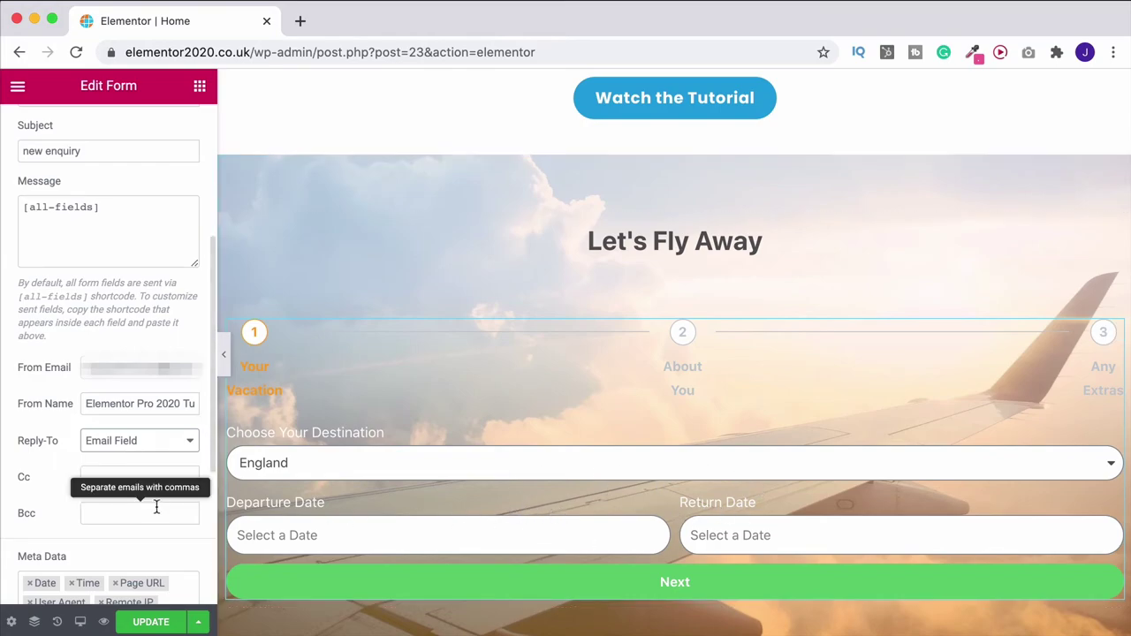
Remove Credit and Remote IP from the email meta data
{"action": "scroll", "coordinate": [148, 508], "scroll_direction": "down", "scroll_amount": 5}
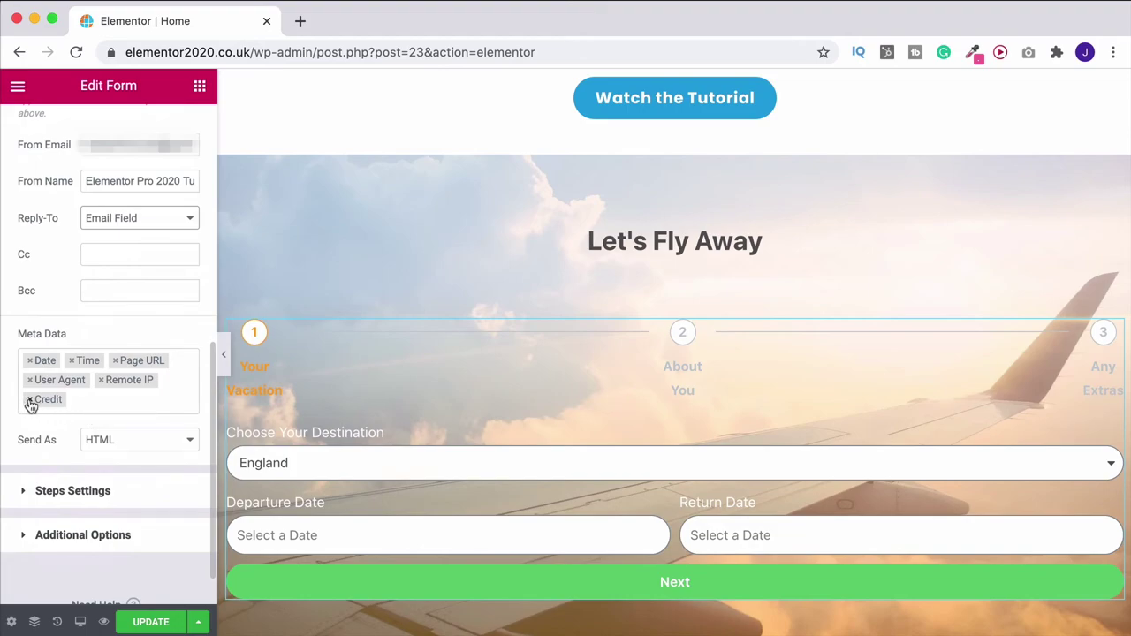
{"action": "left_click", "coordinate": [27, 402]}
{"action": "left_click", "coordinate": [100, 381]}
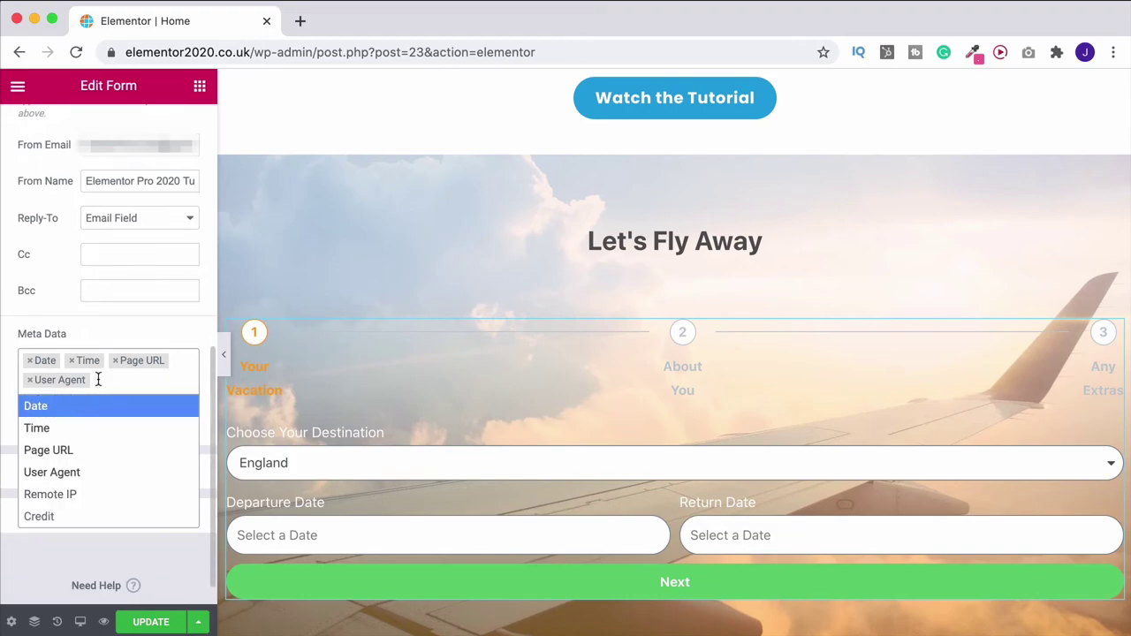
{"action": "left_click", "coordinate": [3, 368]}
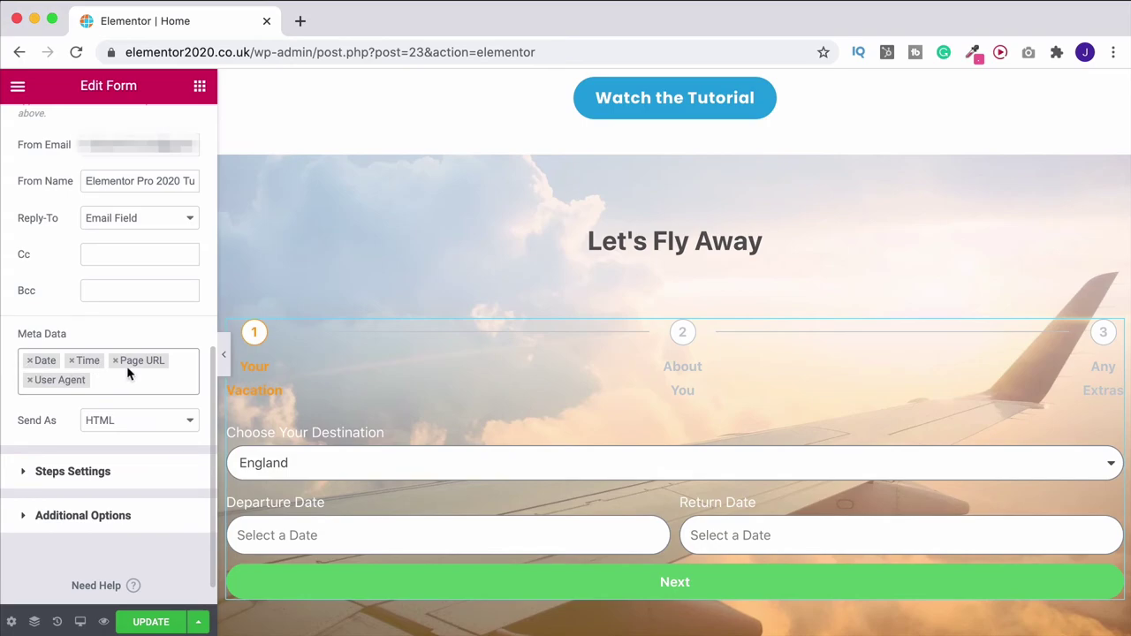
{"action": "left_click", "coordinate": [82, 516]}
Switch Custom Messages to YES and change the Success Message to 'Thank you for your enquiry!'
{"action": "scroll", "coordinate": [82, 520], "scroll_direction": "down", "scroll_amount": 2}
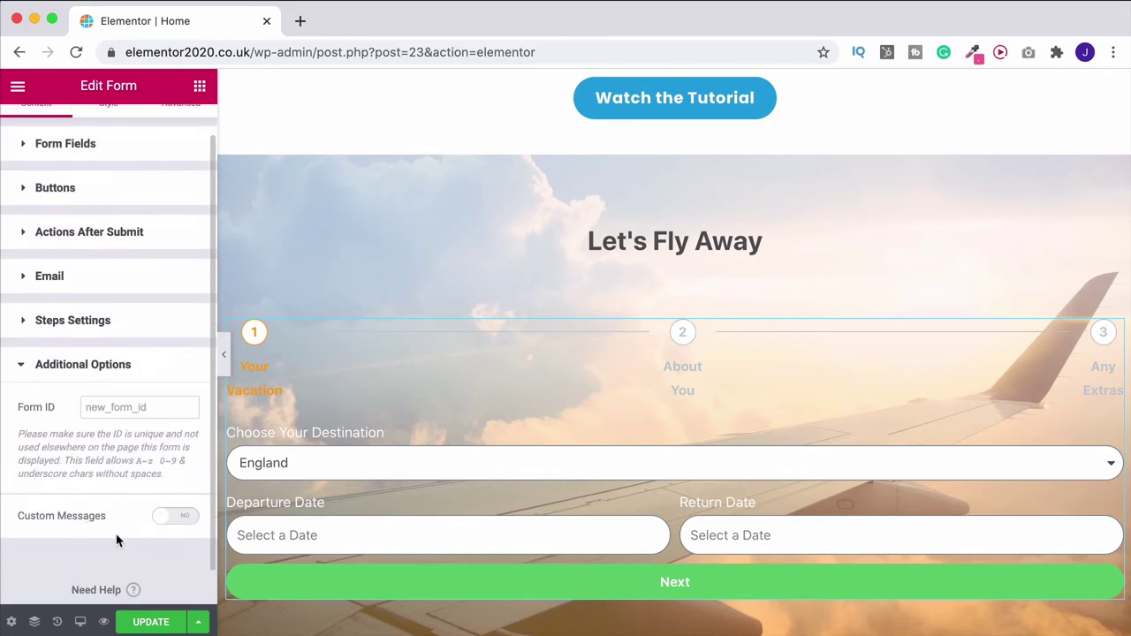
{"action": "left_click", "coordinate": [159, 522]}
{"action": "scroll", "coordinate": [151, 529], "scroll_direction": "down", "scroll_amount": 1}
{"action": "scroll", "coordinate": [150, 530], "scroll_direction": "down", "scroll_amount": 2}
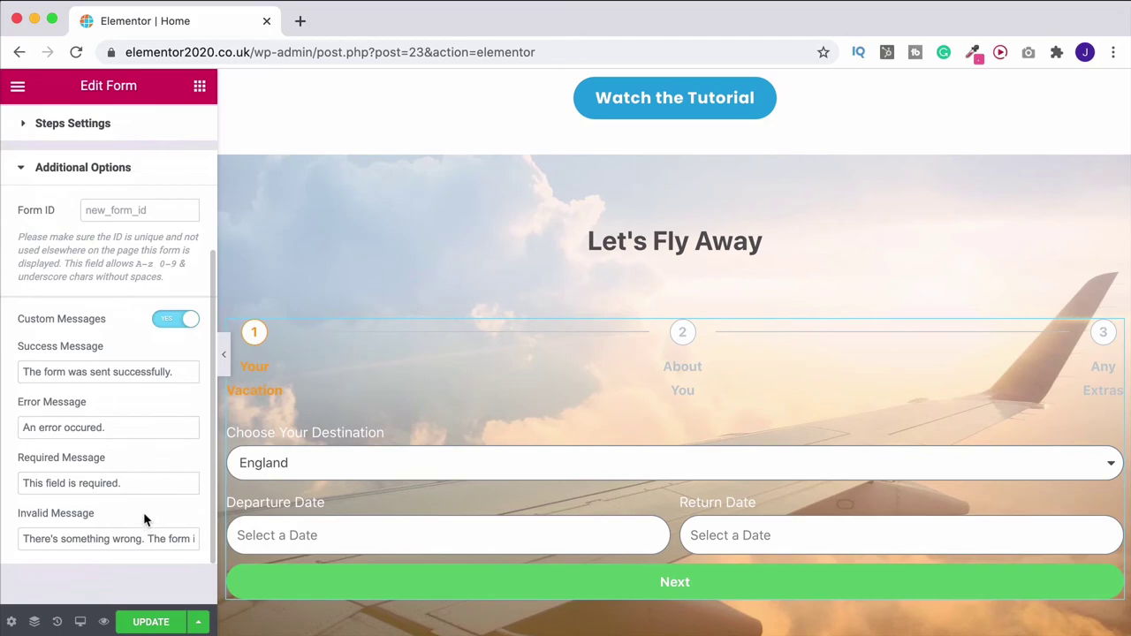
{"action": "left_click_drag", "start_coordinate": [190, 371], "coordinate": [21, 371]}
{"action": "type", "text": "Thank you for your enquiry!"}
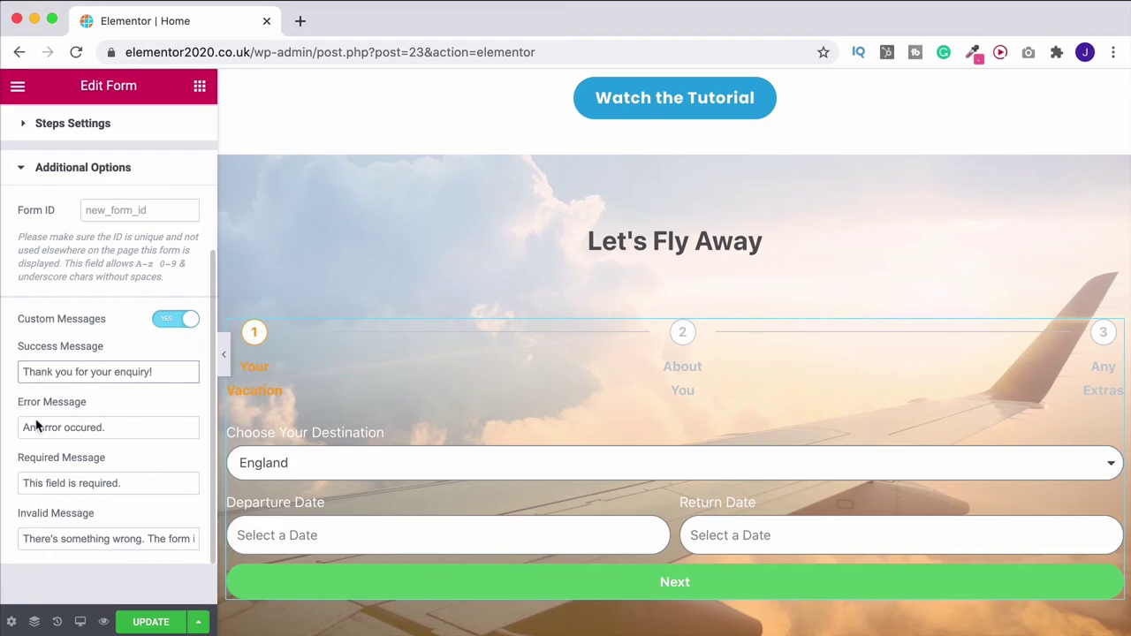
{"action": "scroll", "coordinate": [121, 427], "scroll_direction": "up", "scroll_amount": 5}
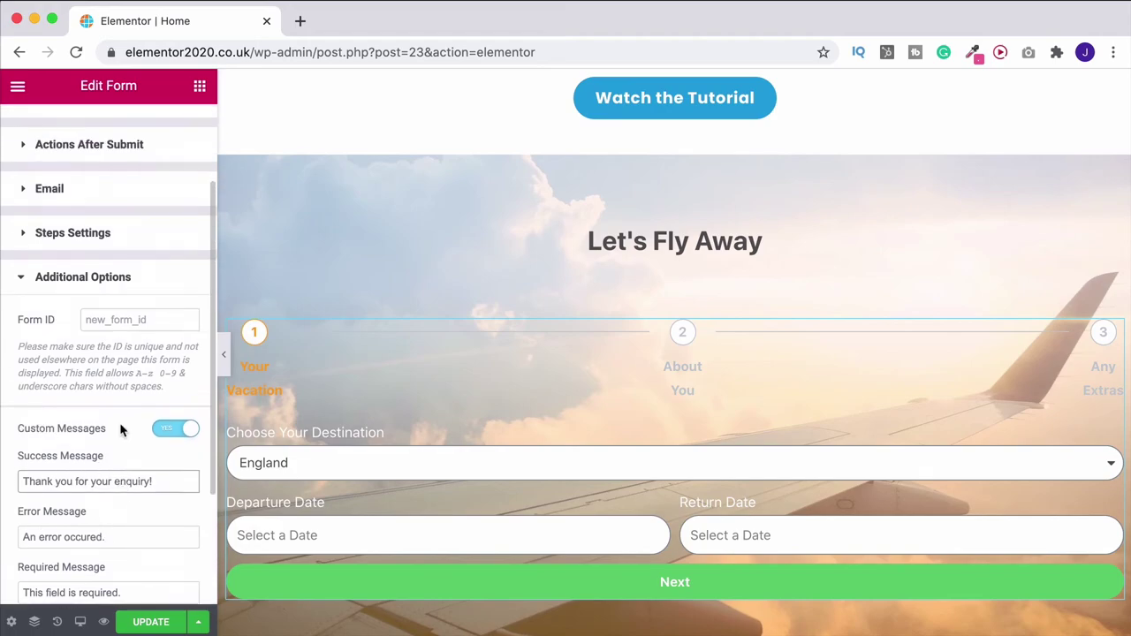
{"action": "left_click", "coordinate": [98, 135]}
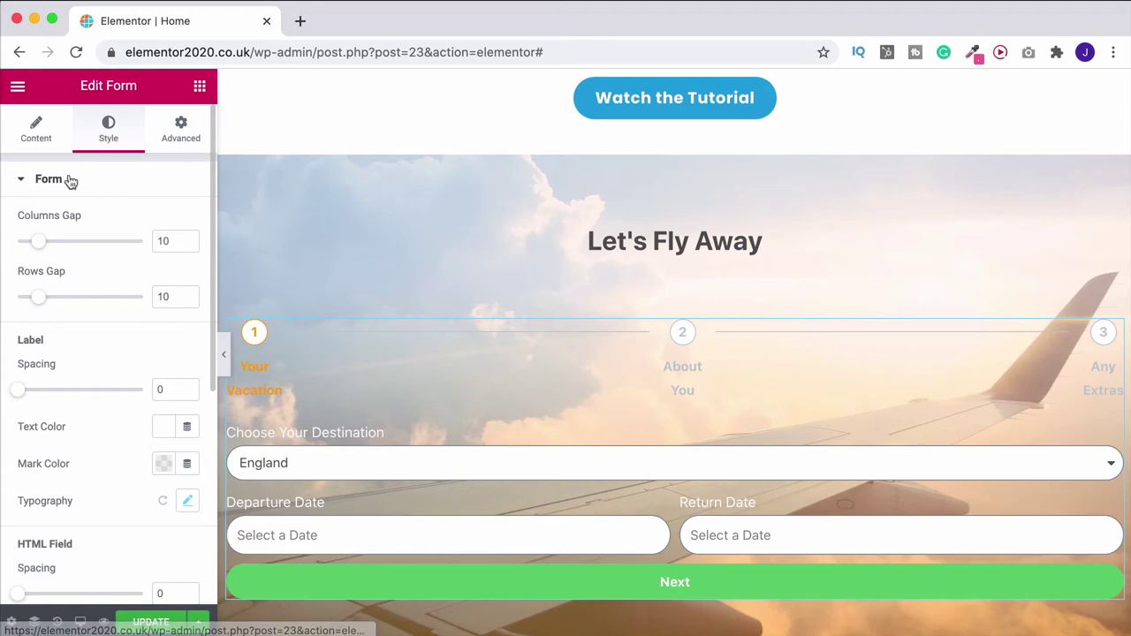
Colour the form's success message light green #61CE70 in the Messages style settings
{"action": "left_click", "coordinate": [71, 182]}
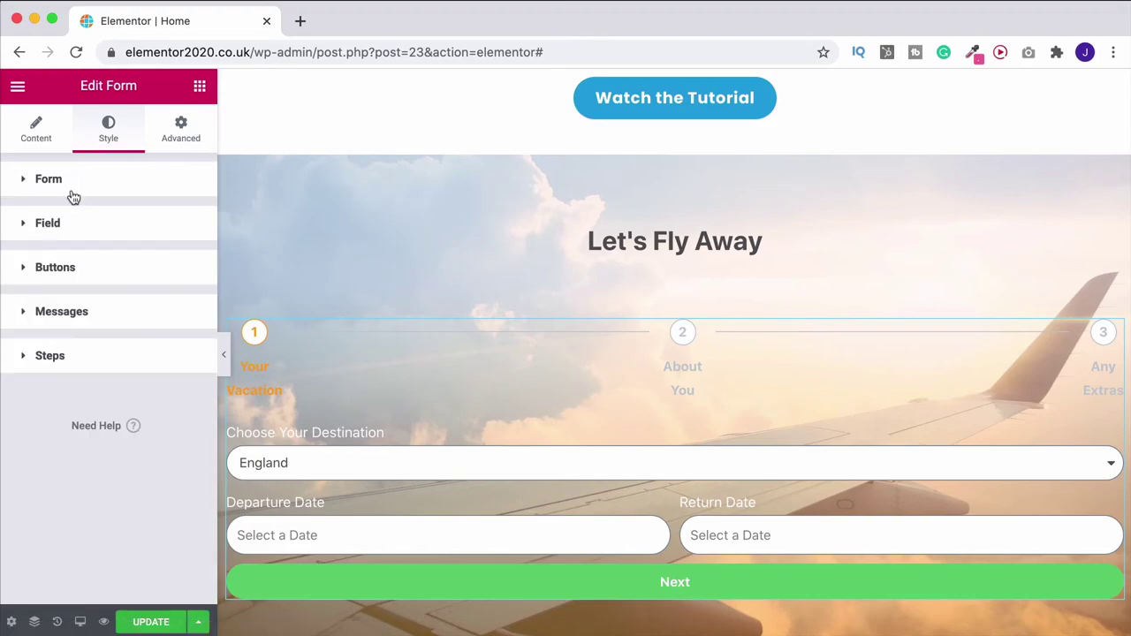
{"action": "left_click", "coordinate": [71, 315]}
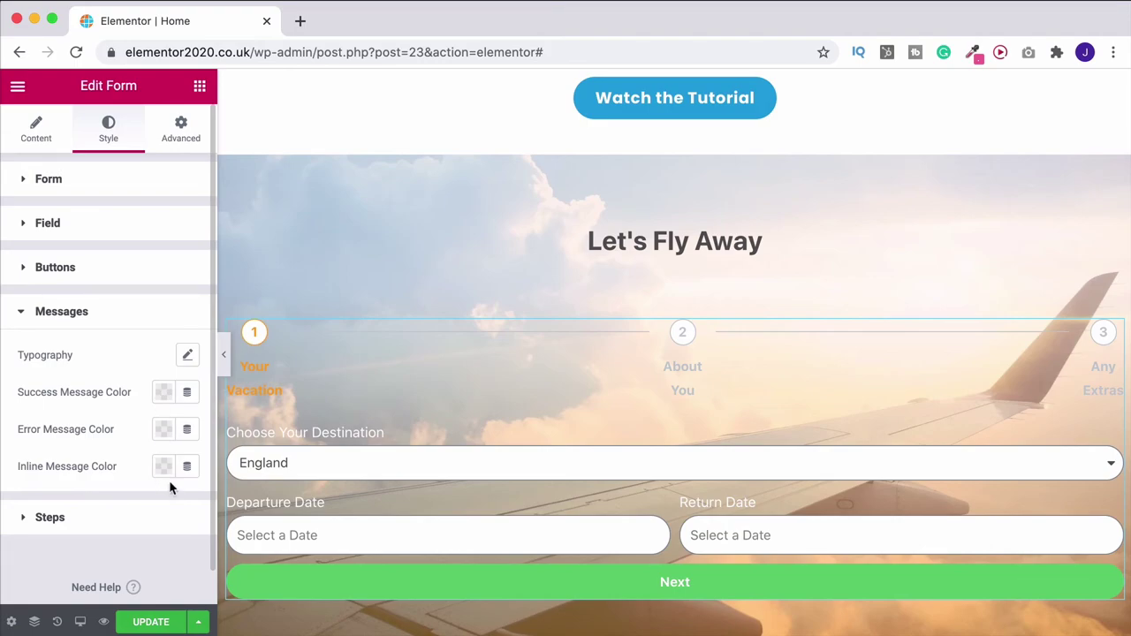
{"action": "left_click", "coordinate": [165, 397]}
{"action": "left_click", "coordinate": [148, 115]}
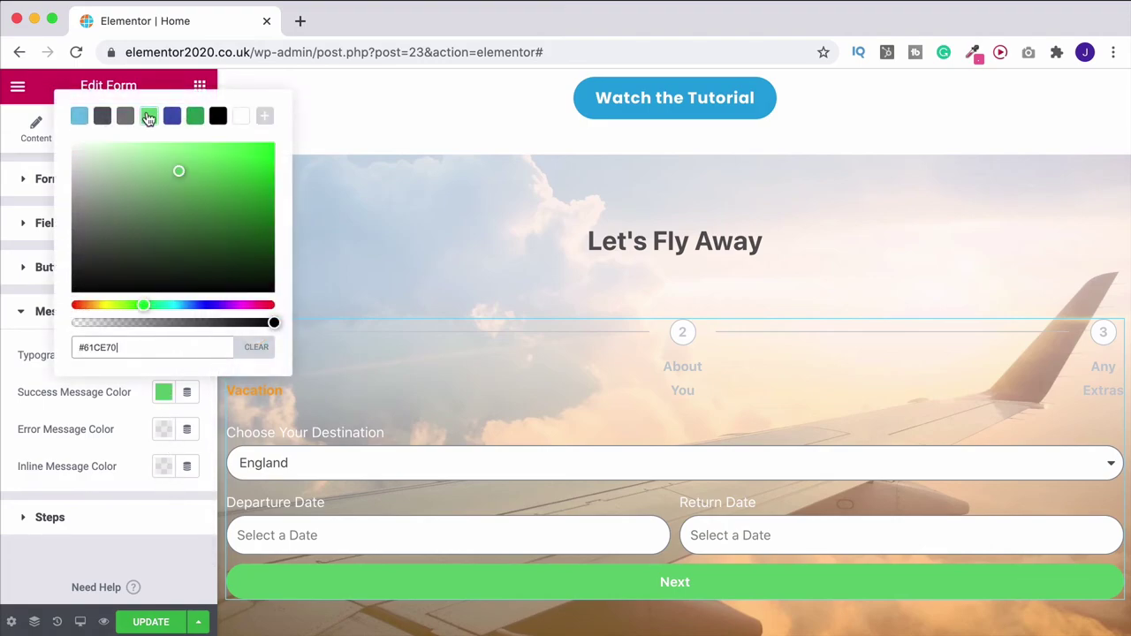
{"action": "left_click", "coordinate": [5, 384]}
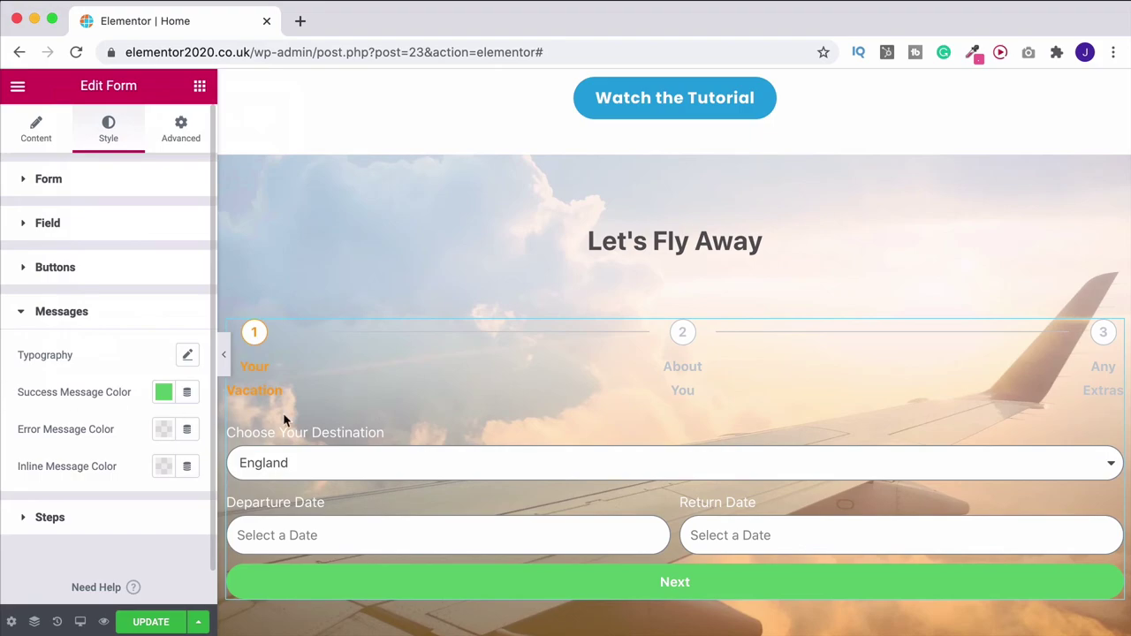
Save the page with UPDATE and open the editor's main menu
{"action": "scroll", "coordinate": [410, 380], "scroll_direction": "down", "scroll_amount": 2}
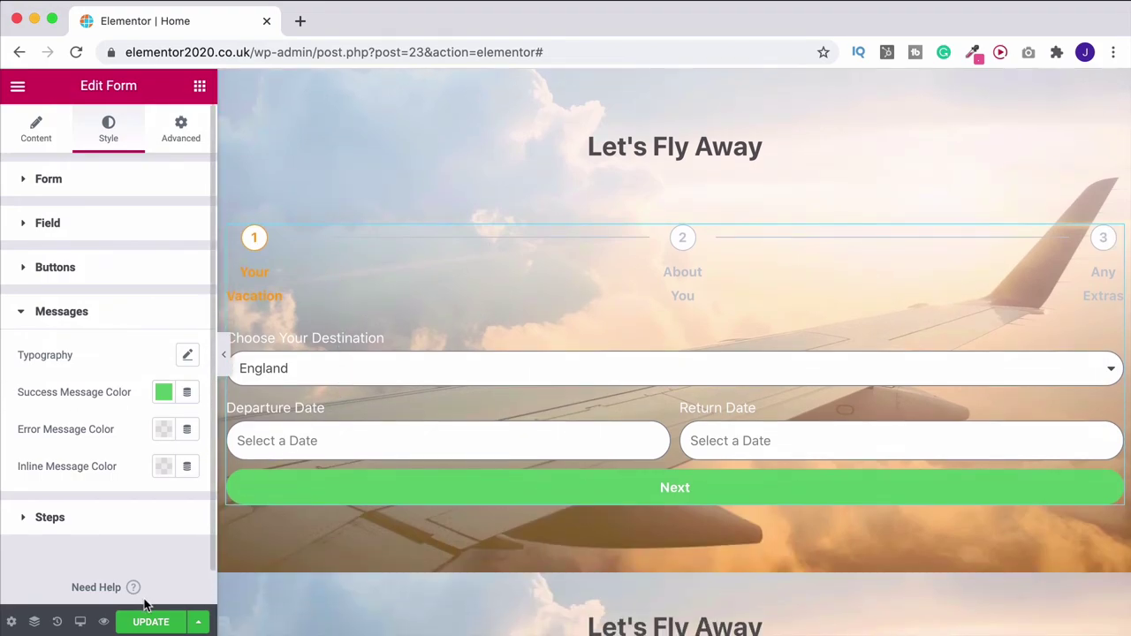
{"action": "left_click", "coordinate": [150, 621]}
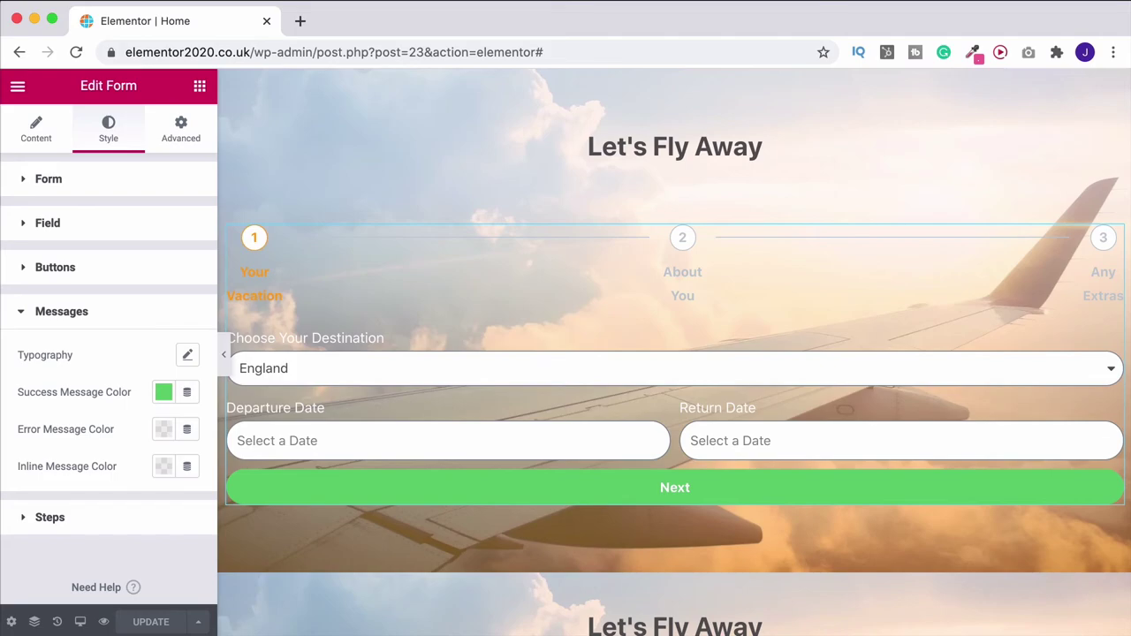
{"action": "left_click", "coordinate": [17, 87]}
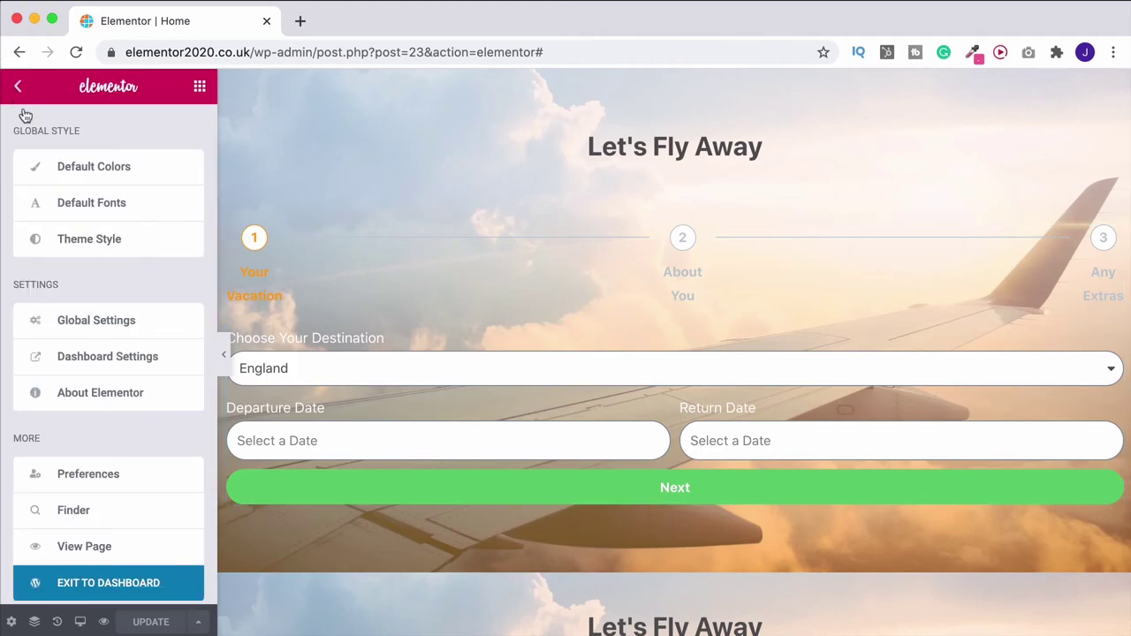
Exit Elementor to the WordPress dashboard and go to Plugins > Add New
{"action": "left_click", "coordinate": [117, 583]}
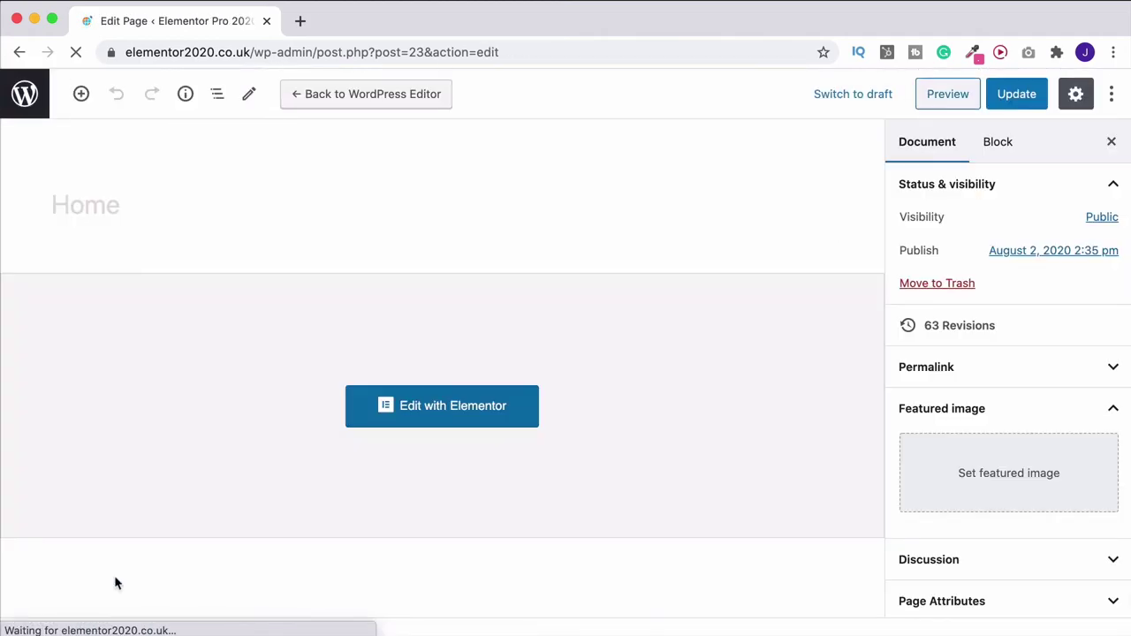
{"action": "left_click", "coordinate": [25, 95]}
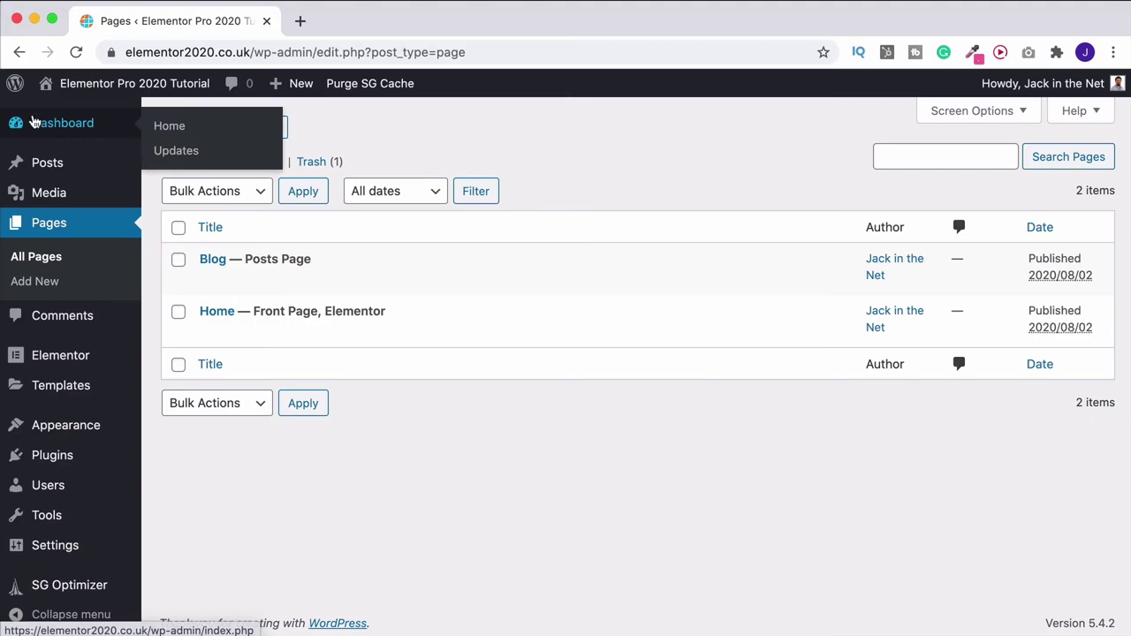
{"action": "left_click", "coordinate": [48, 461]}
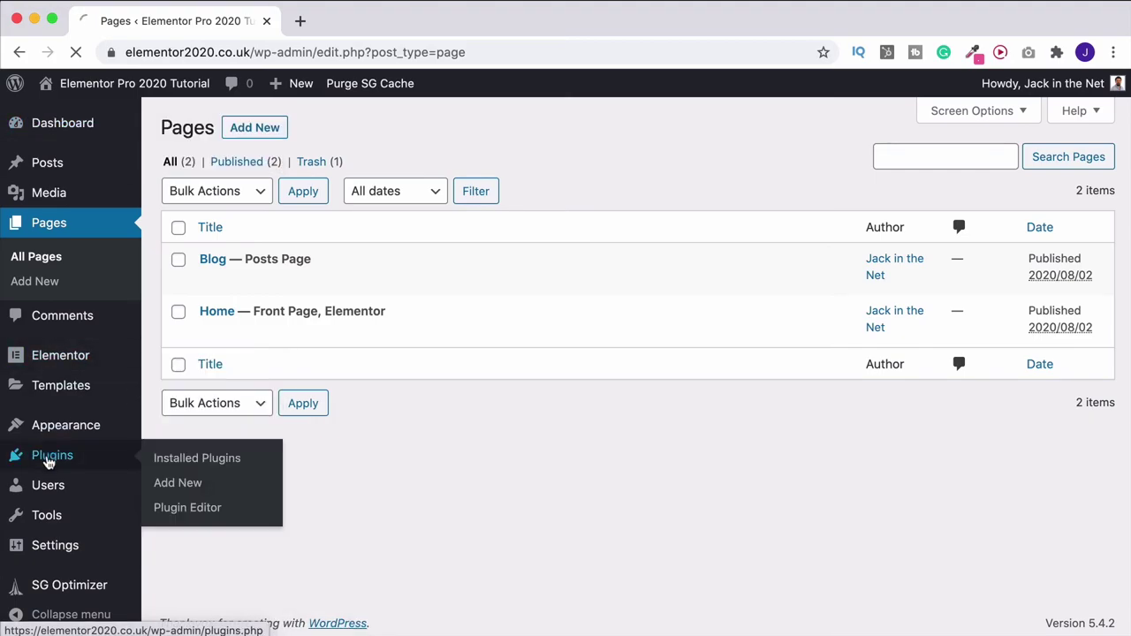
{"action": "left_click", "coordinate": [273, 130]}
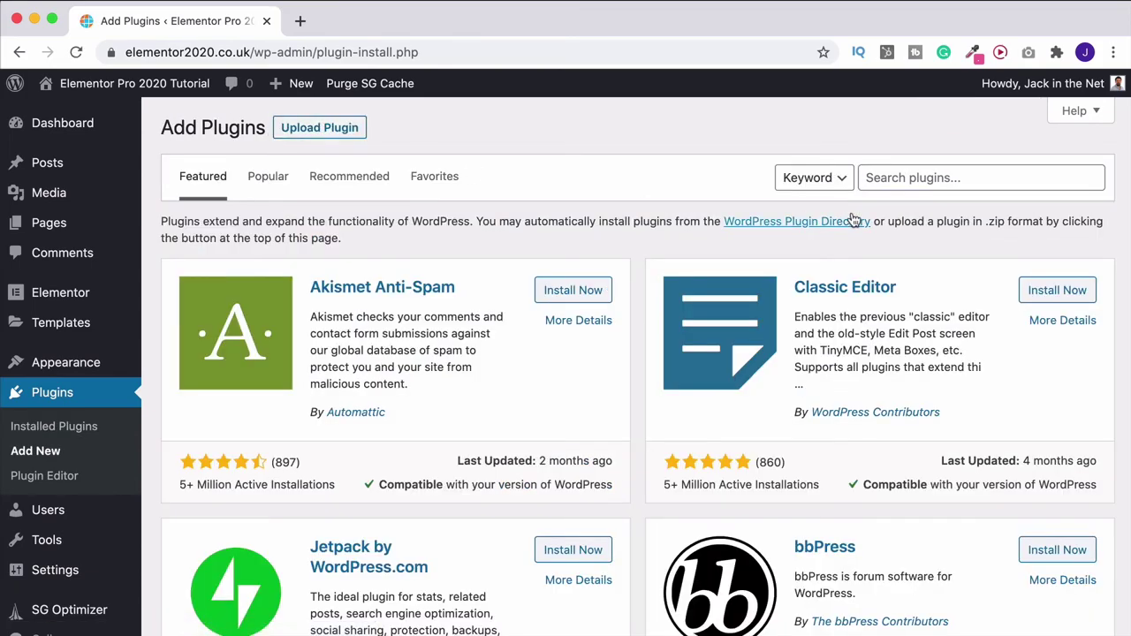
{"action": "left_click", "coordinate": [905, 177]}
Search the plugin directory for 'smtp' to find WP Mail SMTP, then visit the live site
{"action": "type", "text": "smtp"}
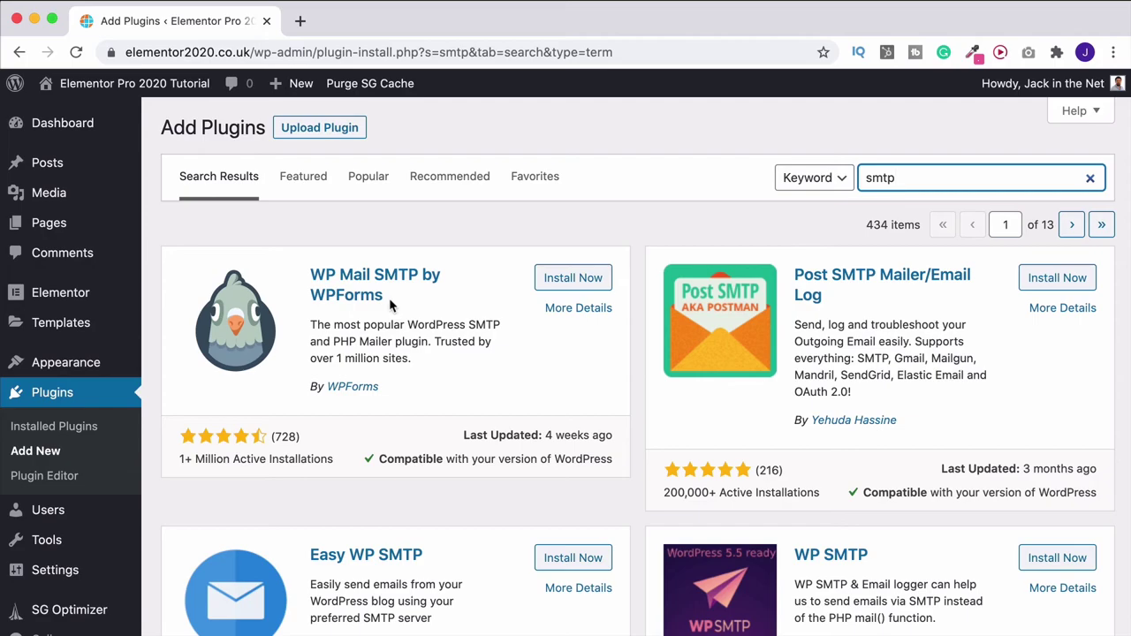
{"action": "mouse_move", "coordinate": [53, 125]}
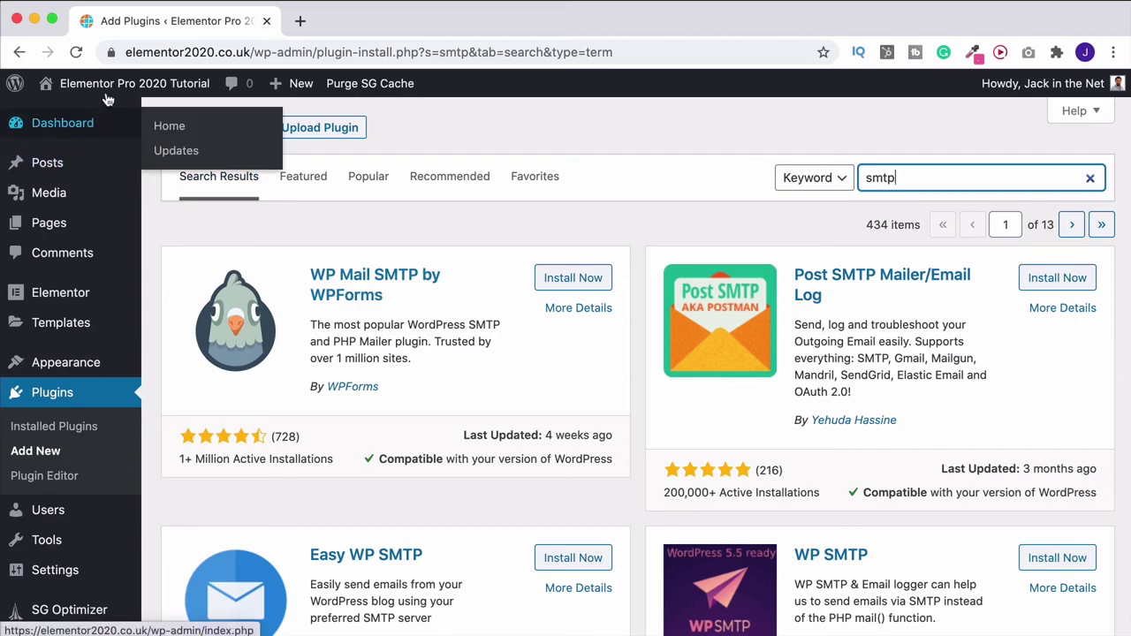
{"action": "left_click", "coordinate": [112, 88]}
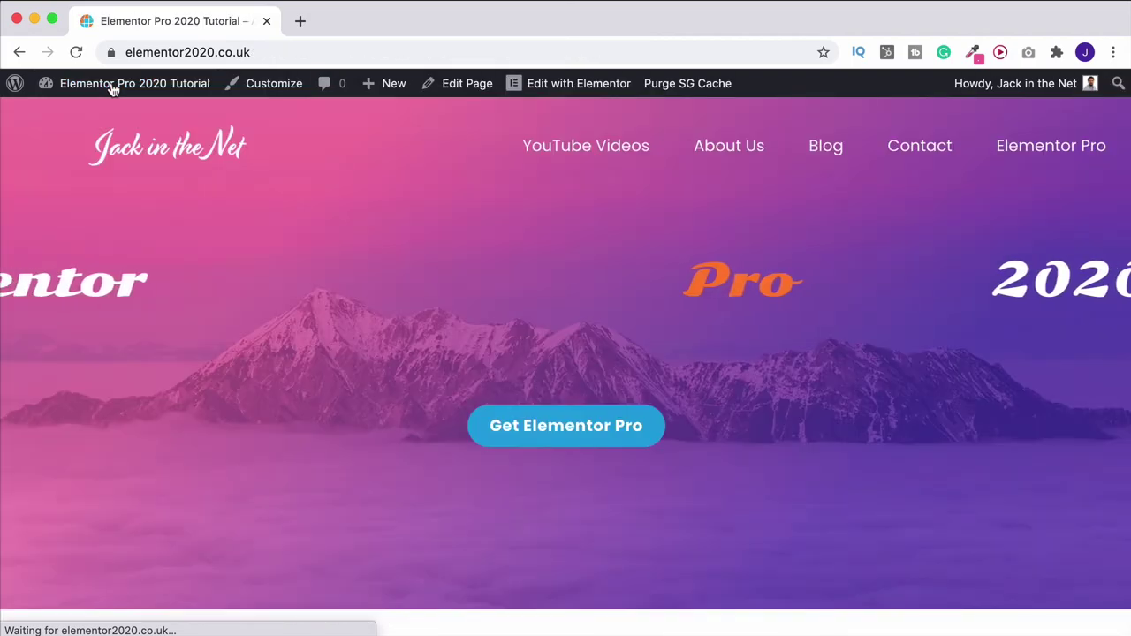
Choose Spain as the destination with travel dates 16 to 19 August 2020
{"action": "scroll", "coordinate": [309, 359], "scroll_direction": "down", "scroll_amount": 5}
{"action": "scroll", "coordinate": [348, 410], "scroll_direction": "down", "scroll_amount": 20}
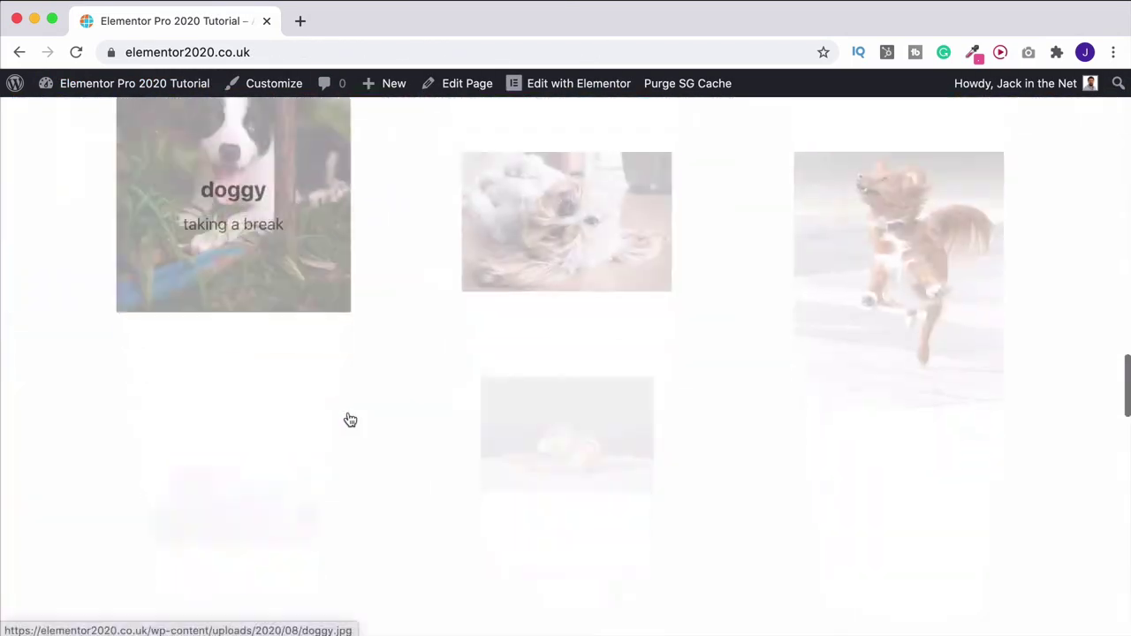
{"action": "scroll", "coordinate": [348, 416], "scroll_direction": "up", "scroll_amount": 2}
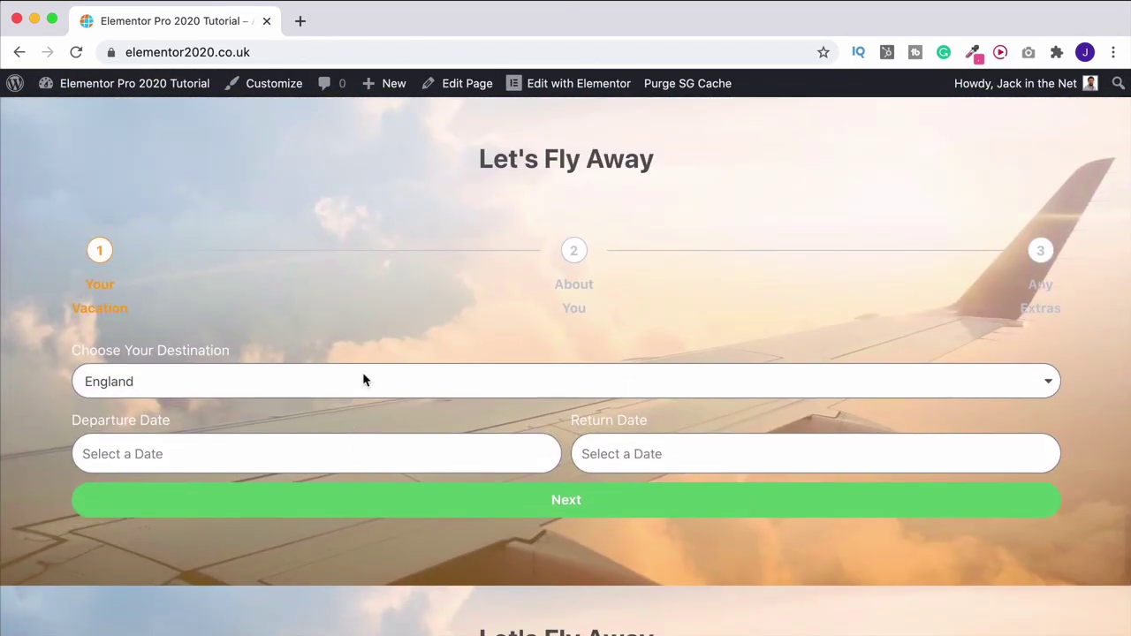
{"action": "left_click", "coordinate": [363, 374]}
{"action": "left_click", "coordinate": [146, 439]}
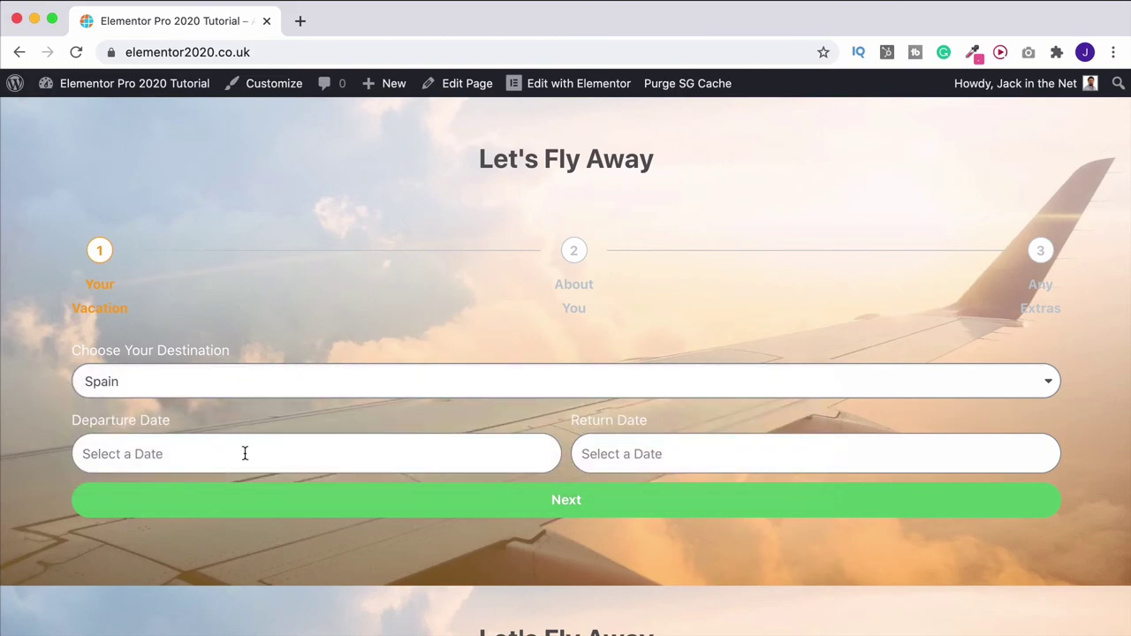
{"action": "left_click", "coordinate": [245, 454]}
{"action": "left_click", "coordinate": [99, 364]}
{"action": "left_click", "coordinate": [771, 452]}
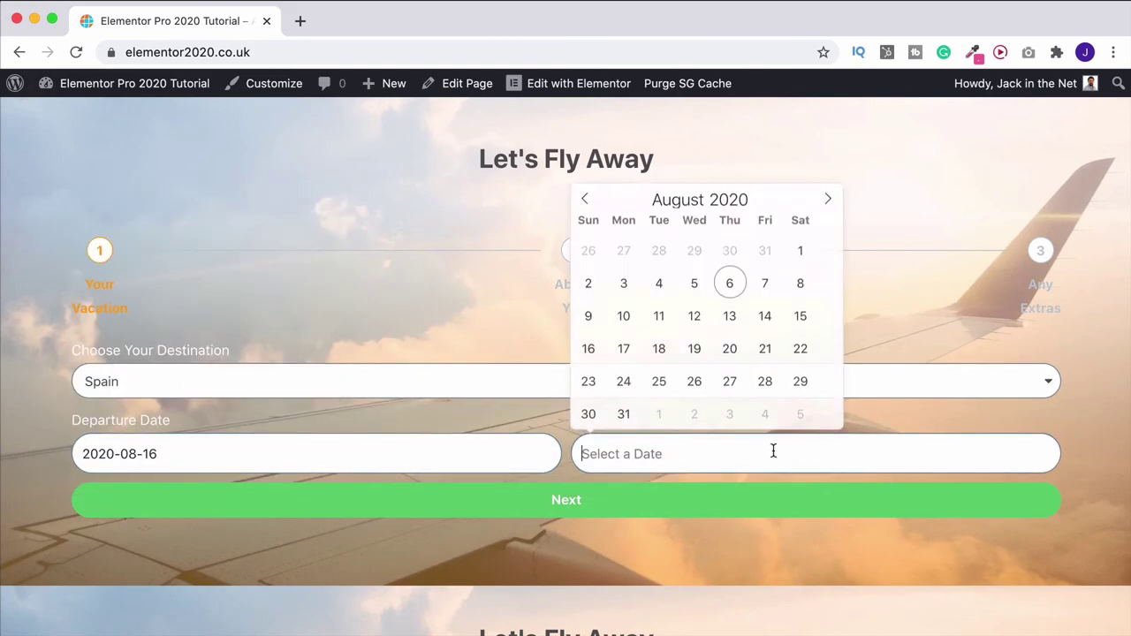
{"action": "left_click", "coordinate": [695, 351]}
{"action": "left_click", "coordinate": [592, 511]}
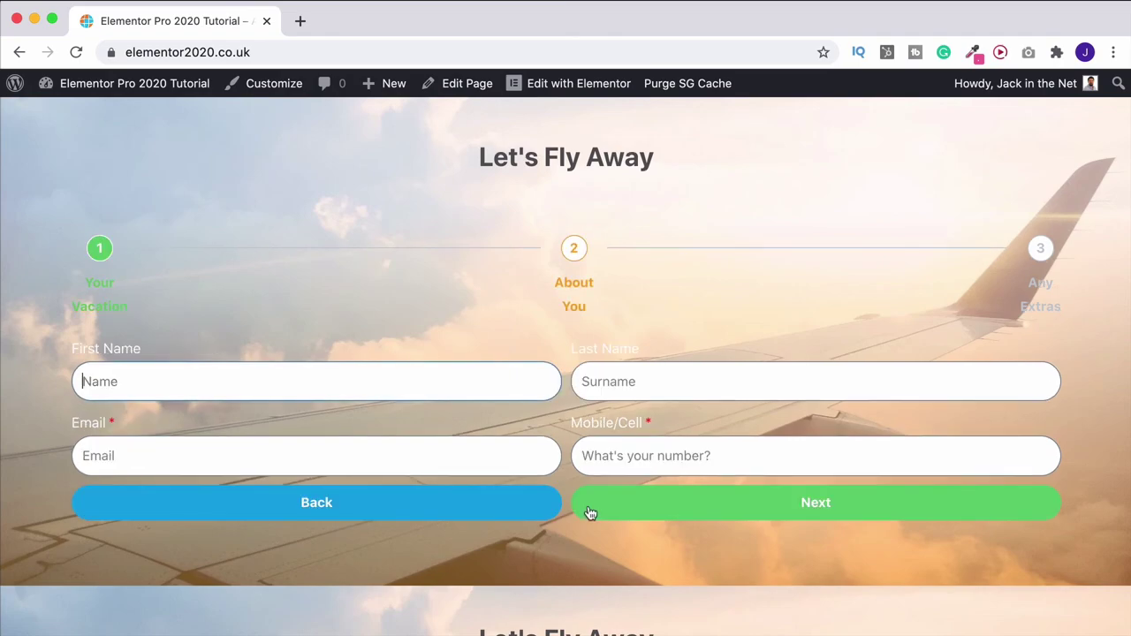
Enter first and last name, email and mobile number, add 'test message' and submit the enquiry
{"action": "key", "text": "Tab"}
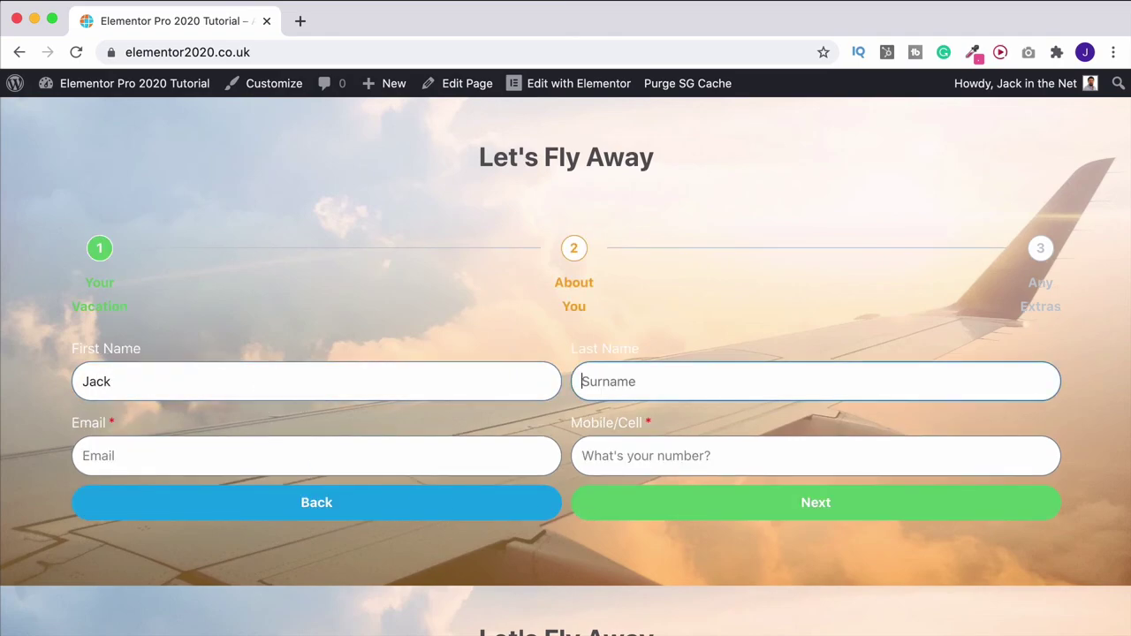
{"action": "key", "text": "Tab"}
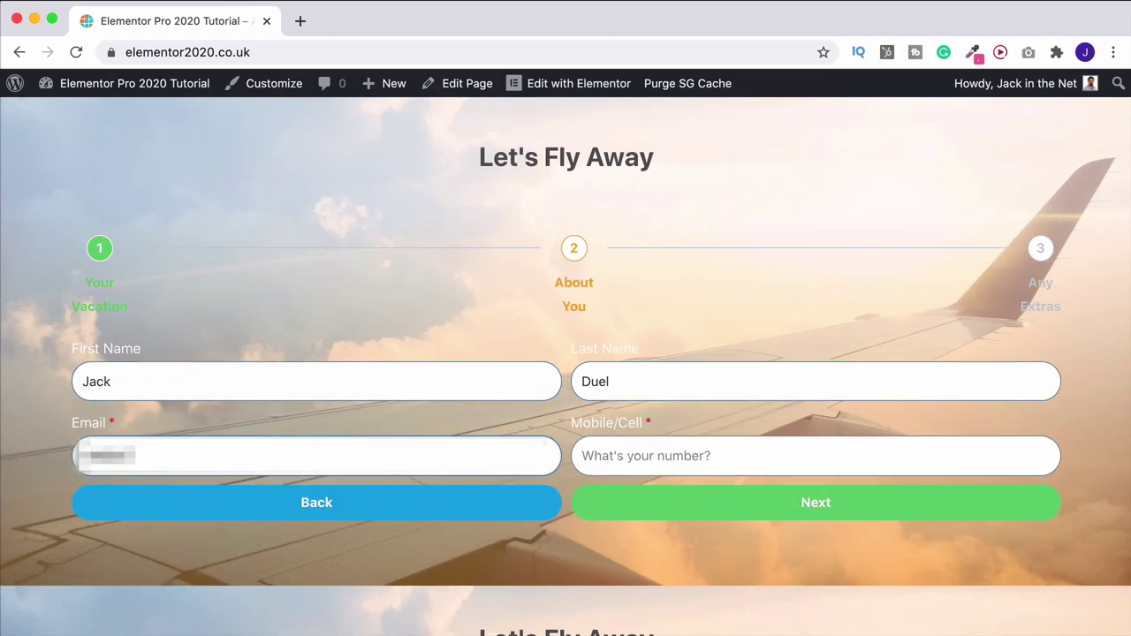
{"action": "key", "text": "Tab"}
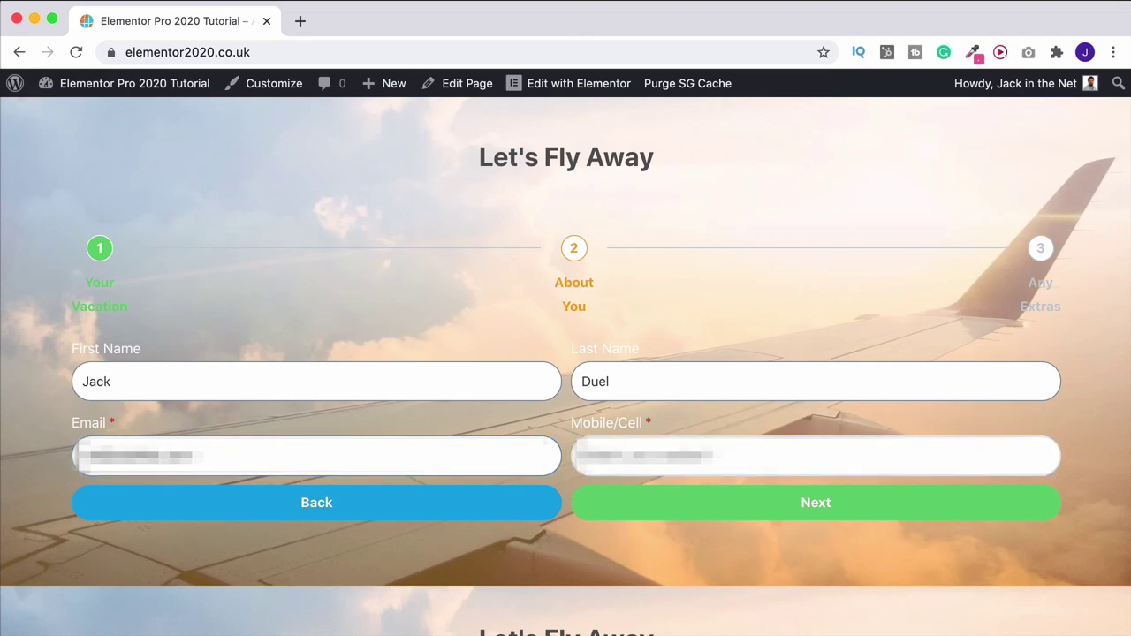
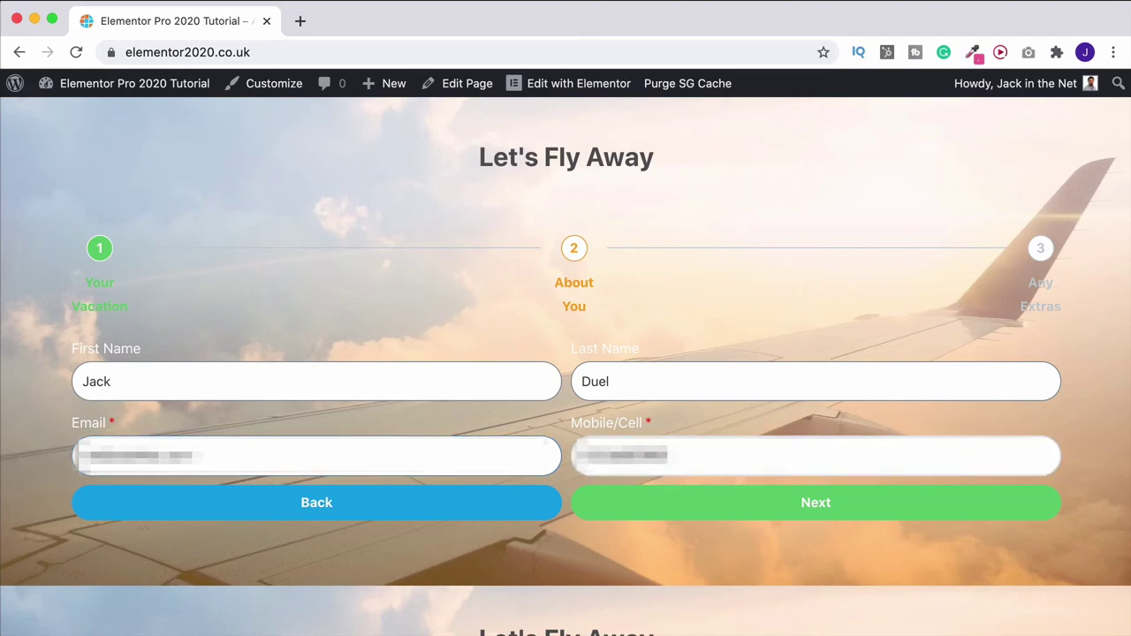
{"action": "left_click", "coordinate": [677, 506]}
{"action": "type", "text": "test message"}
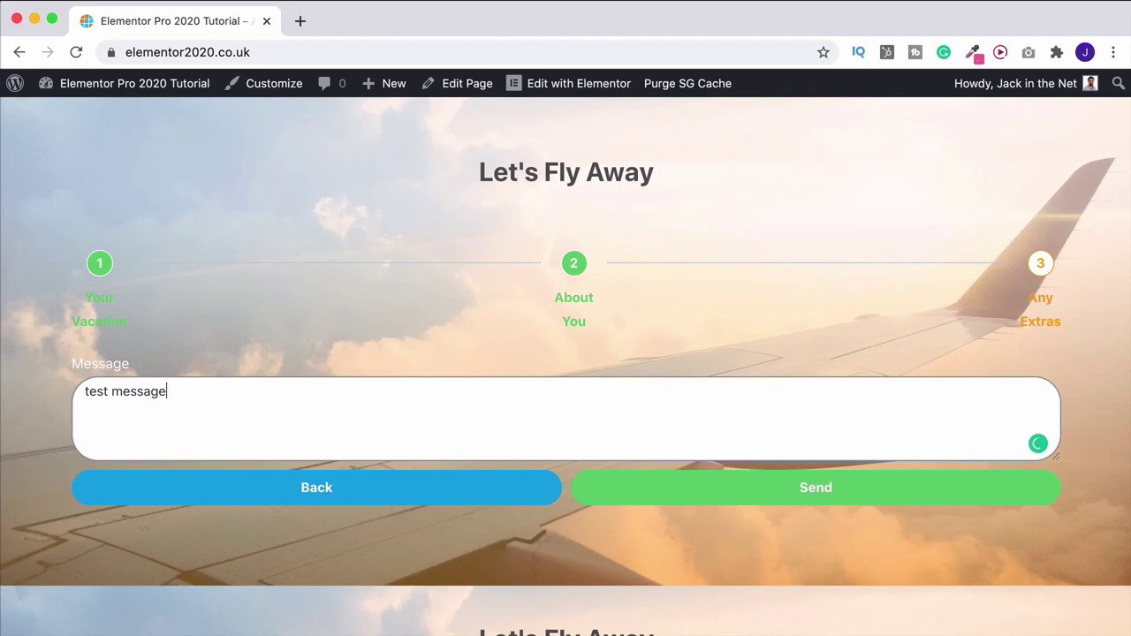
{"action": "left_click", "coordinate": [752, 492]}
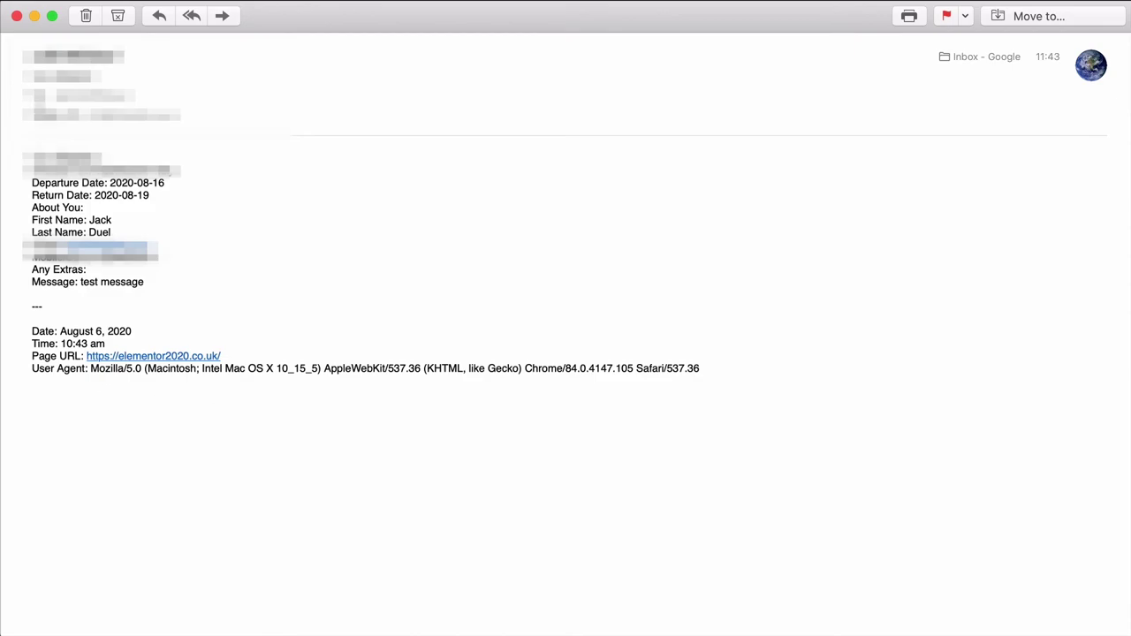
Close the received enquiry email in Mail to return to the browser
{"action": "left_click", "coordinate": [16, 17]}
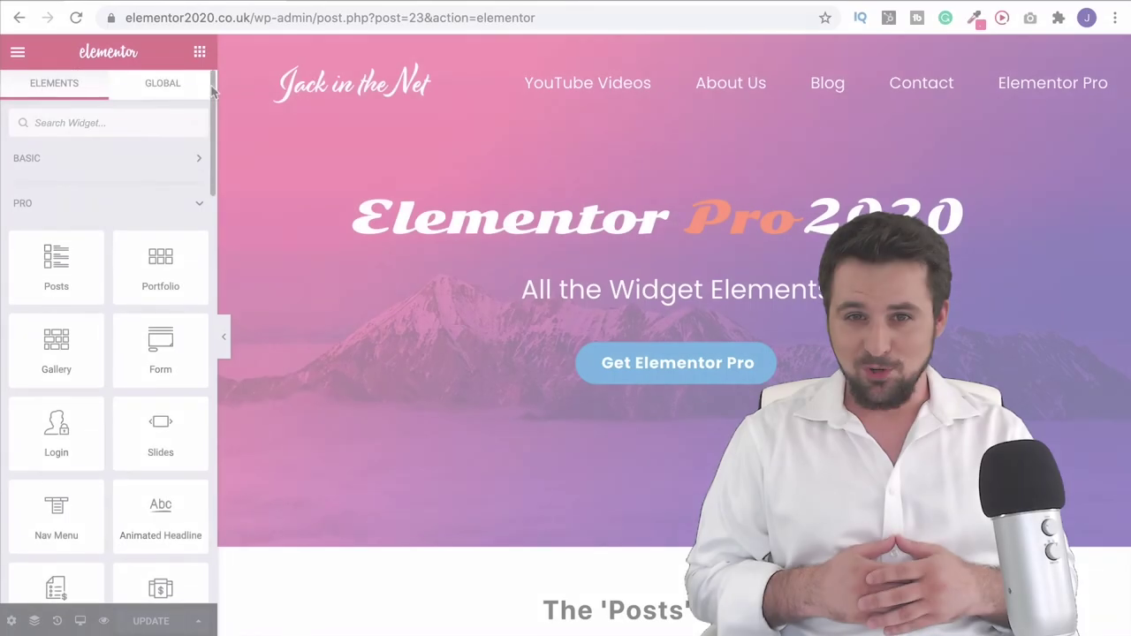
Preview the home page live using the eye icon in the editor's bottom toolbar
{"action": "scroll", "coordinate": [213, 125], "scroll_direction": "down", "scroll_amount": 3}
{"action": "left_click_drag", "start_coordinate": [213, 126], "coordinate": [205, 255]}
{"action": "scroll", "coordinate": [205, 256], "scroll_direction": "down", "scroll_amount": 1}
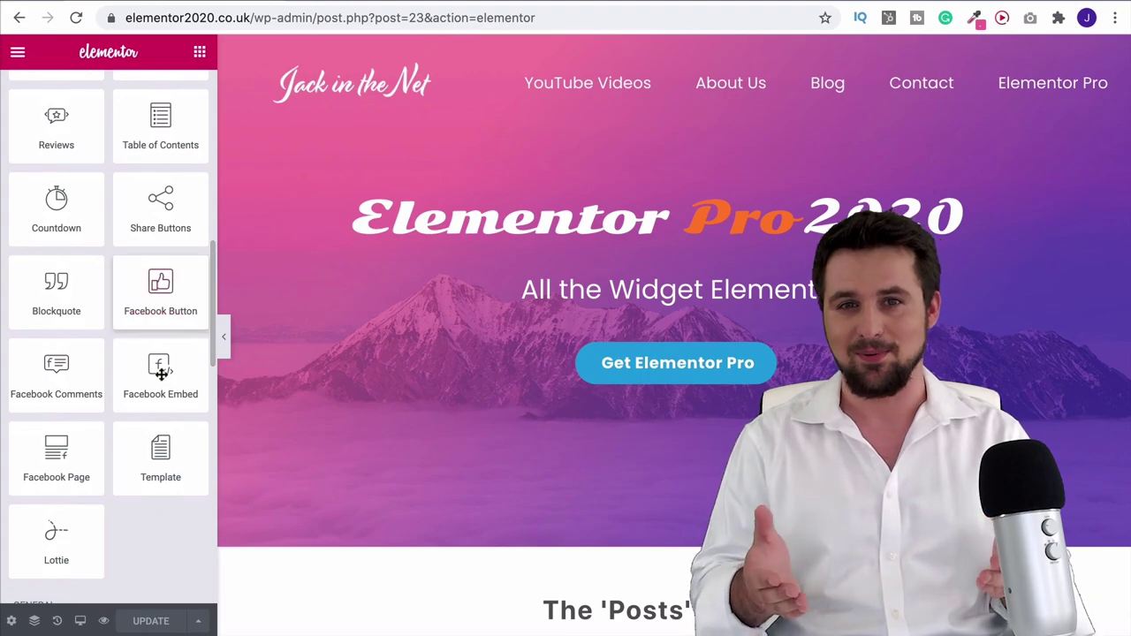
{"action": "left_click", "coordinate": [103, 621]}
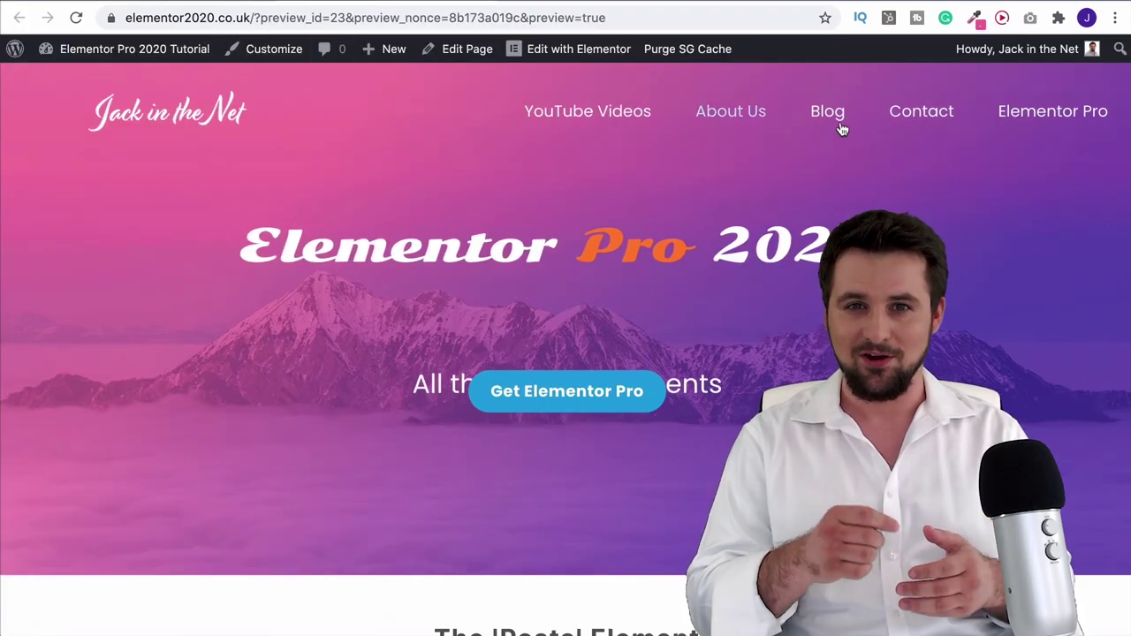